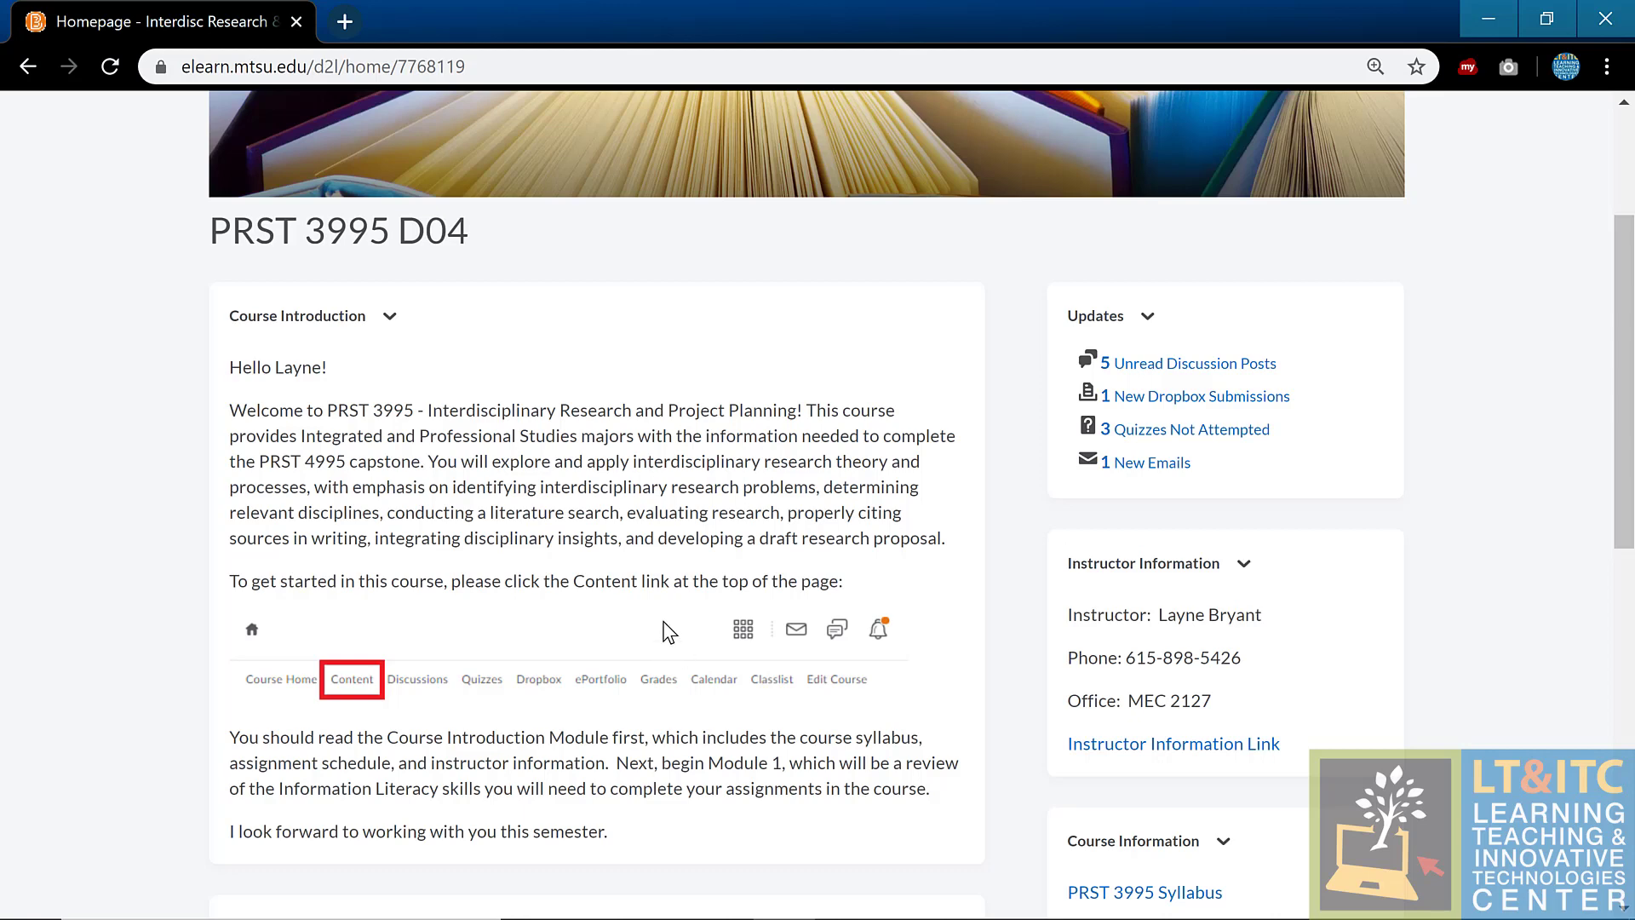
Step: Open the course Email inbox from the navbar mail icon and start a blank message
scroll(730, 281, "up", 3)
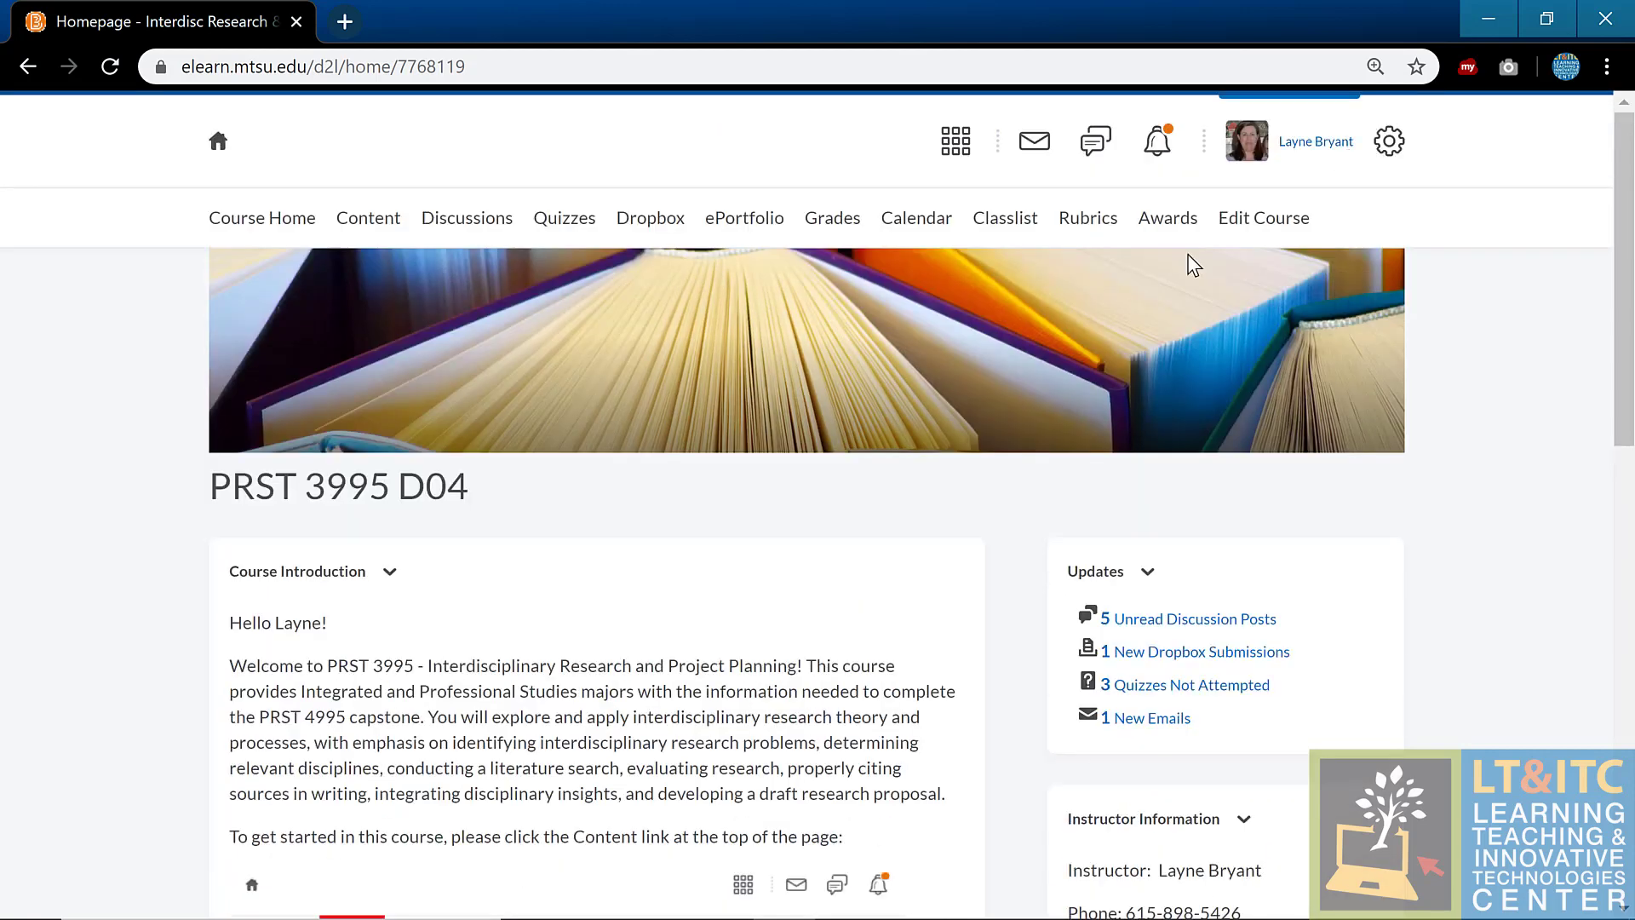
left_click(1041, 145)
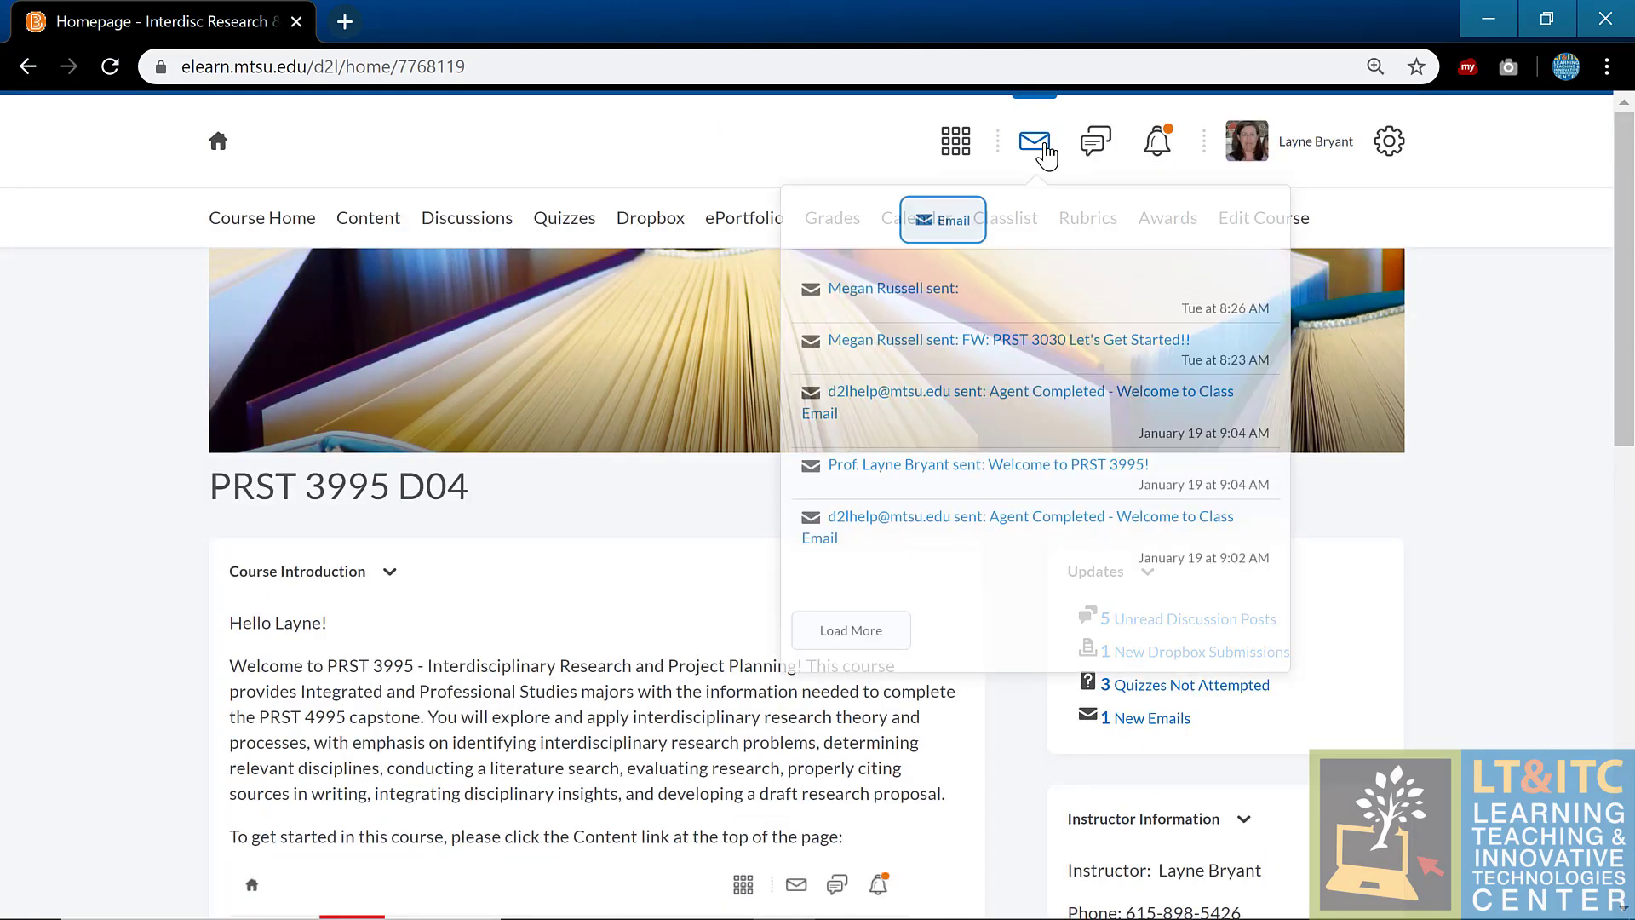
left_click(966, 245)
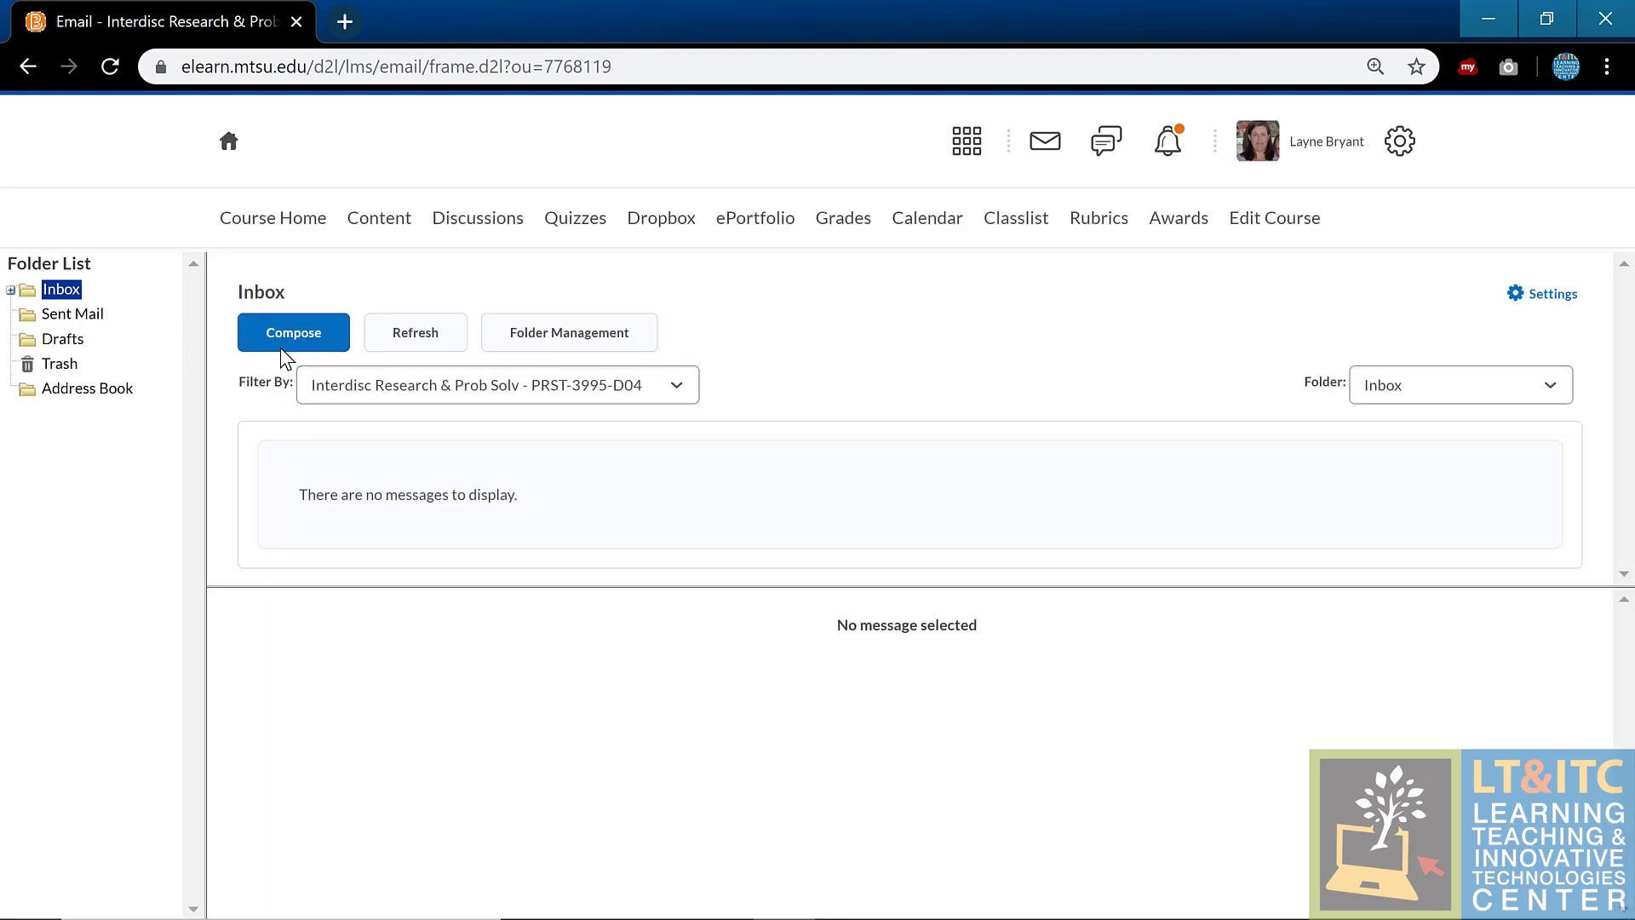
left_click(293, 340)
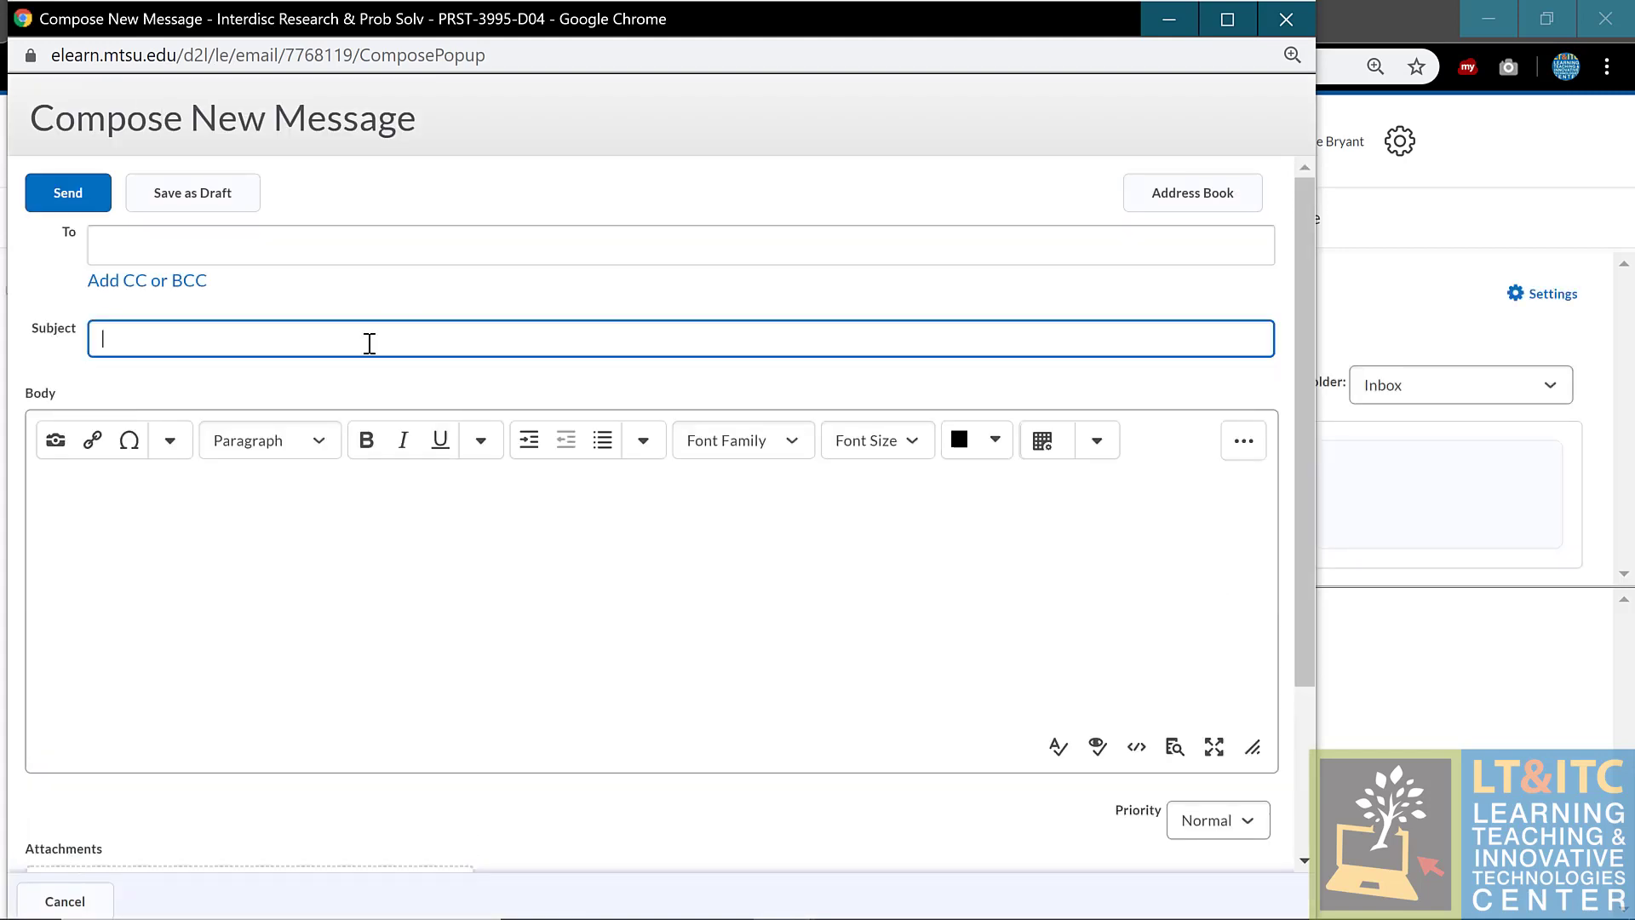
Step: Address a new message to the instructor's external e-mail address with subject 'Test'
left_click(274, 256)
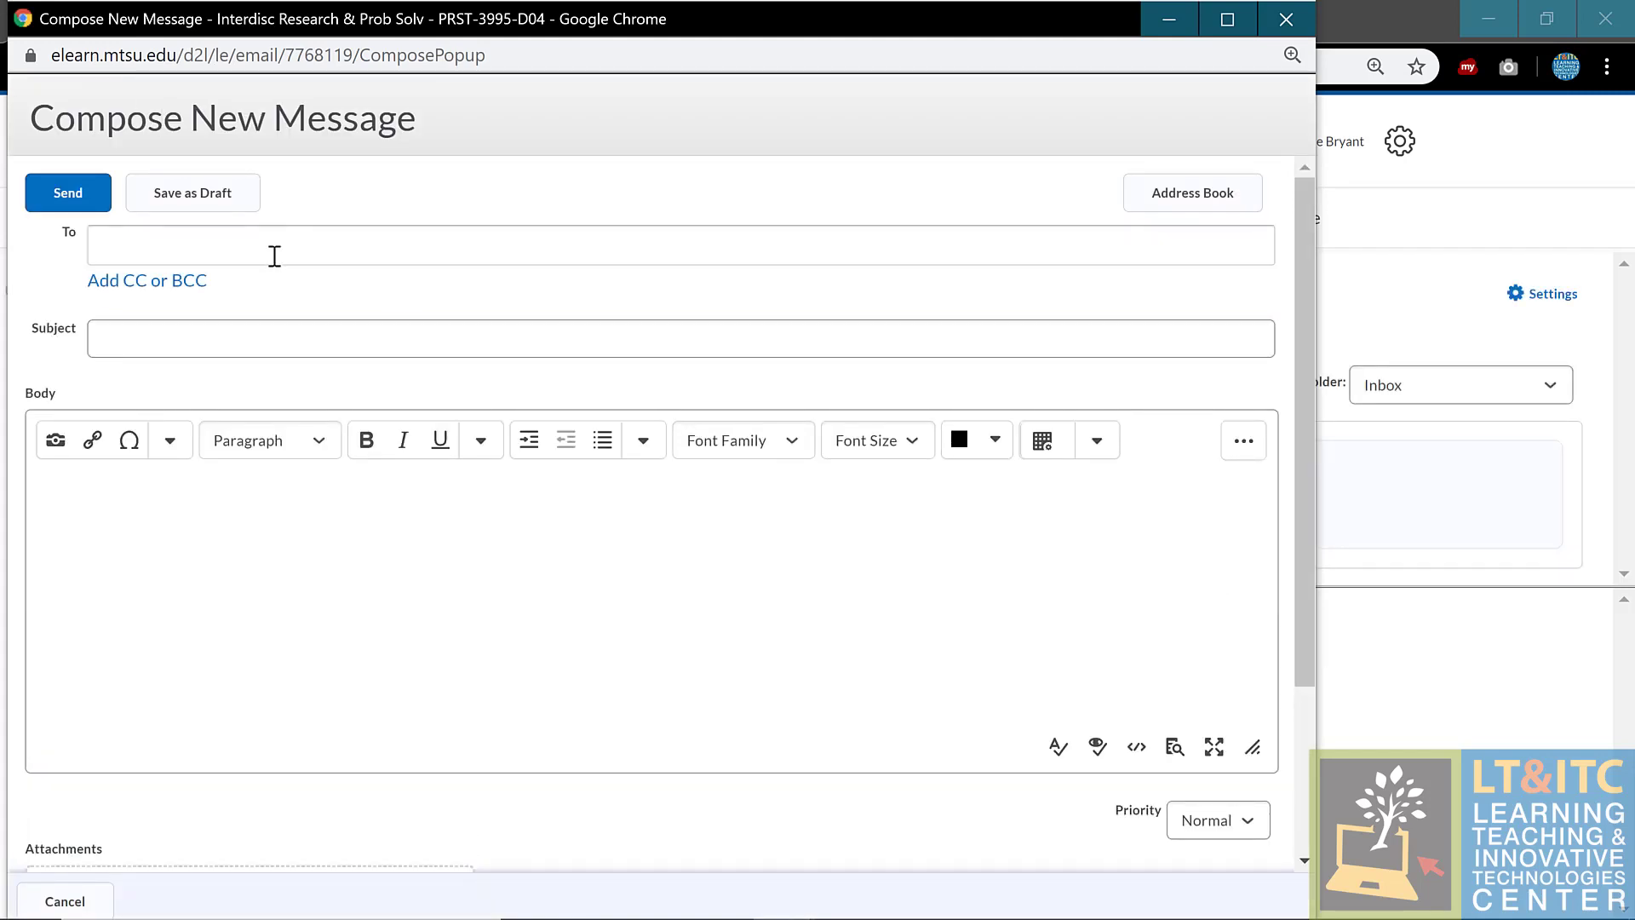
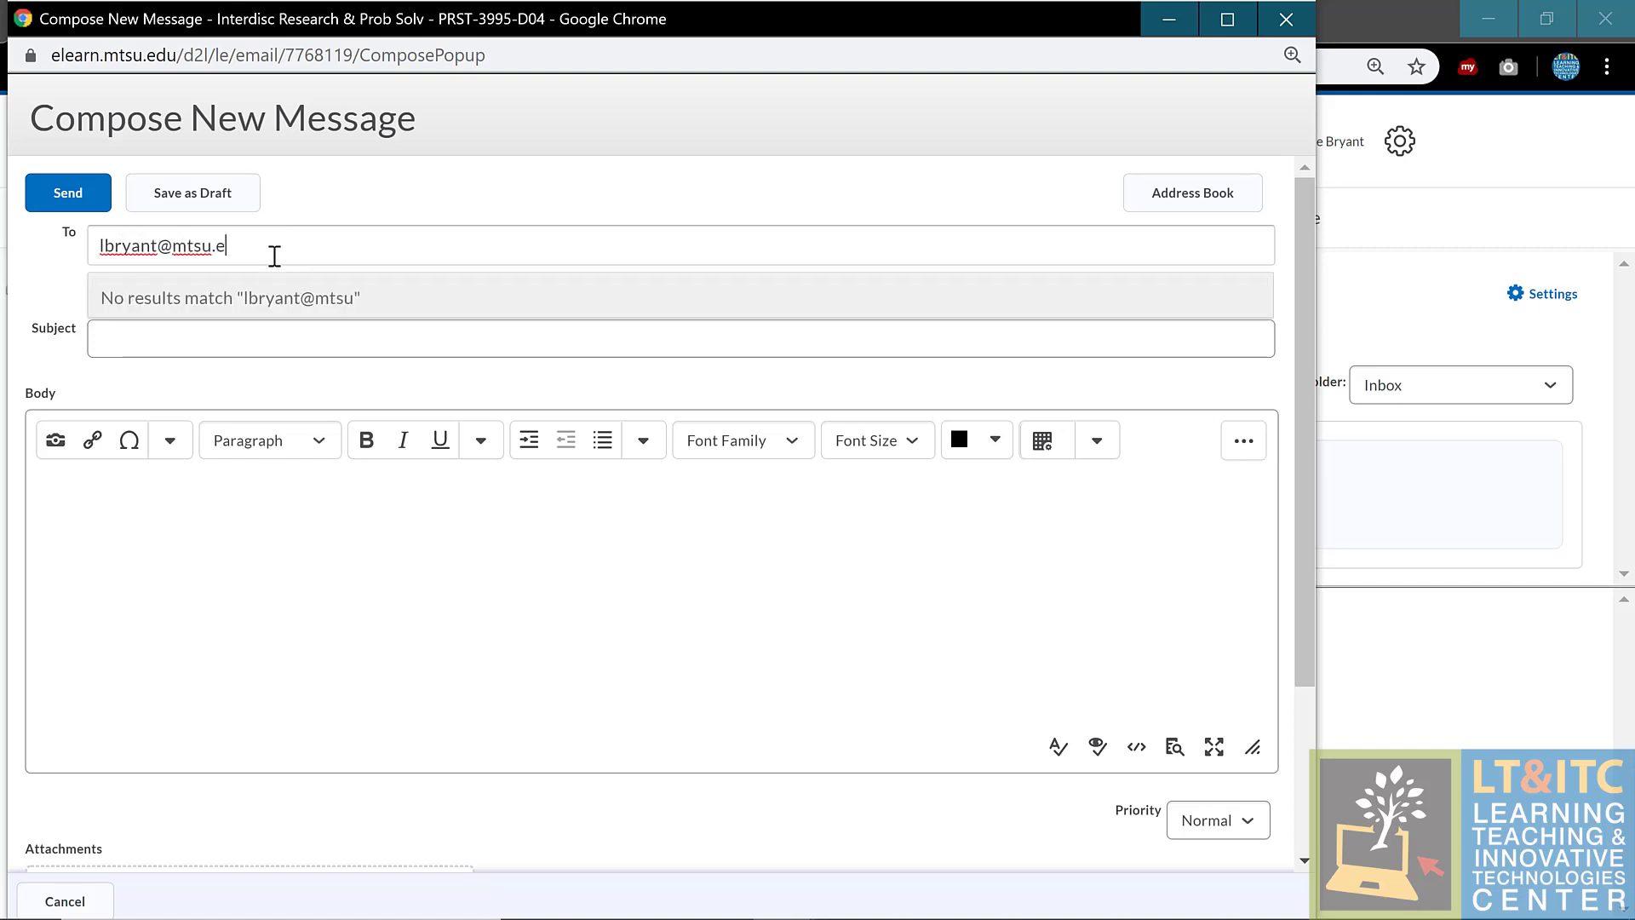
key("Return")
key("Tab")
type("T")
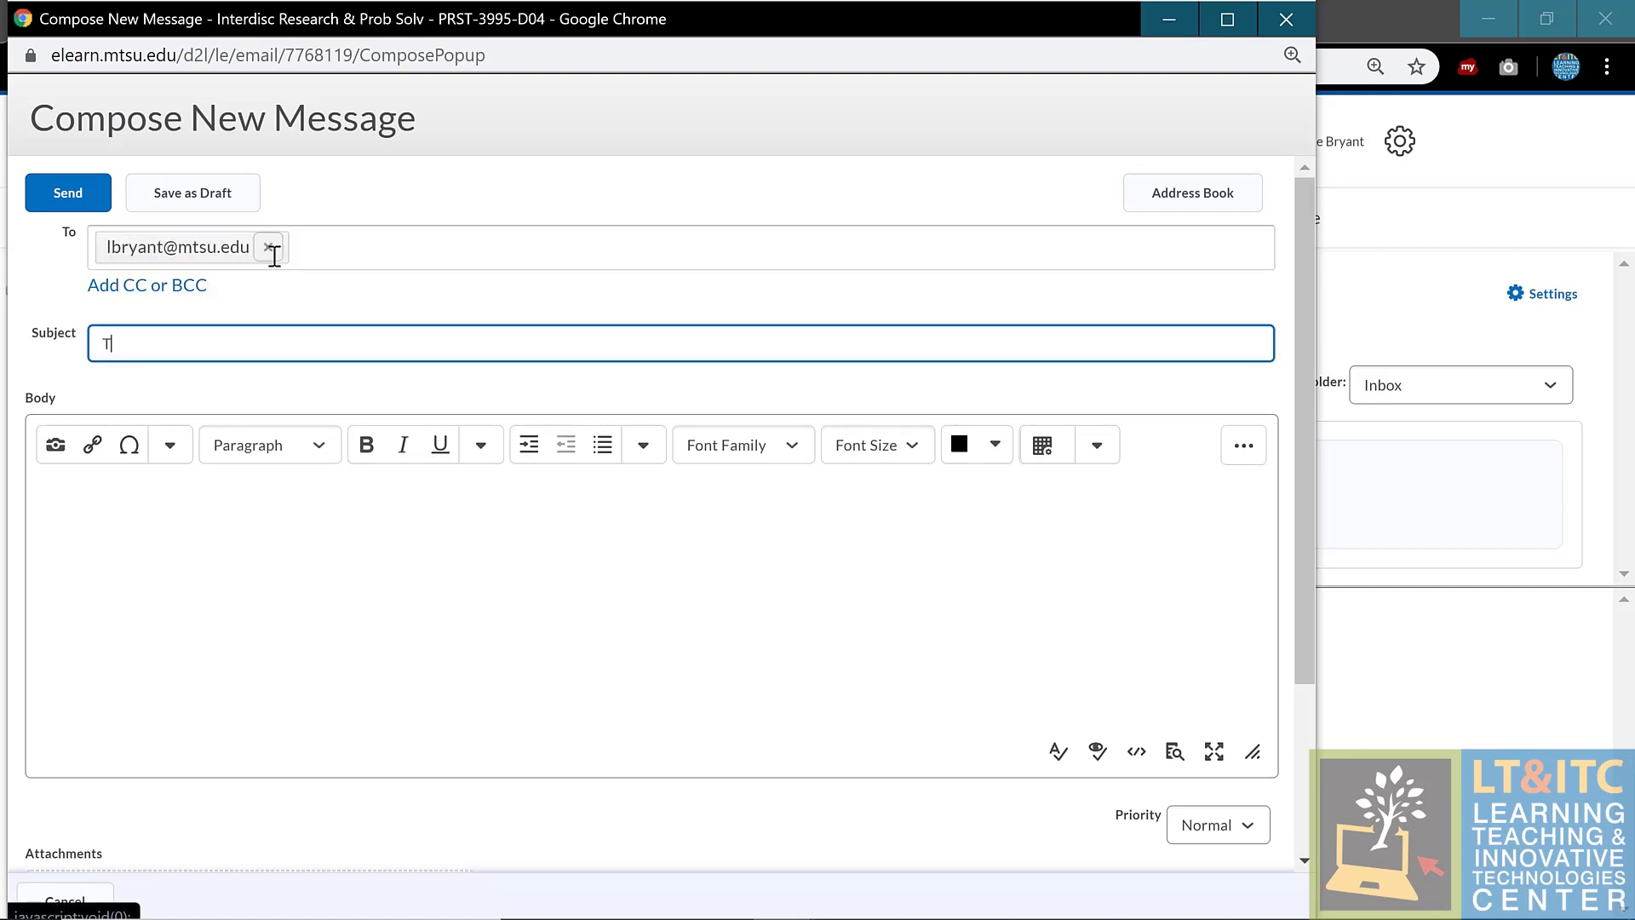
type("est")
Step: Write the body 'Dear {FirstName},' with a second line, send it, and dismiss the failed send report
left_click(418, 572)
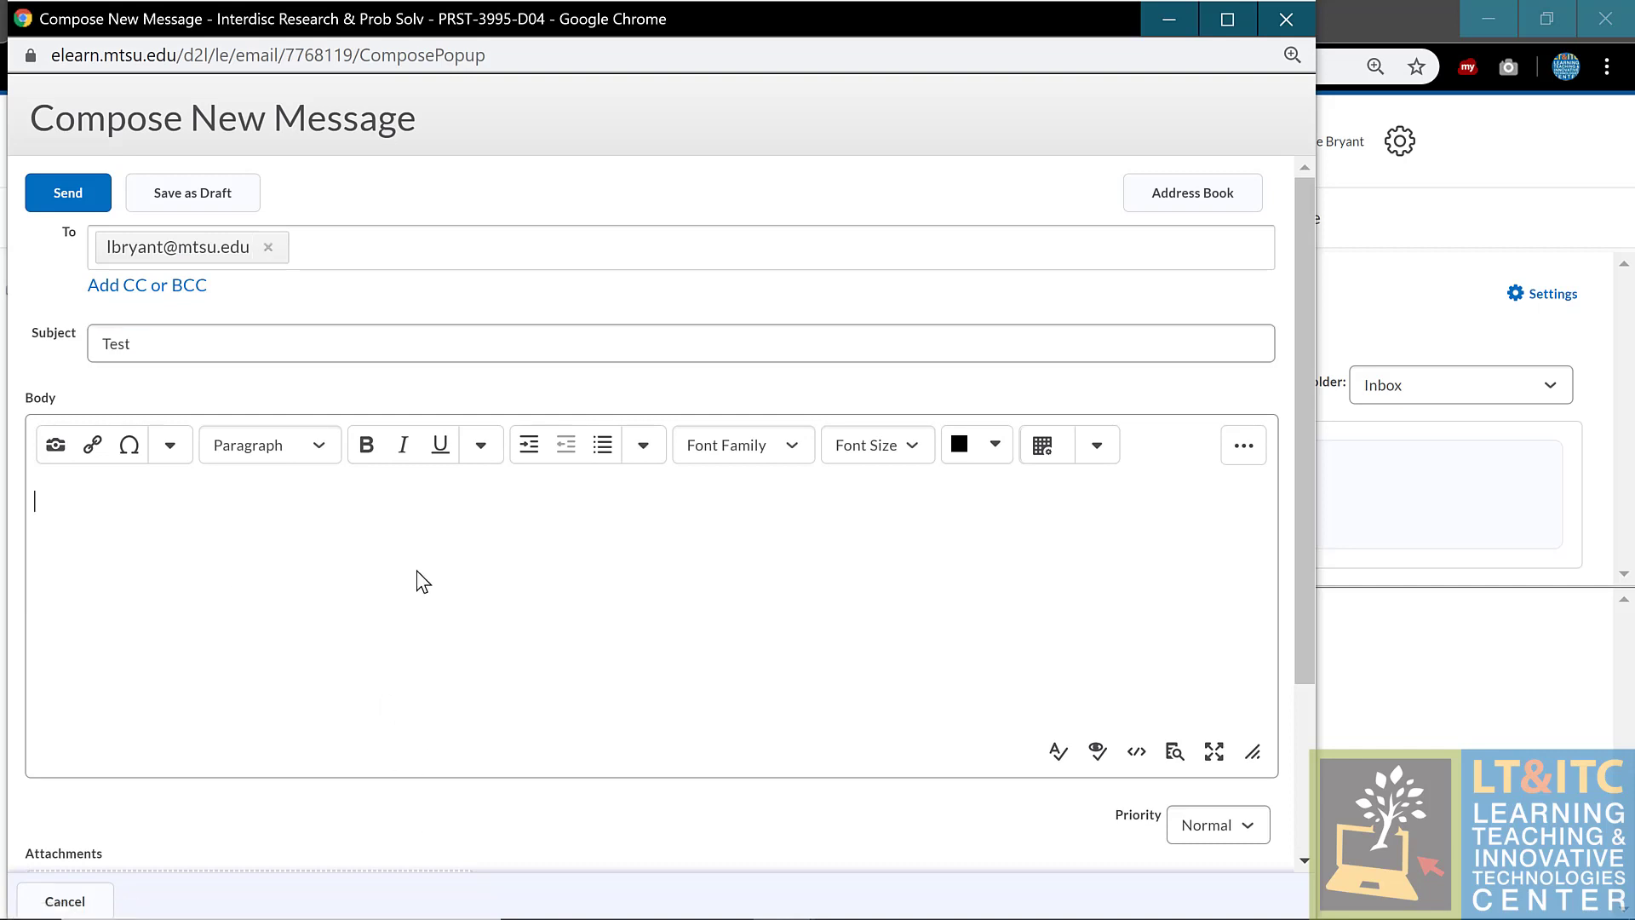
type("Dear {FirstName},")
key("Return")
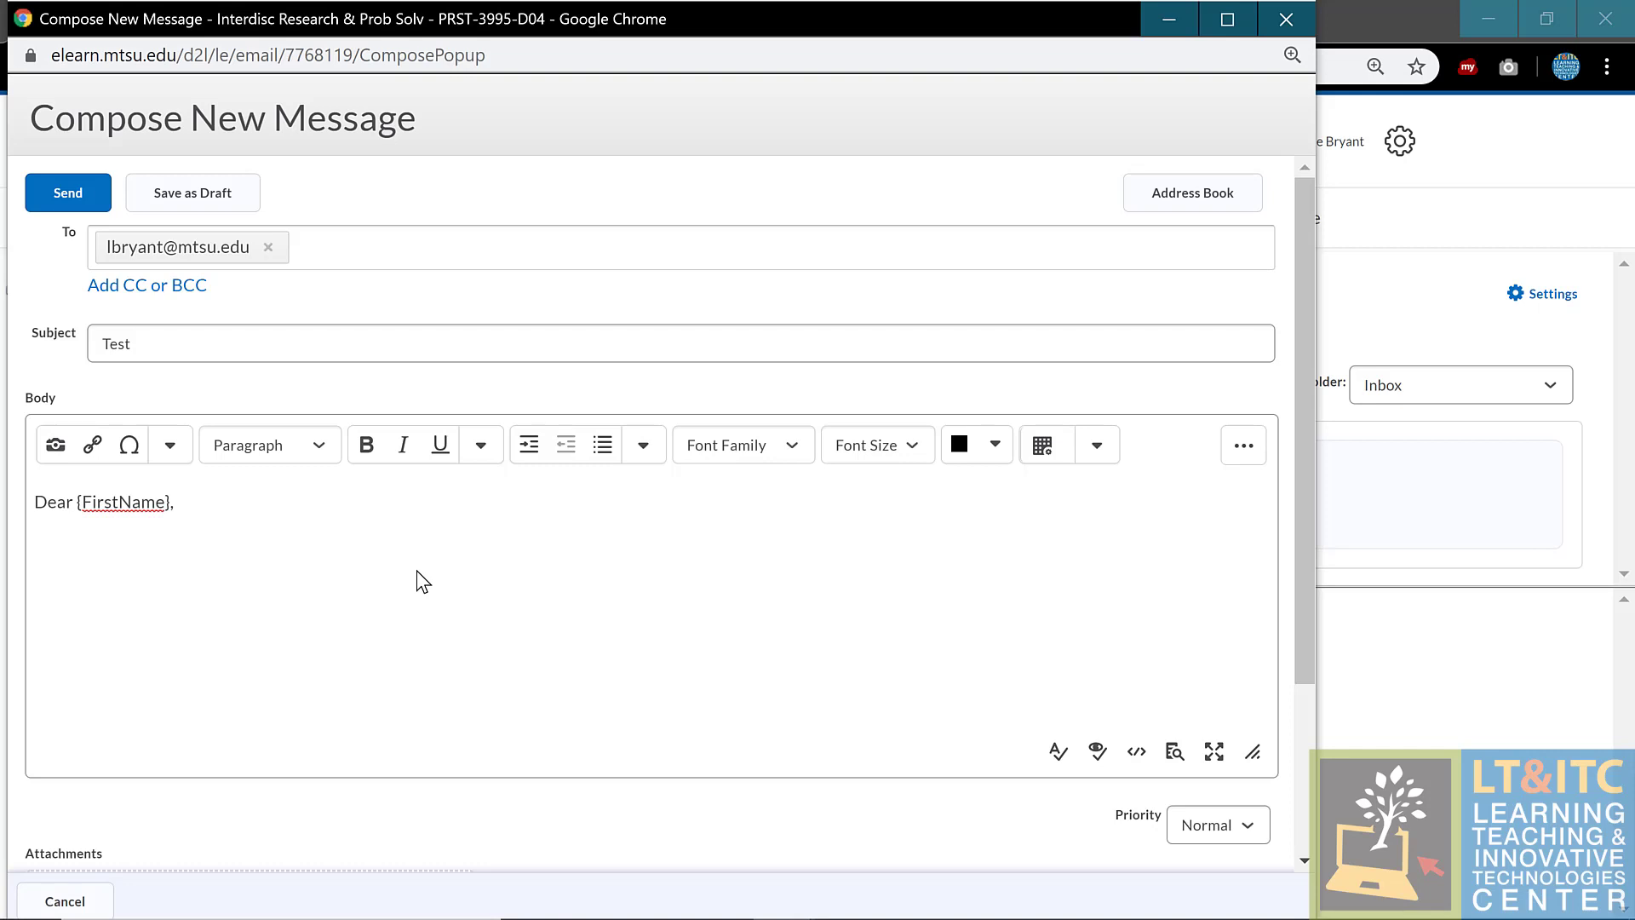
type("message.")
left_click(47, 192)
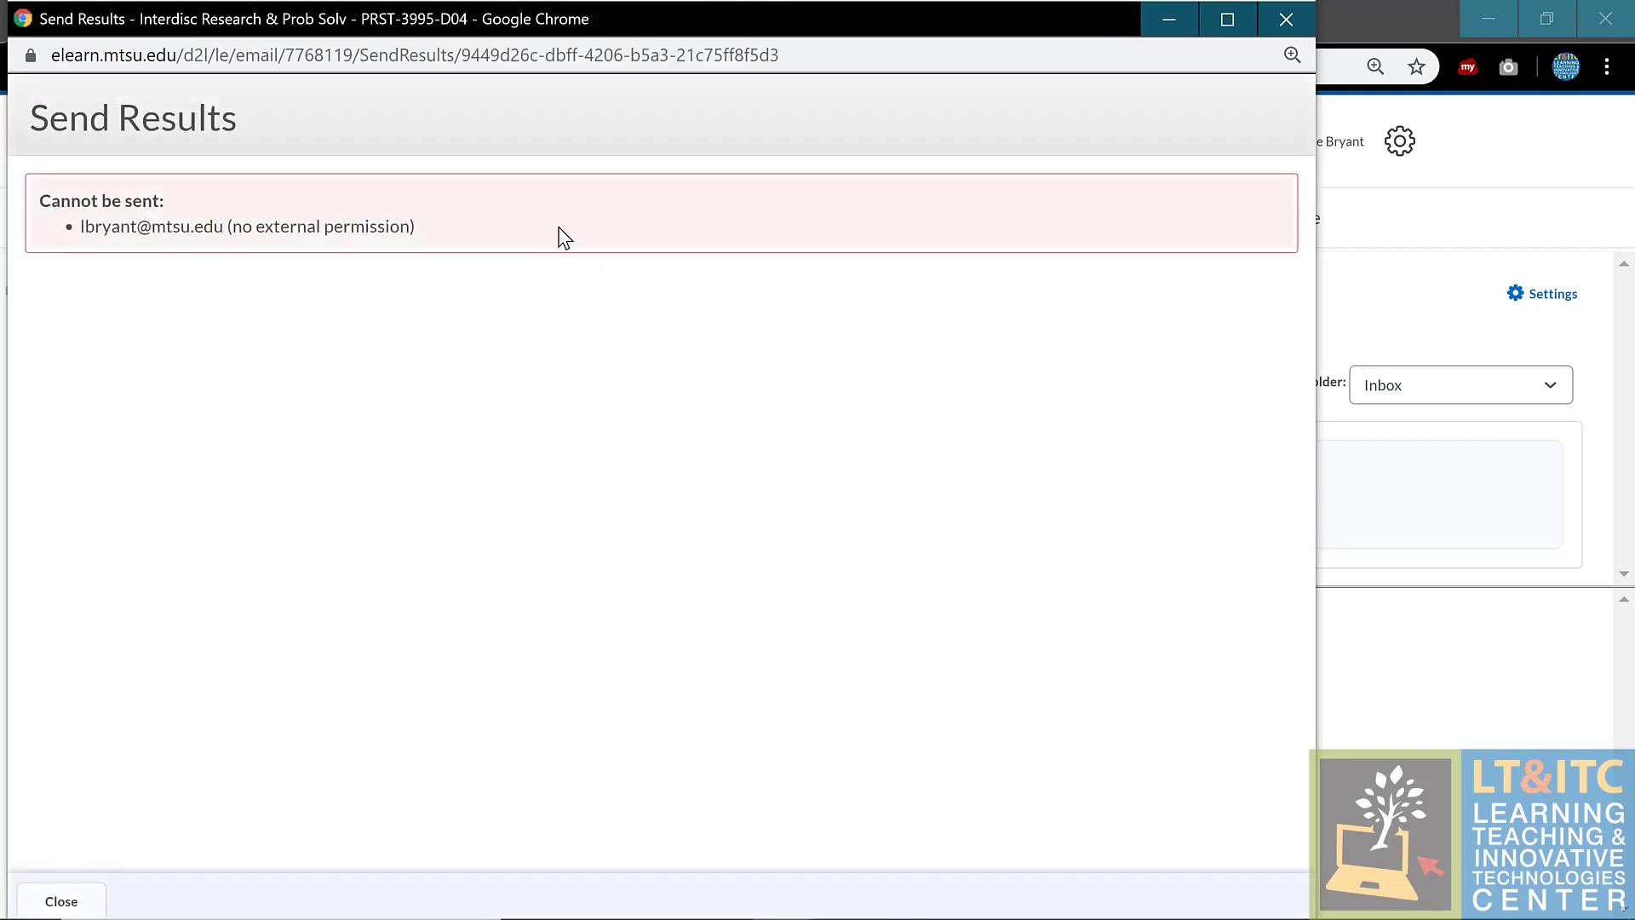
left_click(1289, 25)
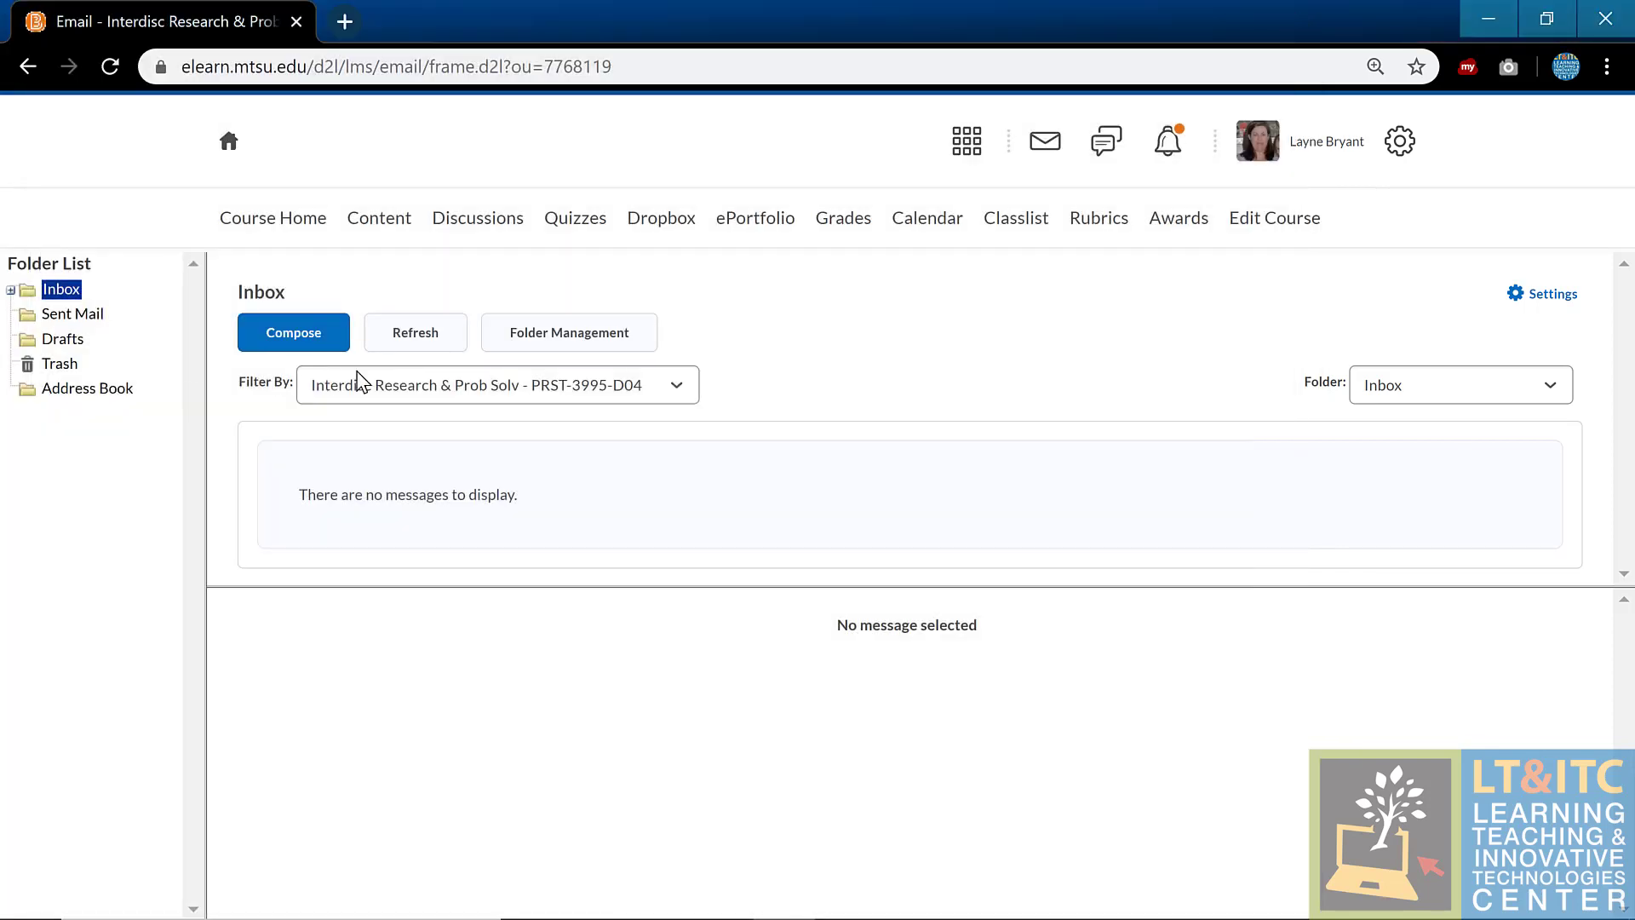
Step: Filter the inbox to All Messages and address a new message to the instructor's elearn course address
left_click(523, 393)
left_click(513, 423)
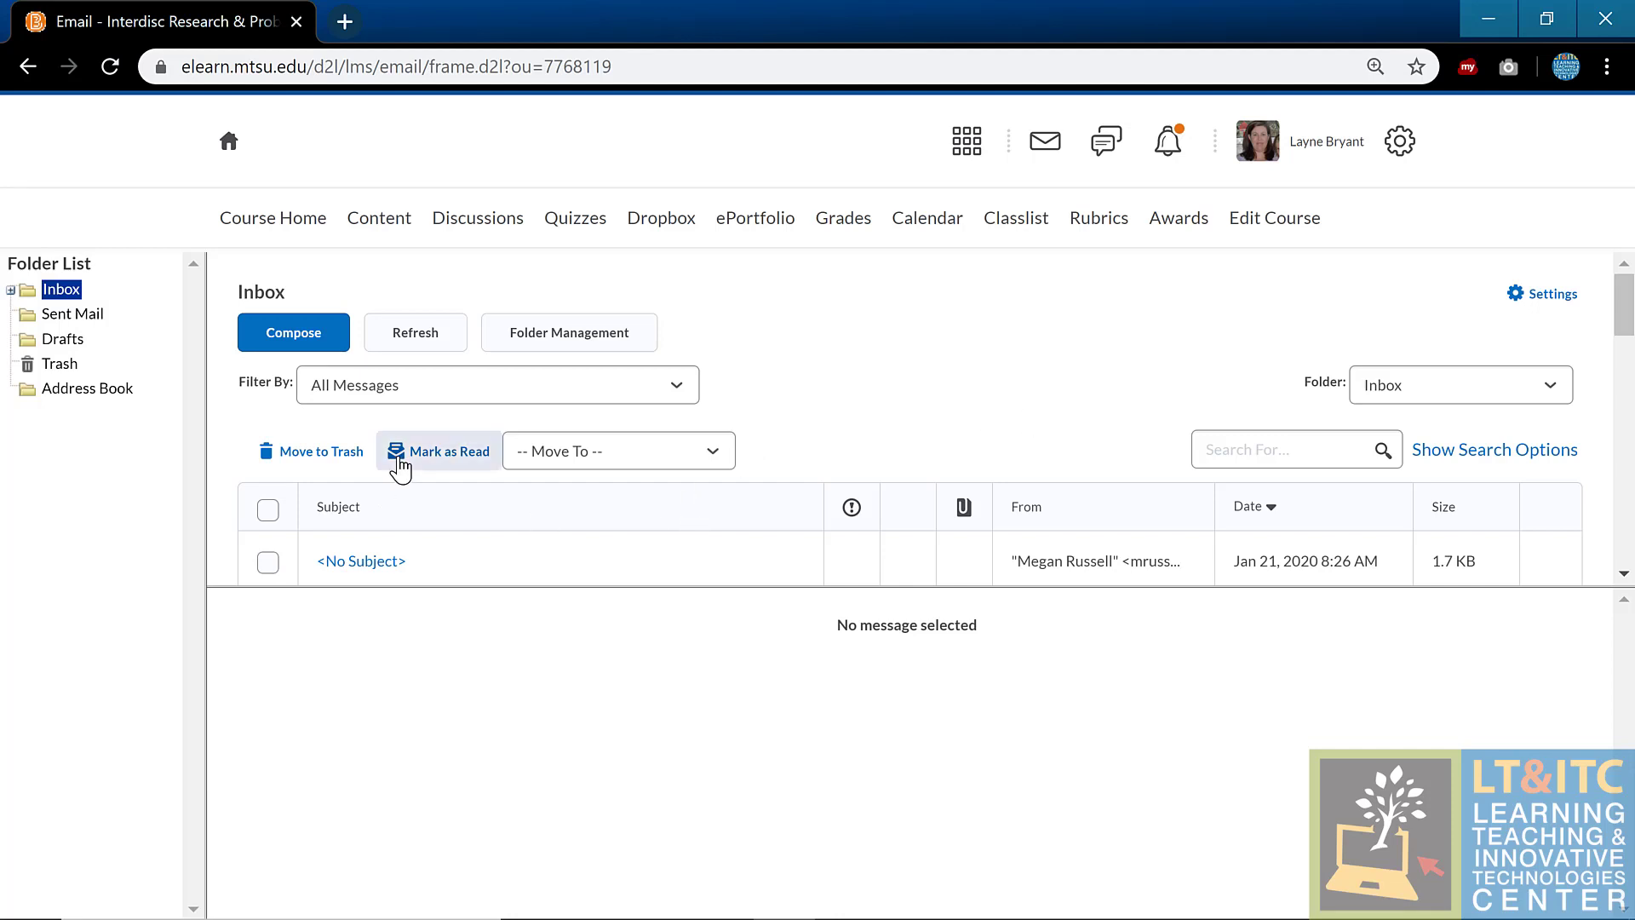
left_click(290, 347)
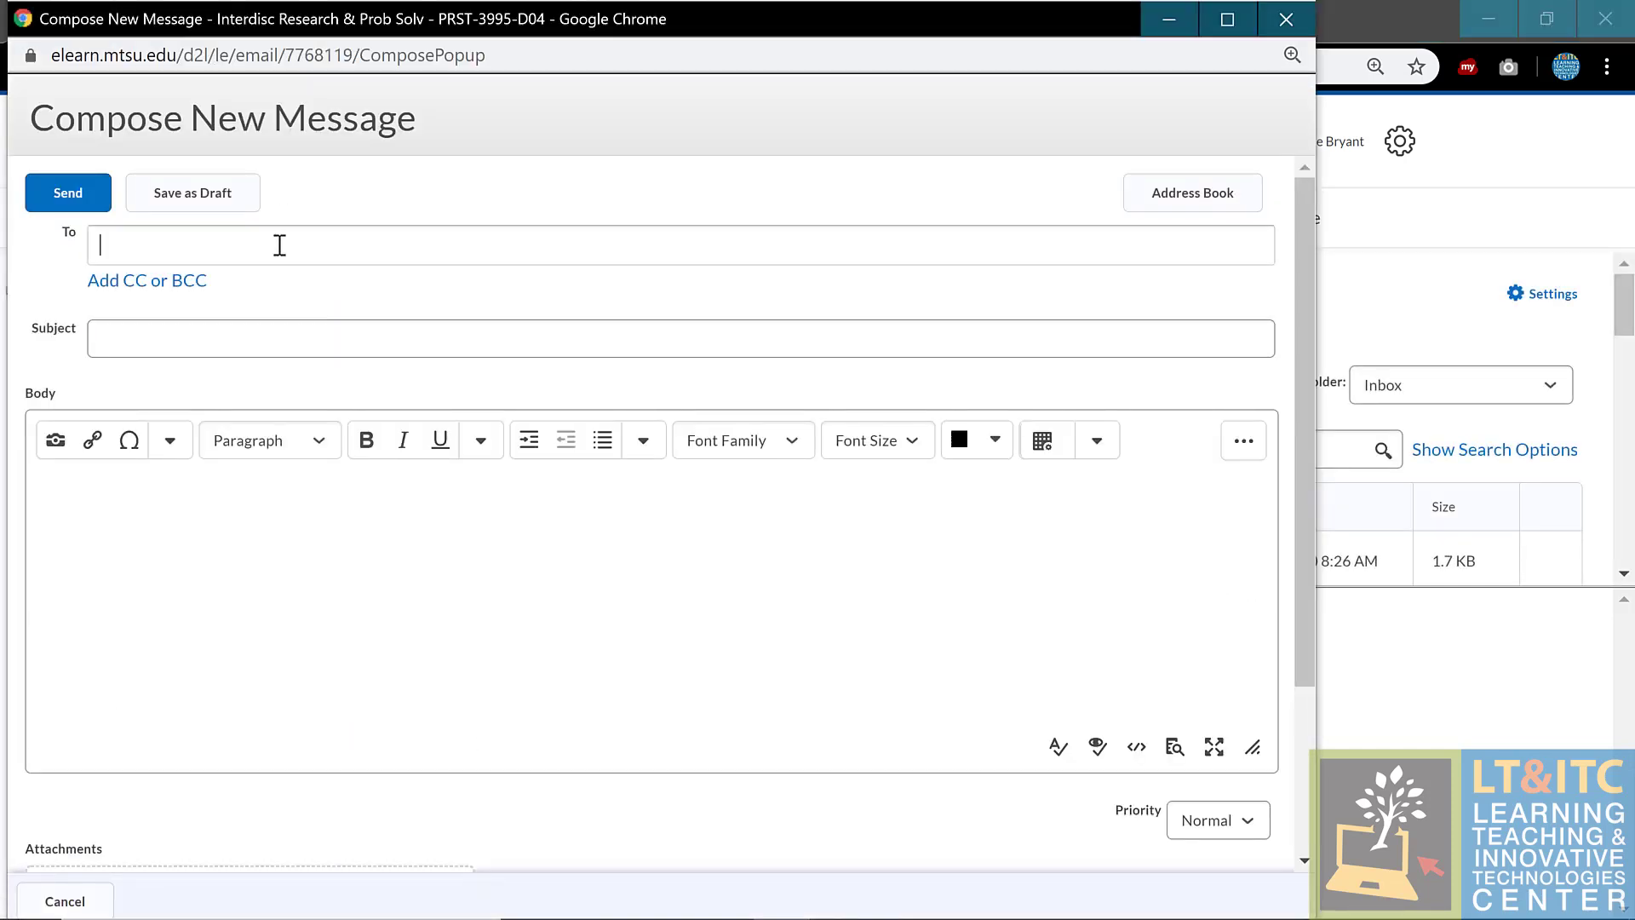
left_click(279, 244)
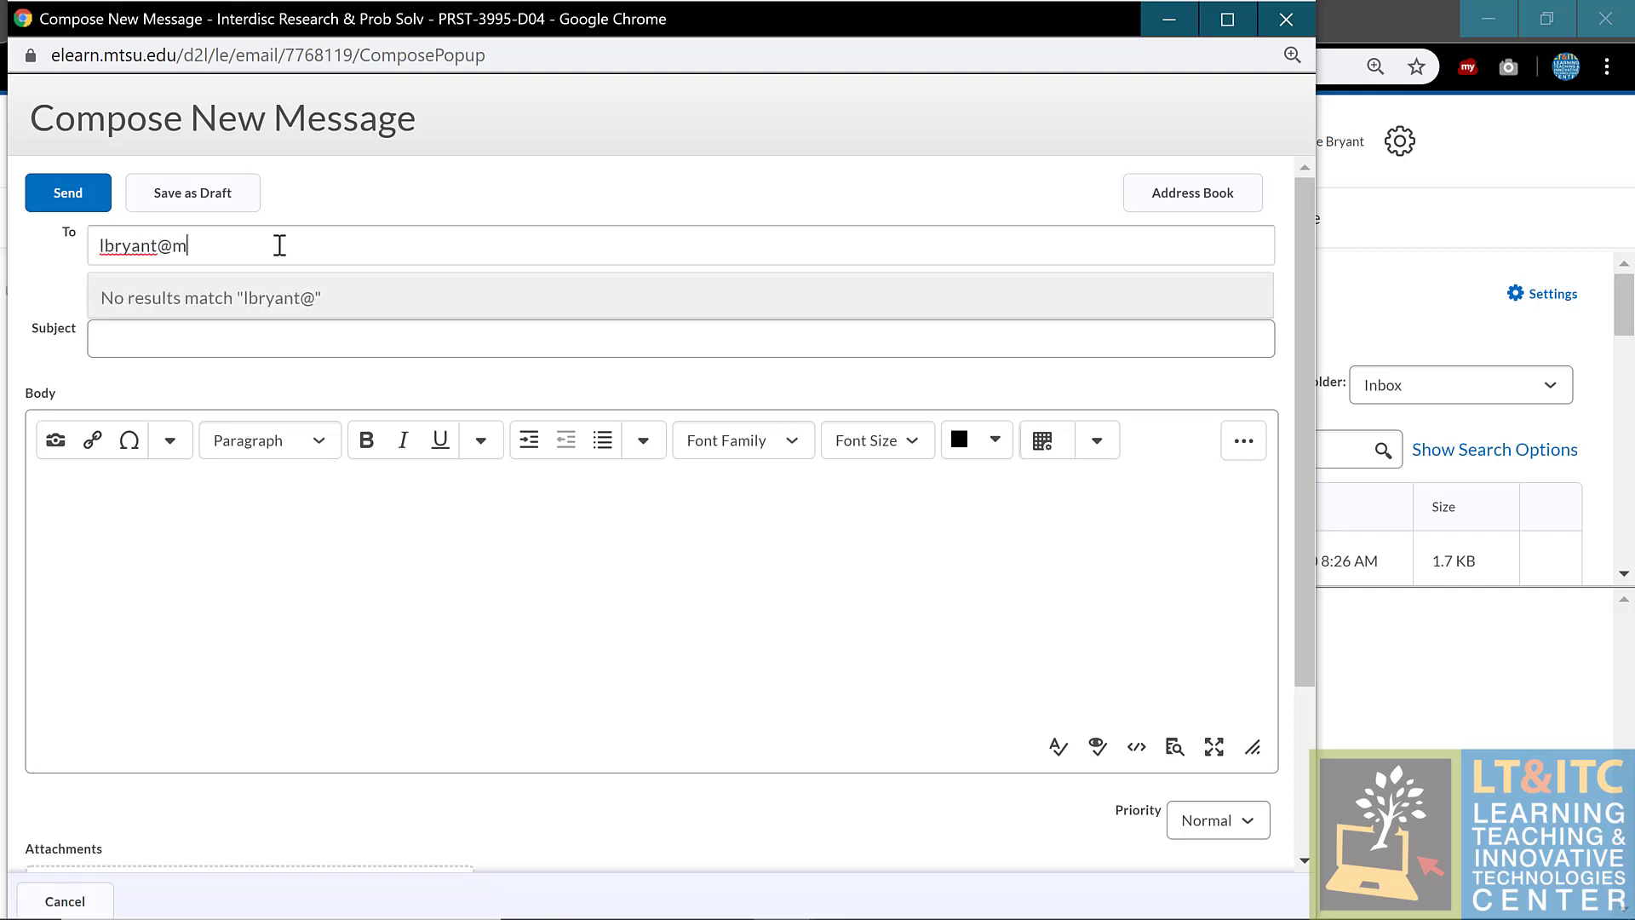
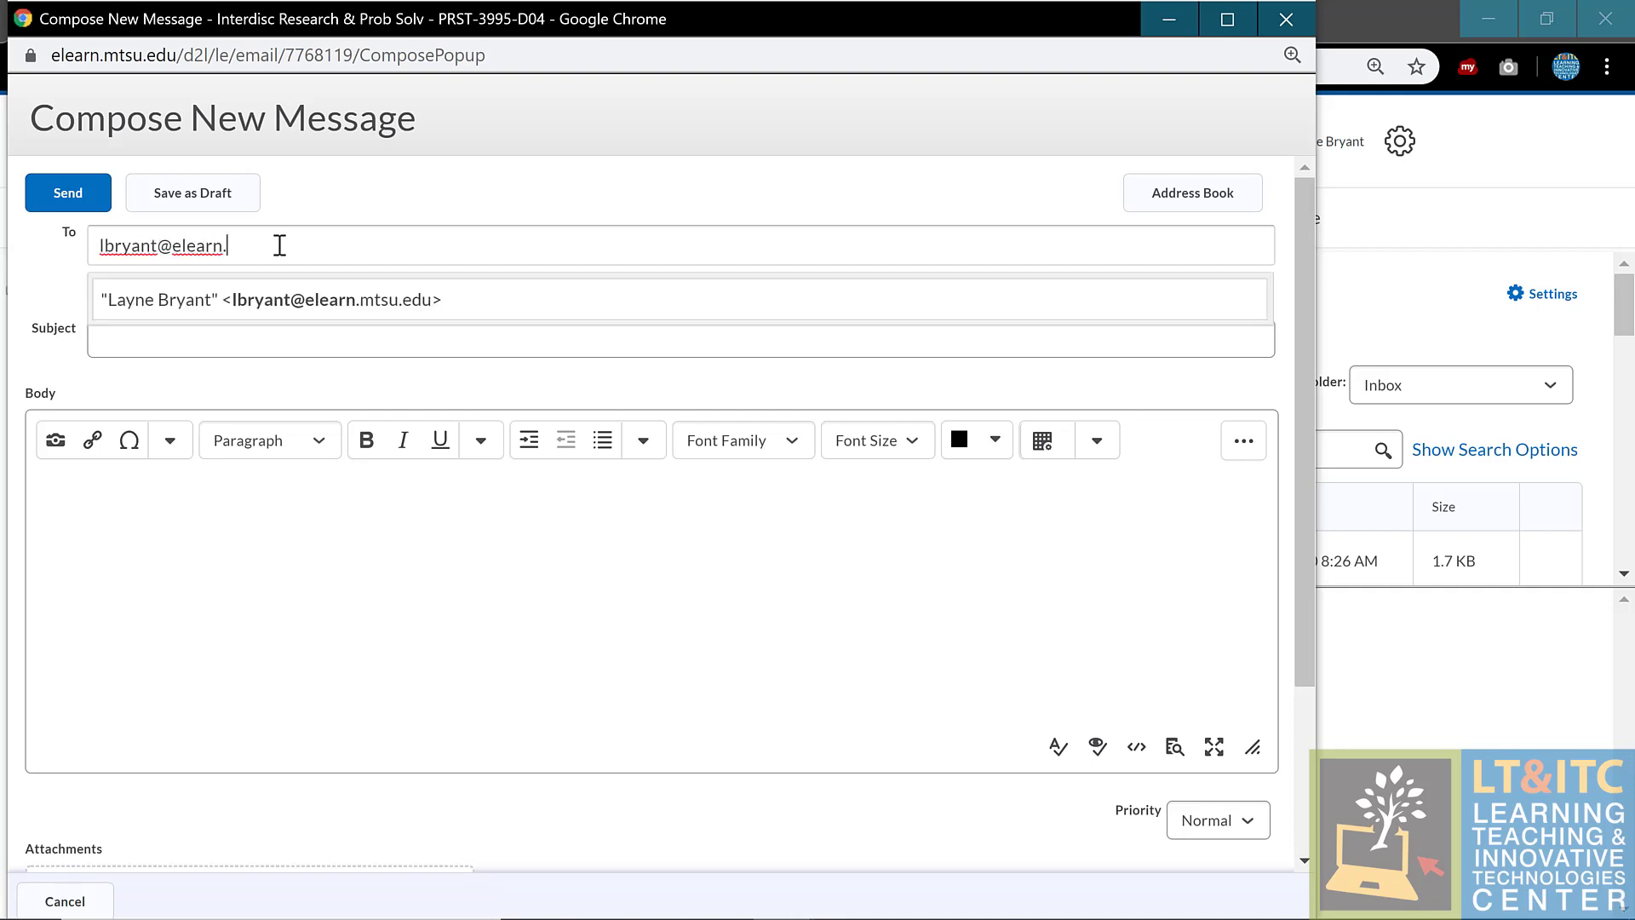
left_click(273, 301)
Step: Give the message subject 'test' and body 'Dear {FirstName}, test', then send it
left_click(271, 345)
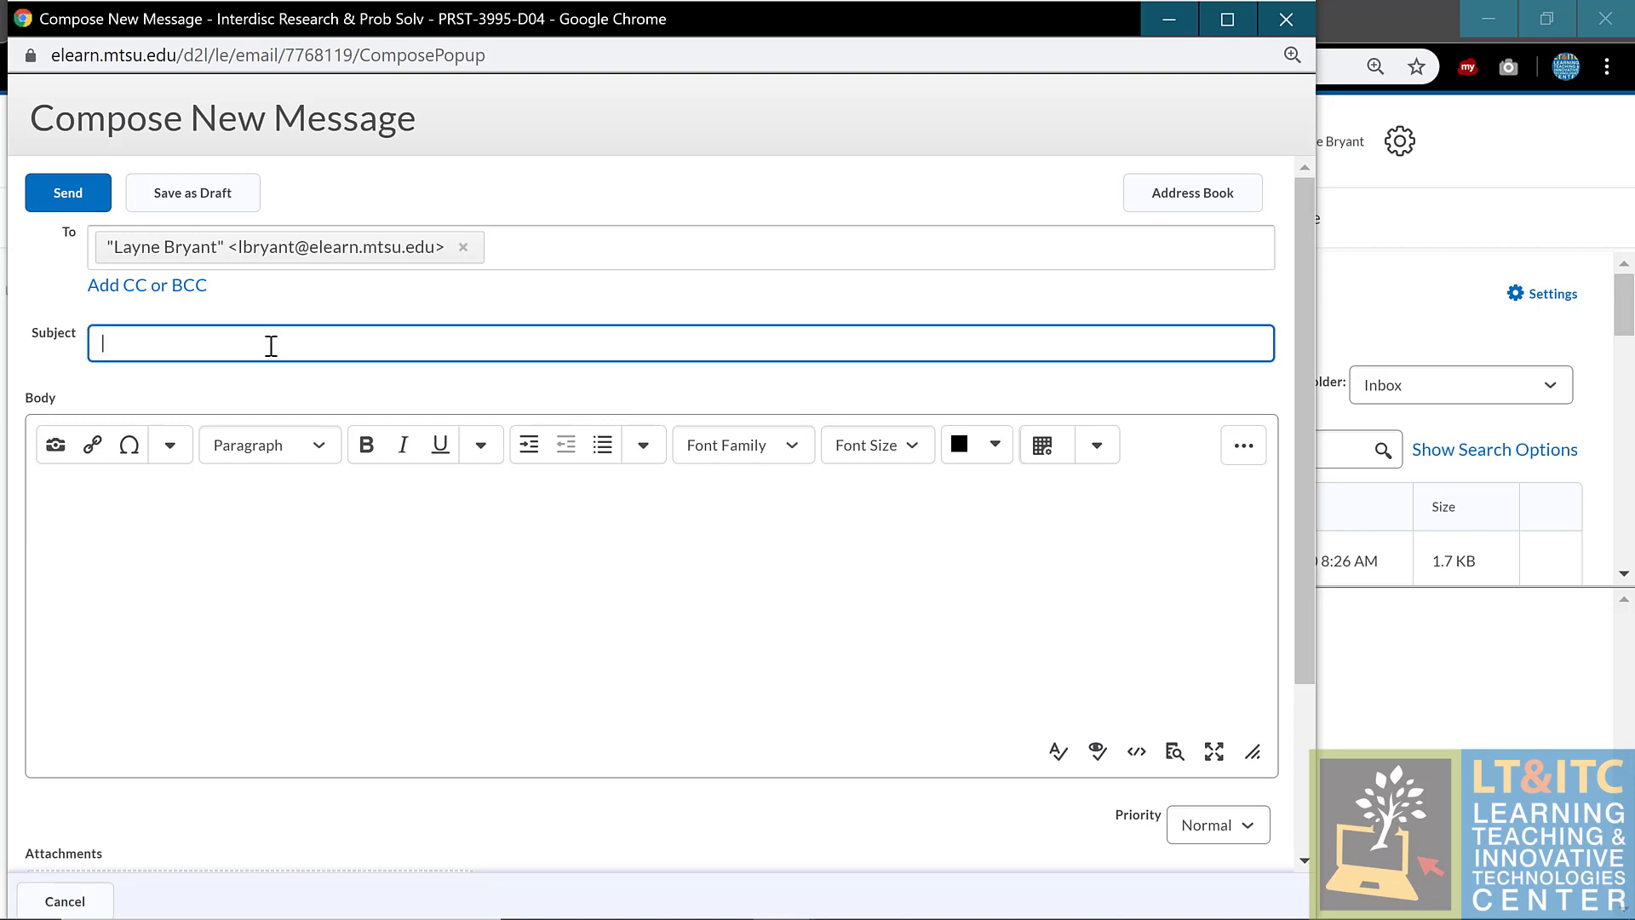
type("test")
left_click(265, 588)
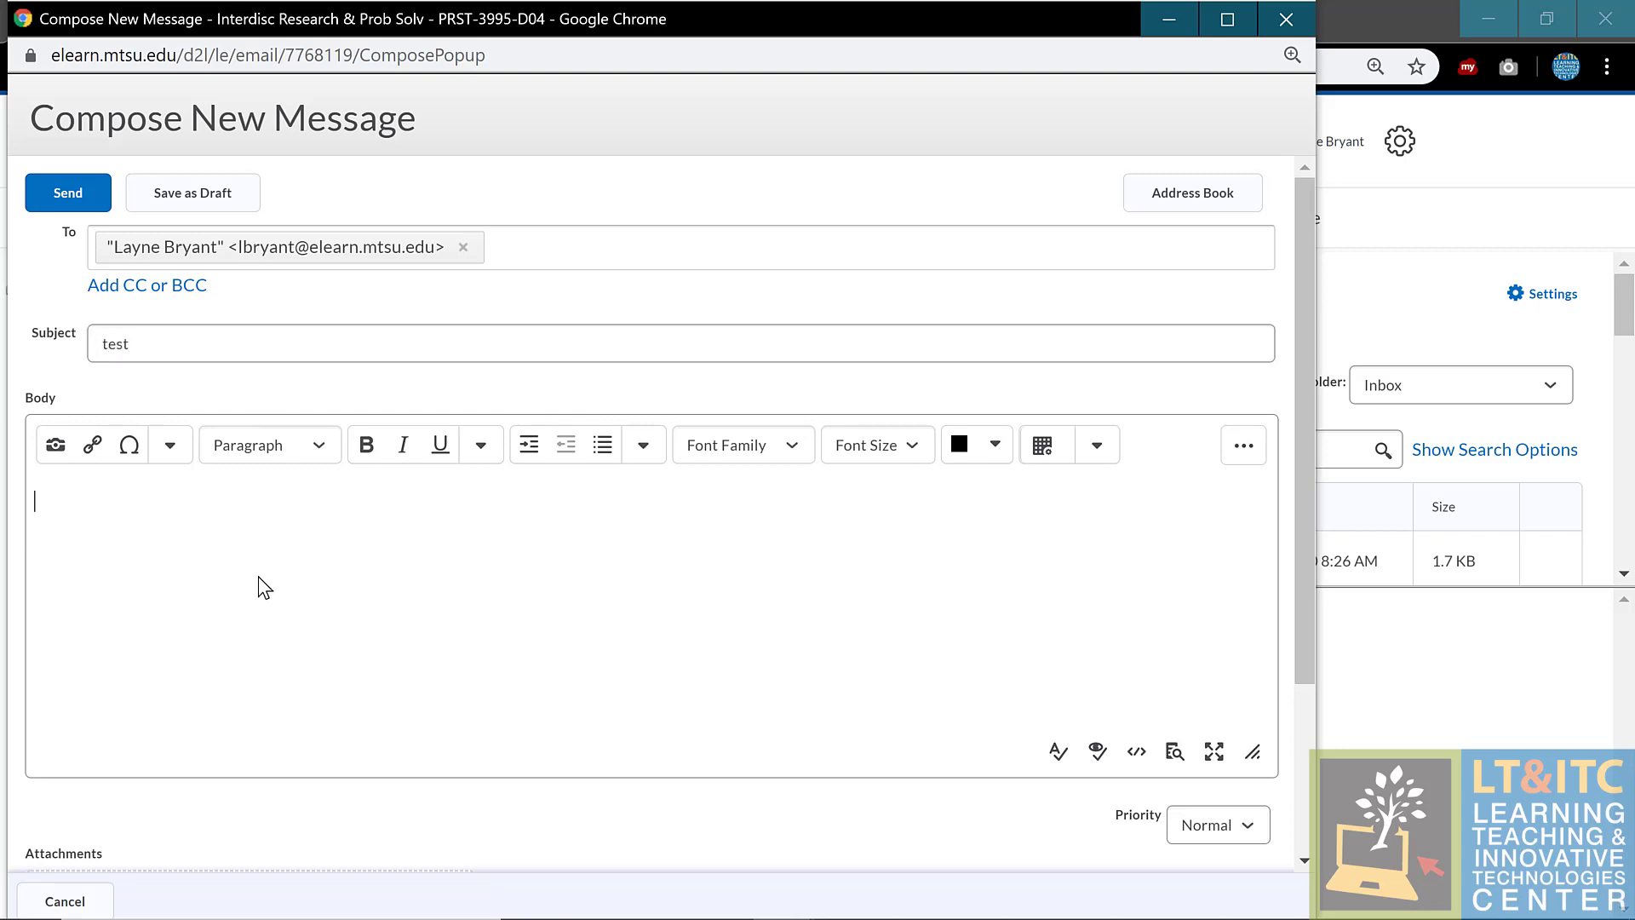
type("Dear {FirstName}")
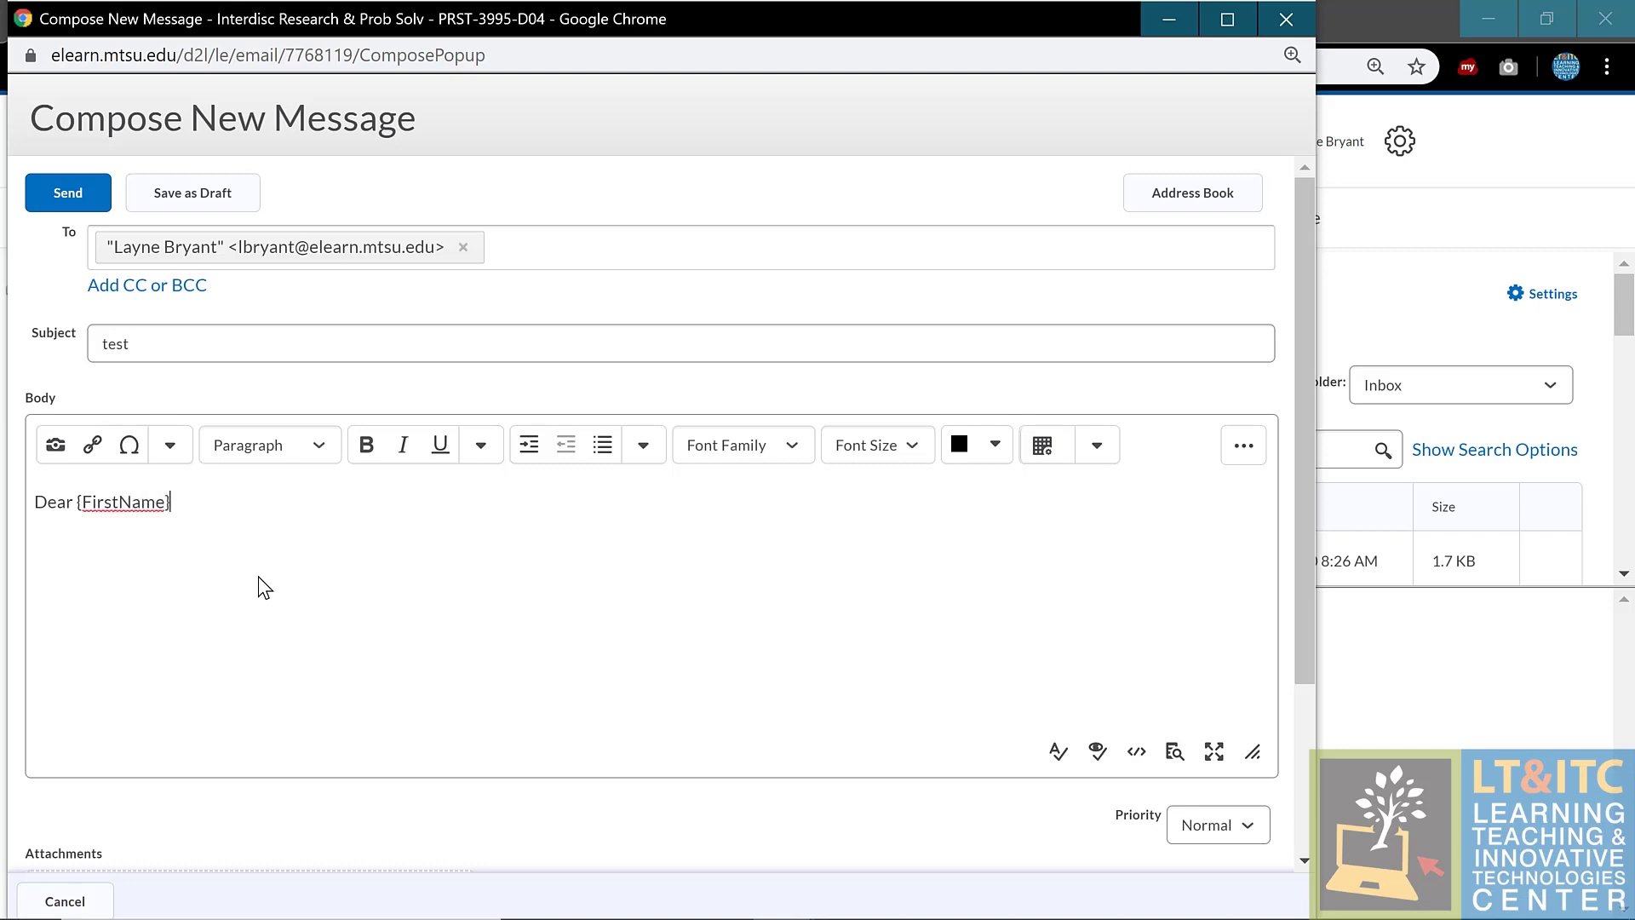
type(",")
key("Return")
key("Return")
type("test")
left_click(70, 197)
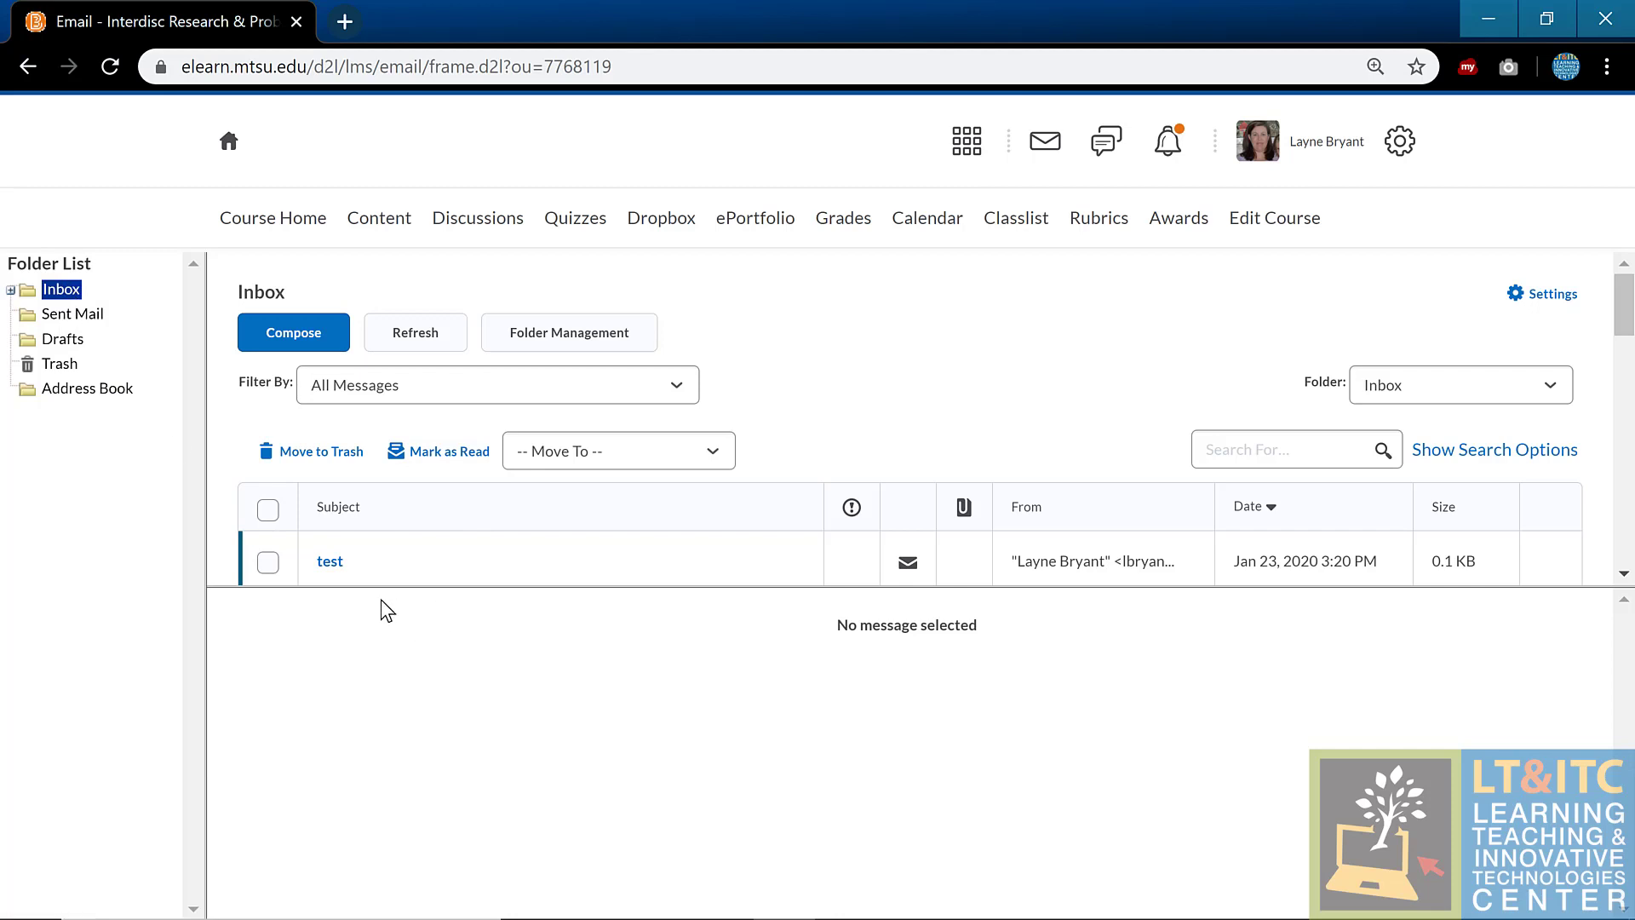
Step: Preview the received 'test' message showing the filled-in first name, then go to Classlist
left_click(328, 562)
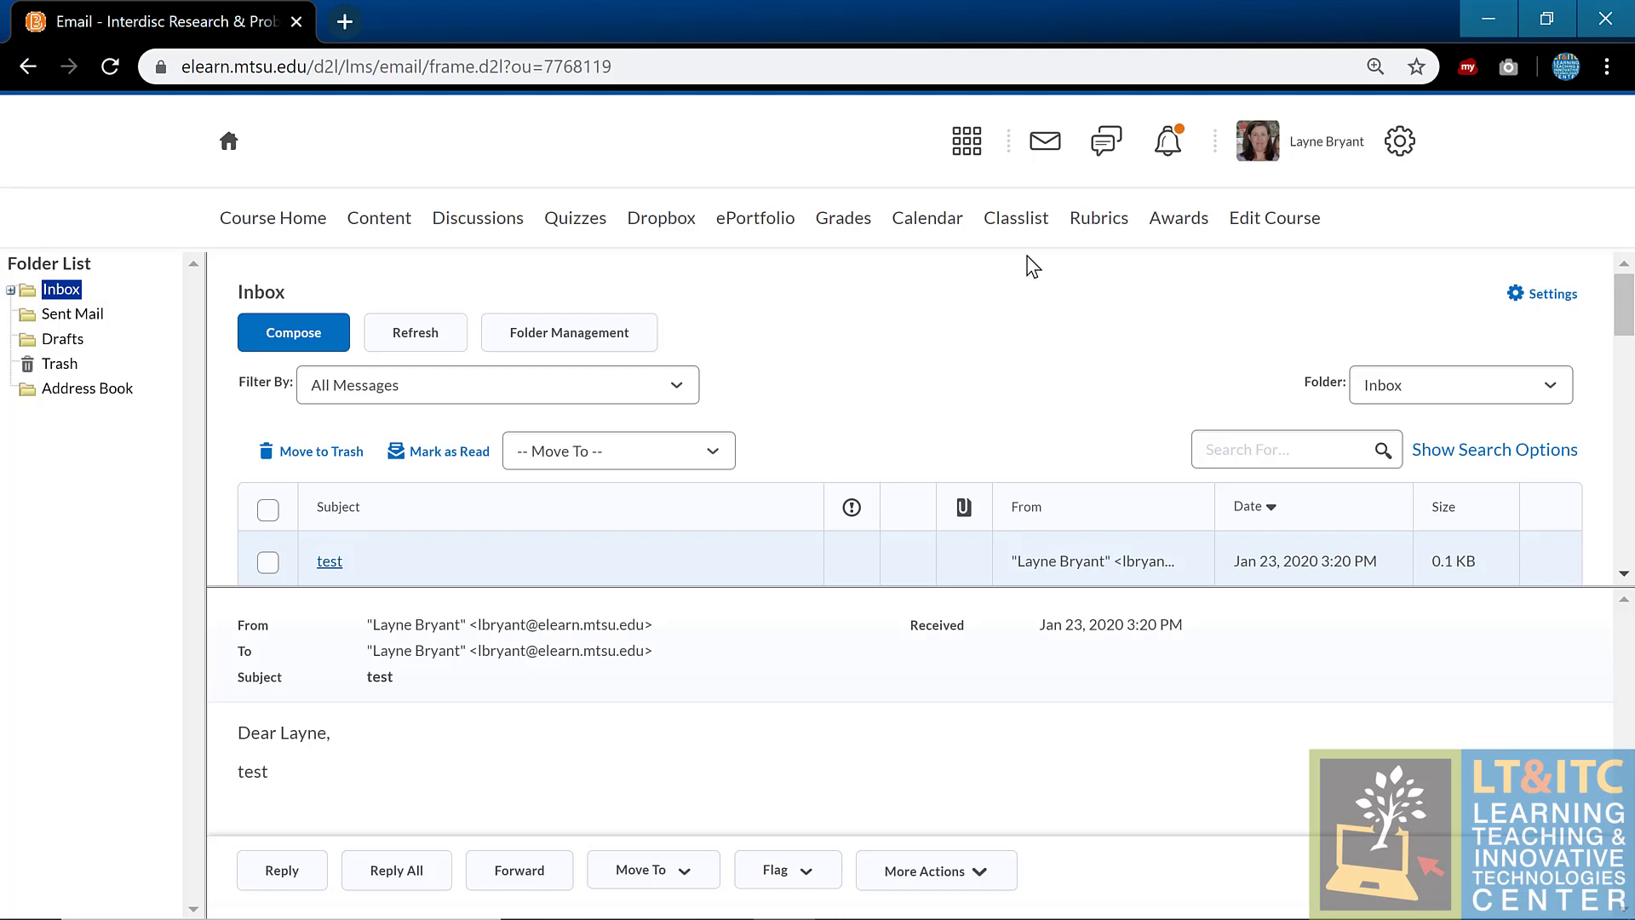
left_click(1022, 223)
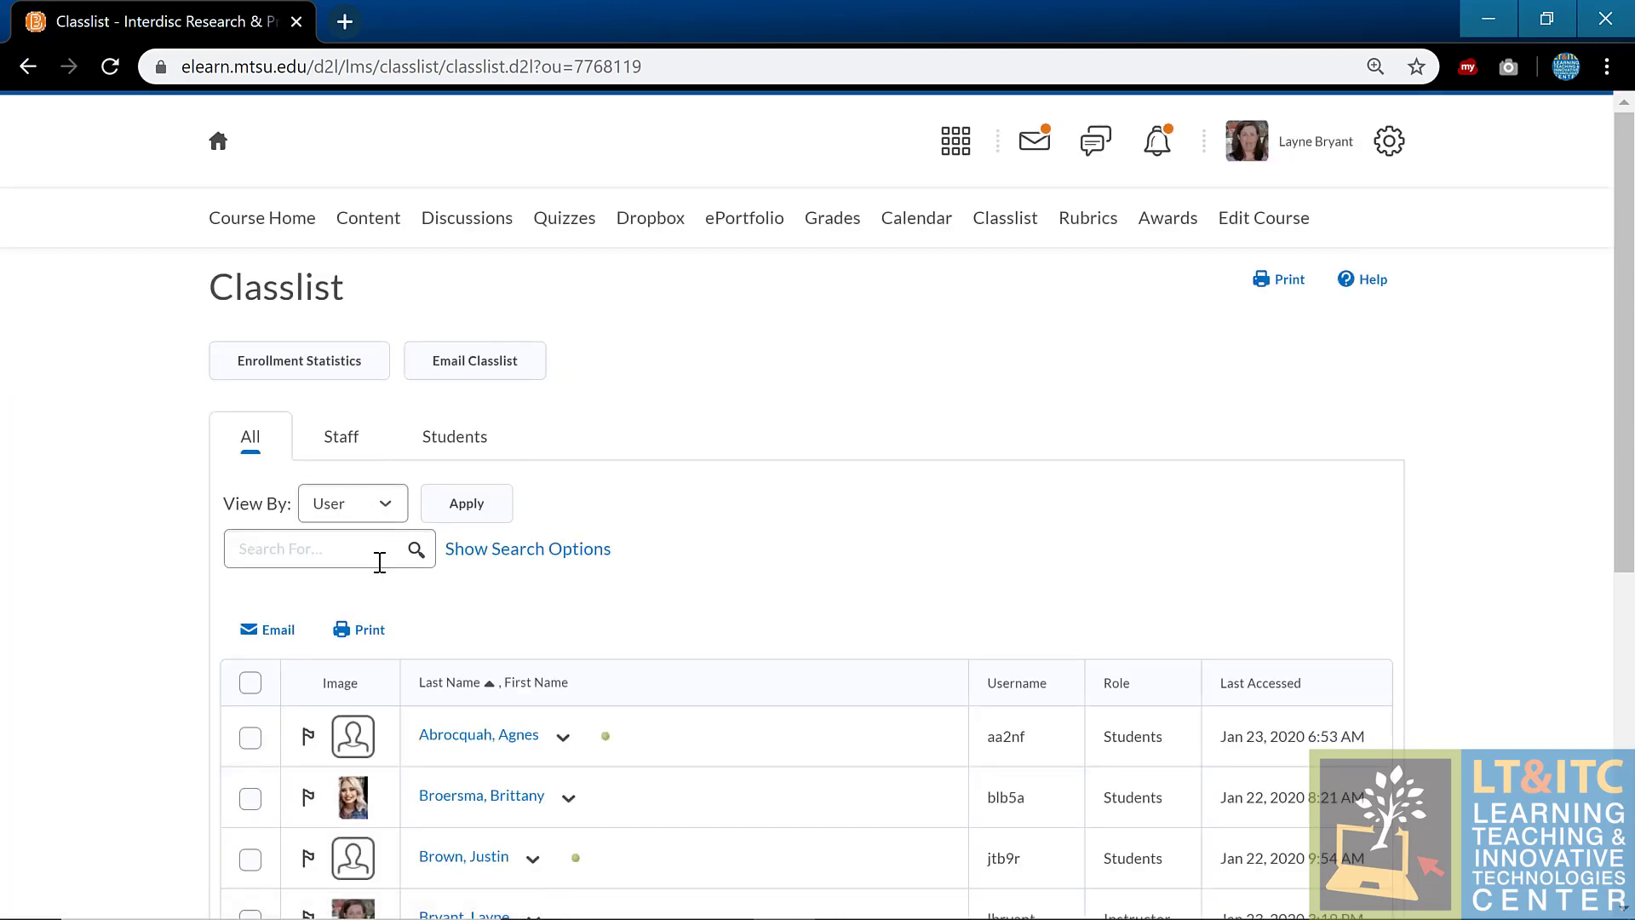
Step: Show only Students, select them all, and open then discard an email to them
left_click(453, 438)
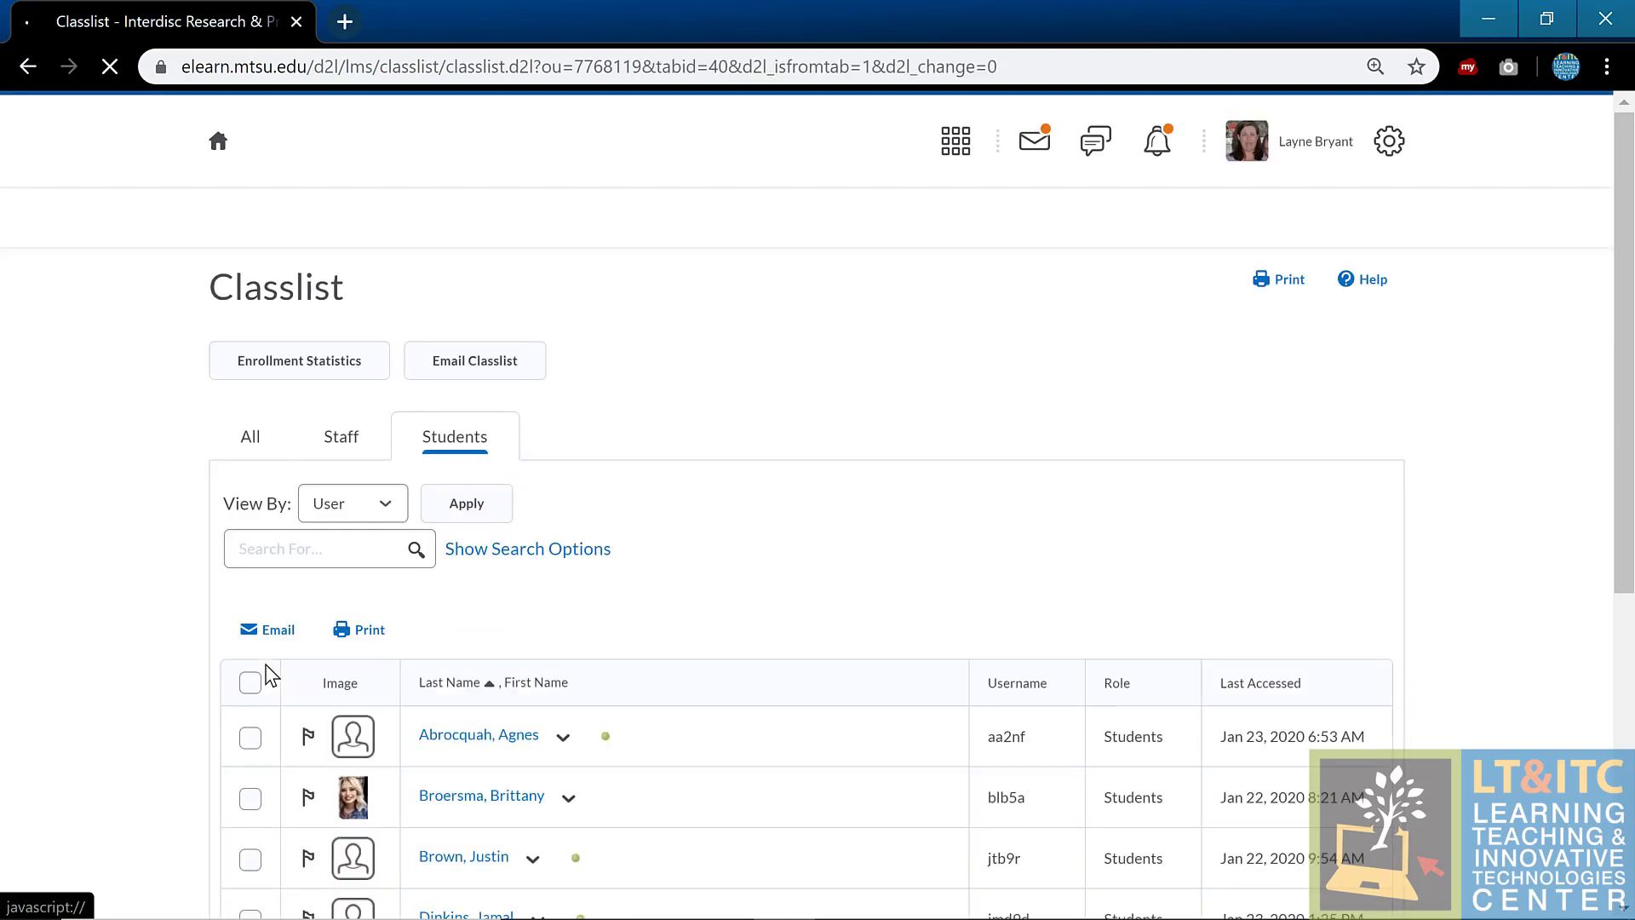
left_click(249, 682)
left_click(286, 631)
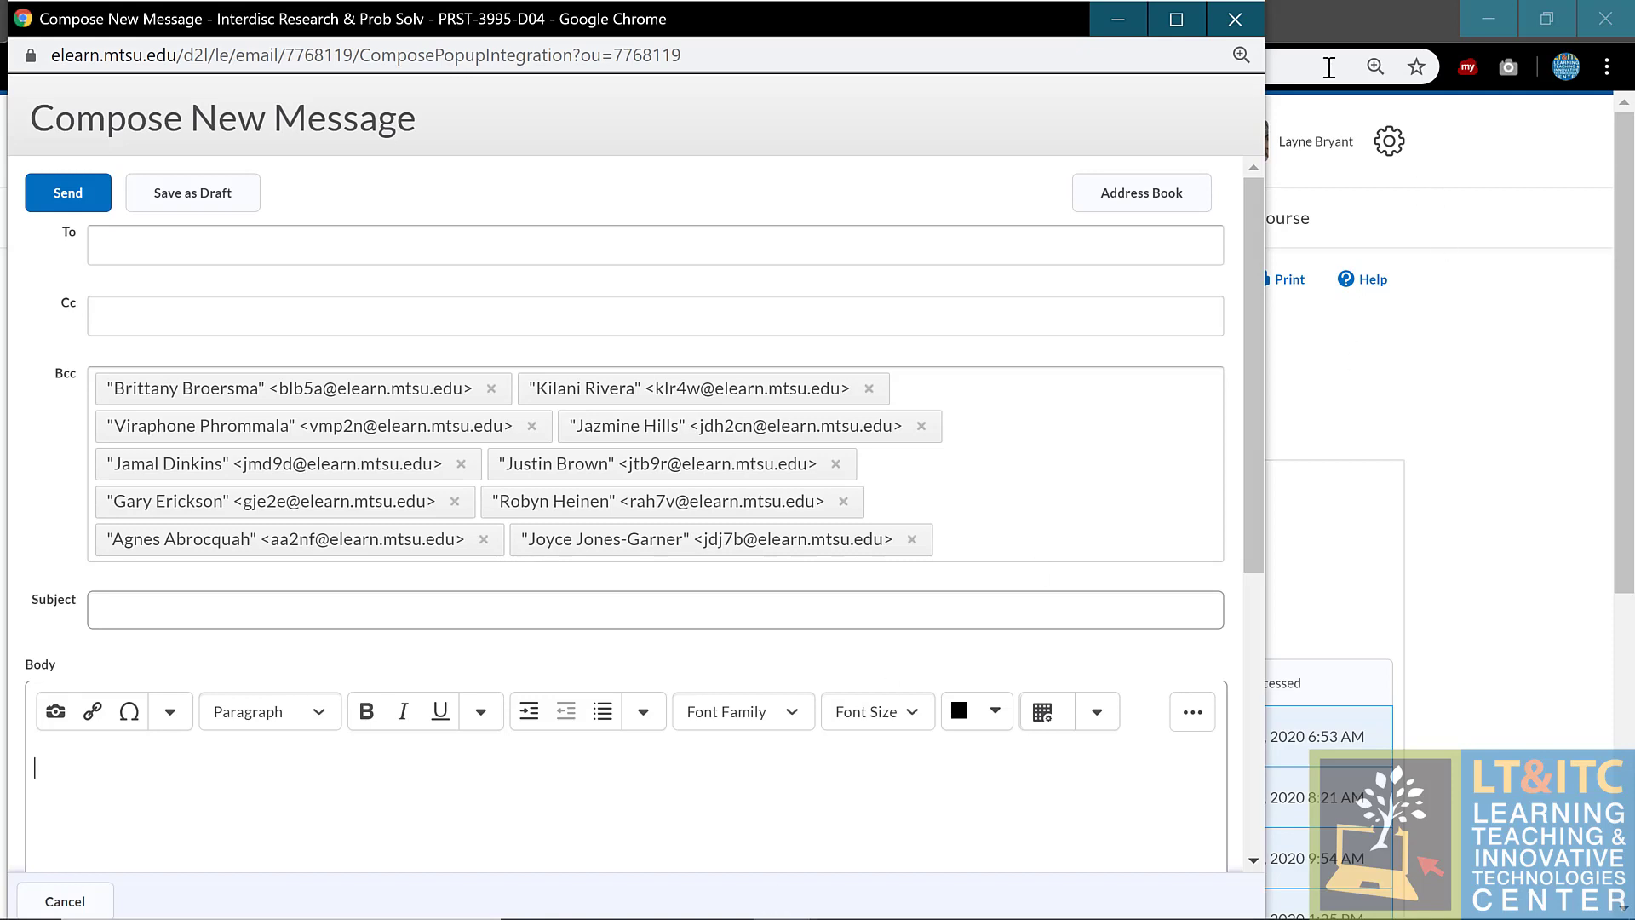
left_click(1235, 19)
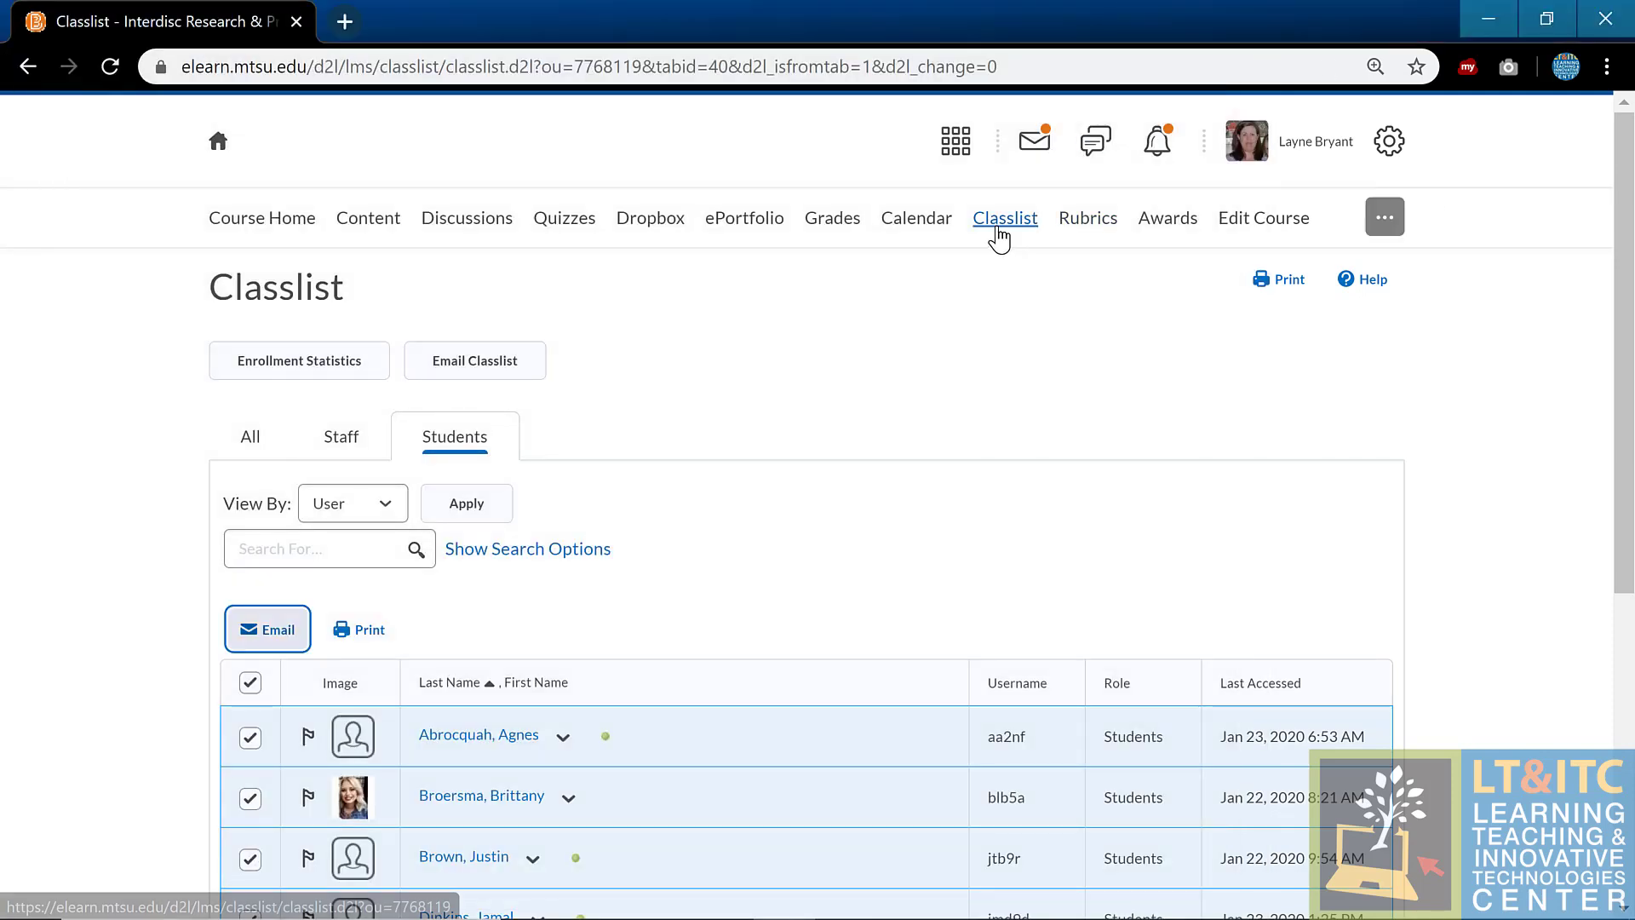
Step: Reload the Classlist, reselect every student, and again open and cancel a message to all of them
left_click(998, 230)
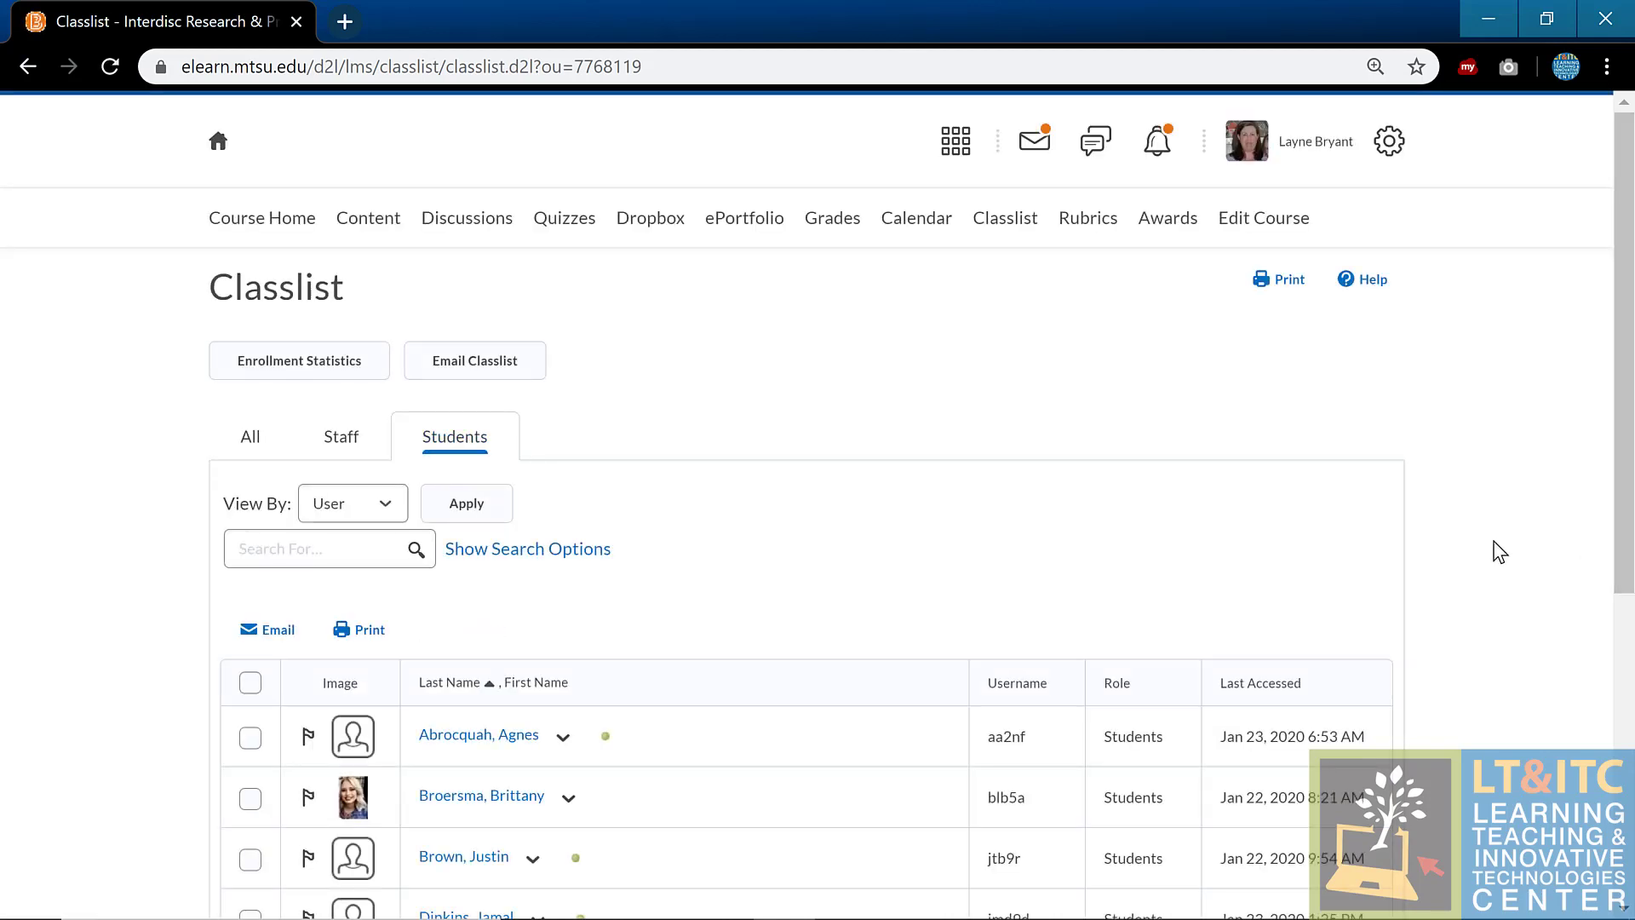
scroll(1499, 552, "down", 3)
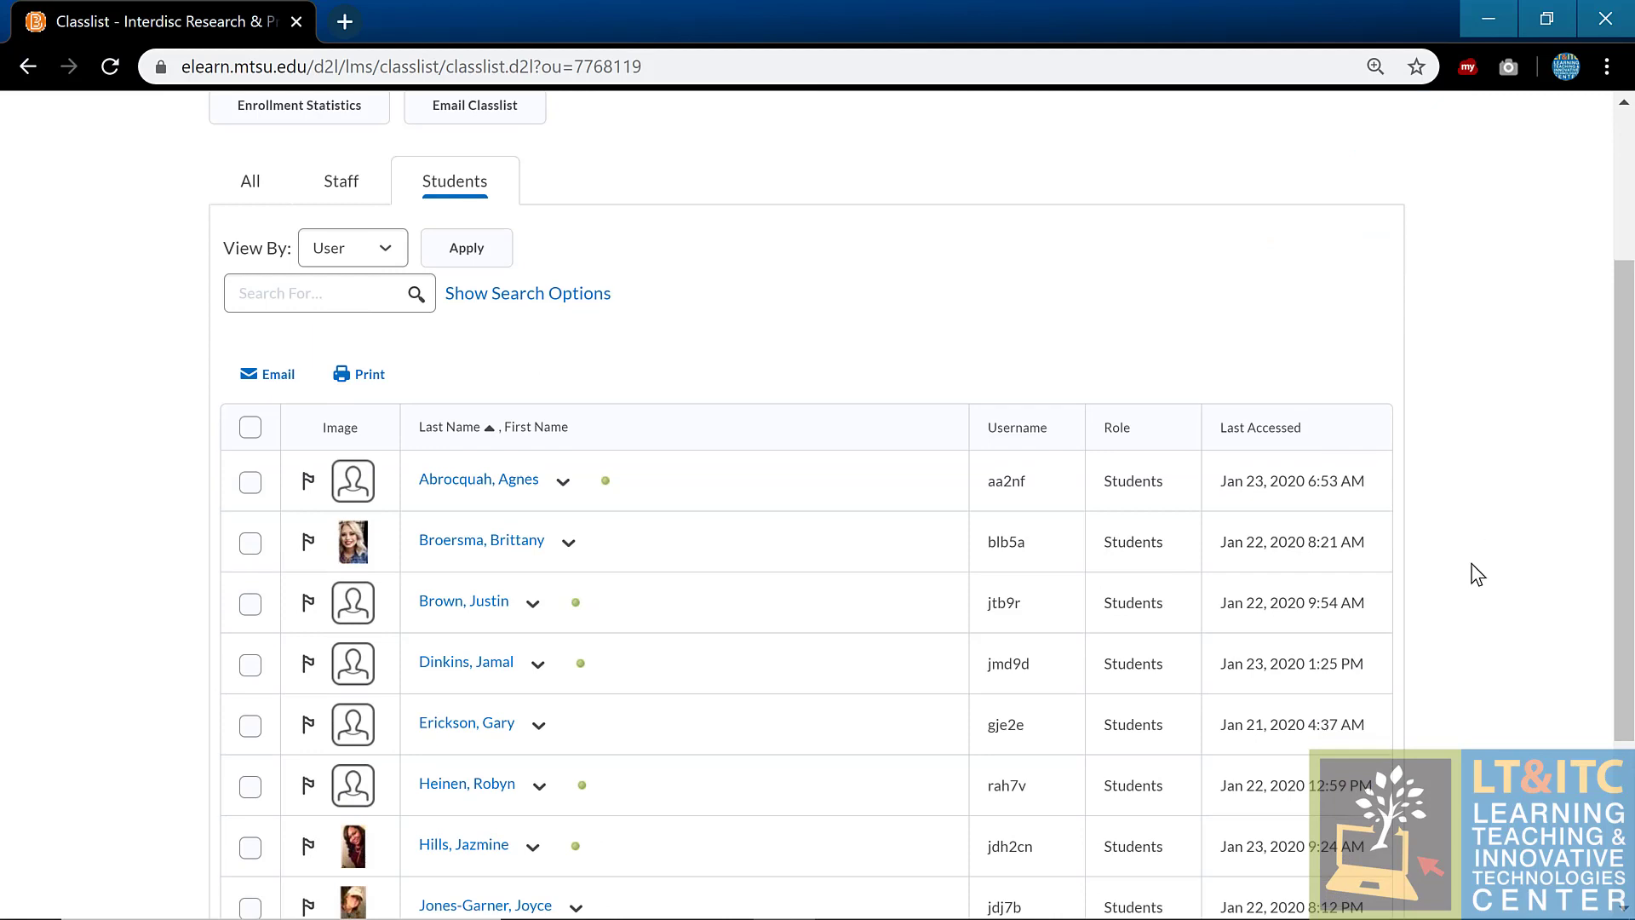
left_click(250, 428)
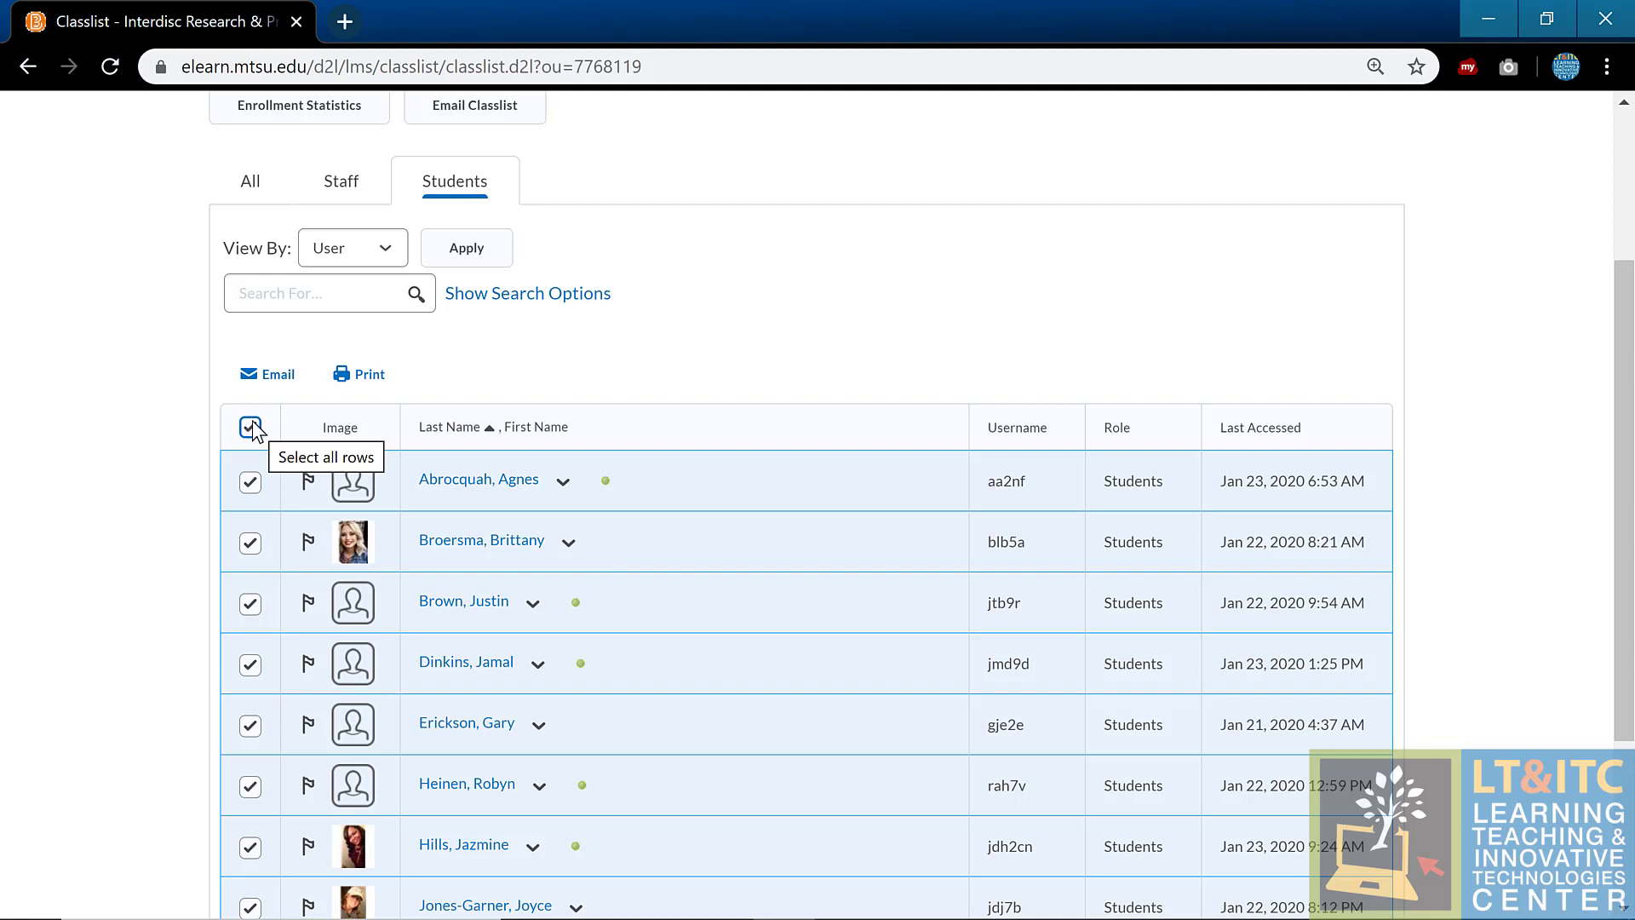
left_click(248, 388)
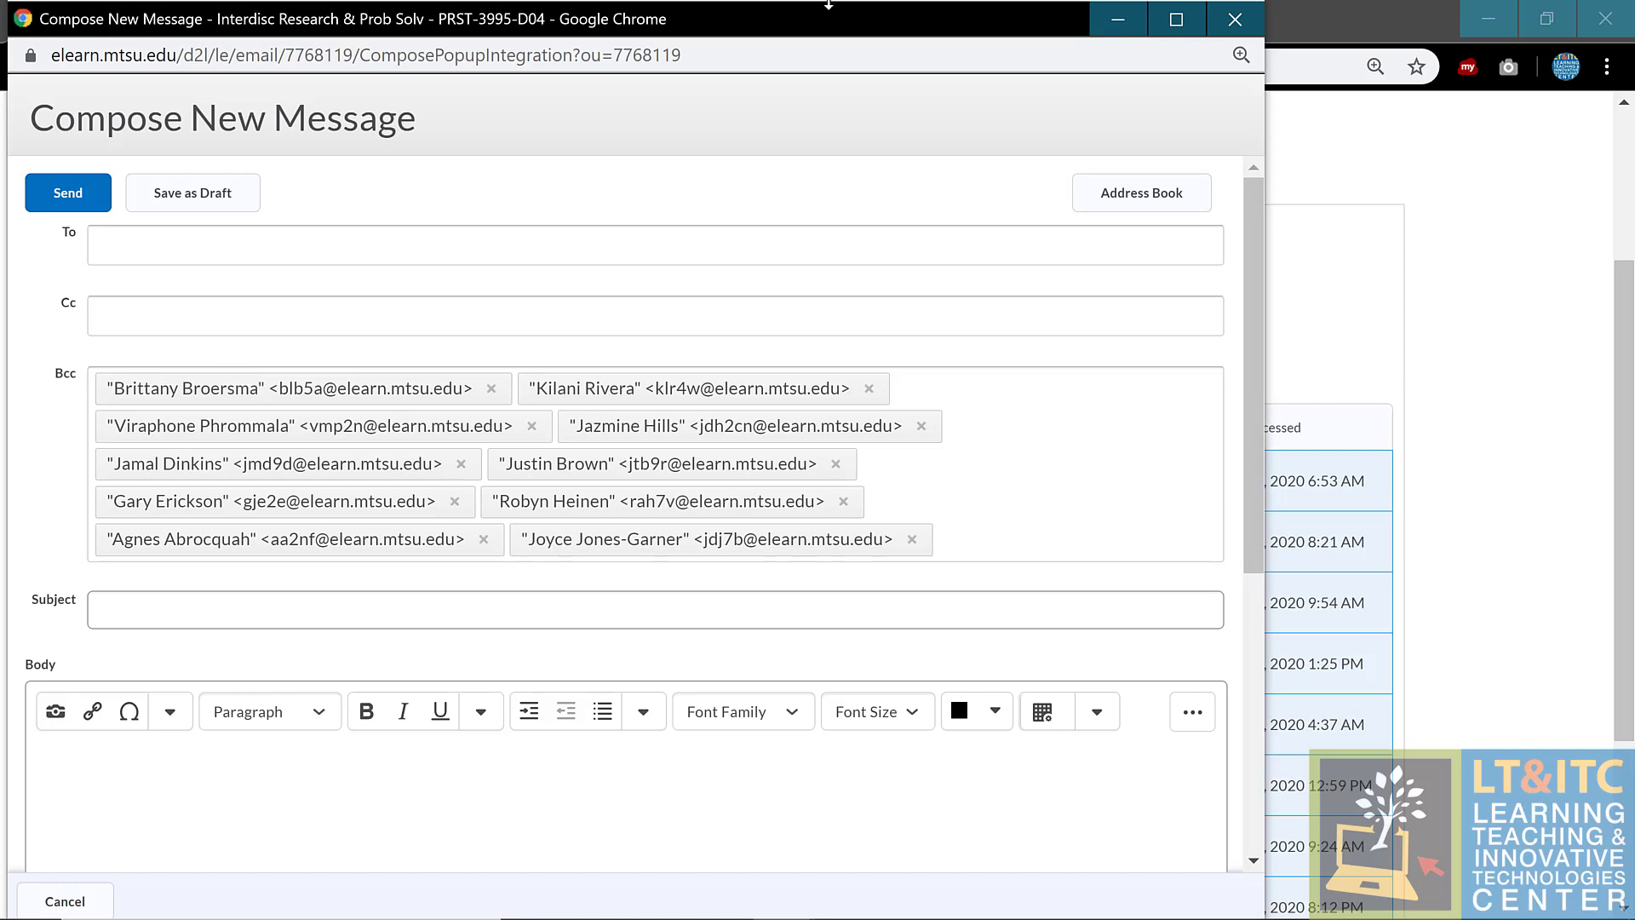
left_click(1233, 19)
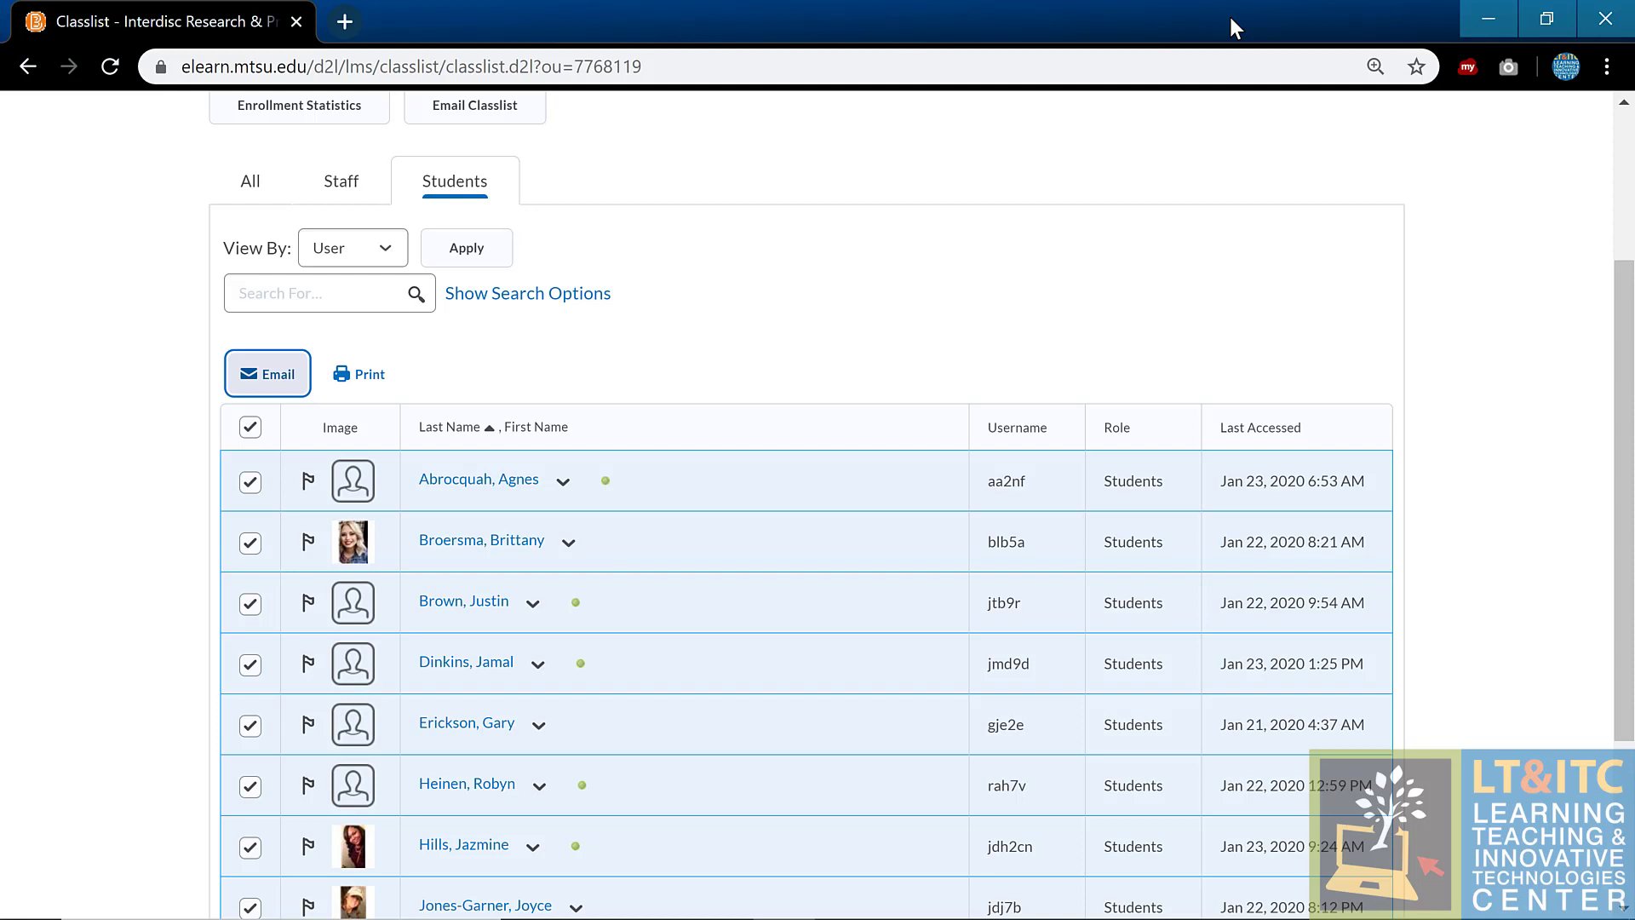
Step: Return to the PRST 3995 D04 course homepage and open Edit Course administration
scroll(1137, 345, "up", 3)
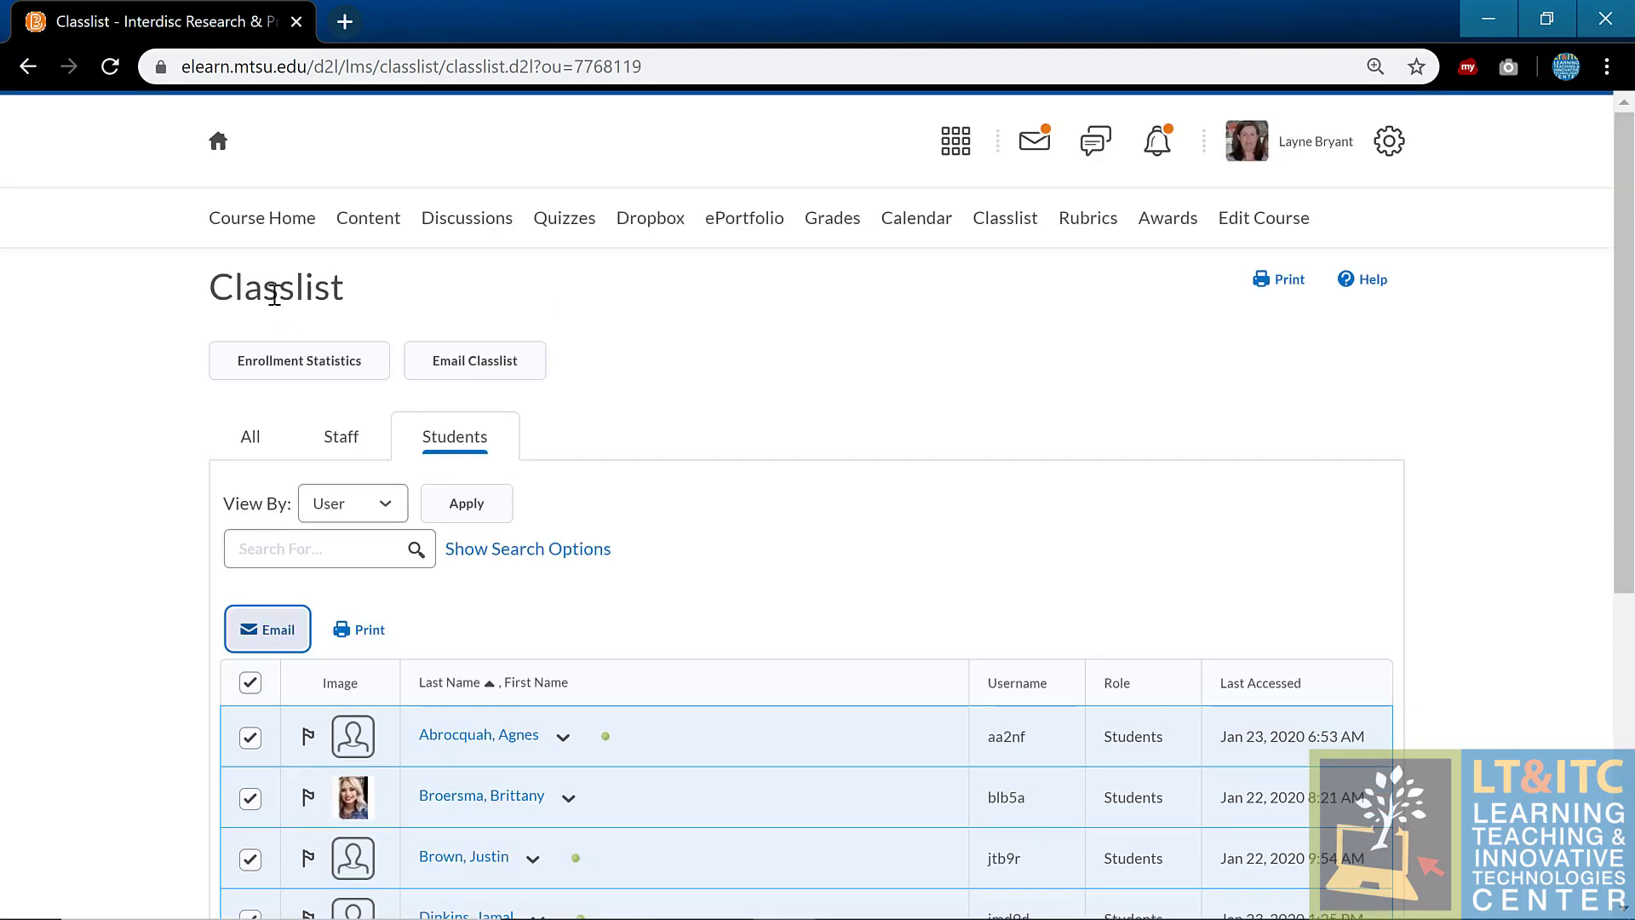
left_click(363, 224)
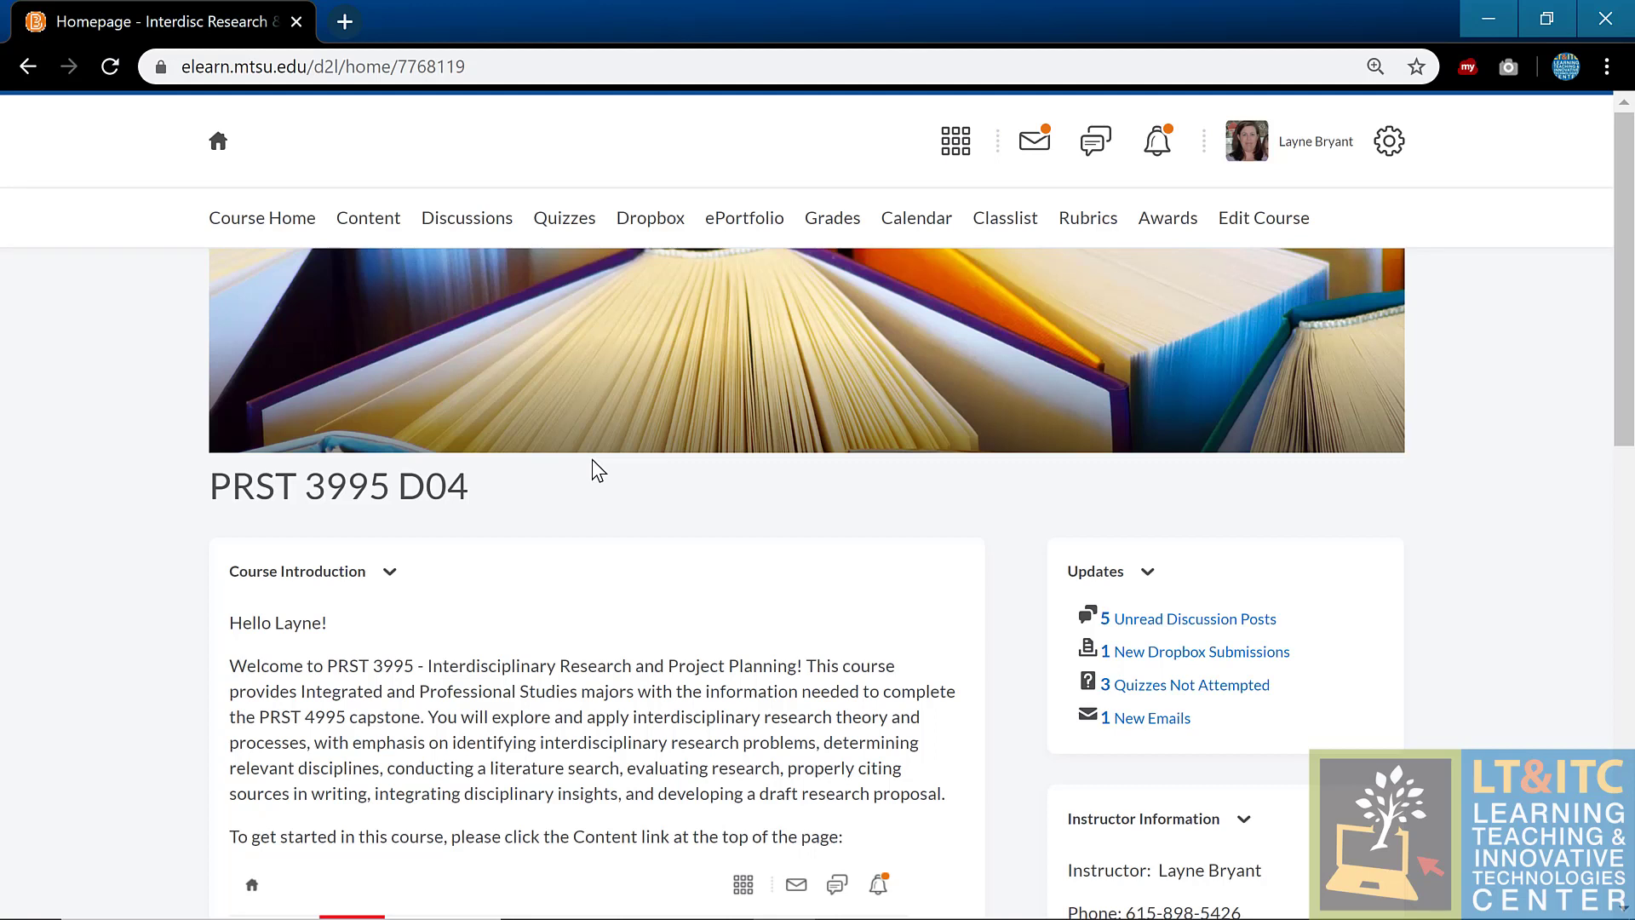
mouse_move(1028, 300)
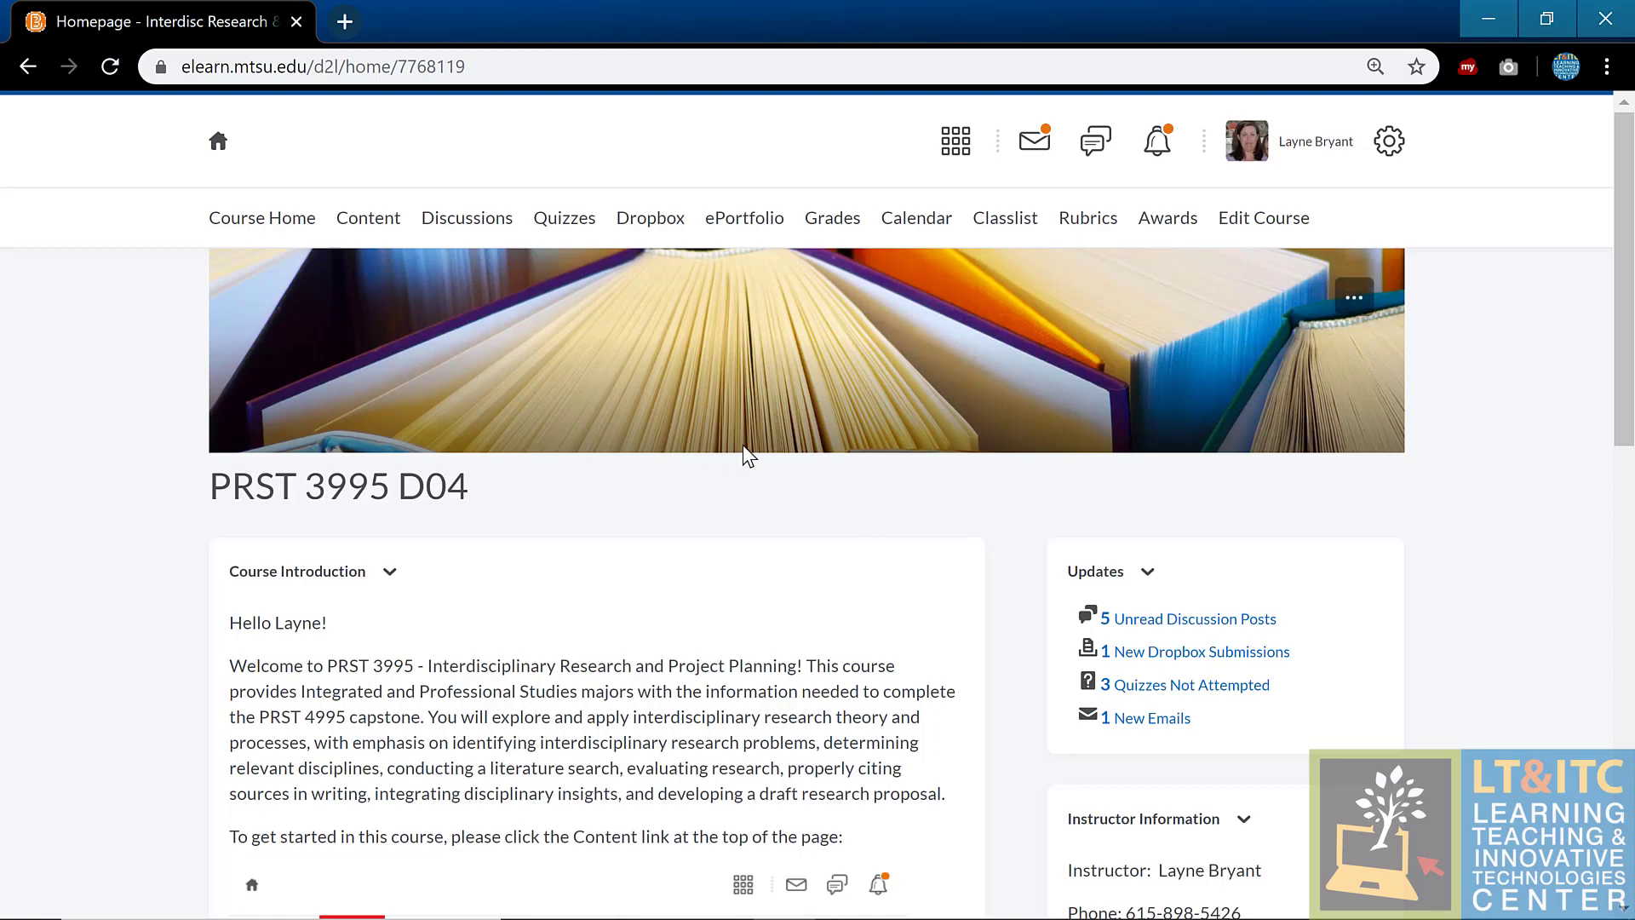
left_click(1266, 220)
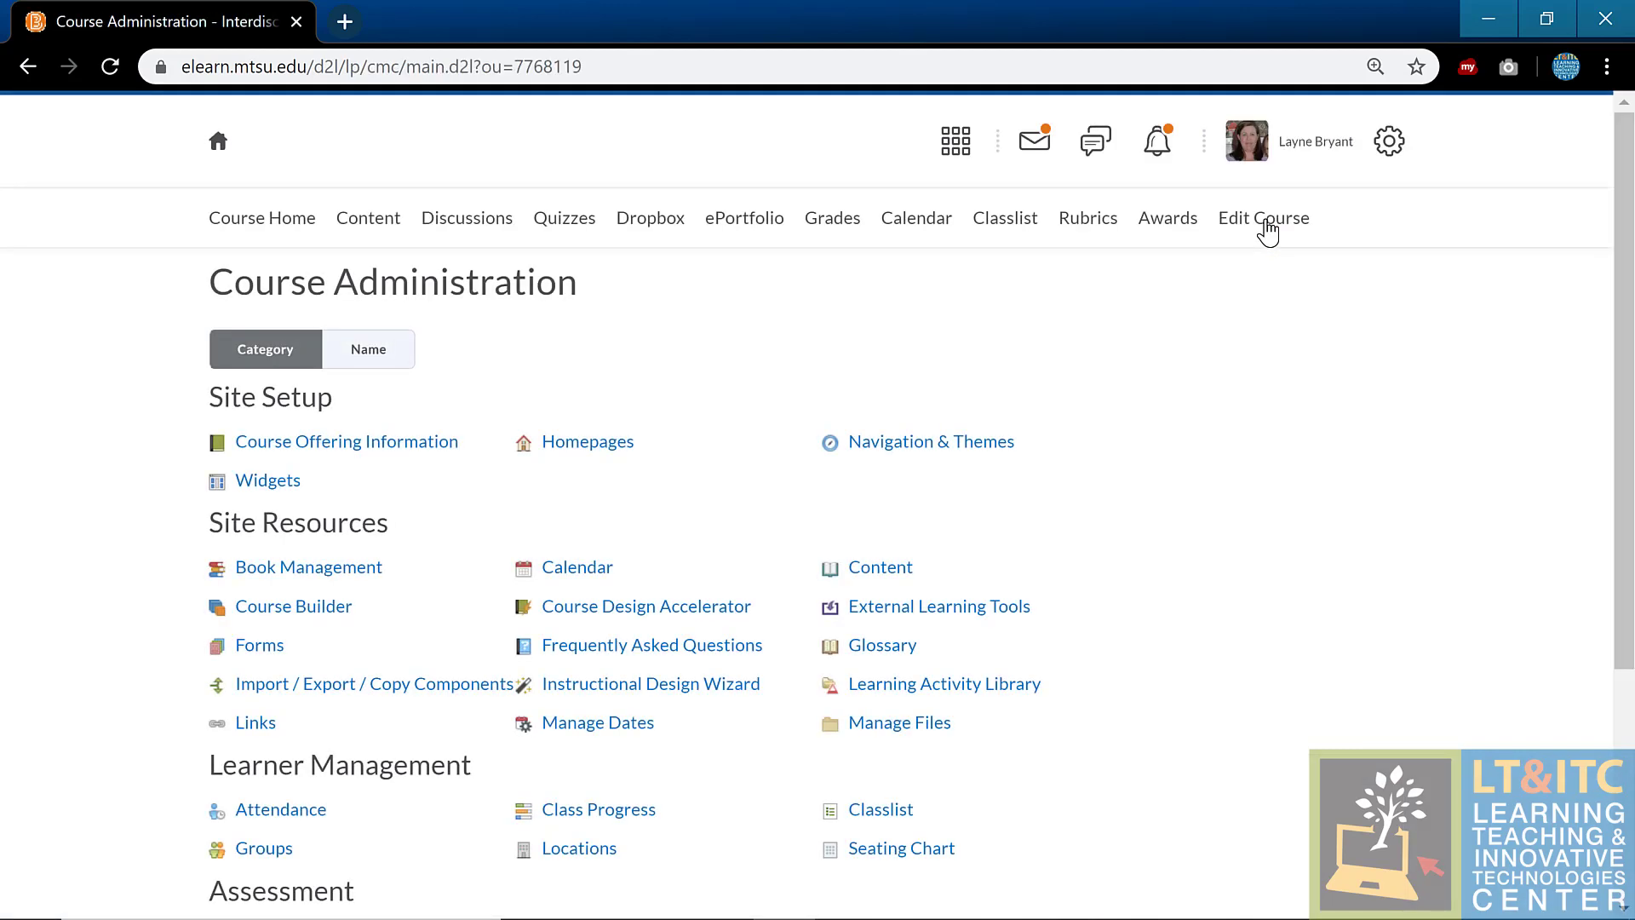
Step: View the Intelligent Agents list and a blank New Agent form, then return unsaved to Course Administration
scroll(1111, 484, "down", 1)
scroll(1110, 483, "down", 3)
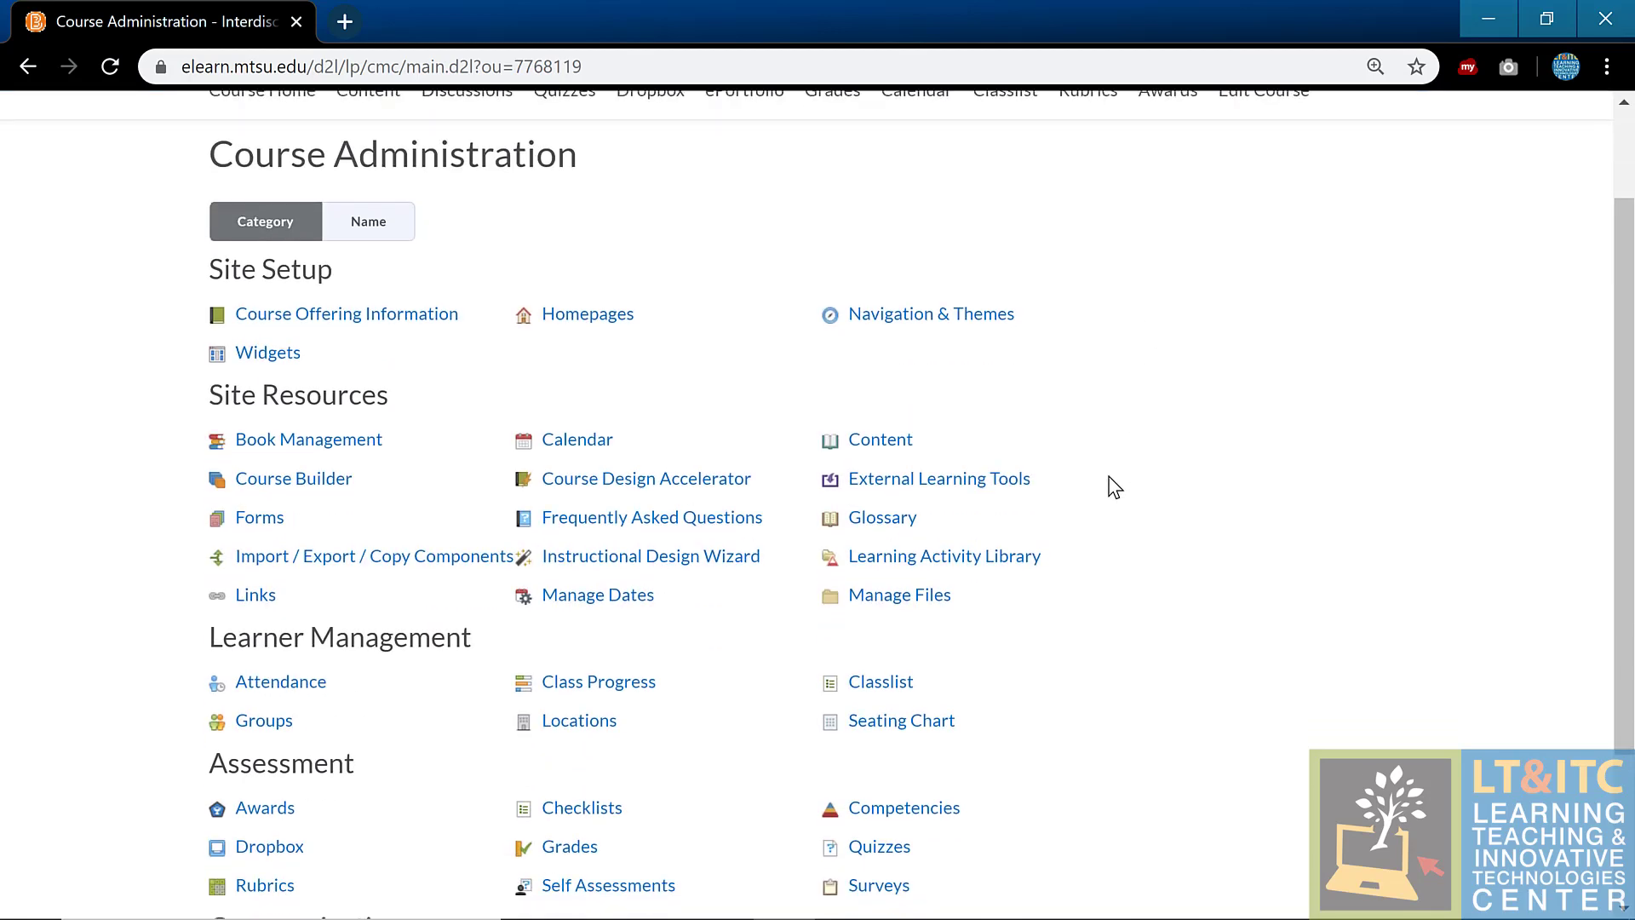
left_click(947, 762)
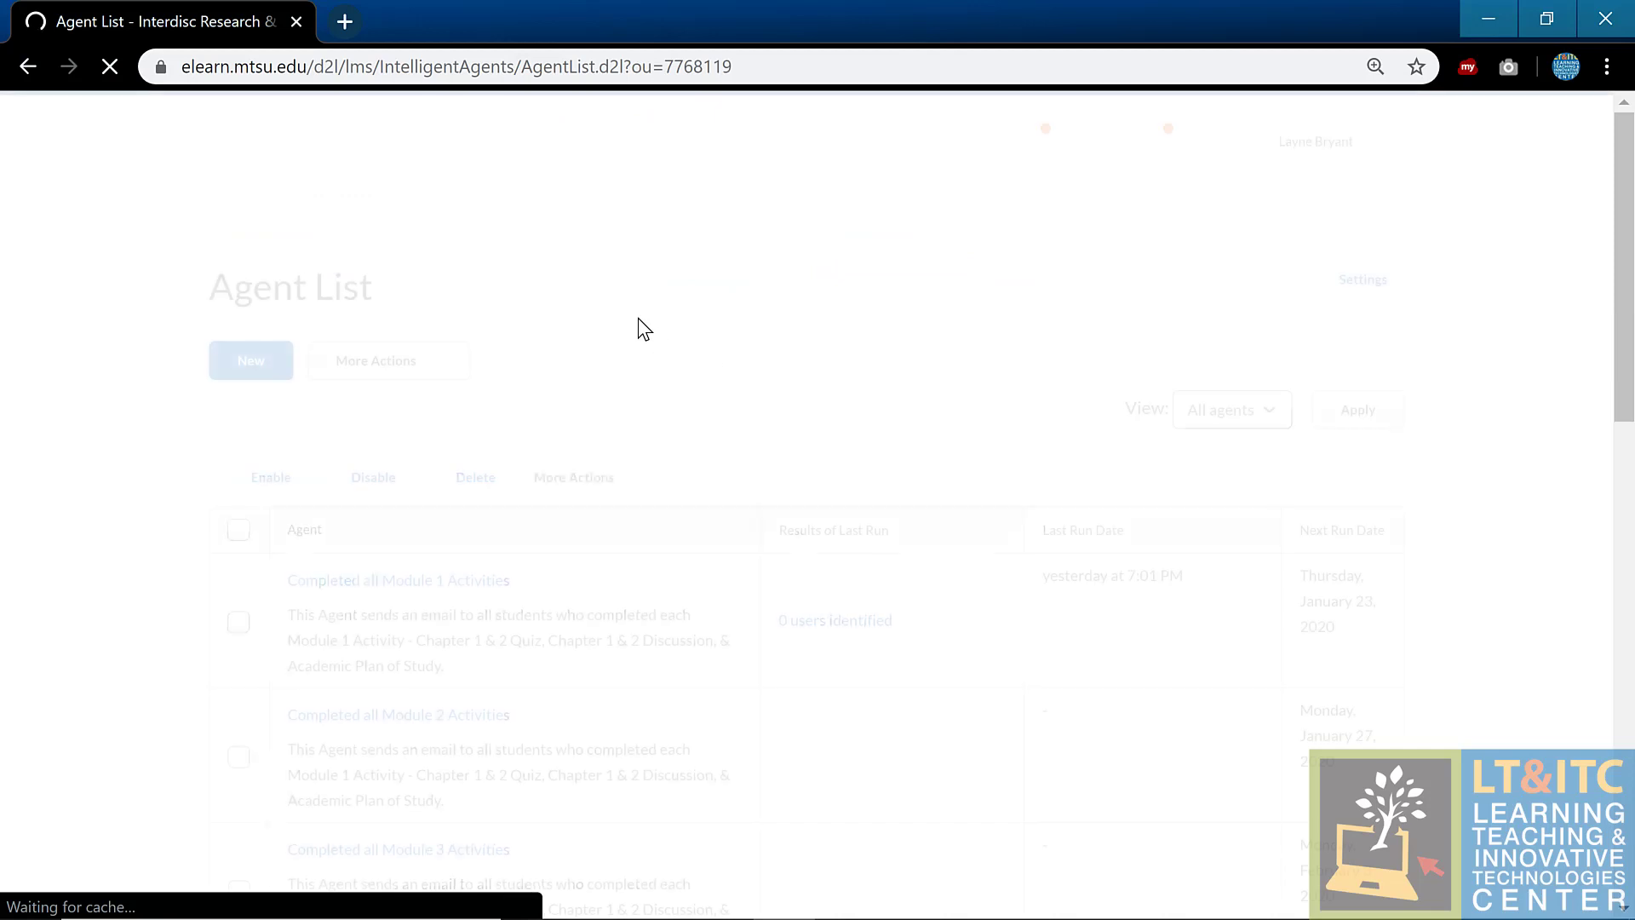
key("Return")
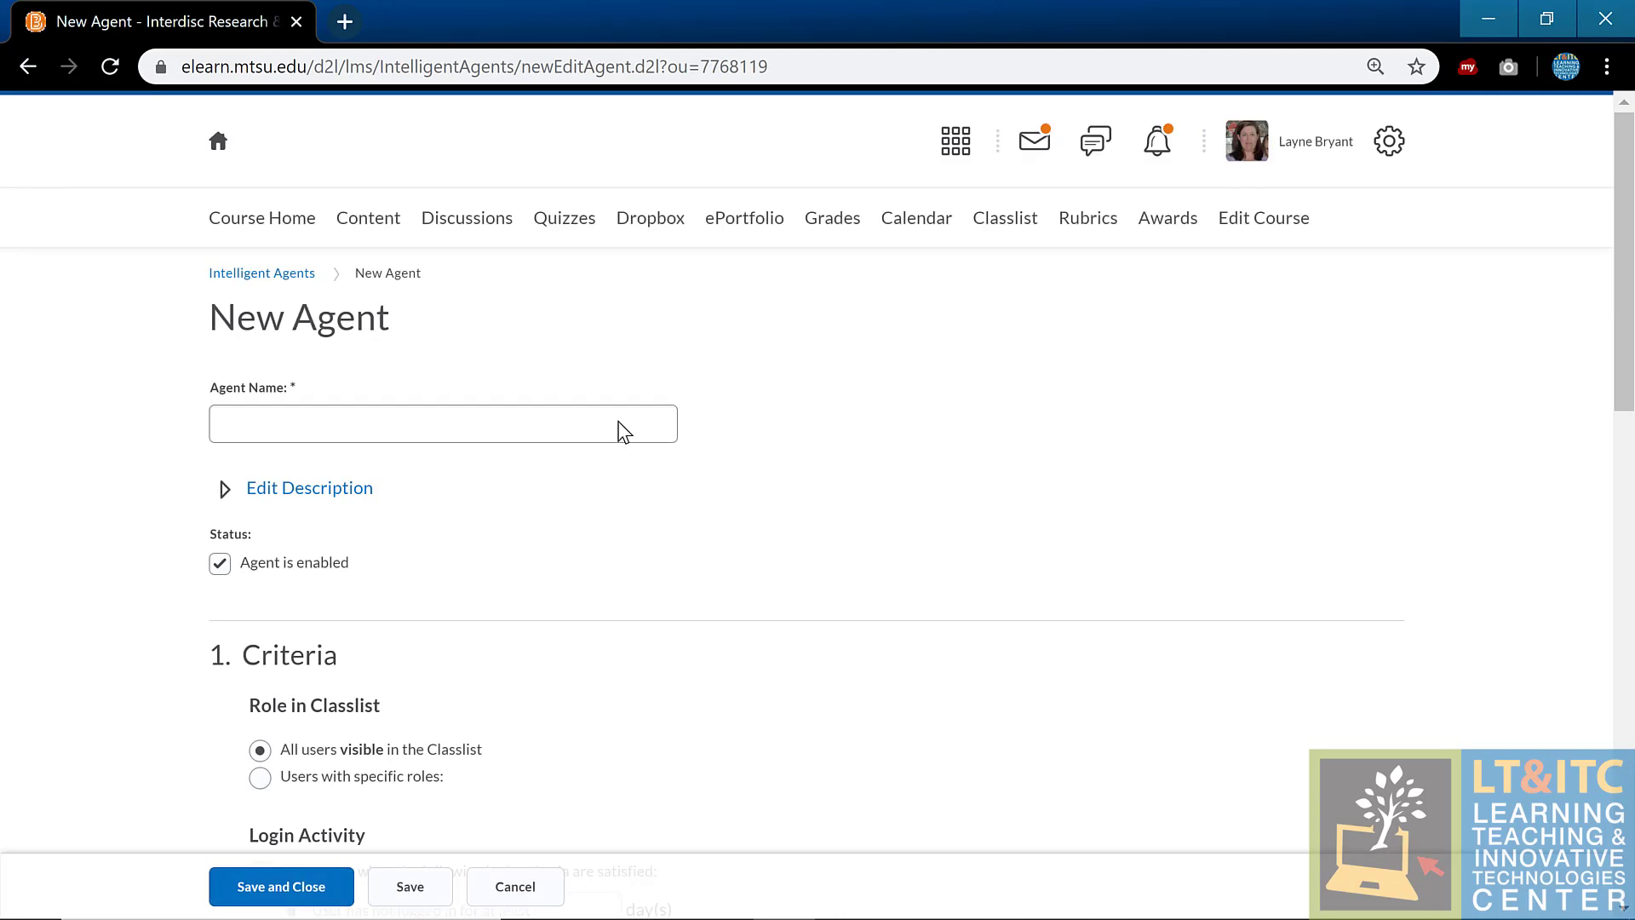
left_click(1268, 223)
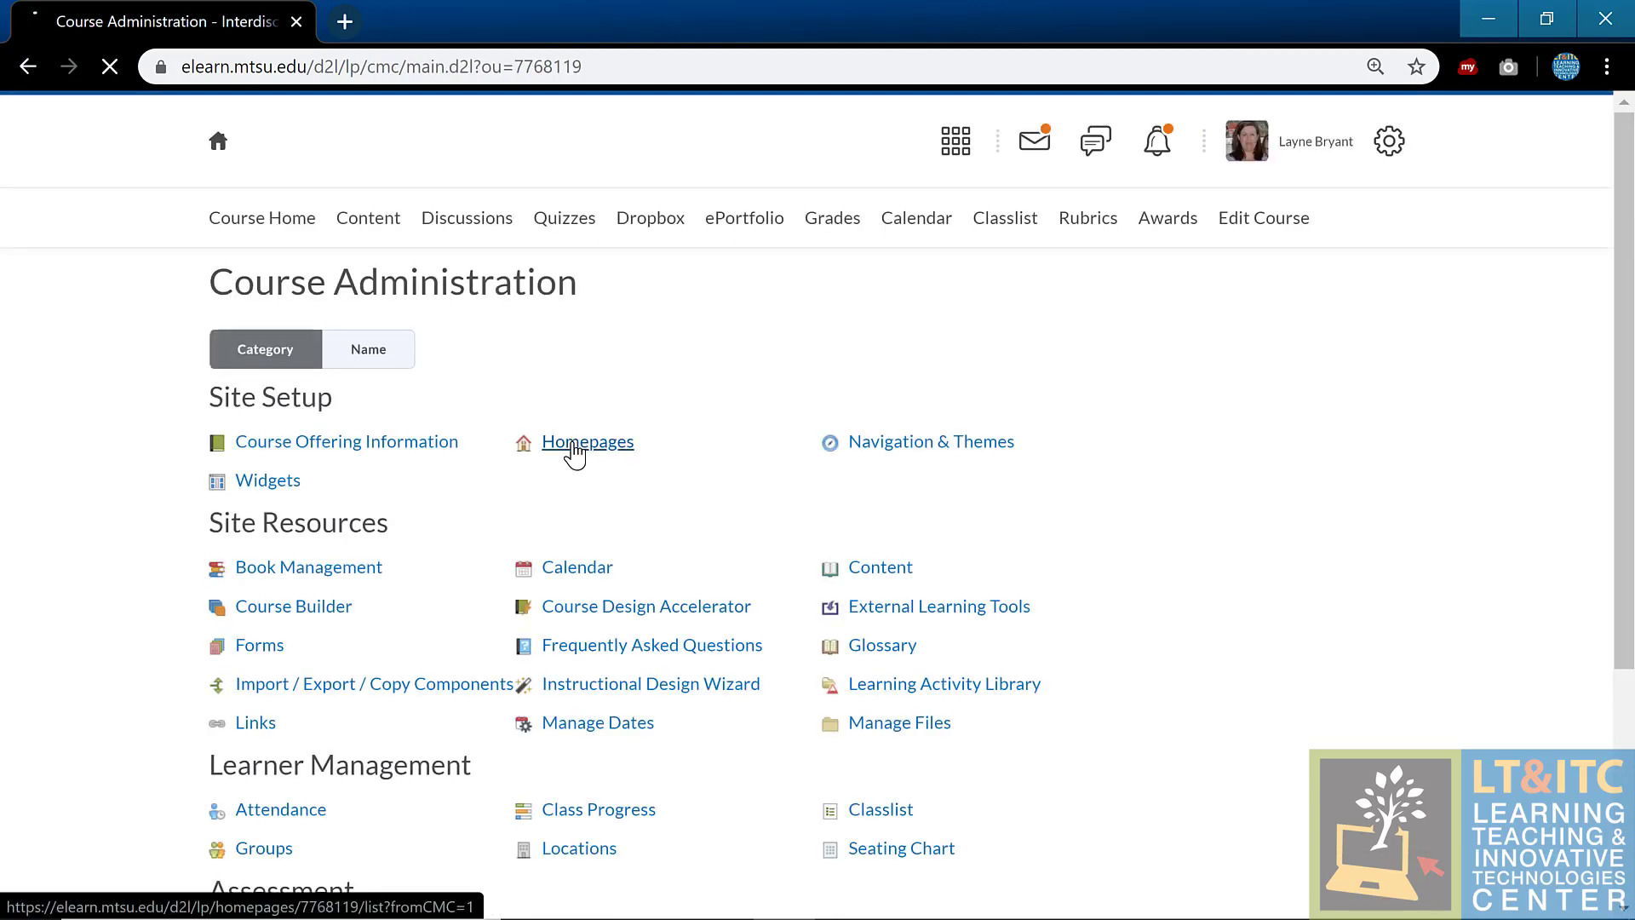
Step: Inspect the PRST 3995 Homepage settings and its custom-title replace strings help, then go back to Course Home
left_click(576, 445)
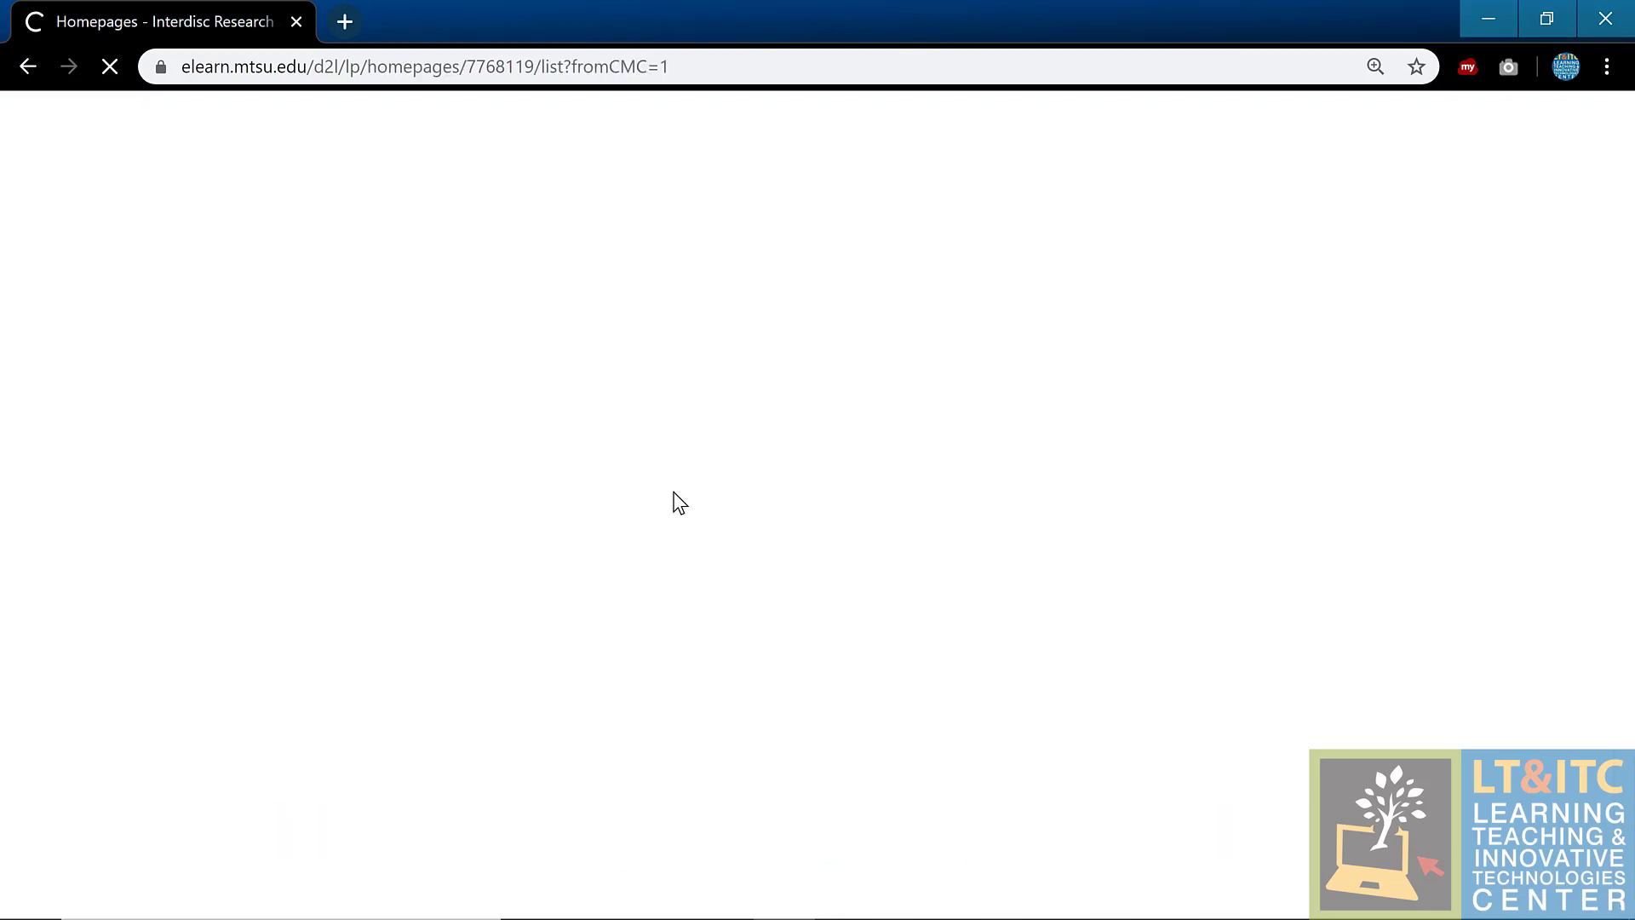
scroll(675, 500, "down", 5)
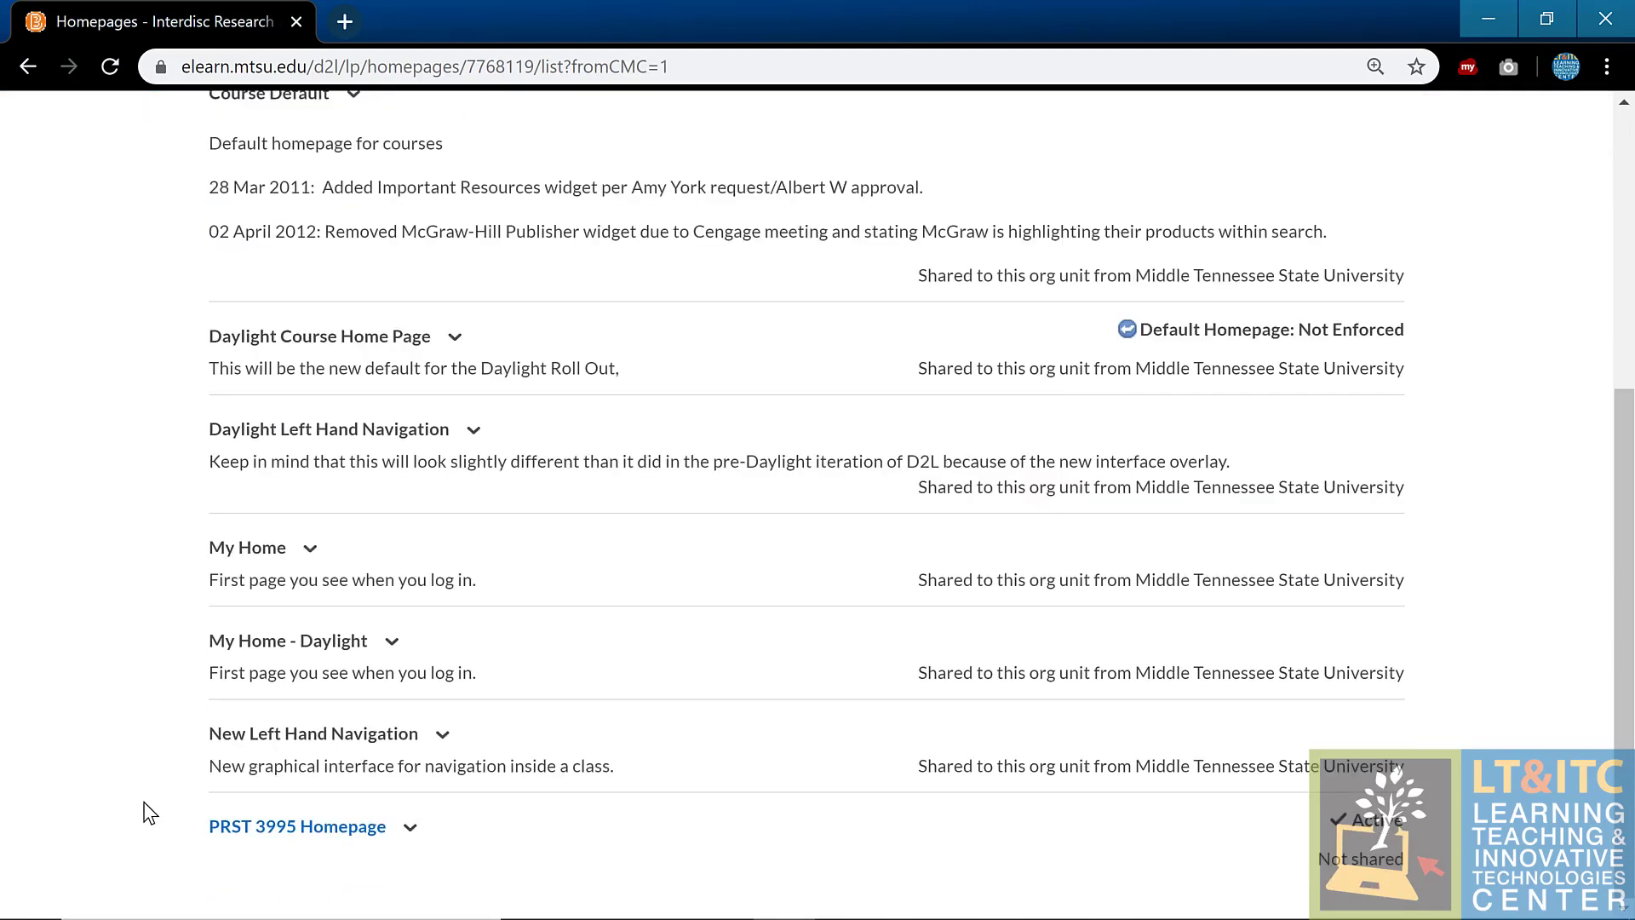
left_click(305, 828)
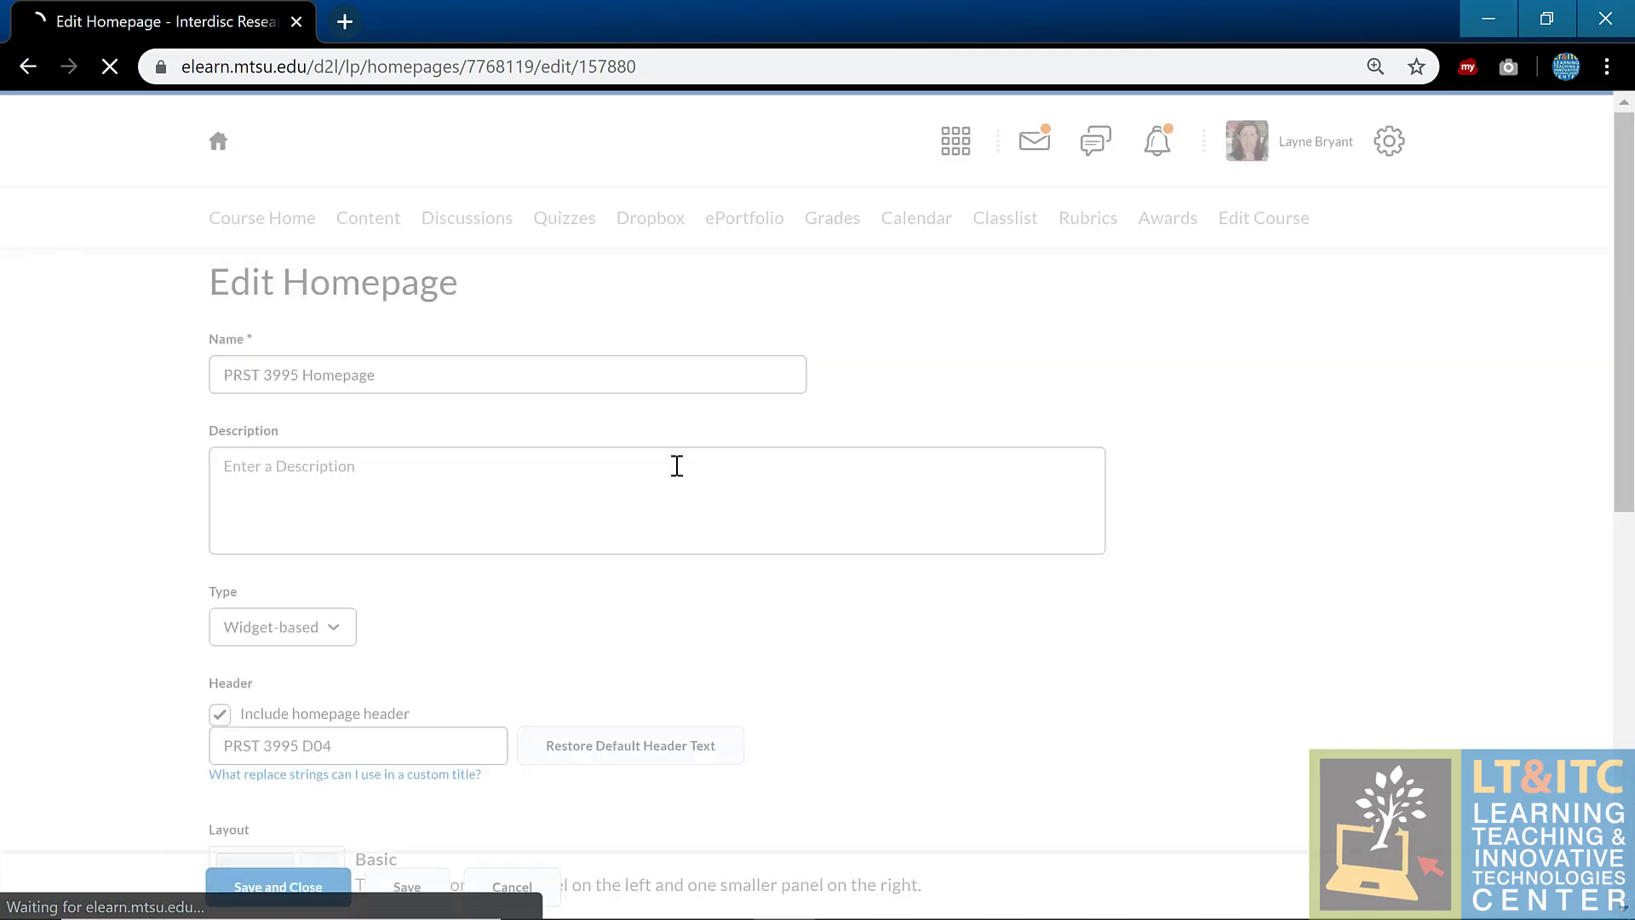
scroll(562, 642, "down", 1)
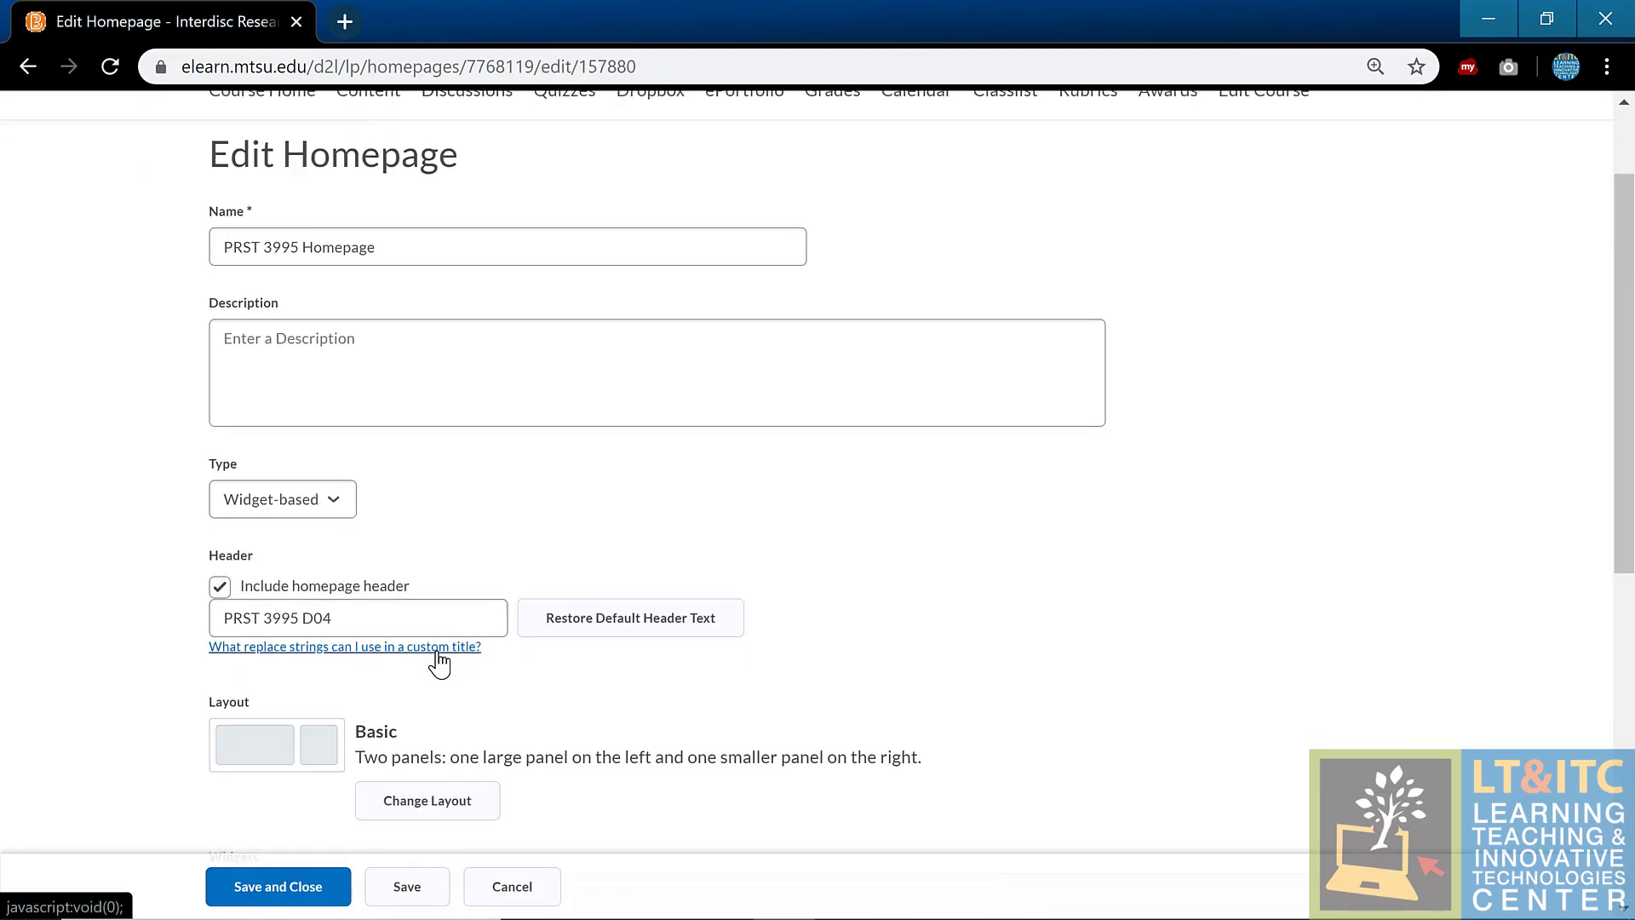
left_click(438, 647)
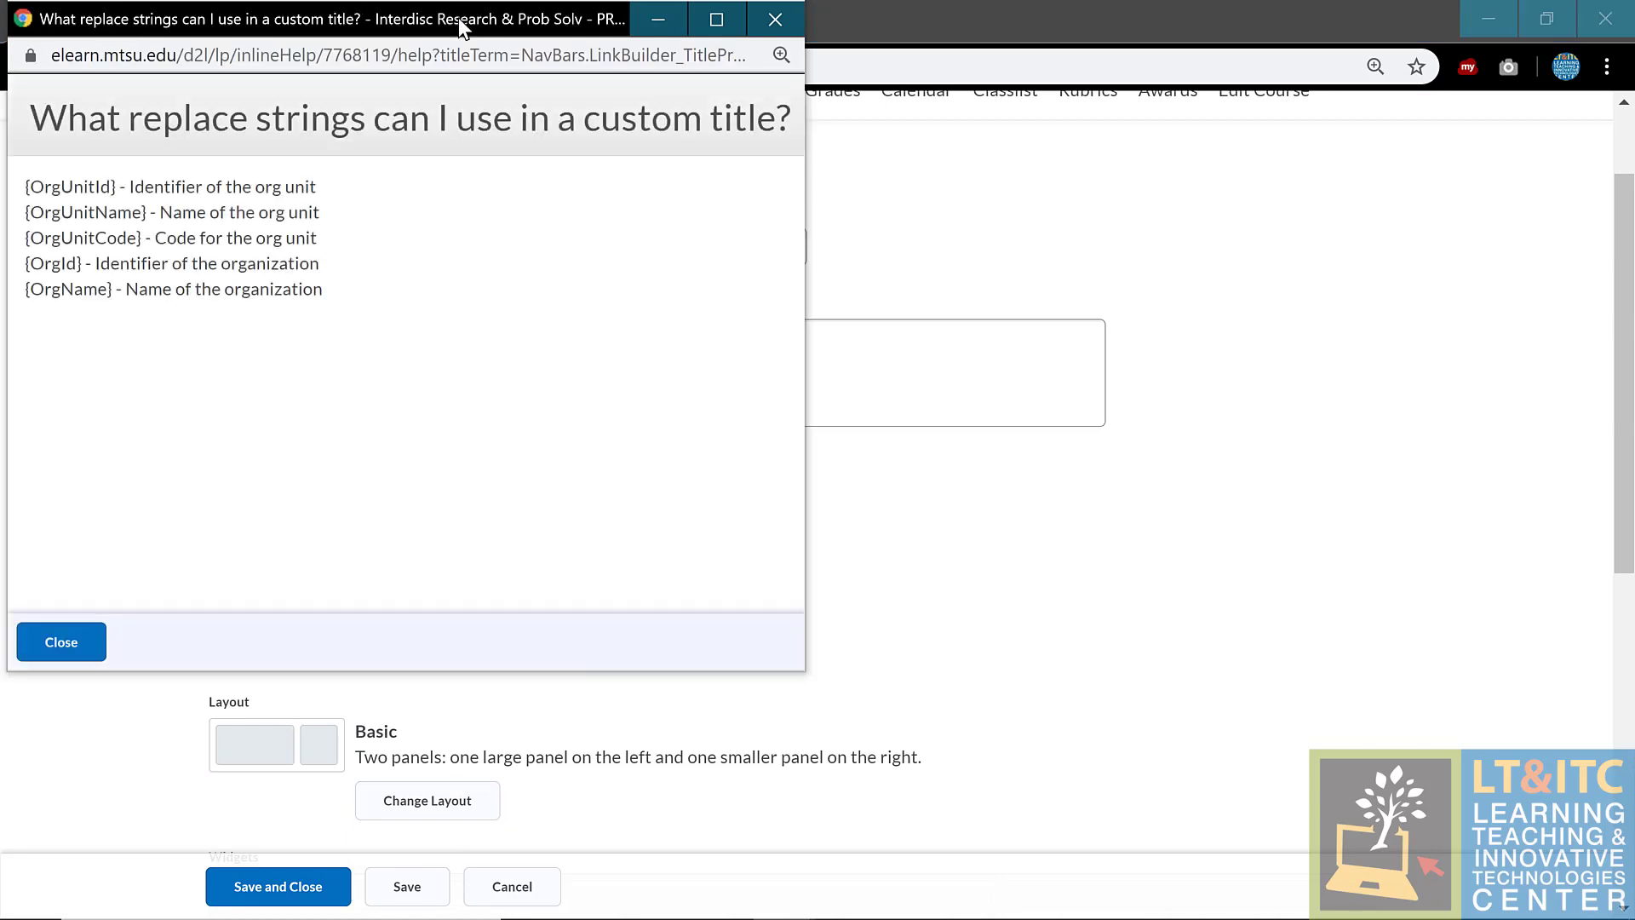
left_click_drag(460, 26, 1216, 56)
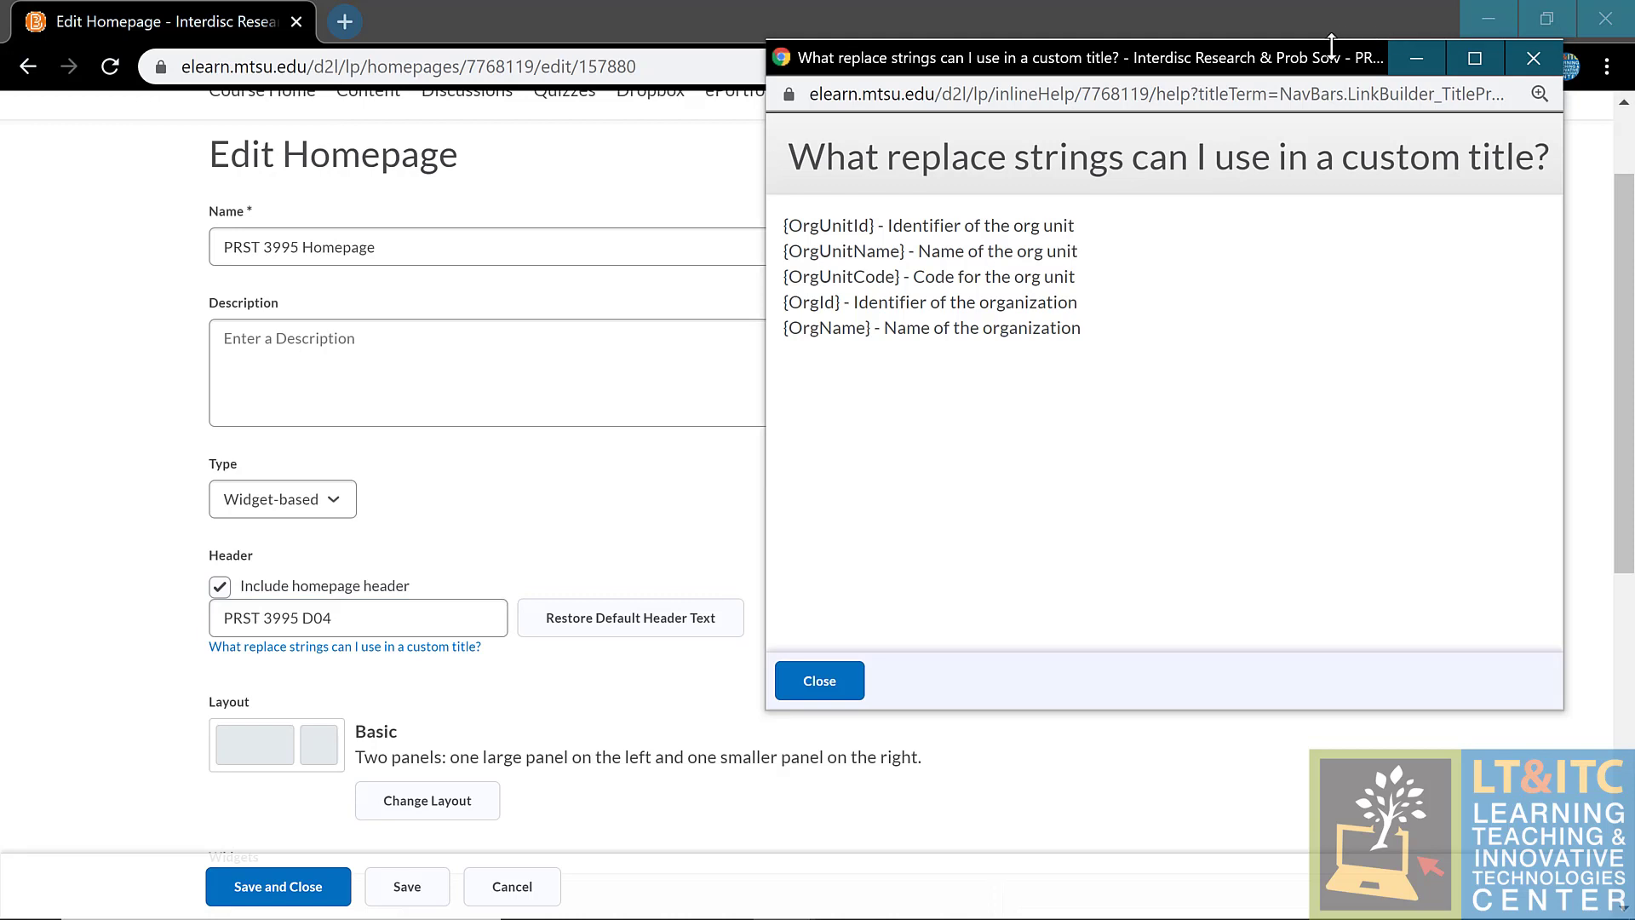
left_click(53, 510)
scroll(53, 509, "up", 2)
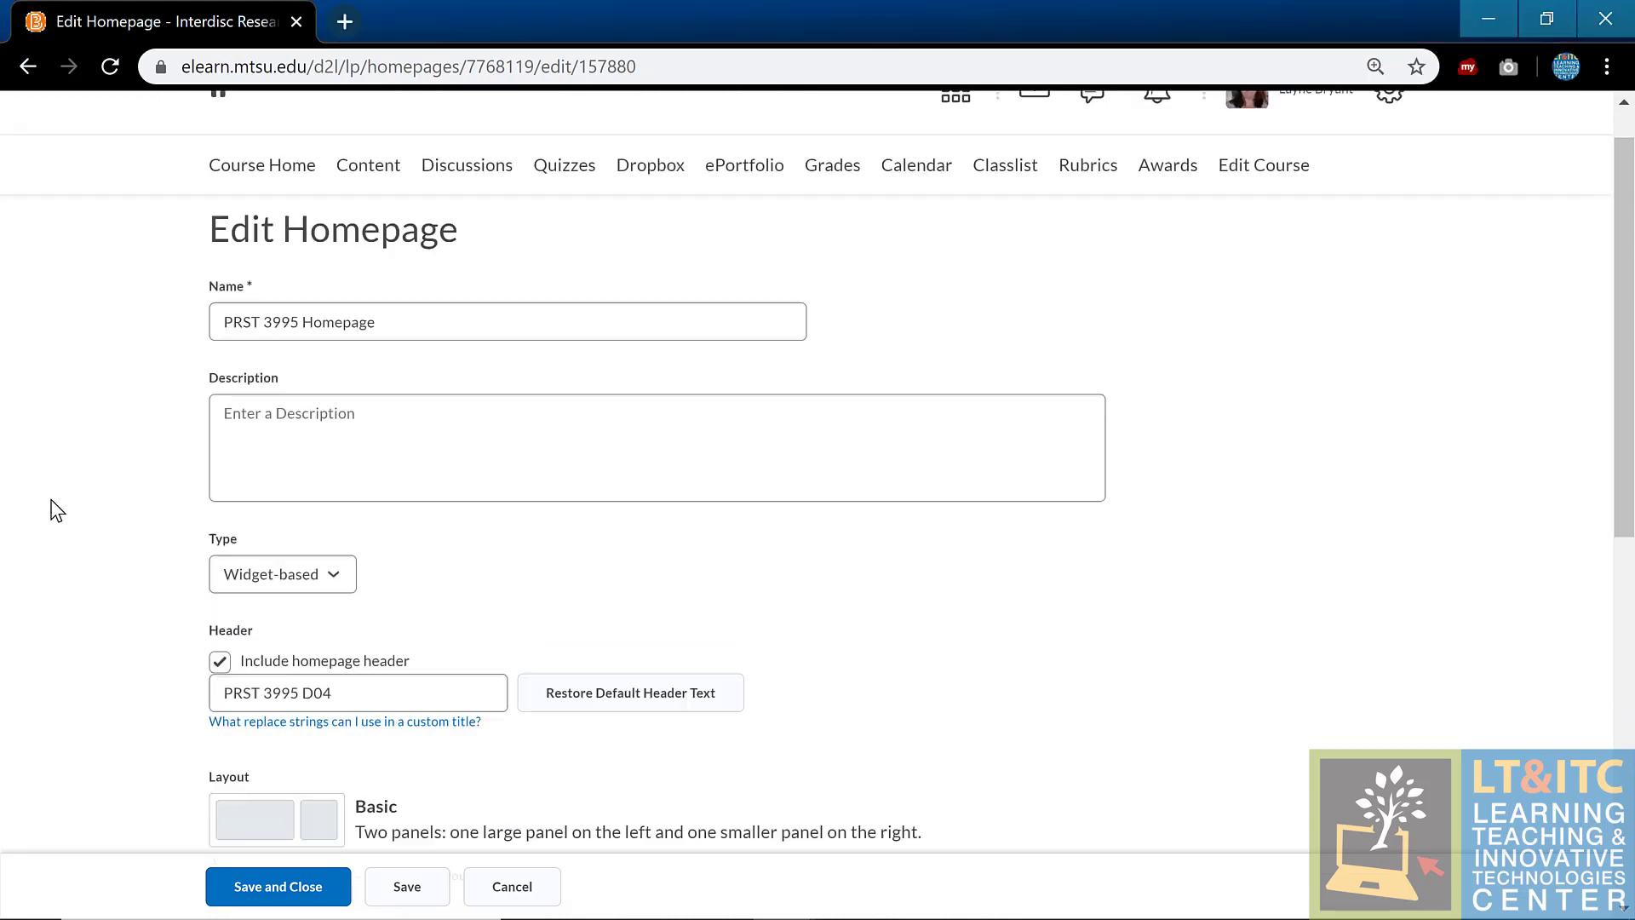
left_click(235, 219)
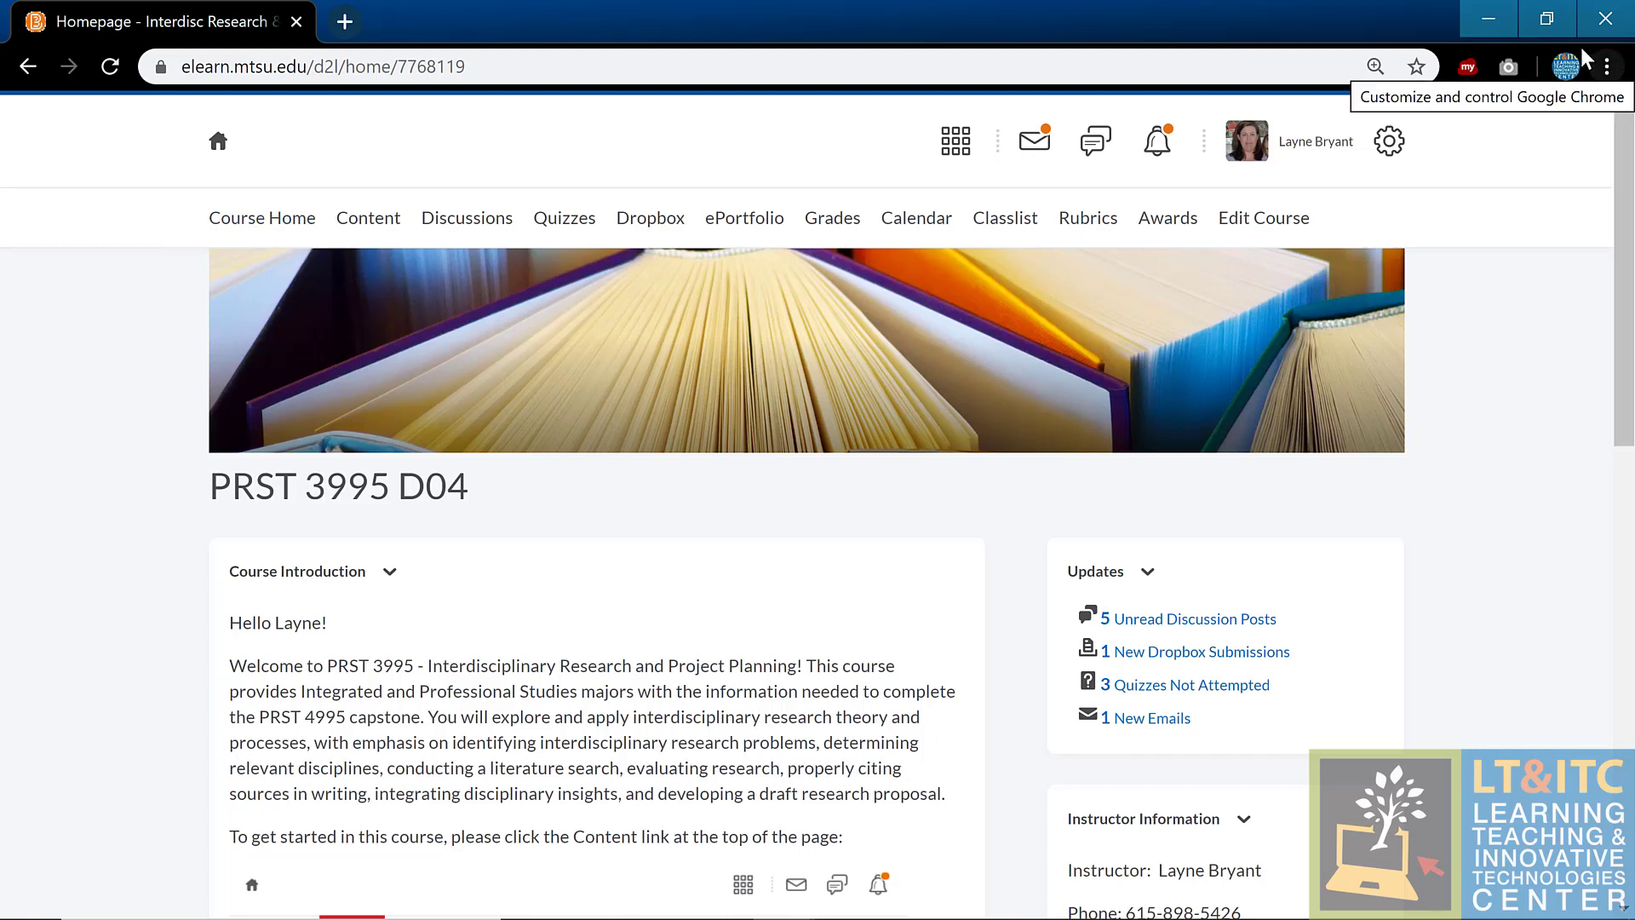
Step: Restore the browser window to the left half and open News from the News Feed widget
left_click(1546, 18)
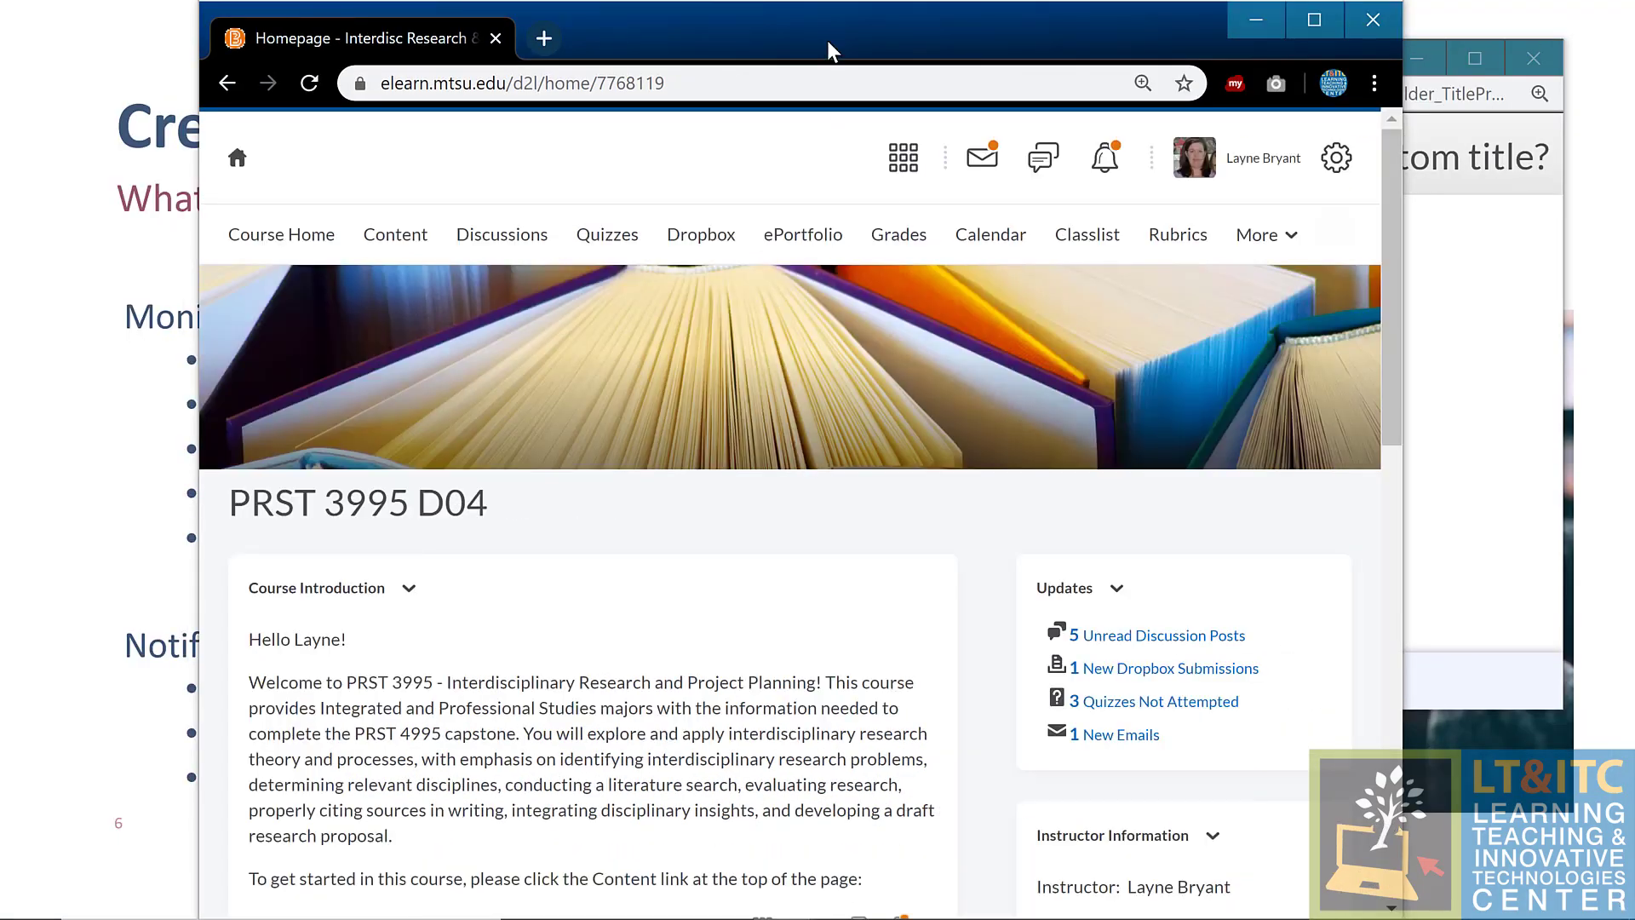
left_click_drag(826, 33, 627, 32)
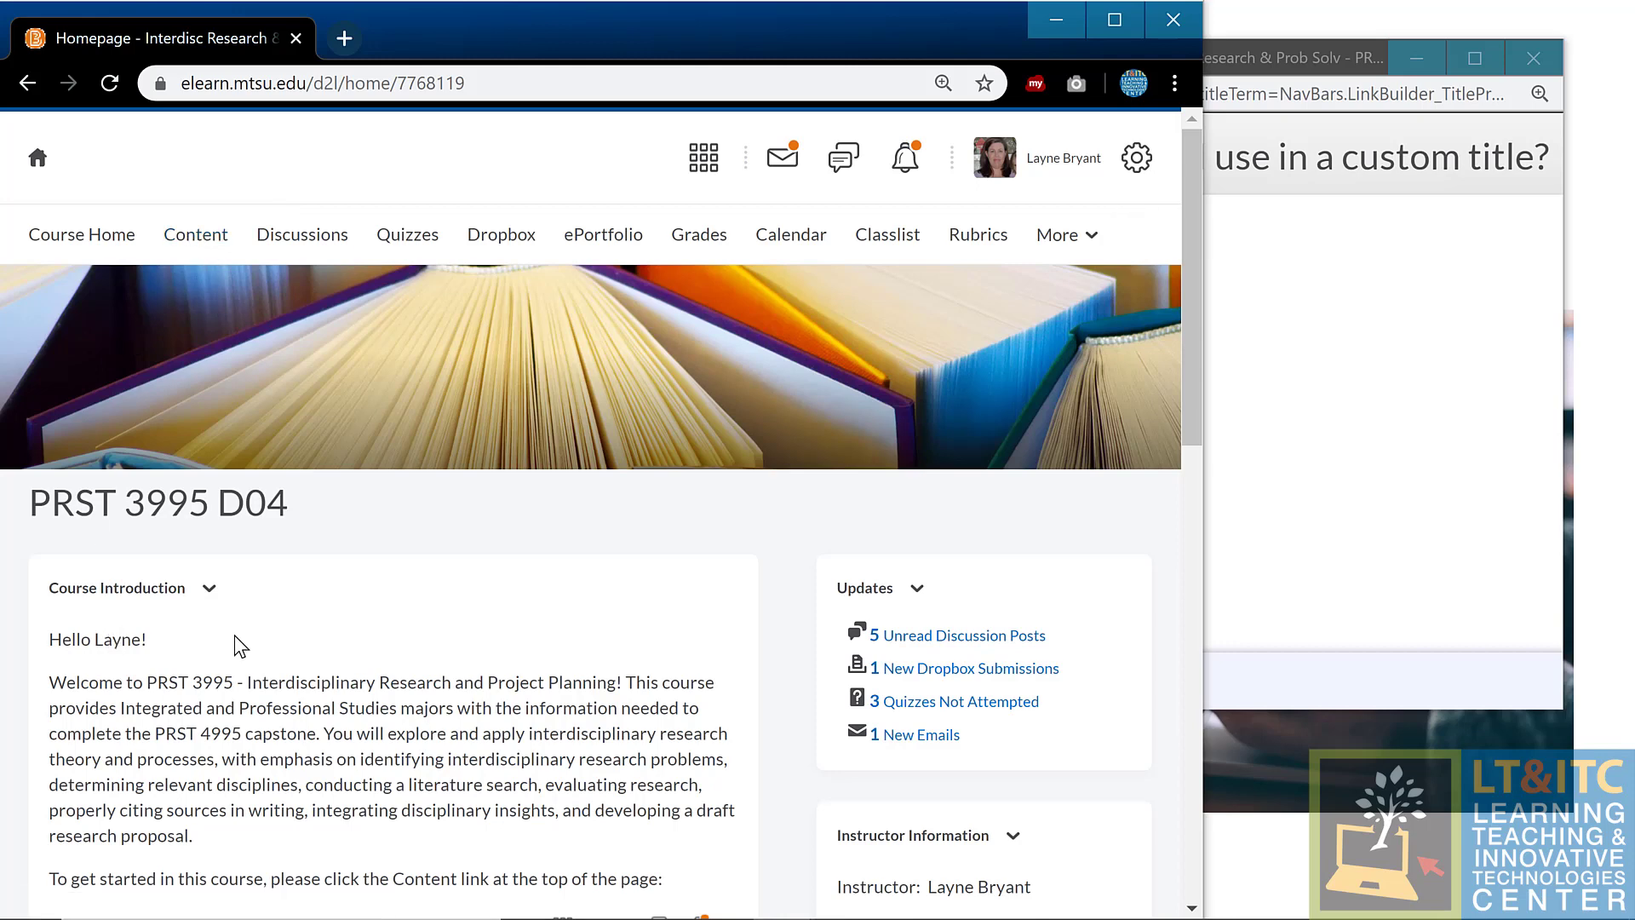
scroll(241, 646, "down", 9)
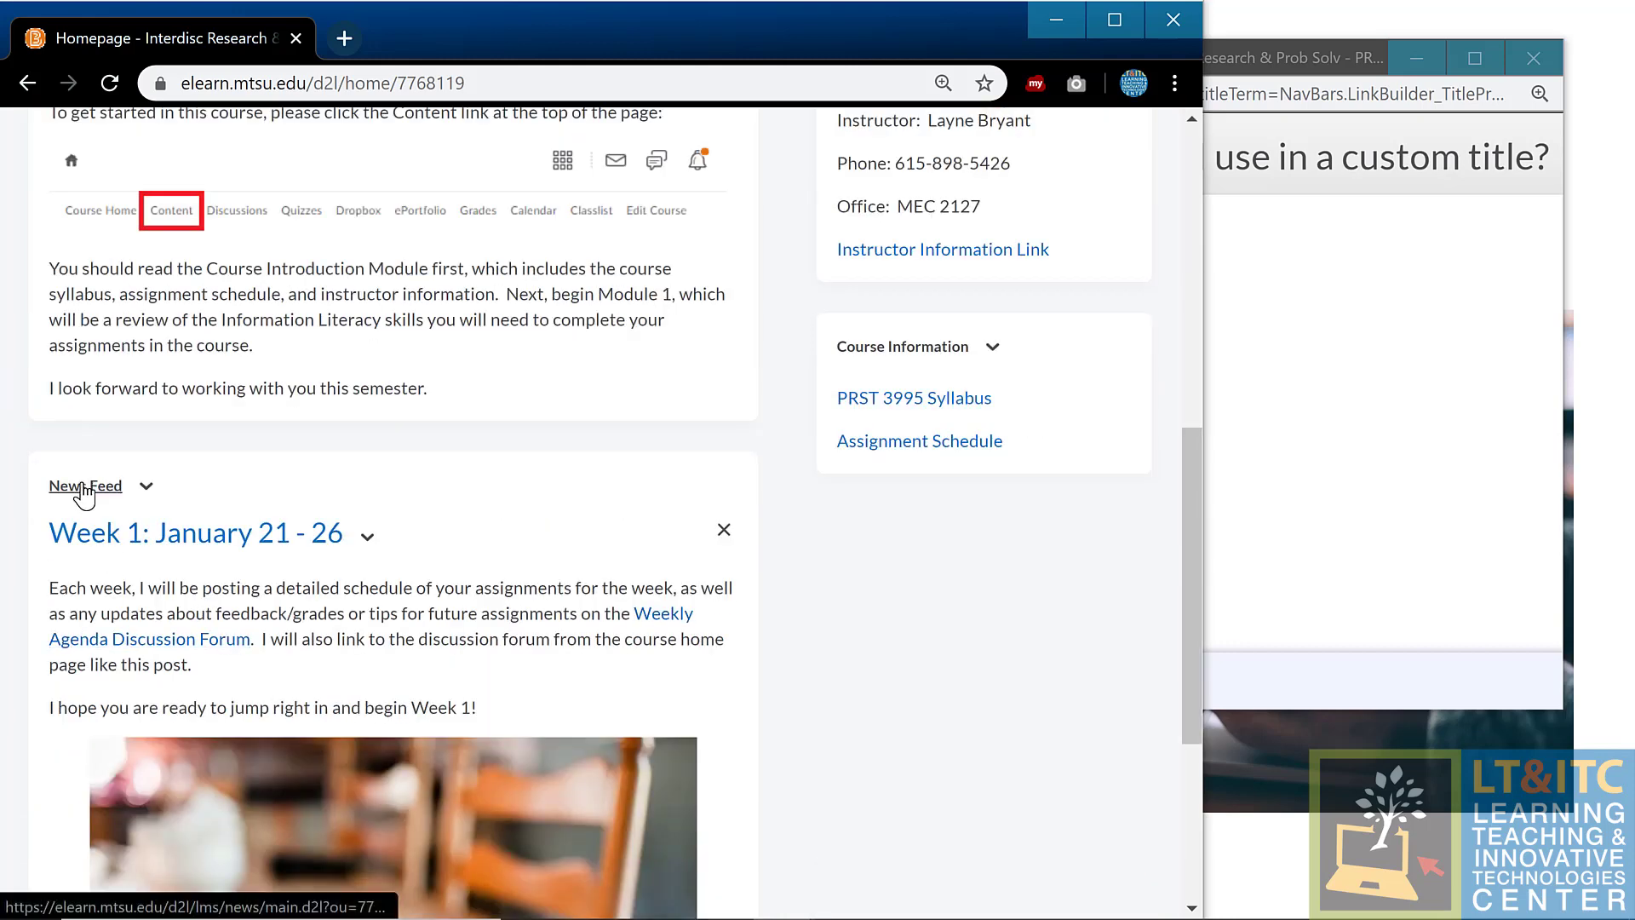
left_click(85, 489)
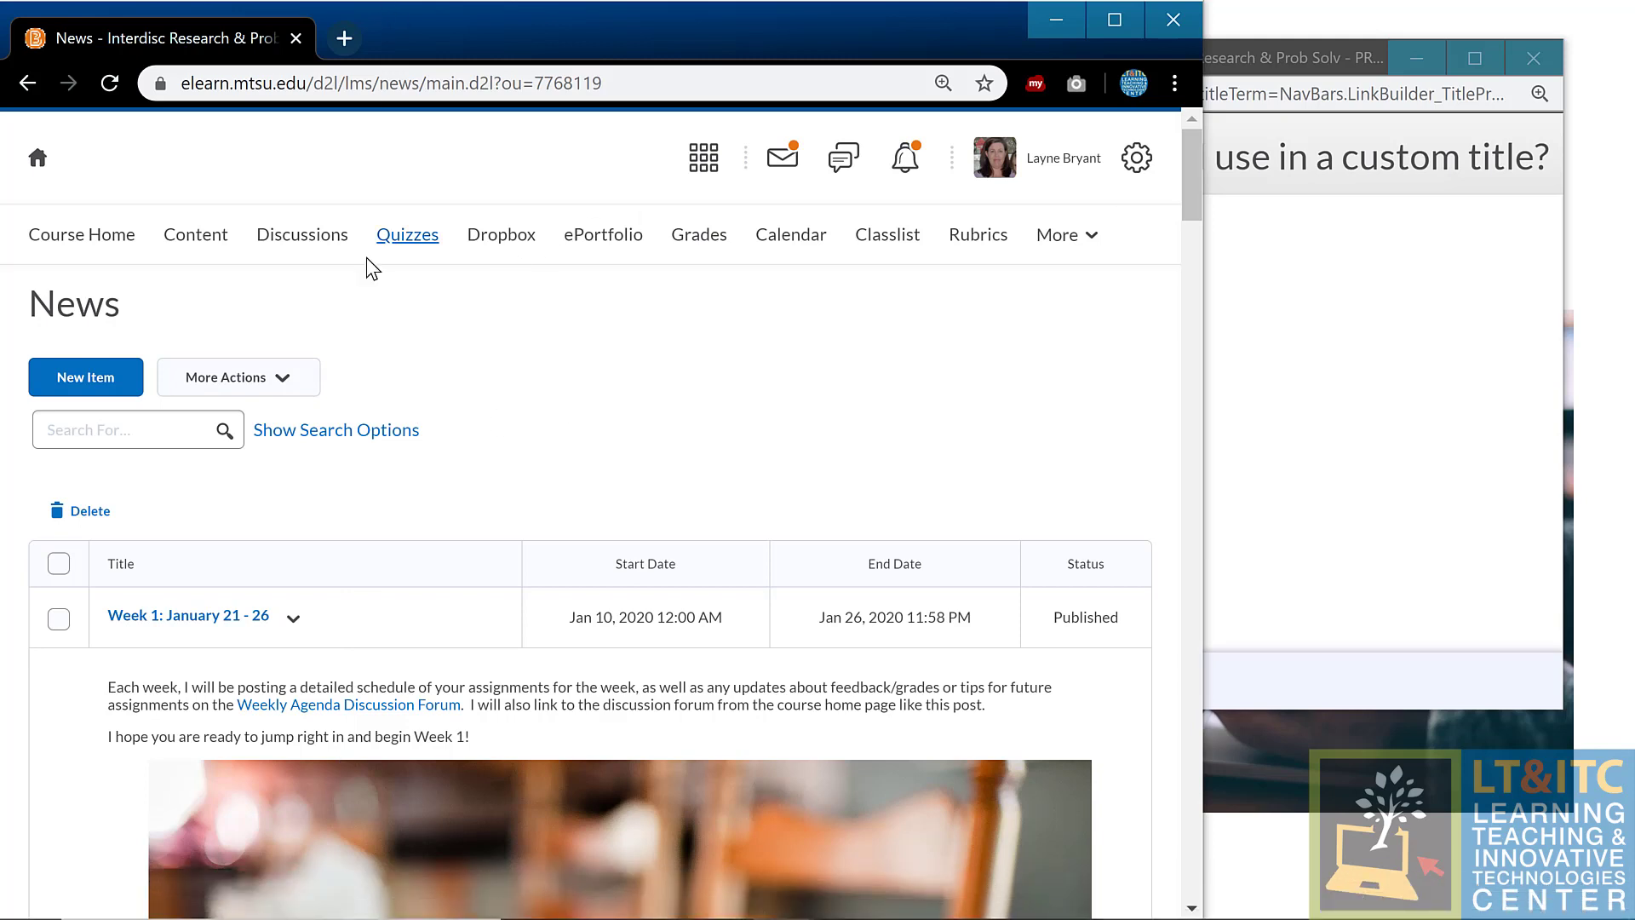
Step: Start a new news item with the headline 'test'
left_click(103, 380)
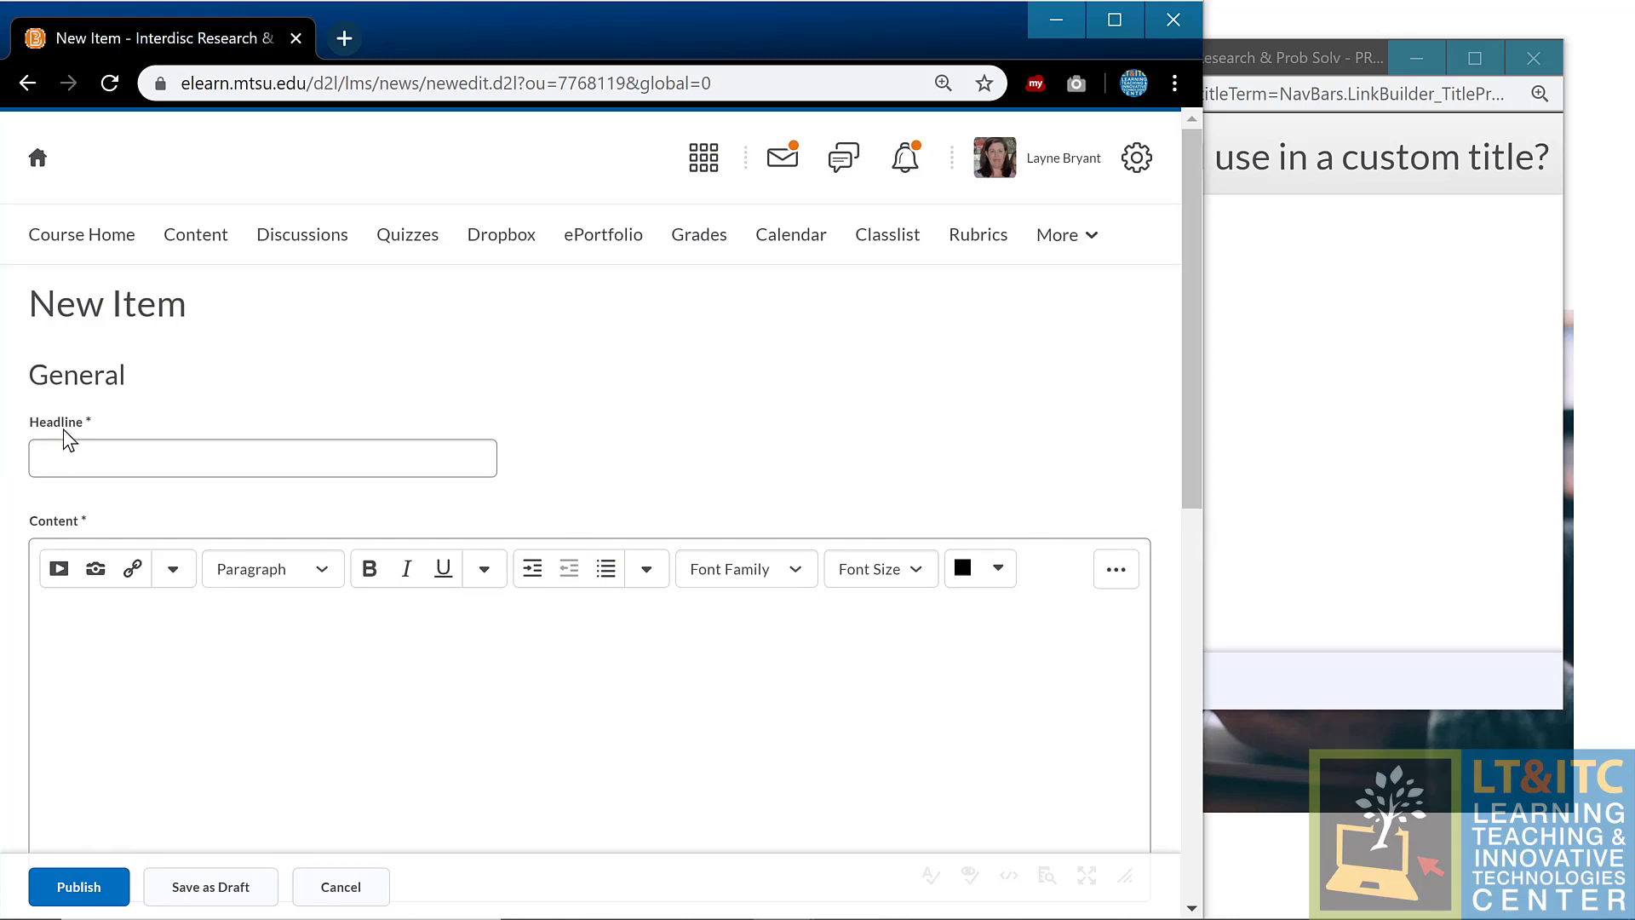
left_click(74, 459)
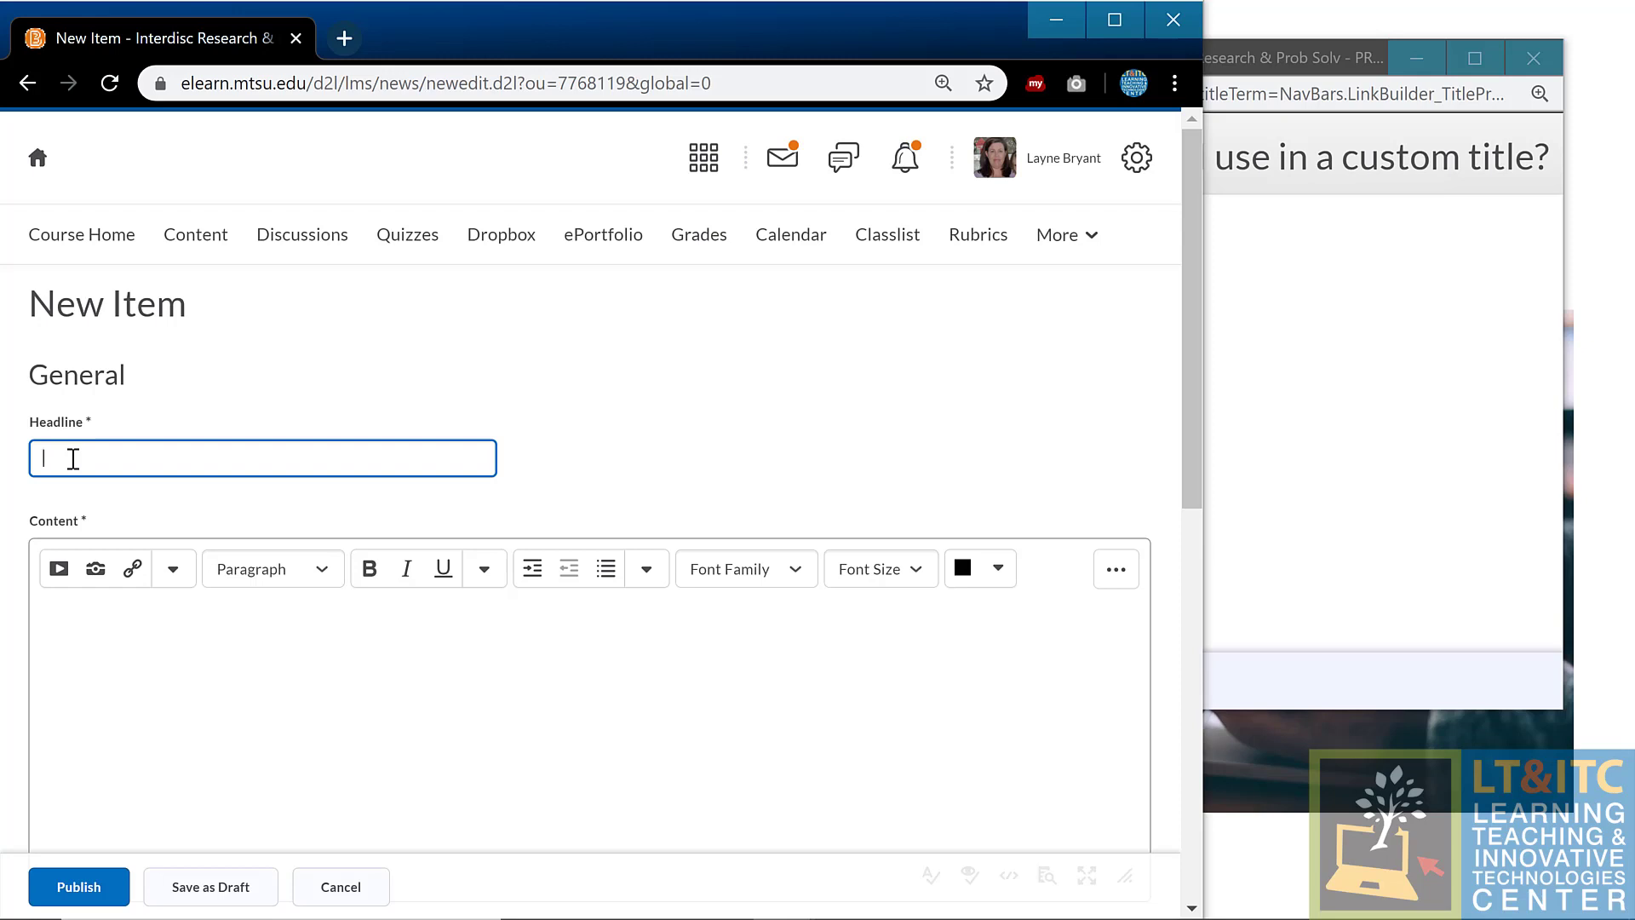
type("test")
left_click(614, 693)
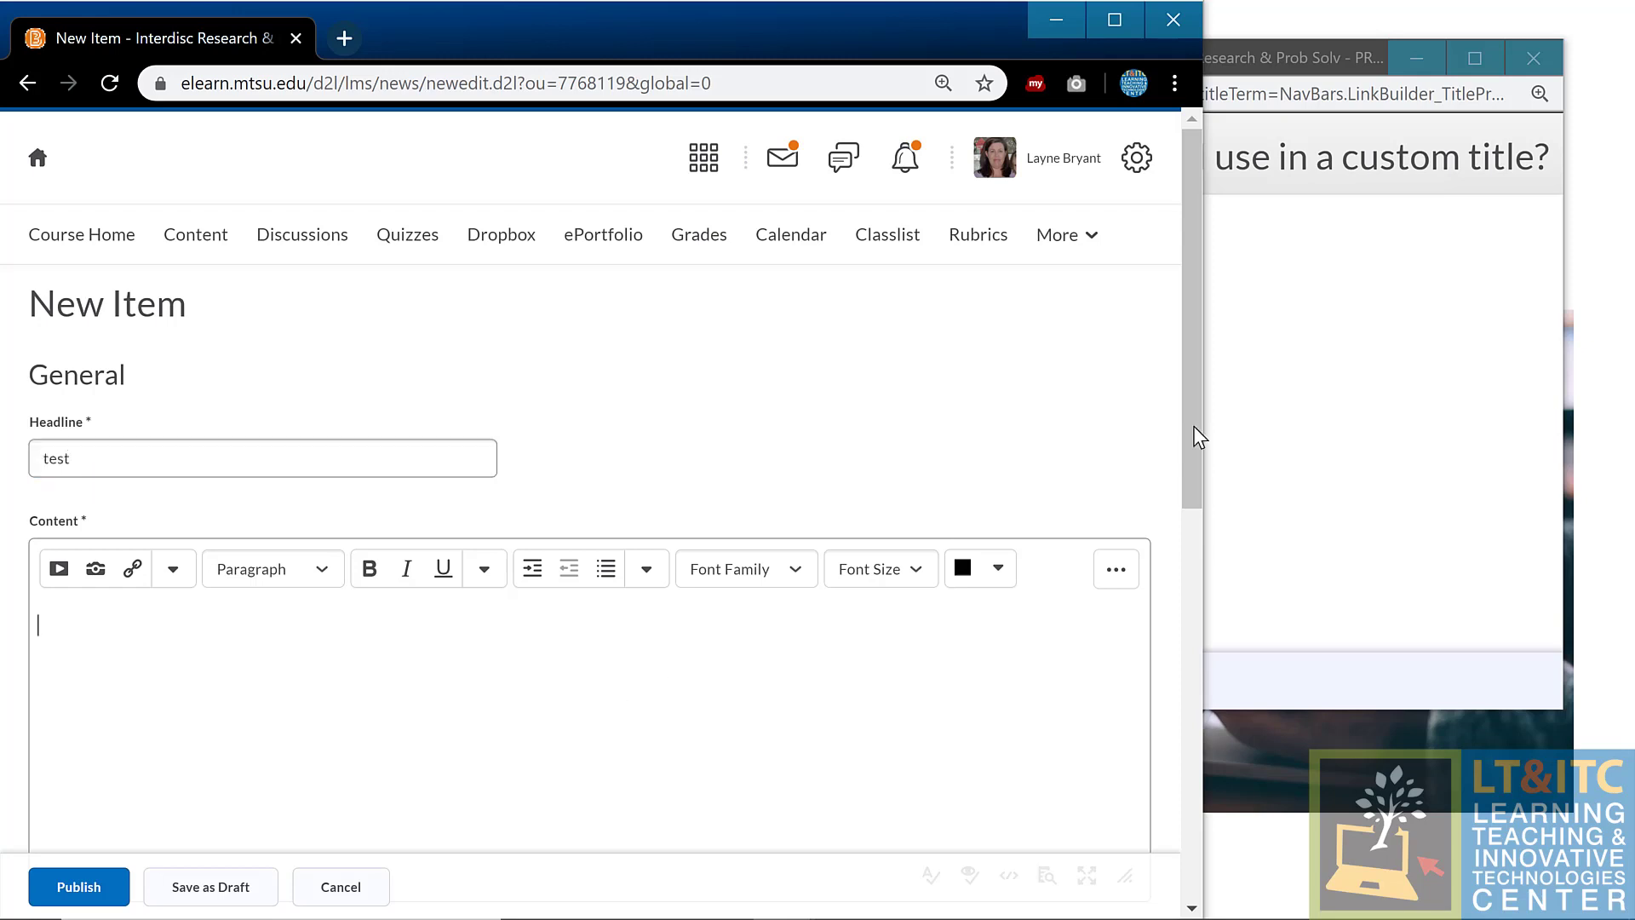
Step: Copy the org replace strings from the help window into the item's content and publish it
left_click(1283, 385)
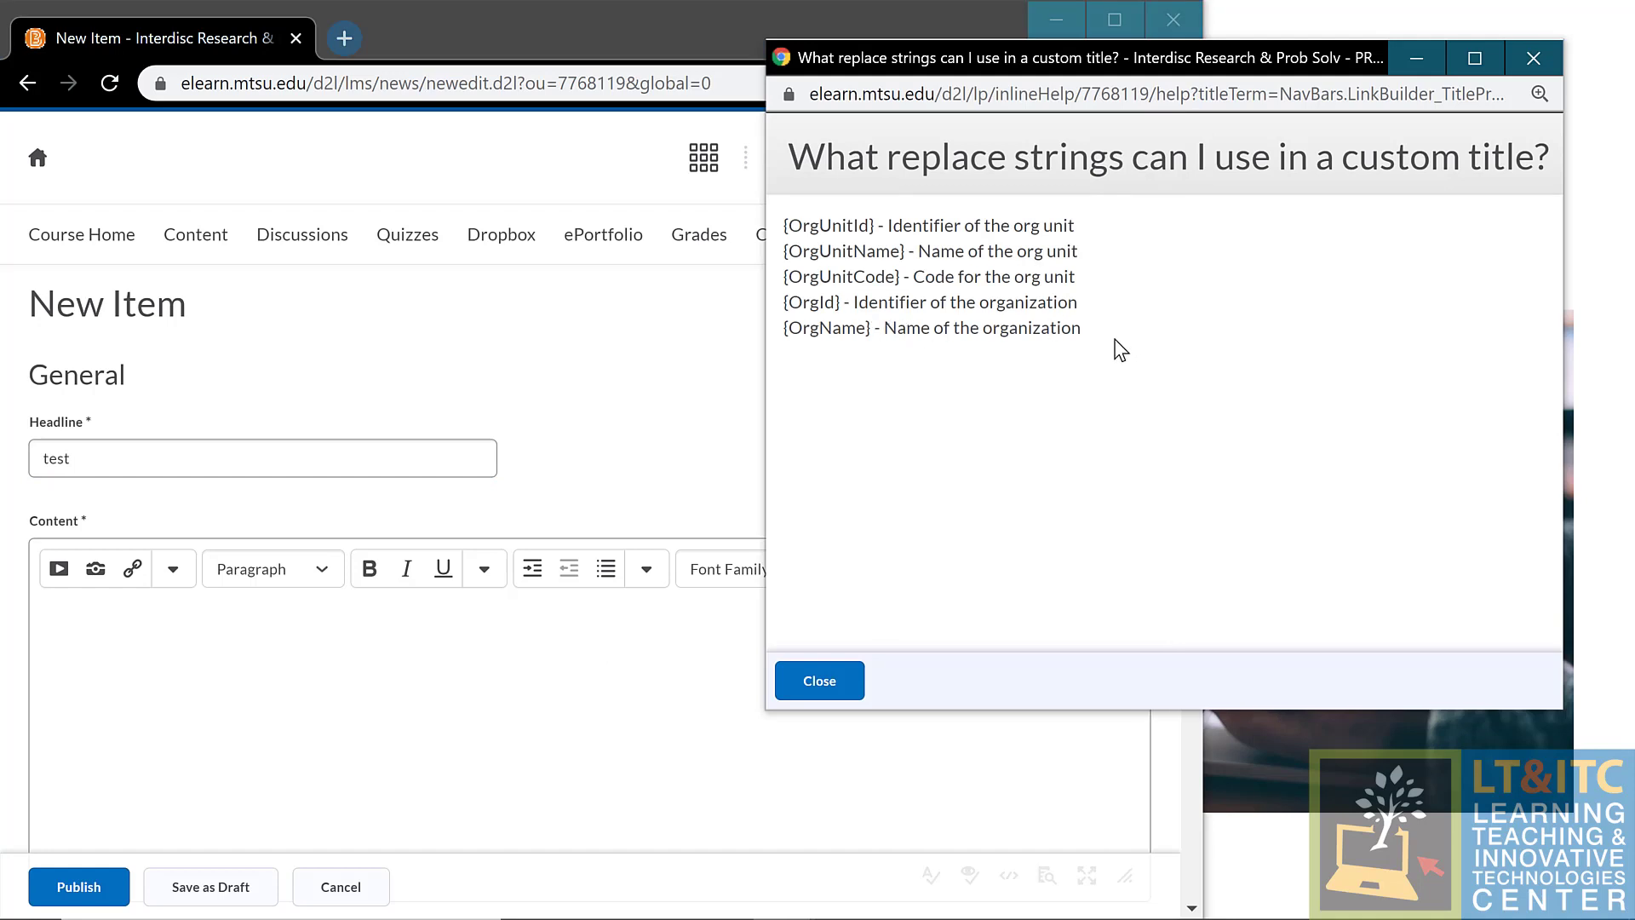
left_click_drag(1080, 329, 722, 225)
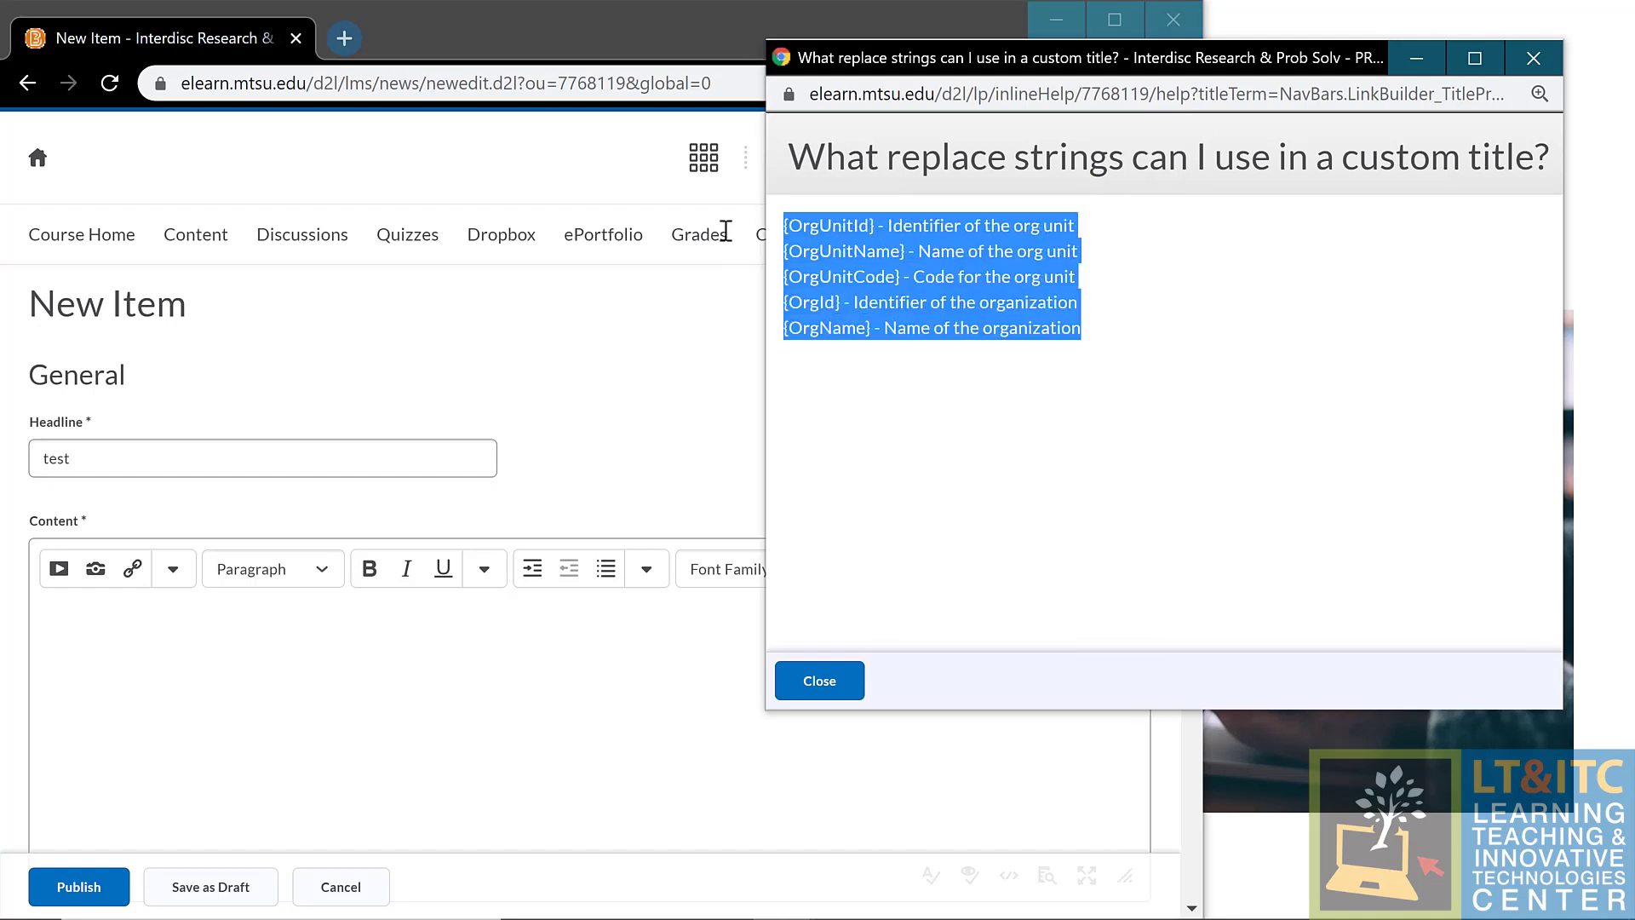
right_click(975, 271)
left_click(1056, 279)
left_click(264, 664)
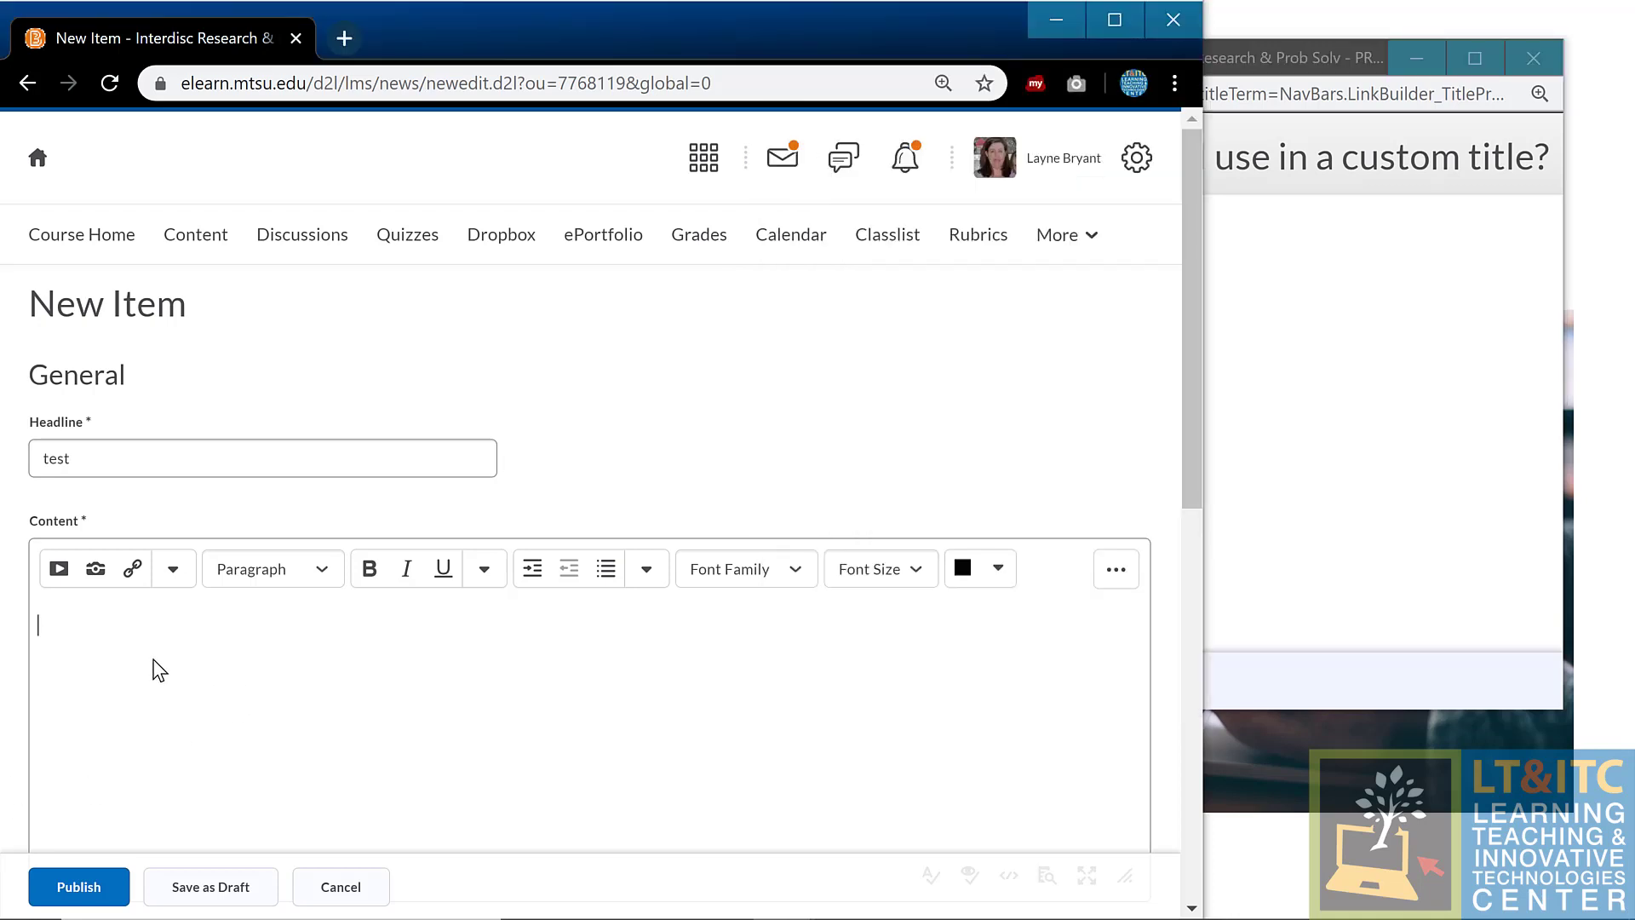
key("ctrl+v")
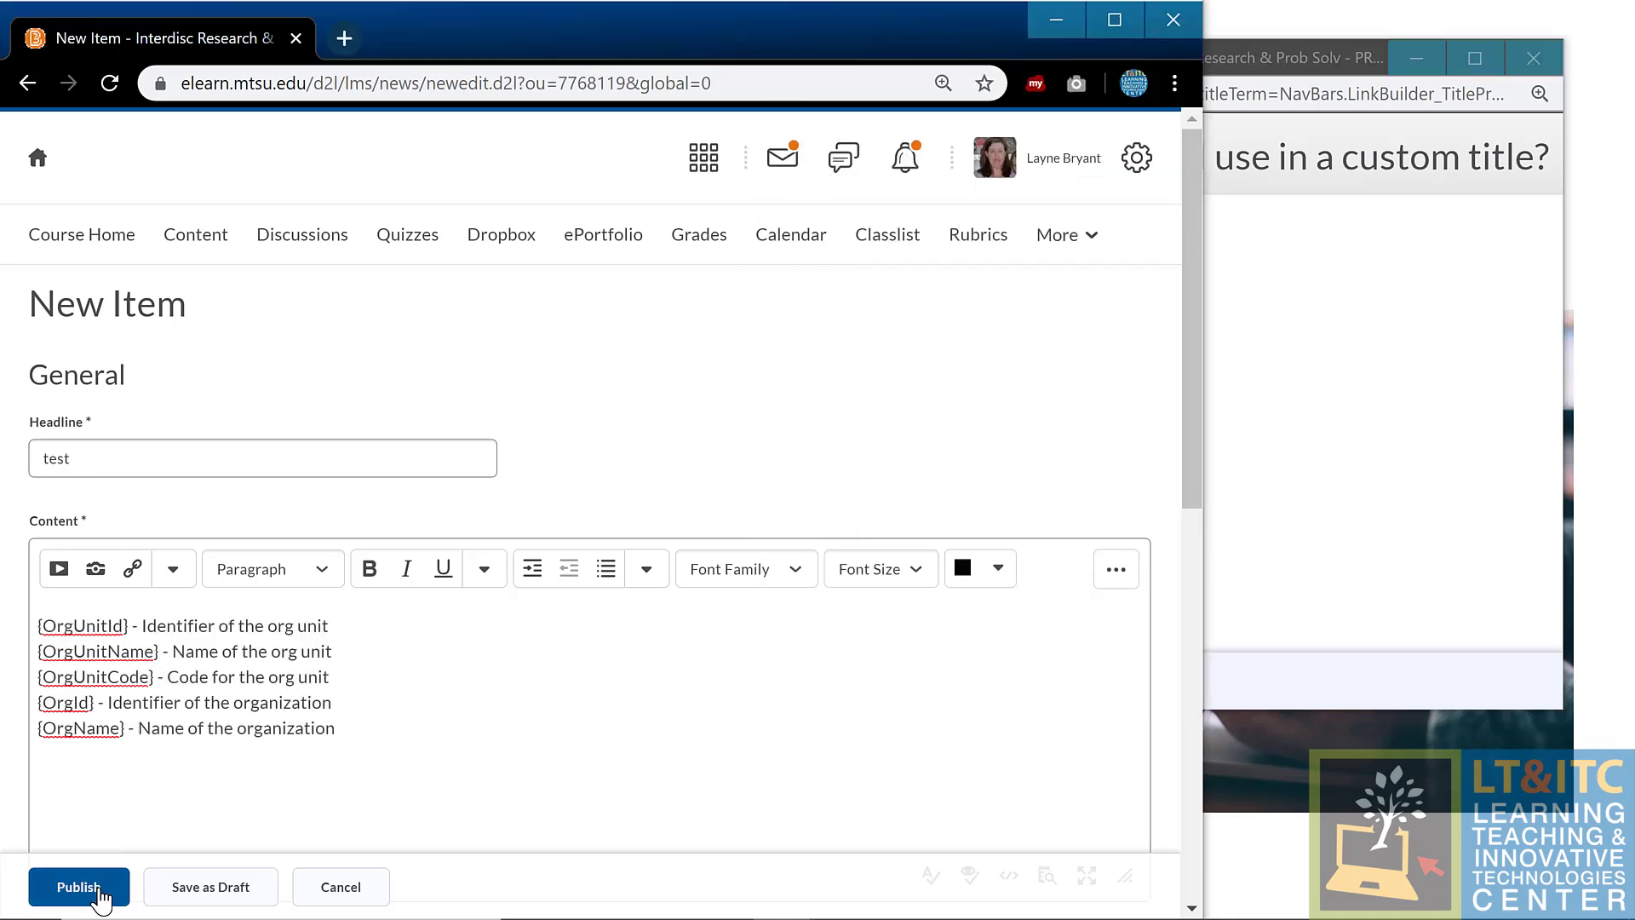
left_click(78, 886)
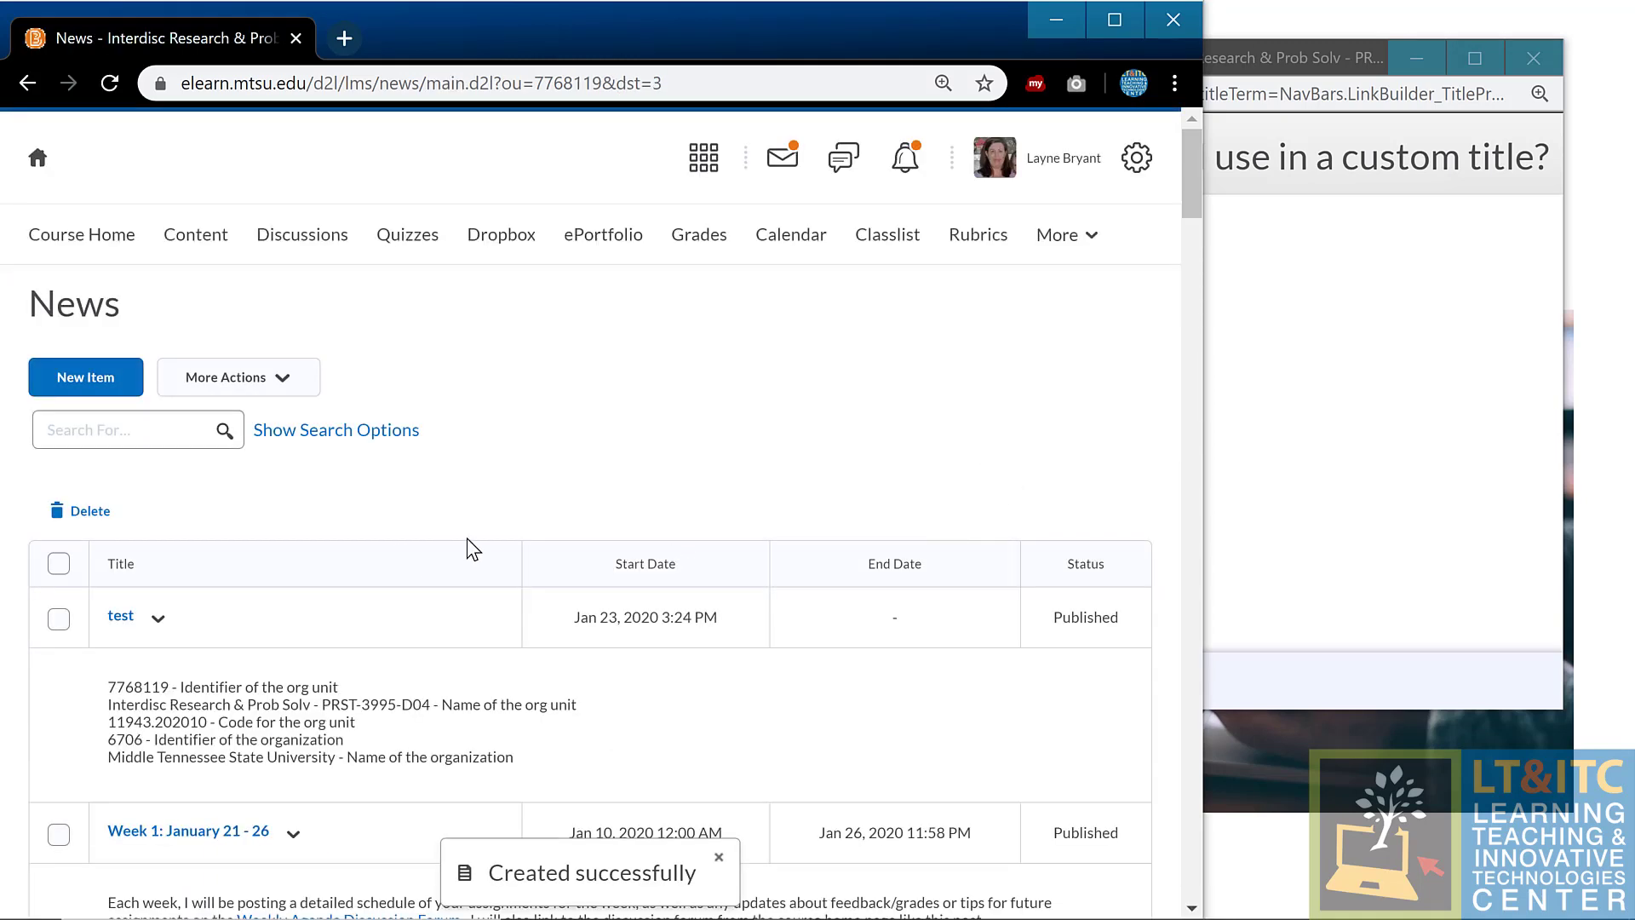
Step: Return to the course homepage and view the 'test' post in the News Feed widget
left_click(205, 242)
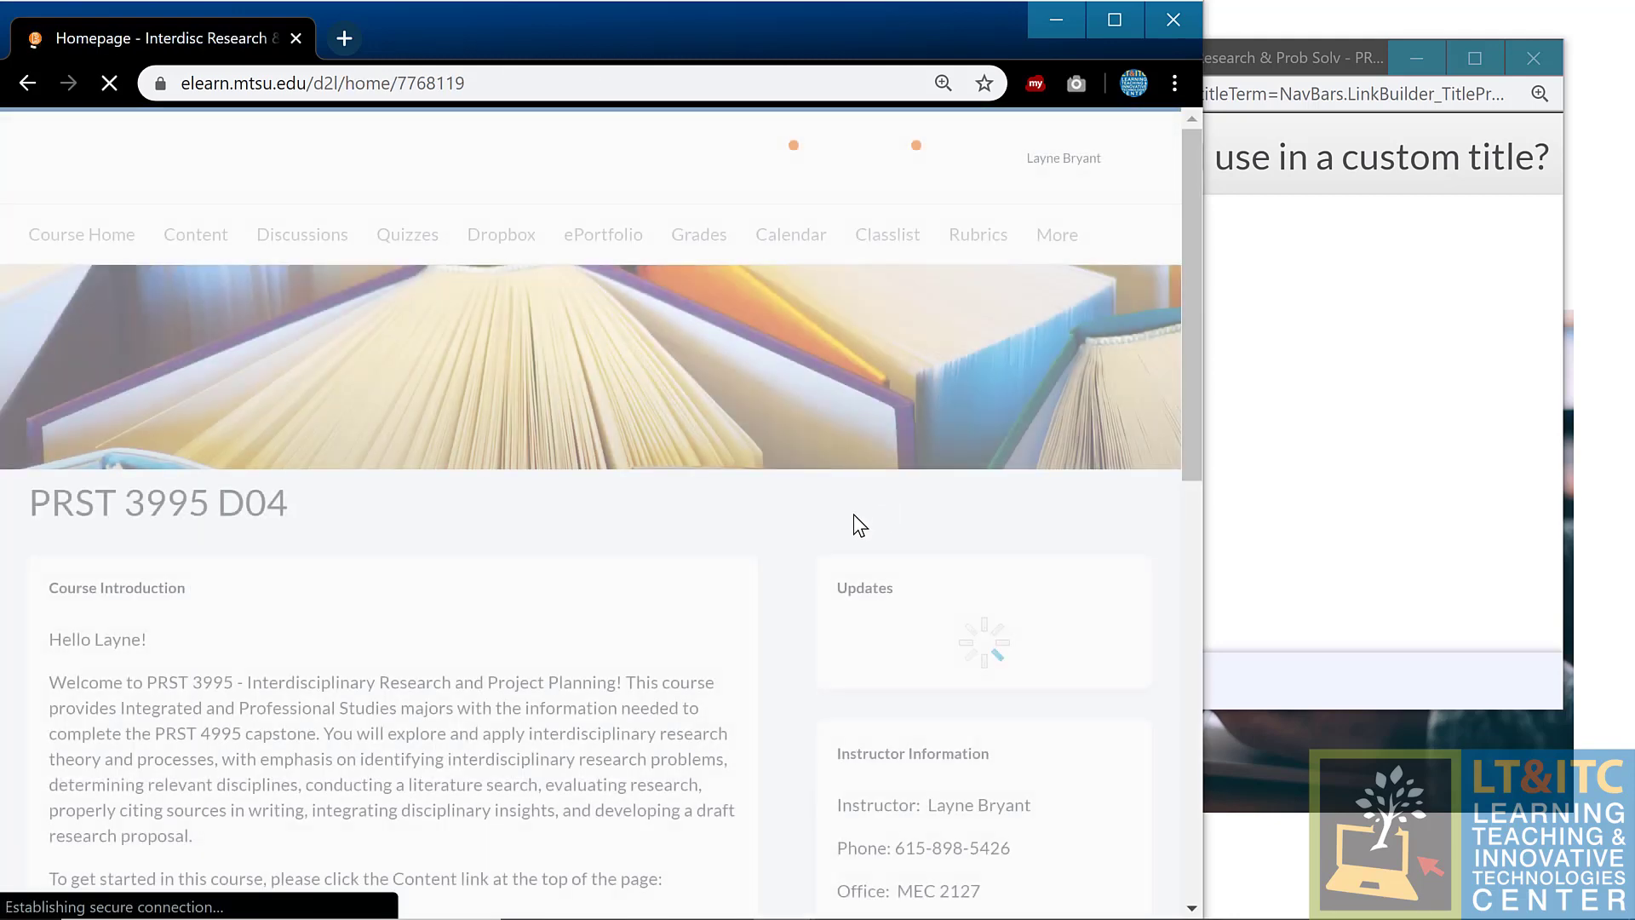
scroll(855, 525, "down", 8)
scroll(455, 606, "down", 2)
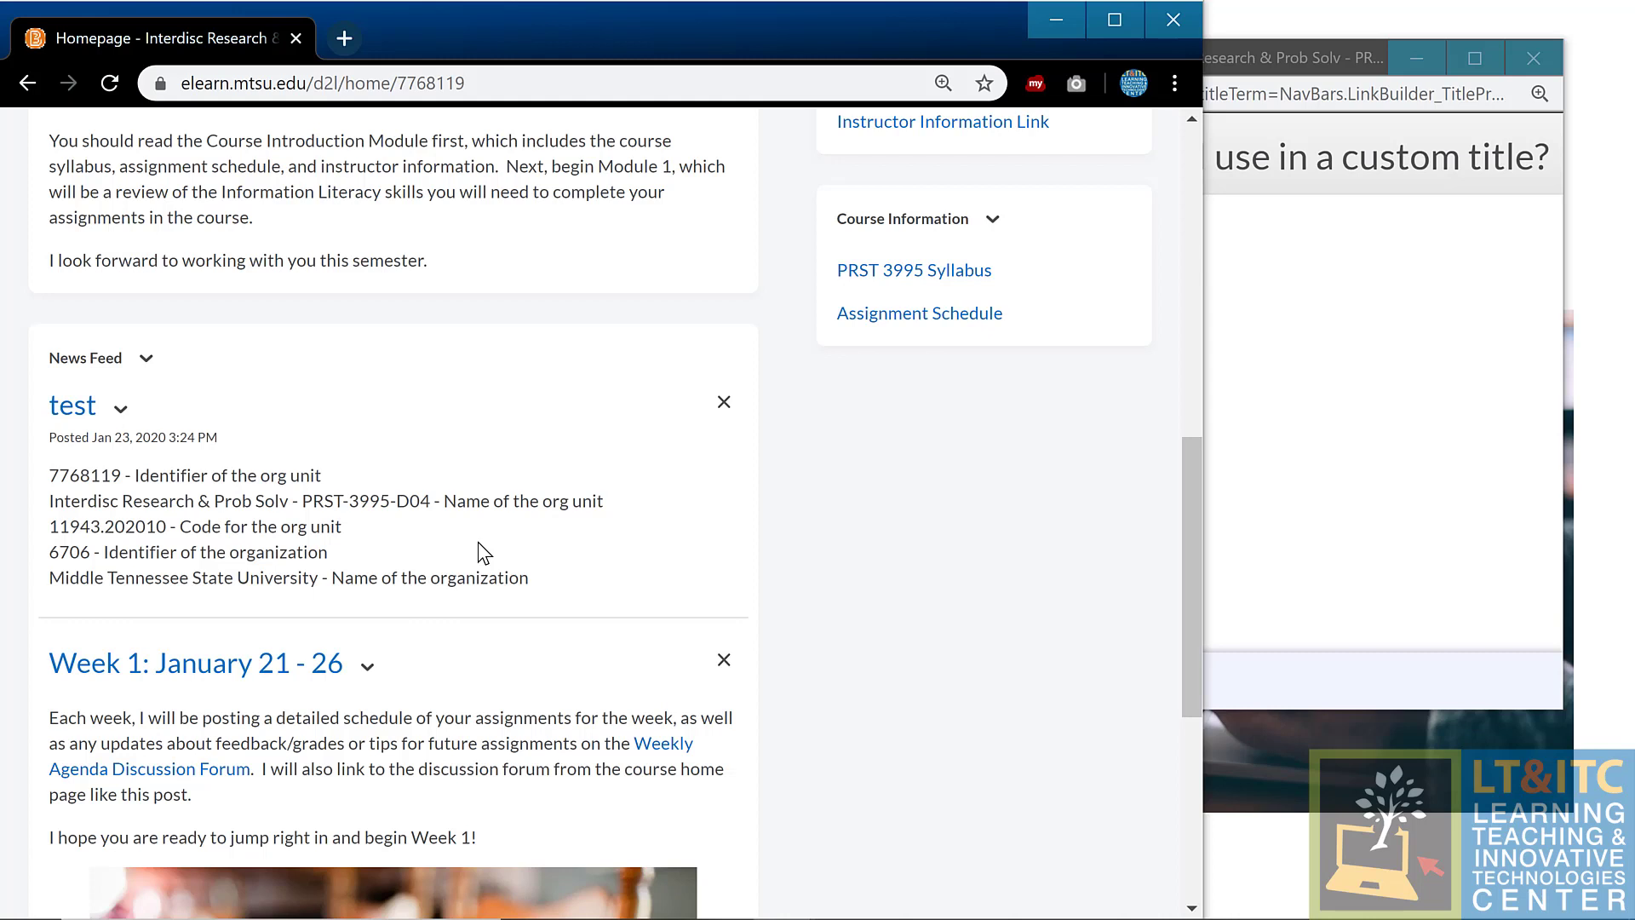
scroll(478, 543, "down", 1)
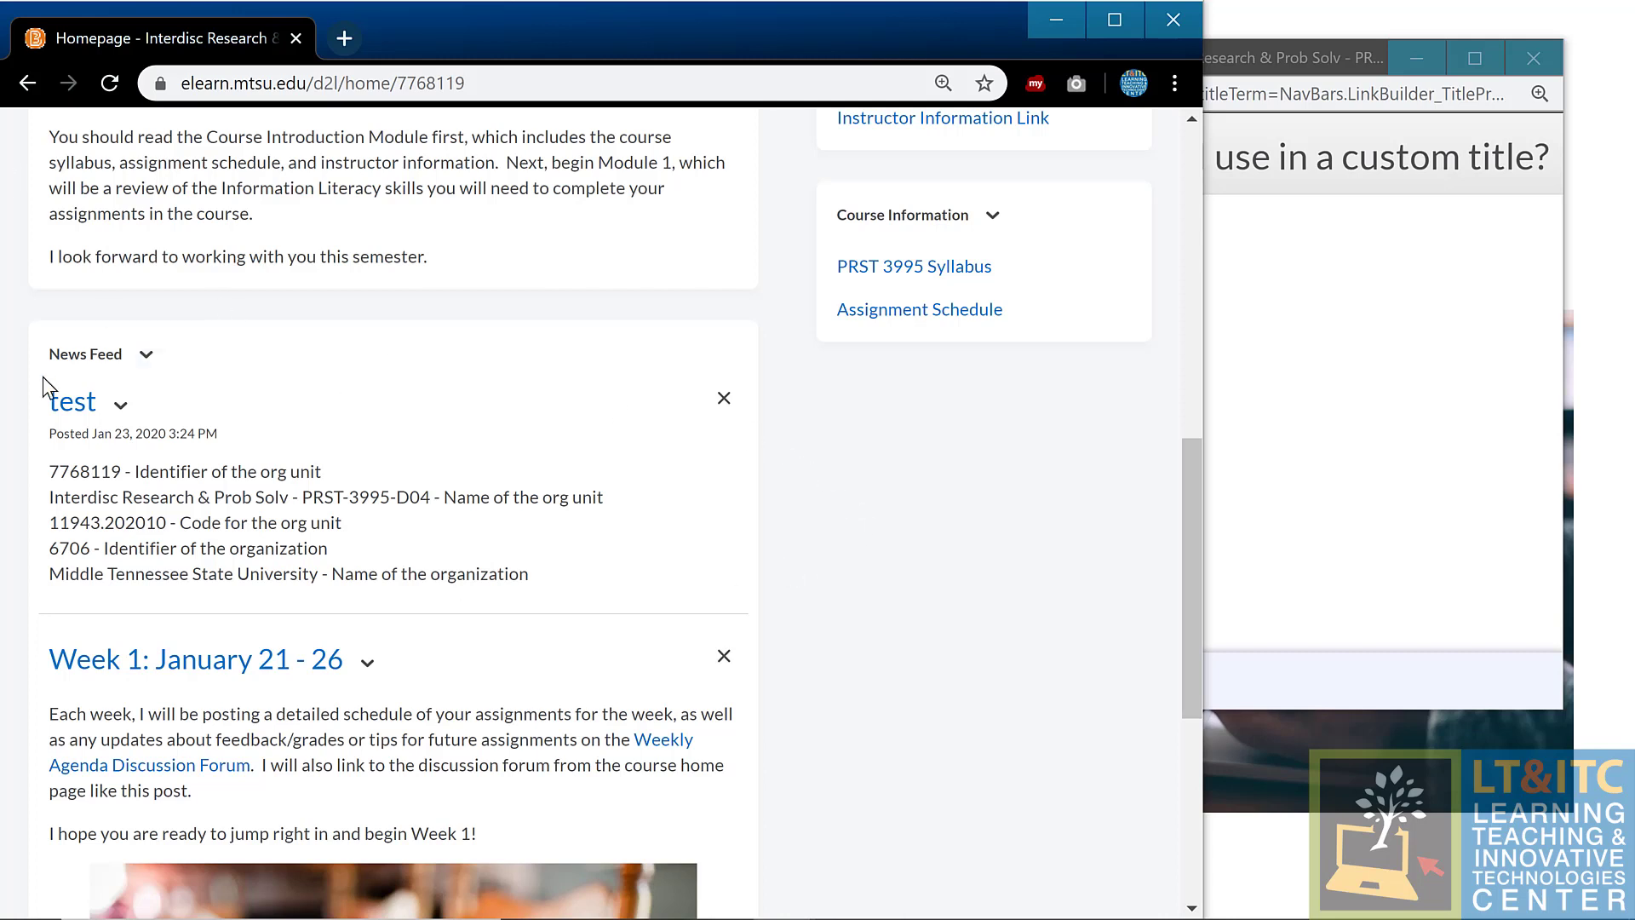
Step: Delete the 'test' news item so 'Week 1: January 21 - 26' leads the News page
left_click(146, 353)
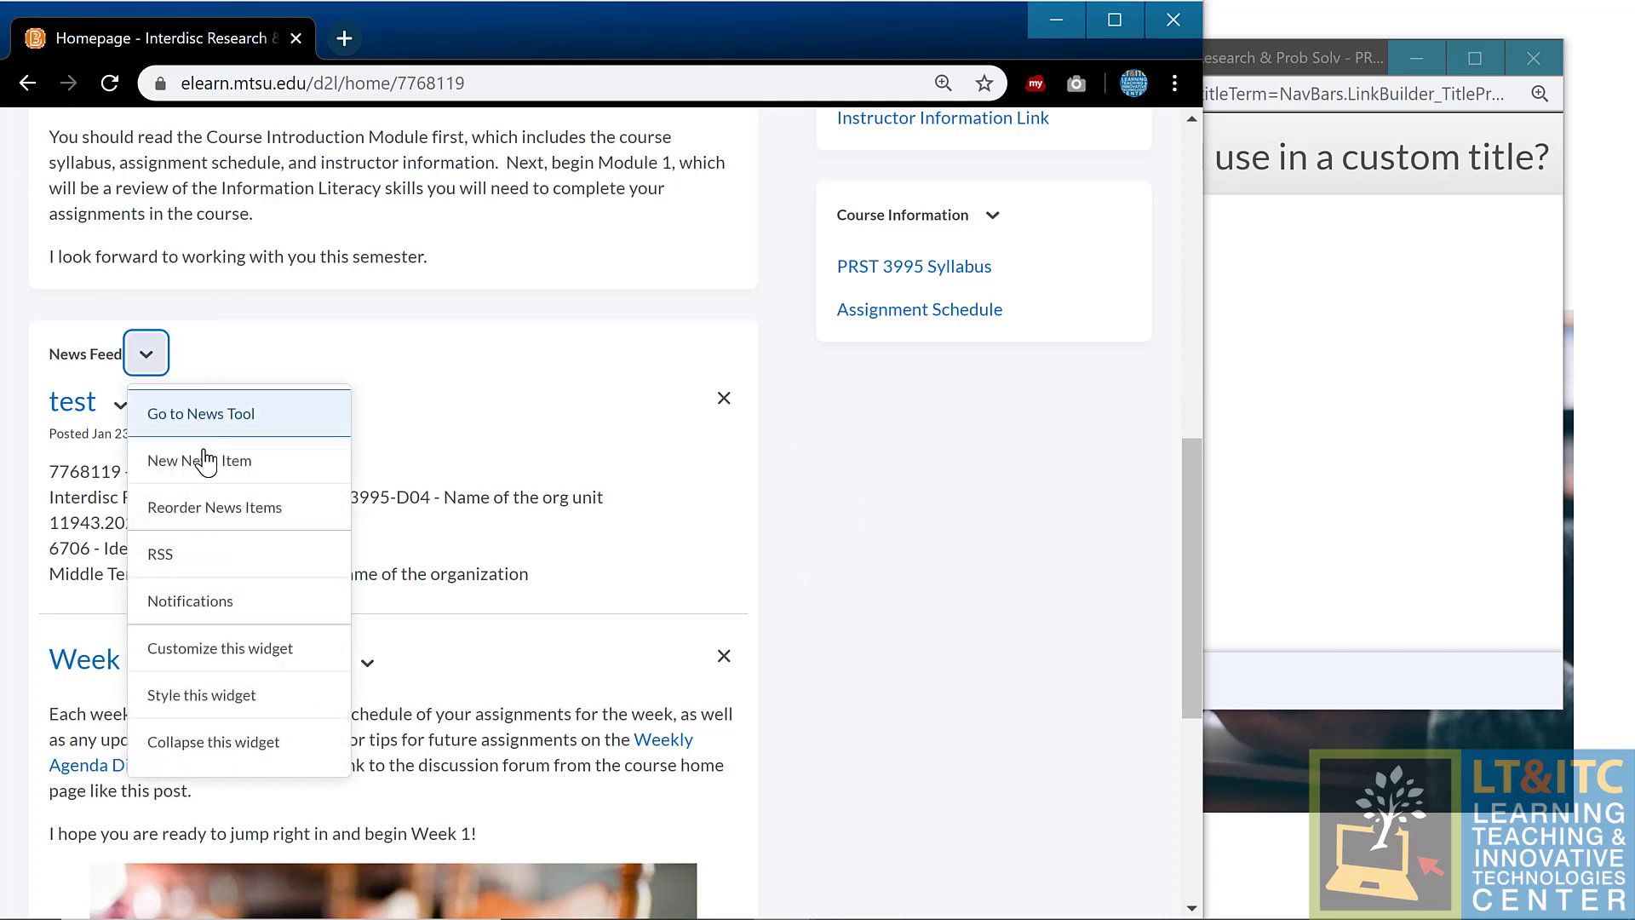
left_click(249, 415)
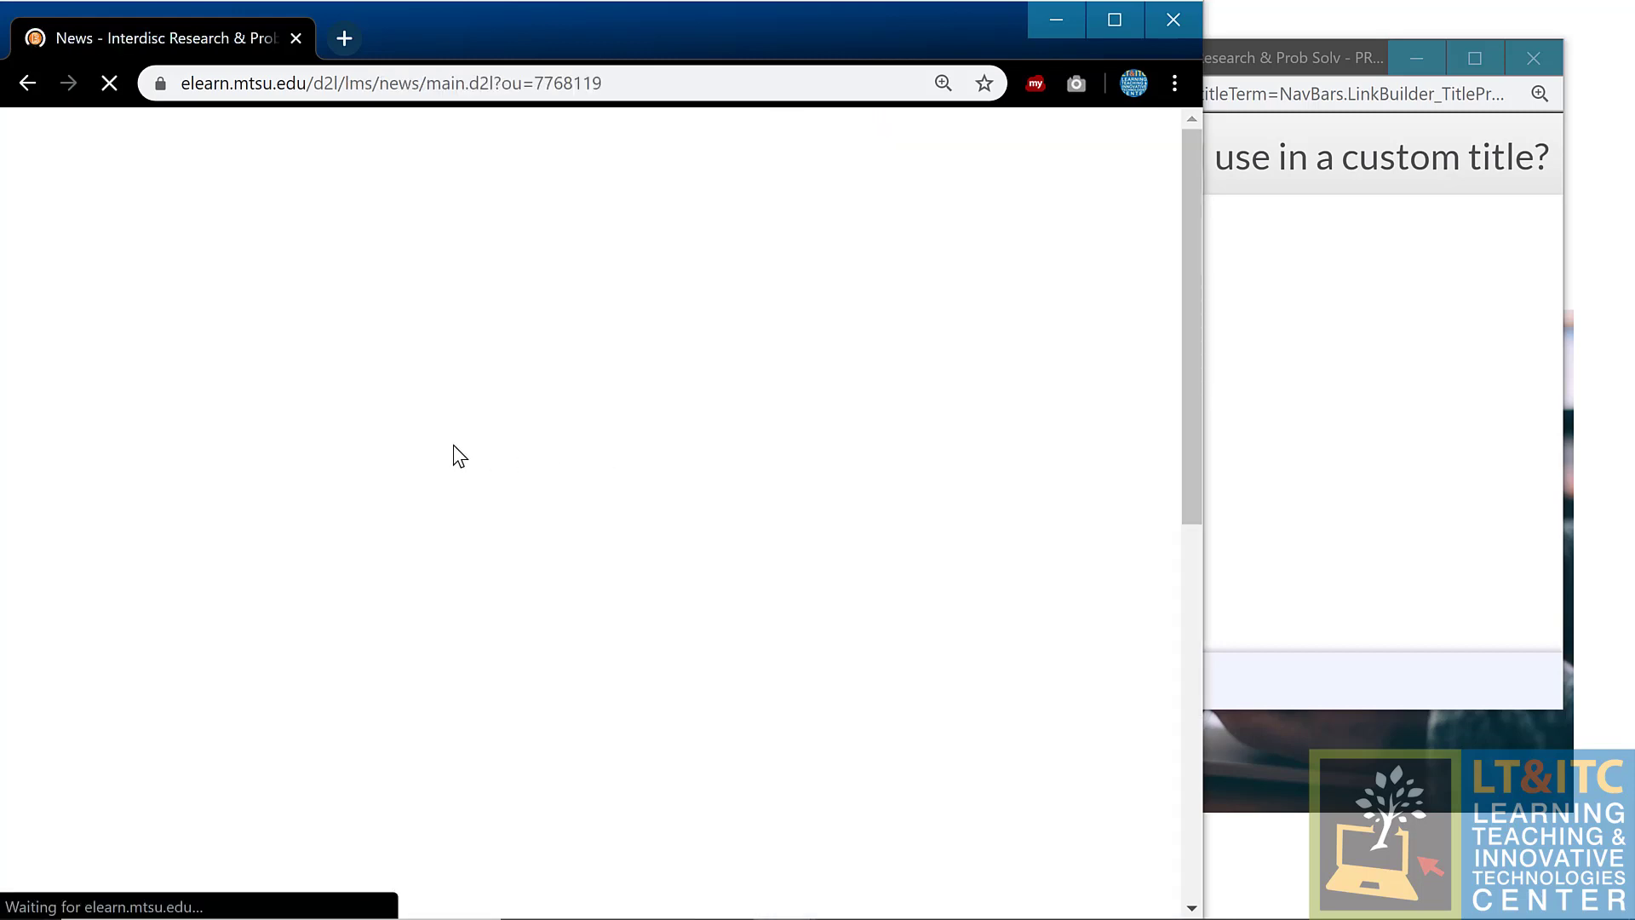
left_click(158, 619)
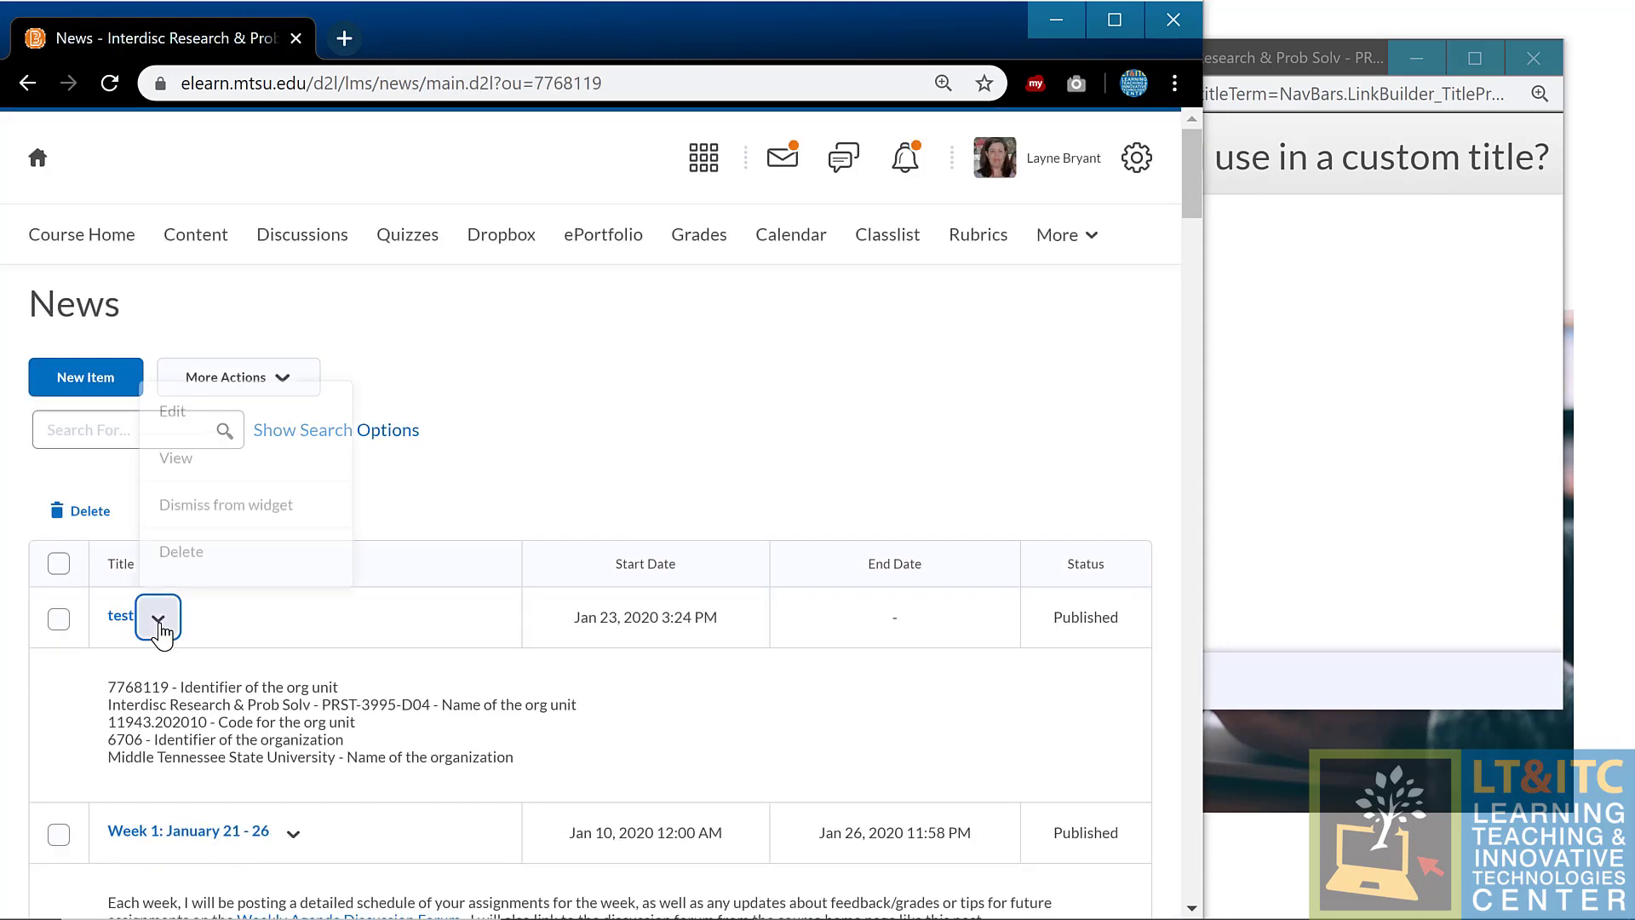
left_click(238, 558)
left_click(438, 324)
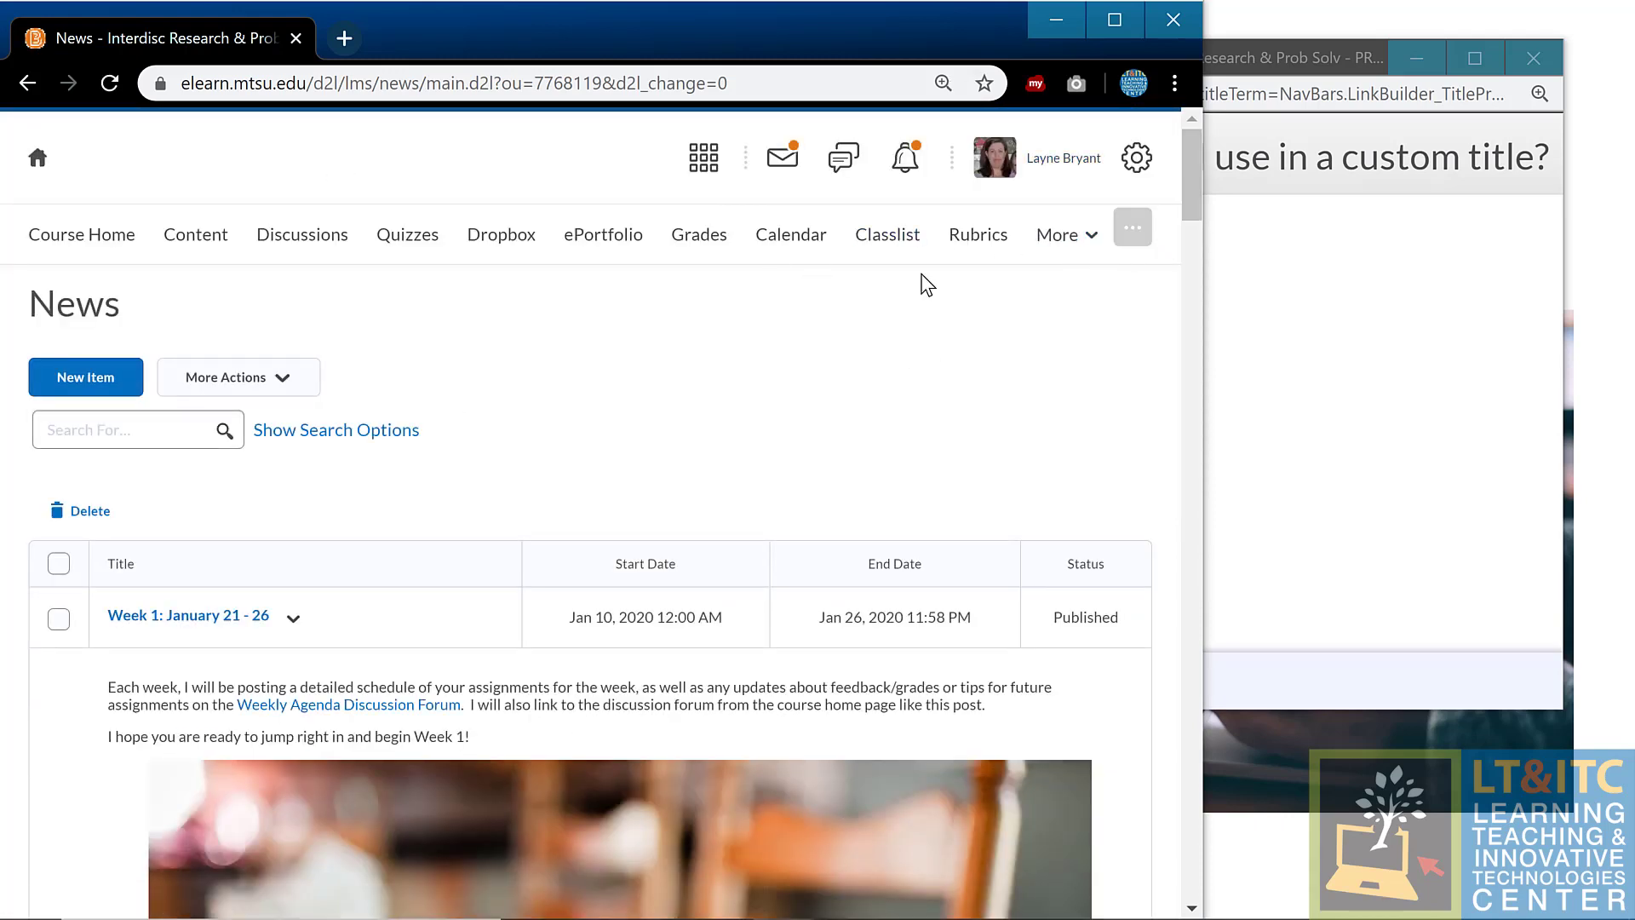
left_click(1114, 19)
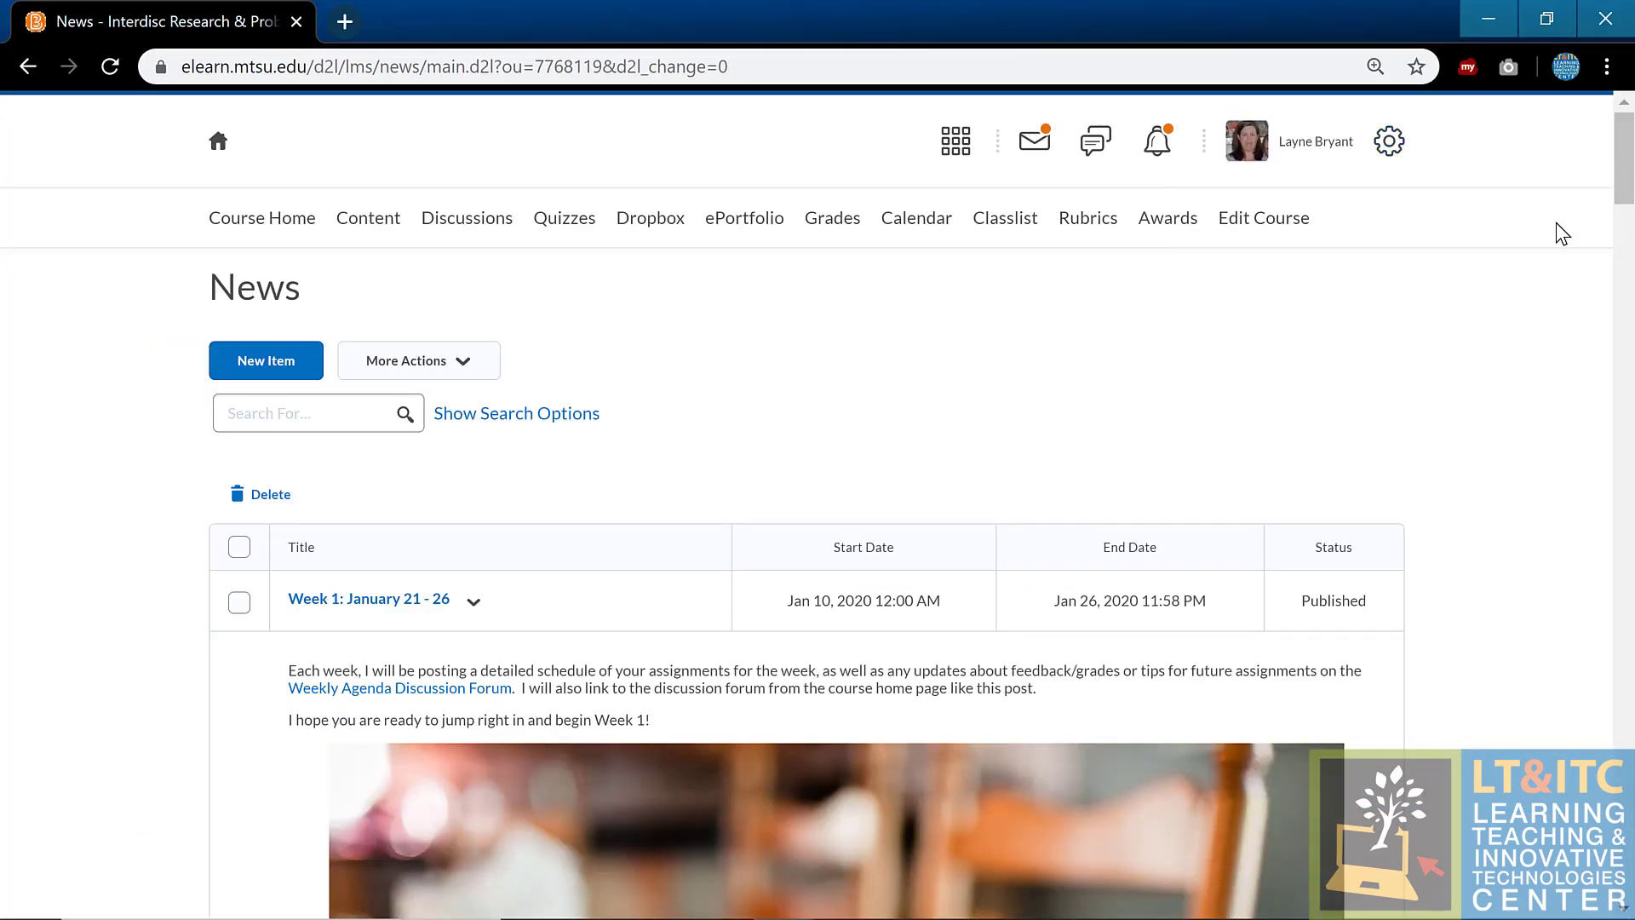
Step: Open Intelligent Agents from the Communication section of Edit Course
left_click(1280, 225)
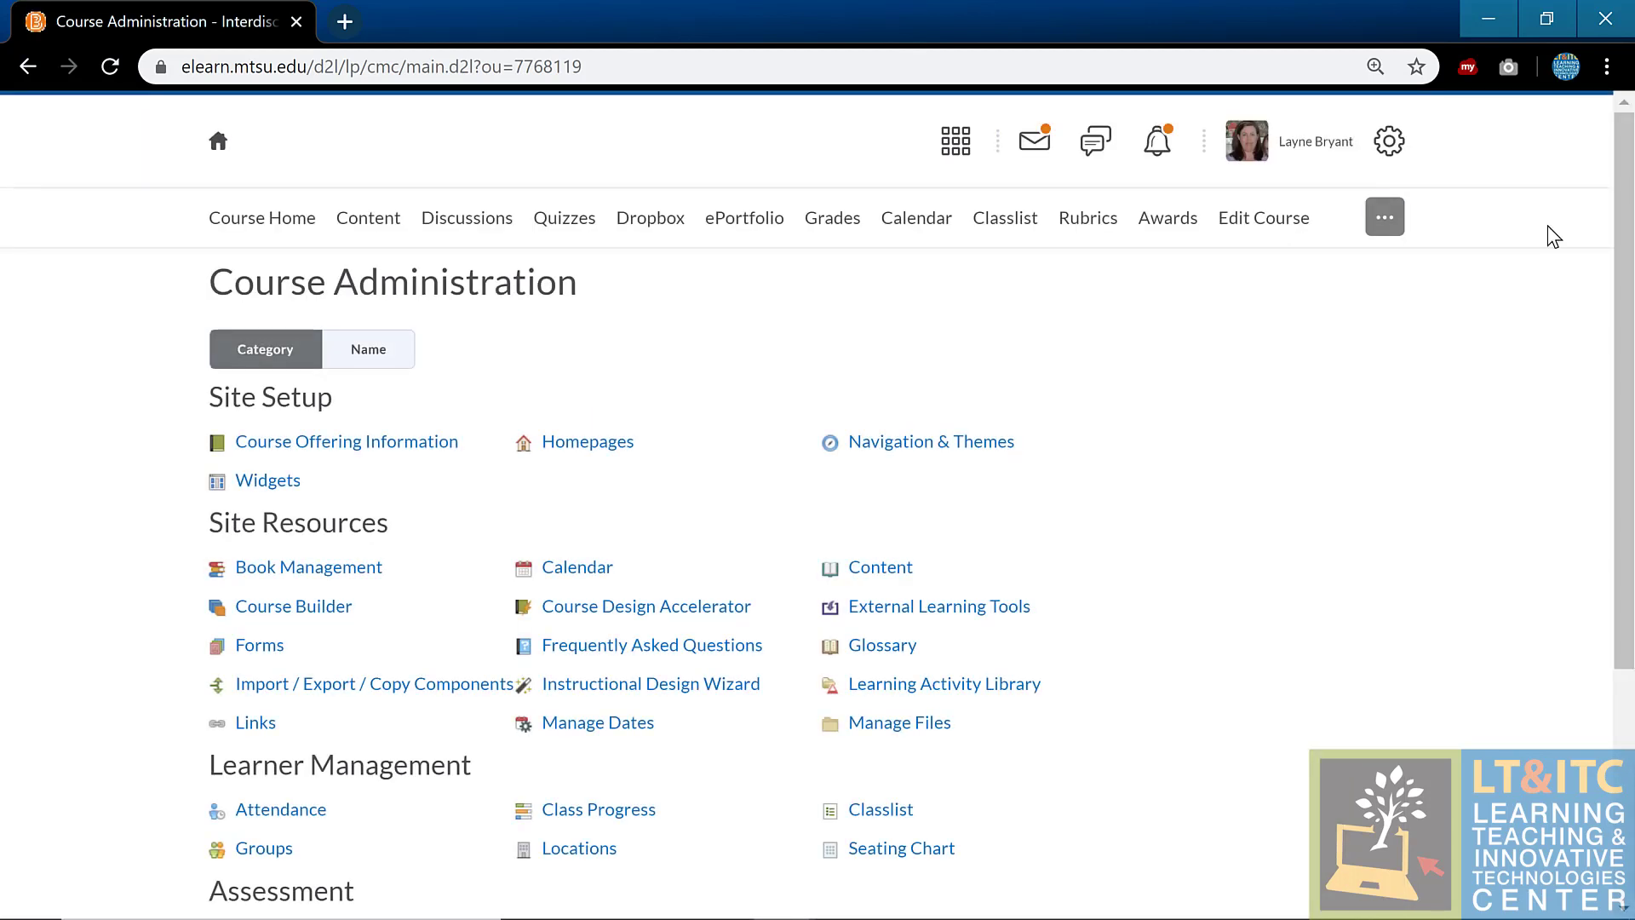
scroll(1094, 596, "down", 2)
scroll(1098, 598, "down", 2)
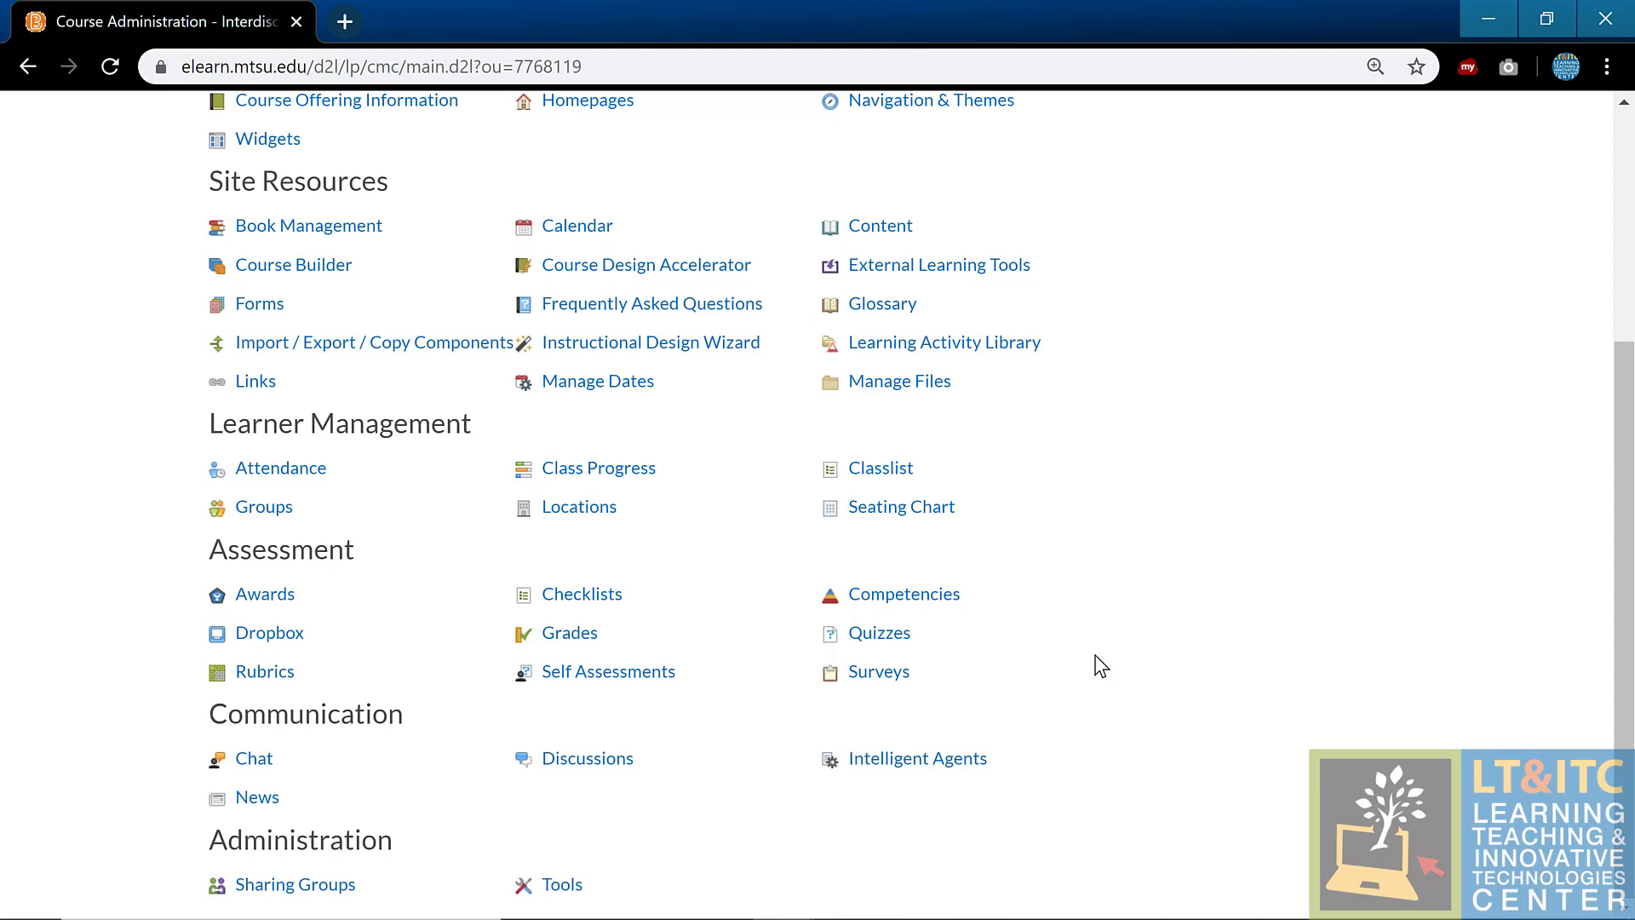
left_click(887, 773)
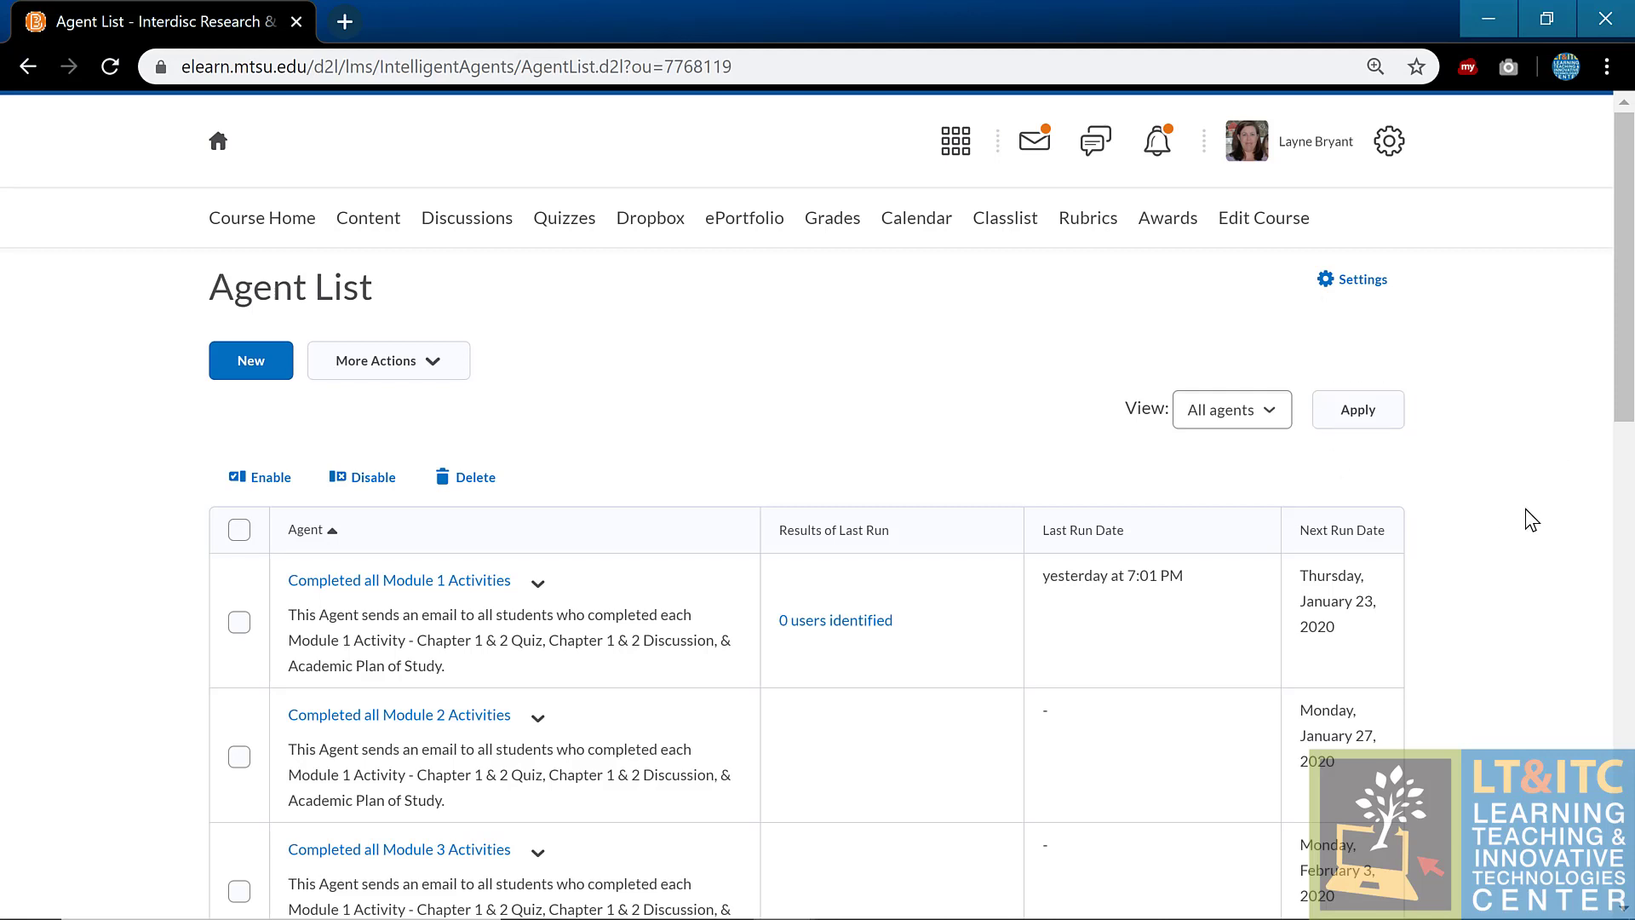
Step: Open the Welcome to Class Email agent on the Edit Agent page
scroll(1525, 507, "down", 3)
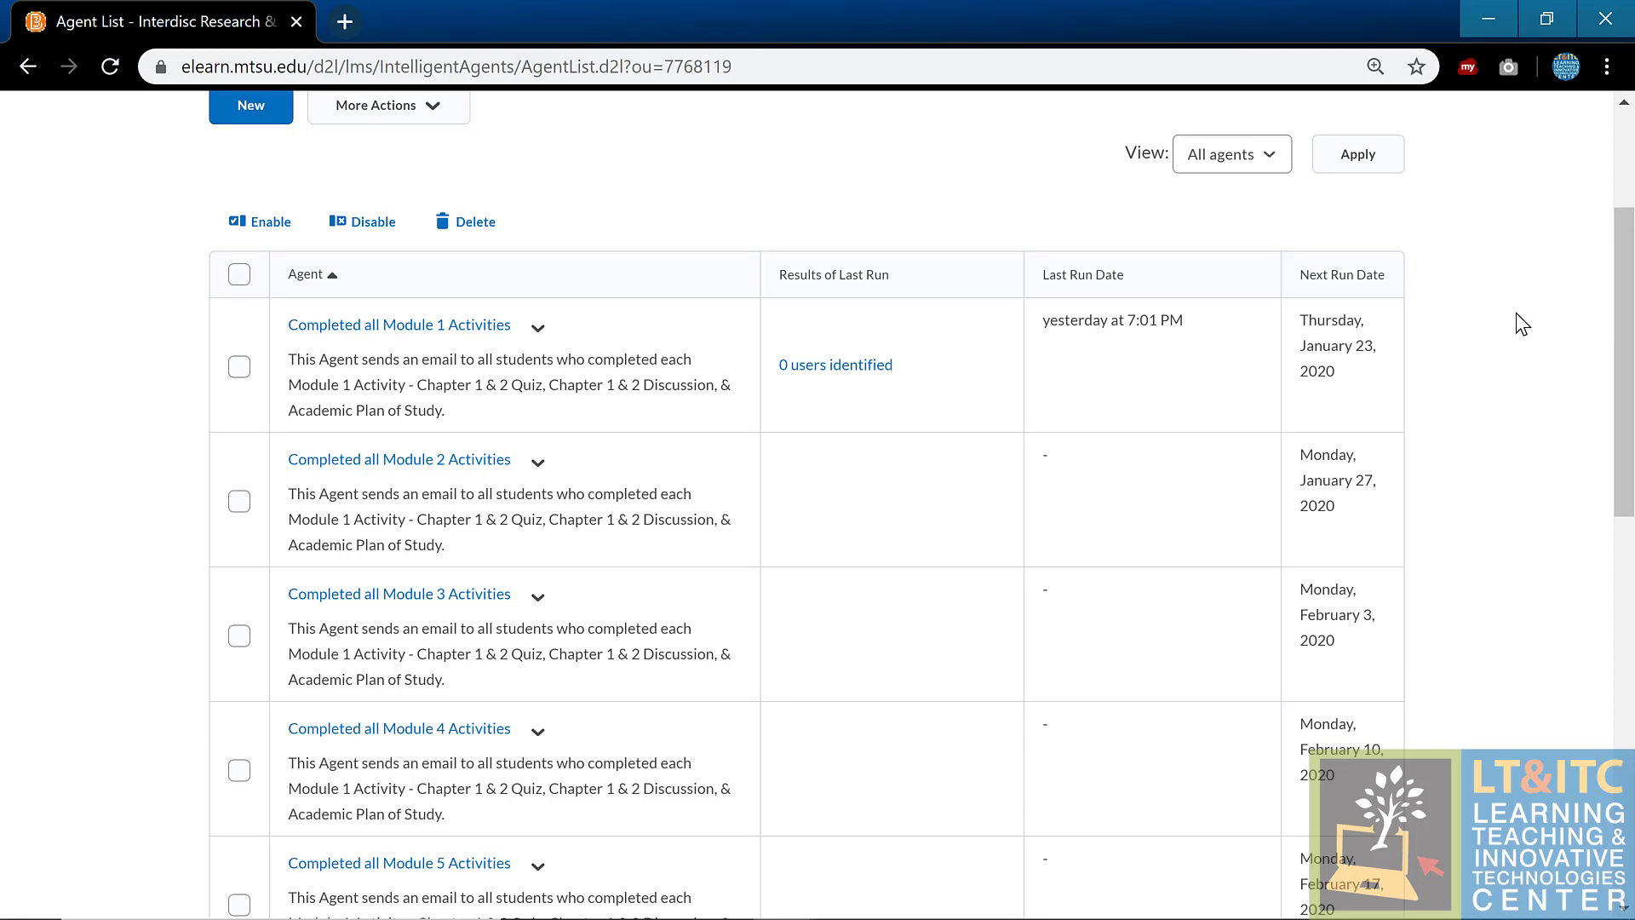
scroll(1516, 314, "down", 13)
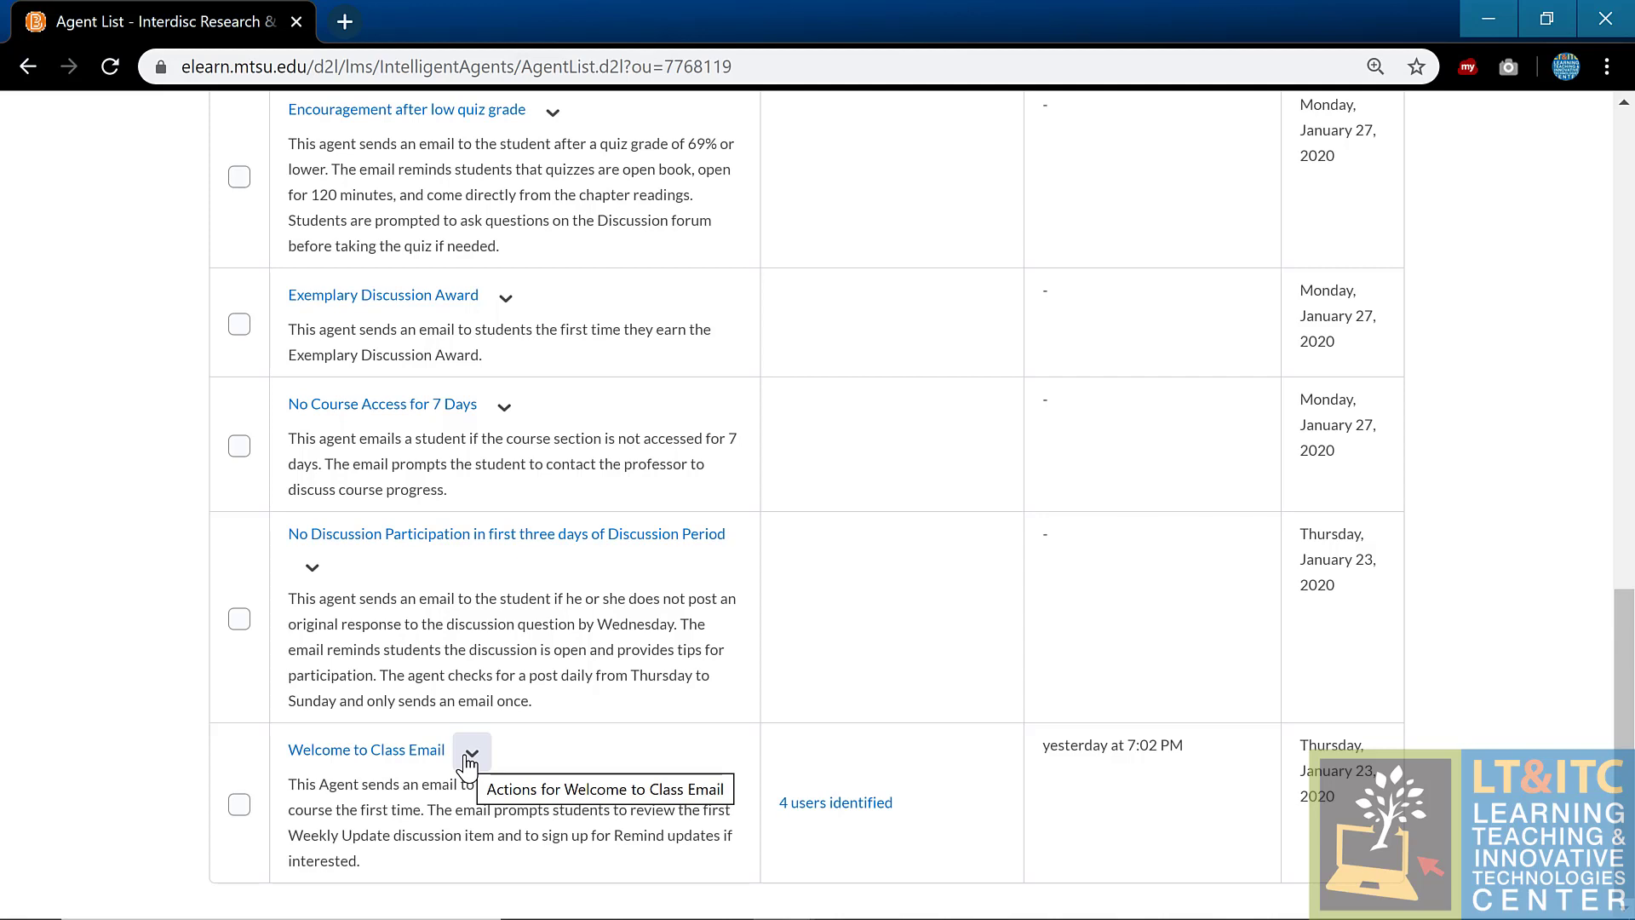
left_click(471, 753)
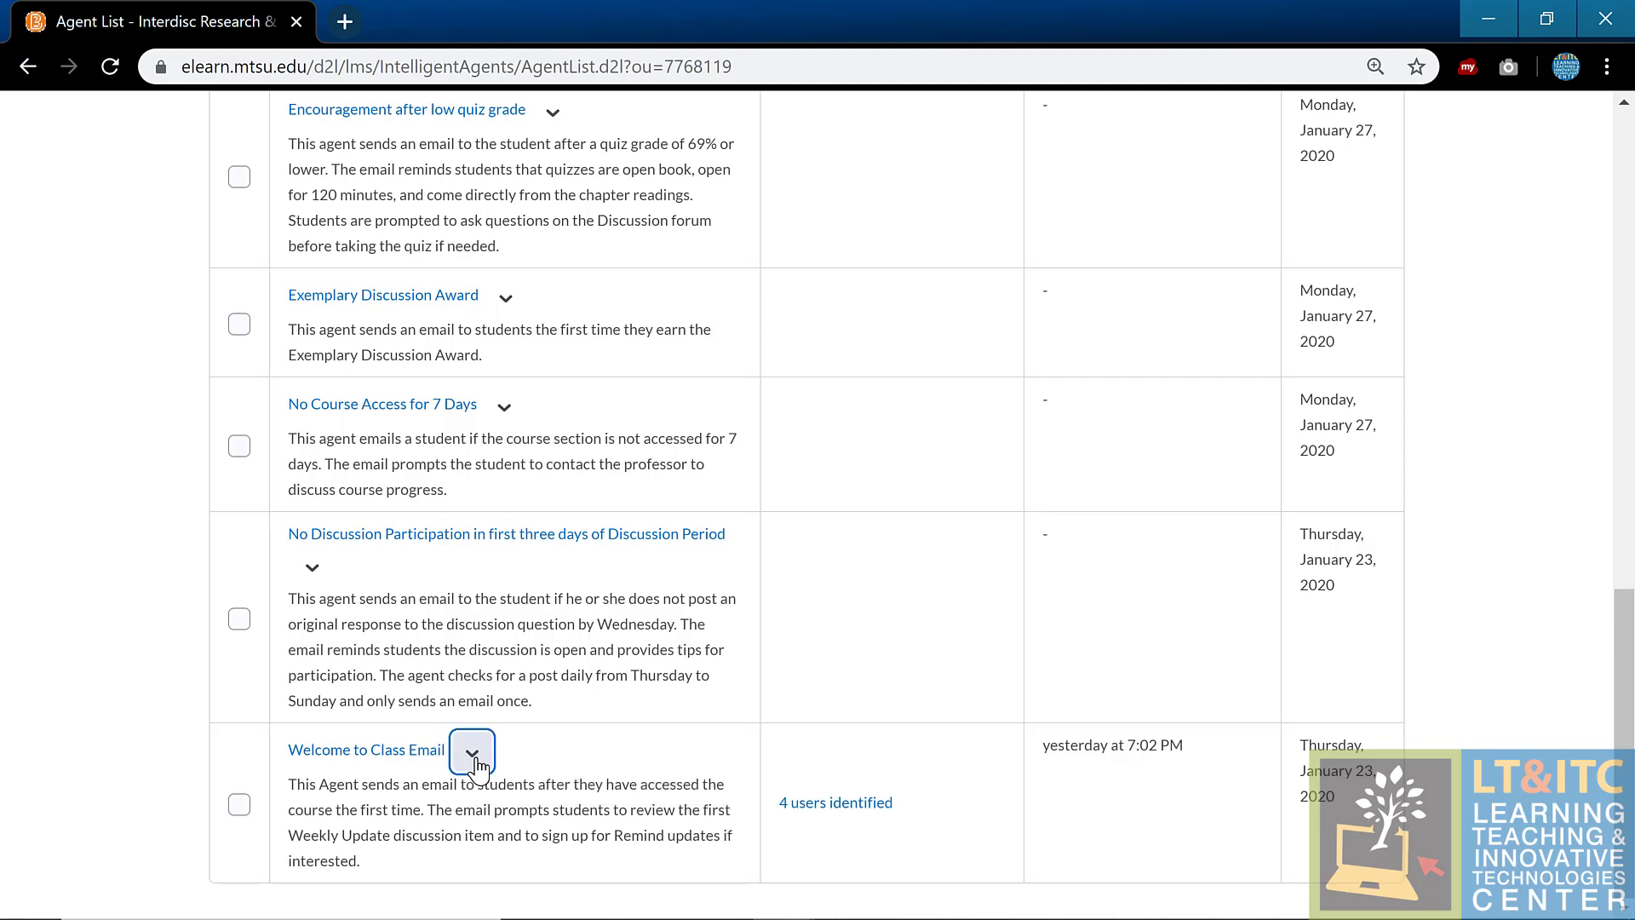
left_click(542, 419)
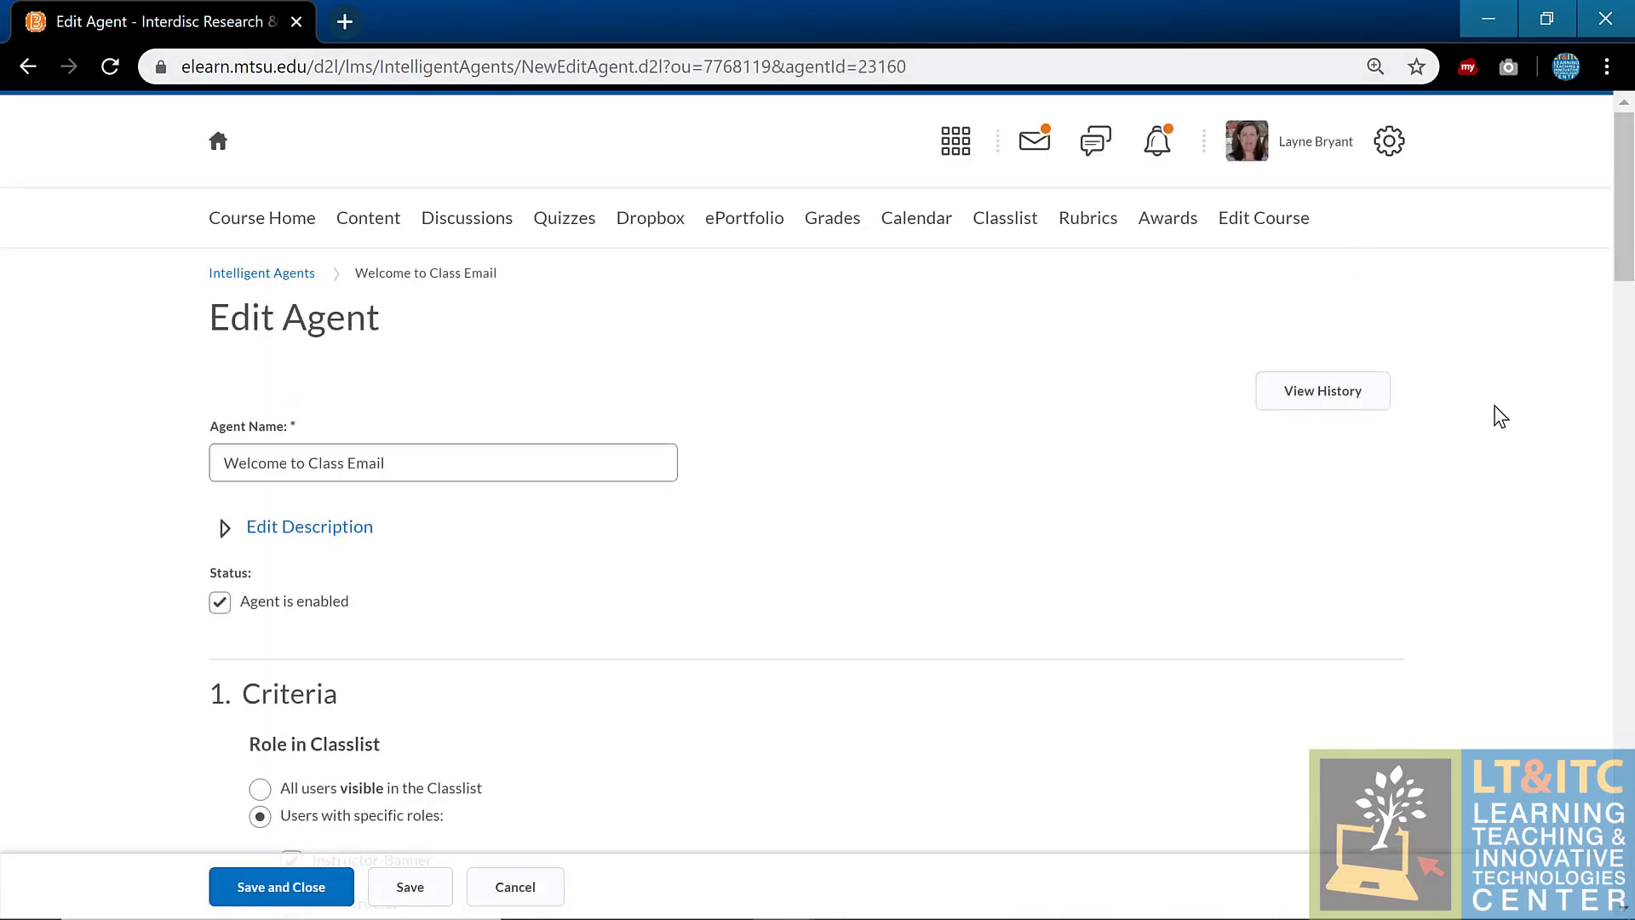
Step: Expand the agent's description and view criteria targeting Instructor-Banner and Student-Banner roles
scroll(1503, 421, "down", 1)
left_click(226, 401)
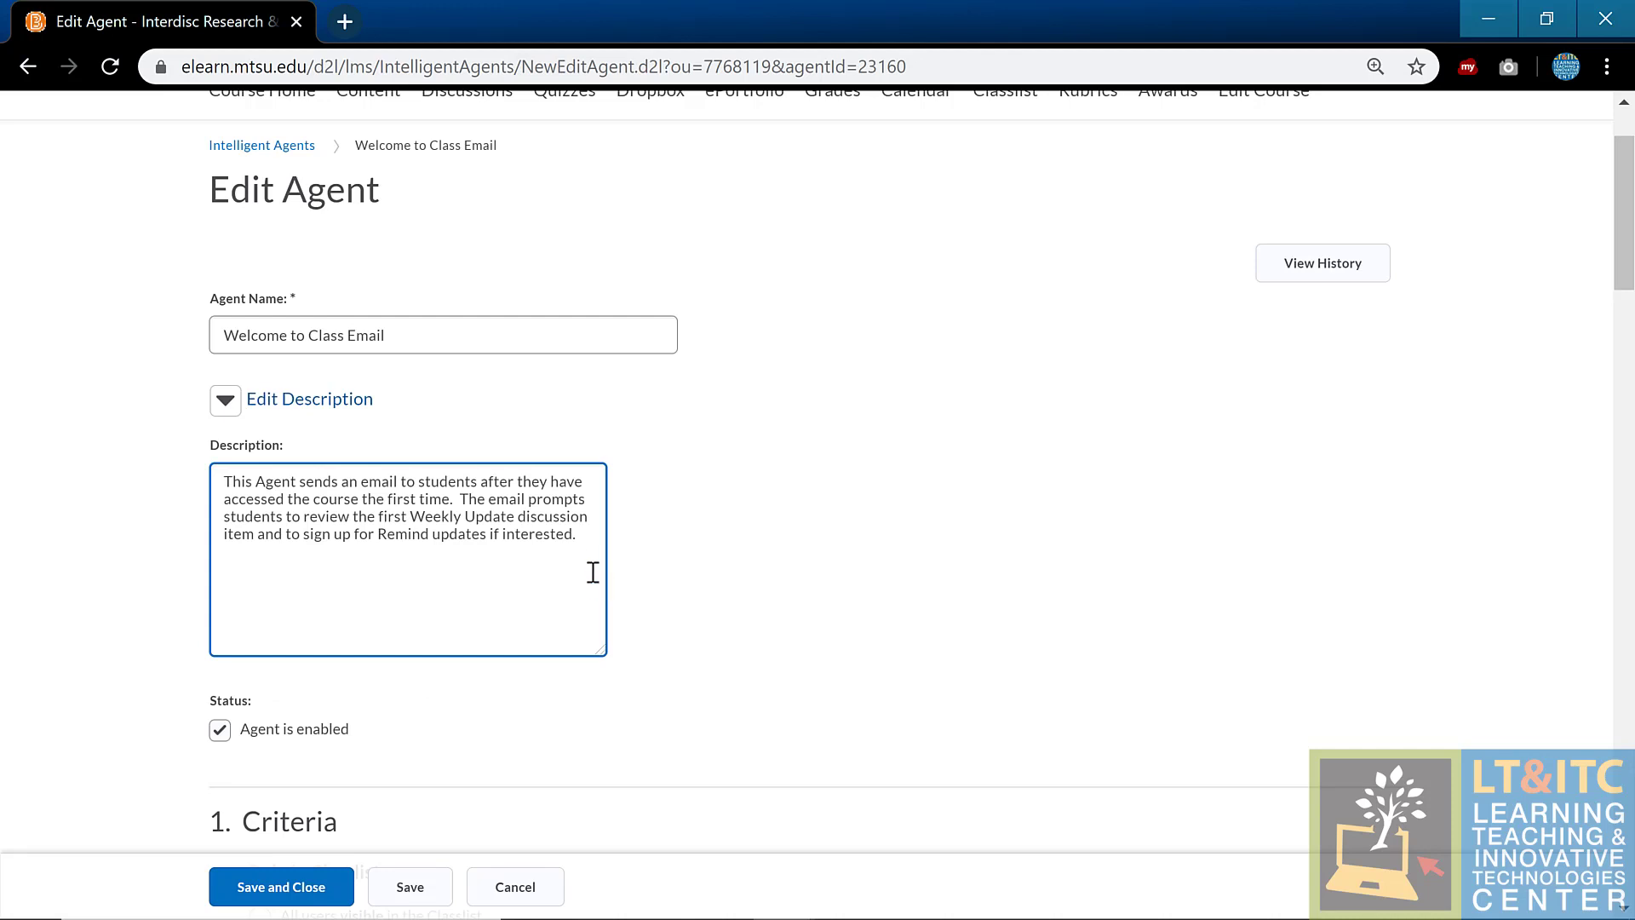
scroll(924, 478, "down", 2)
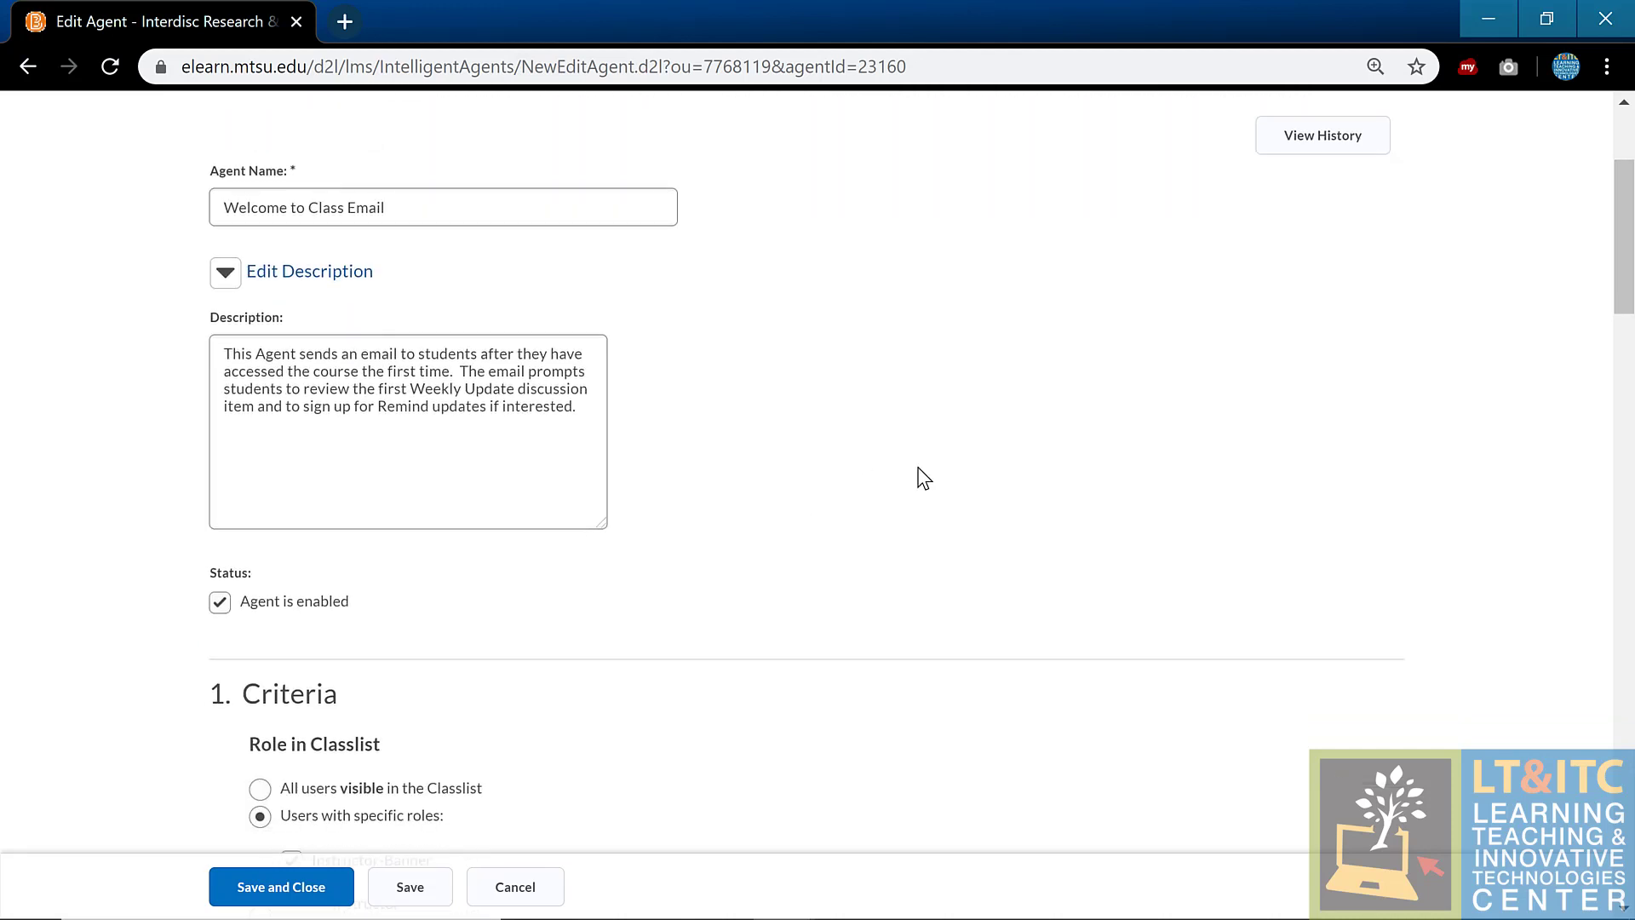
scroll(924, 479, "down", 4)
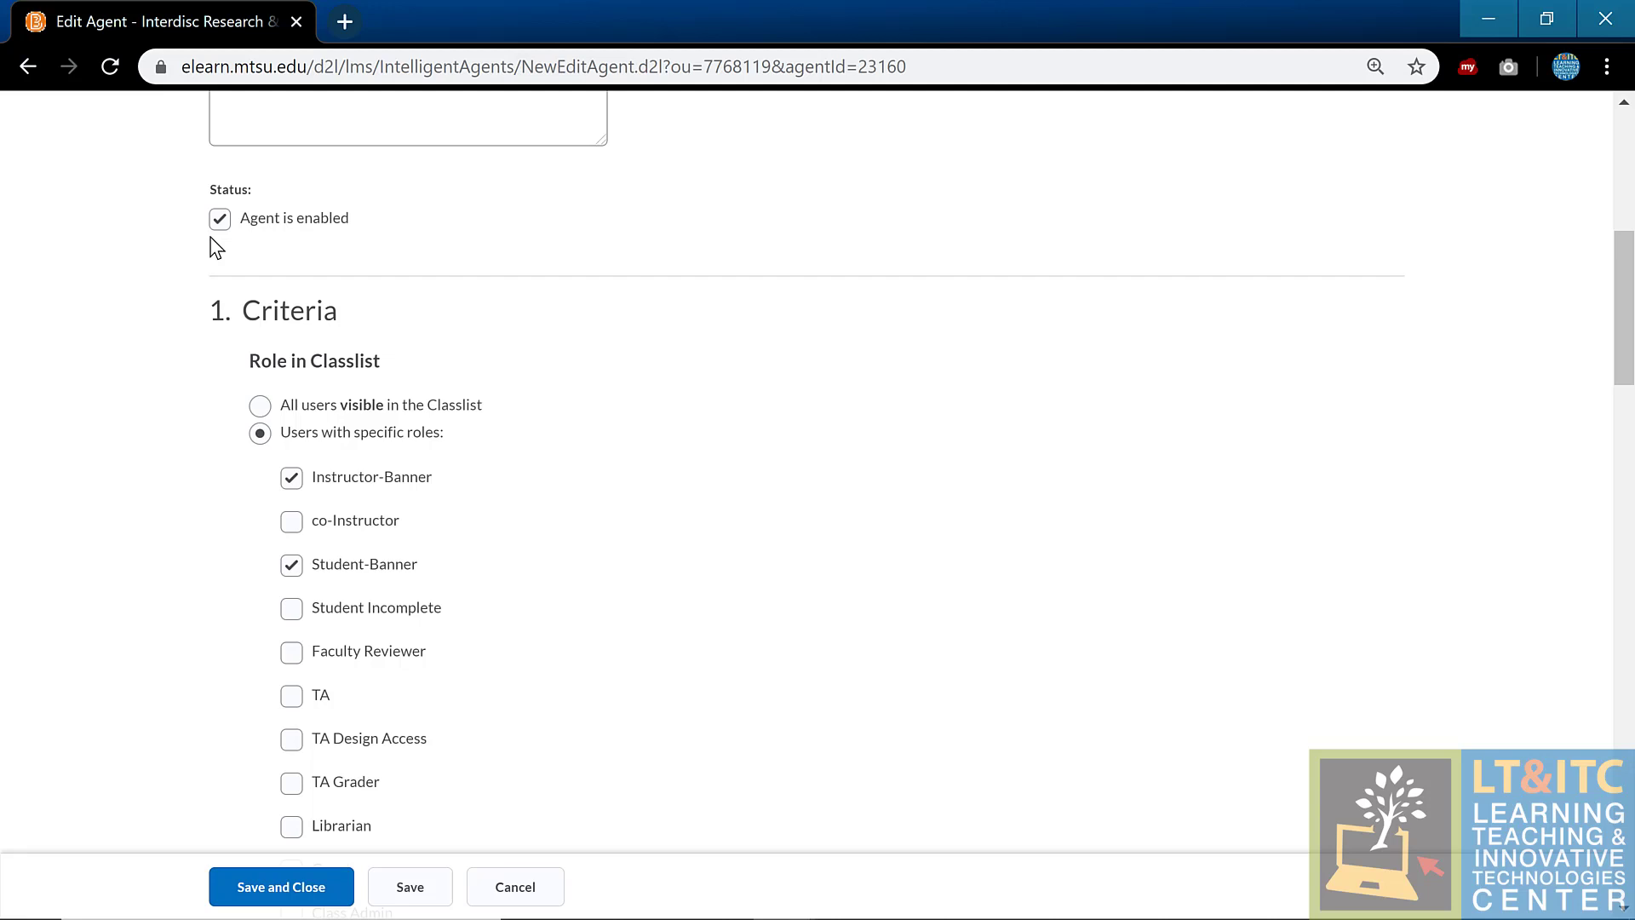
scroll(1139, 315, "down", 2)
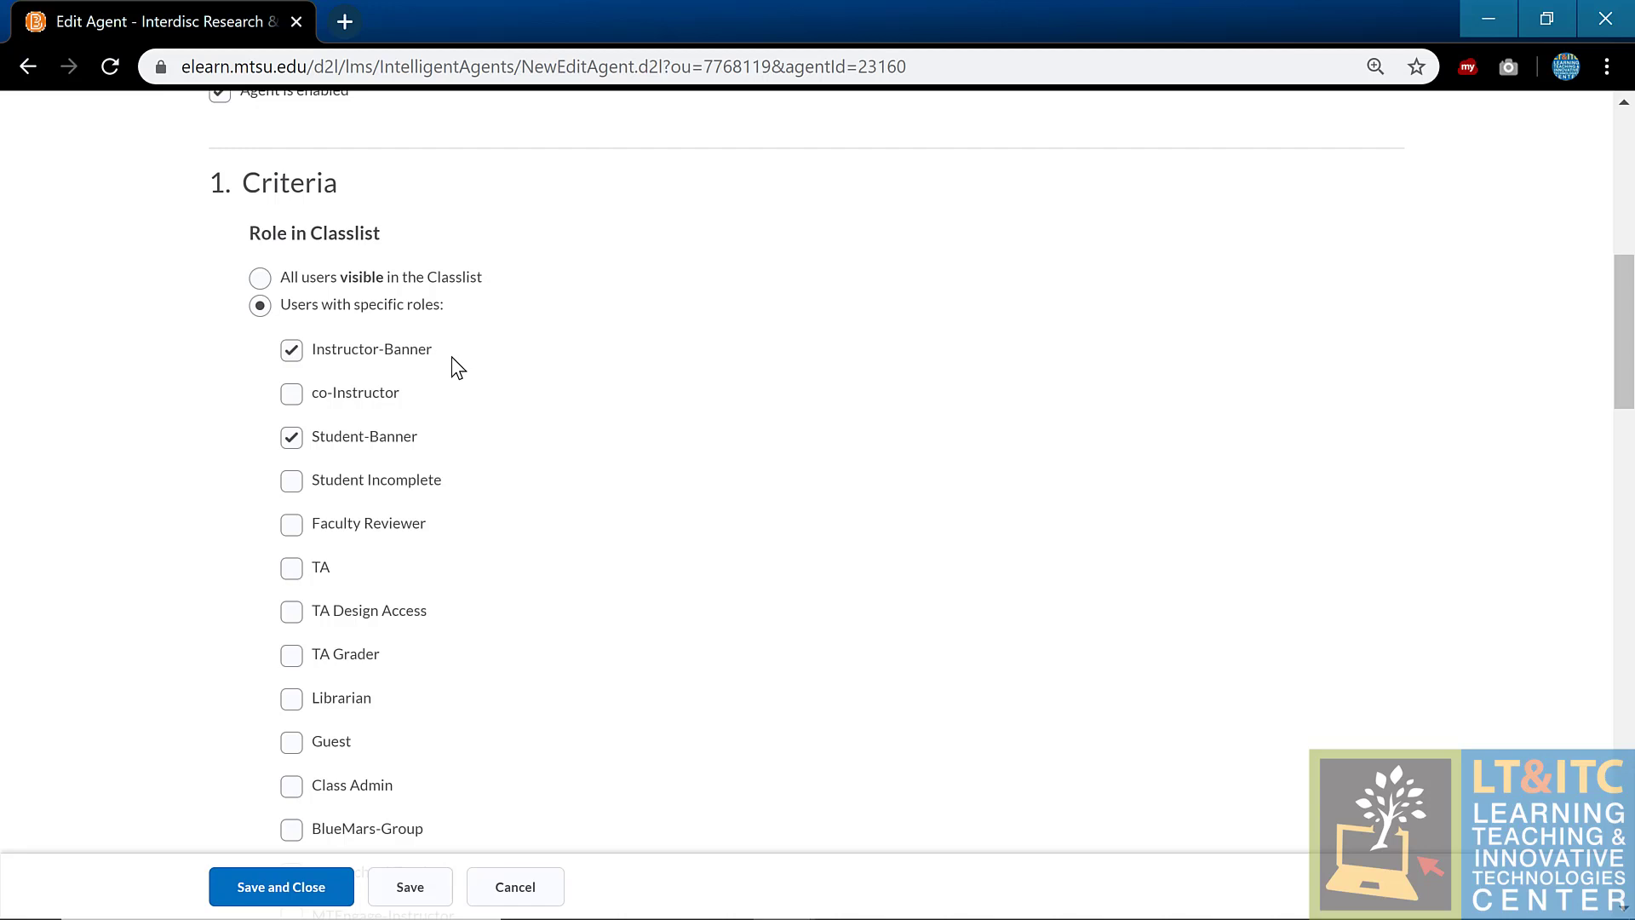
scroll(529, 380, "down", 9)
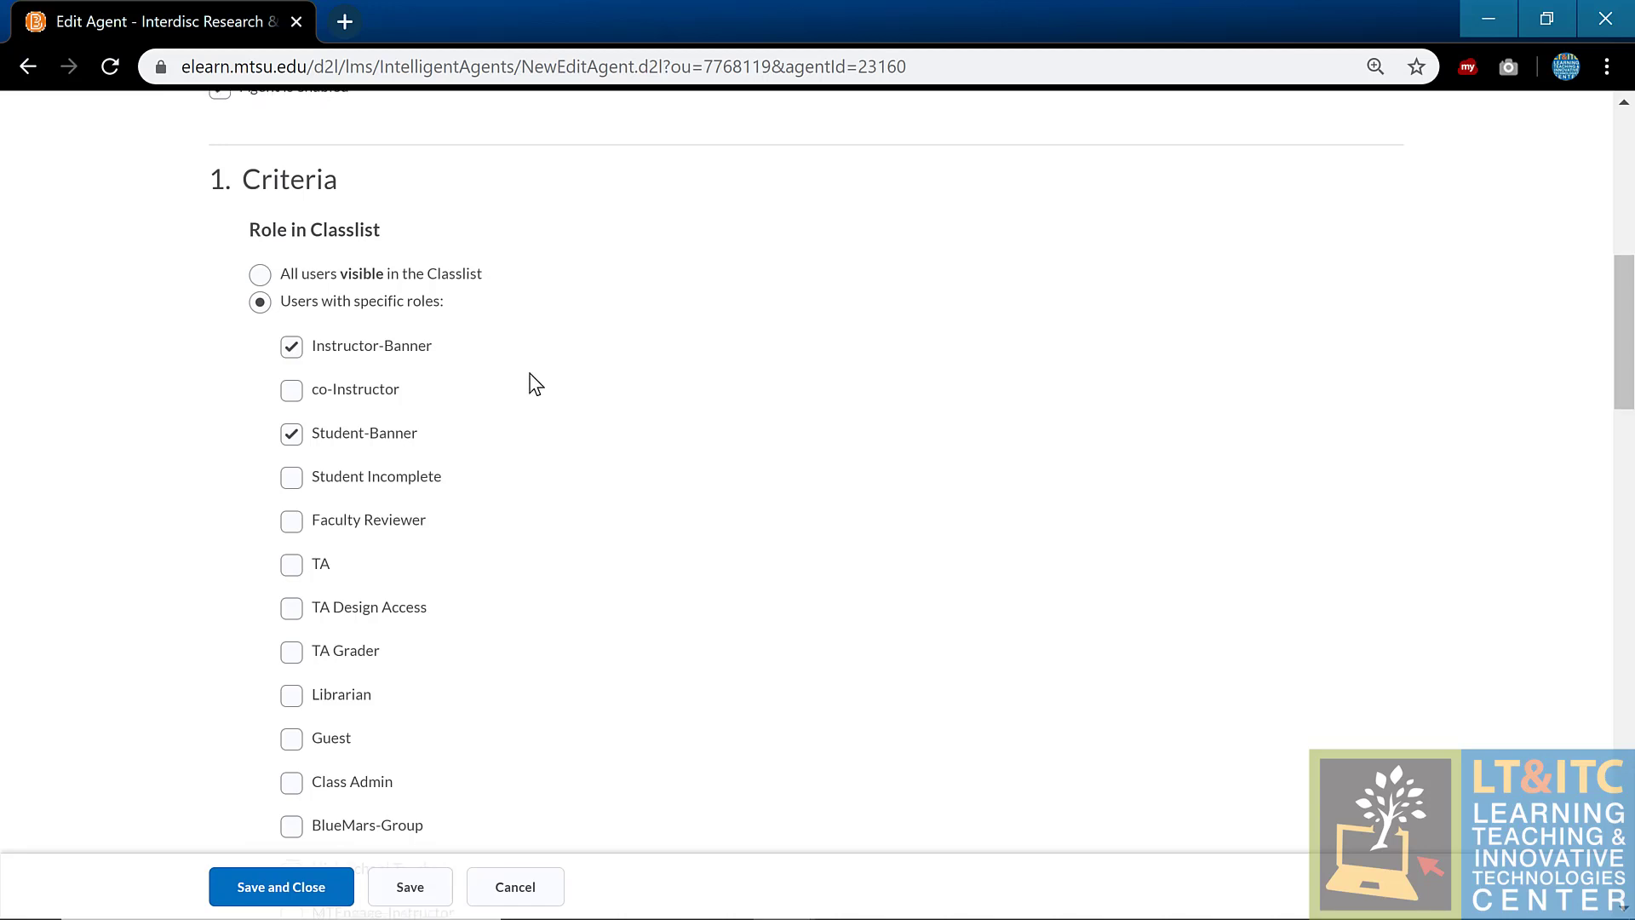
scroll(529, 379, "down", 2)
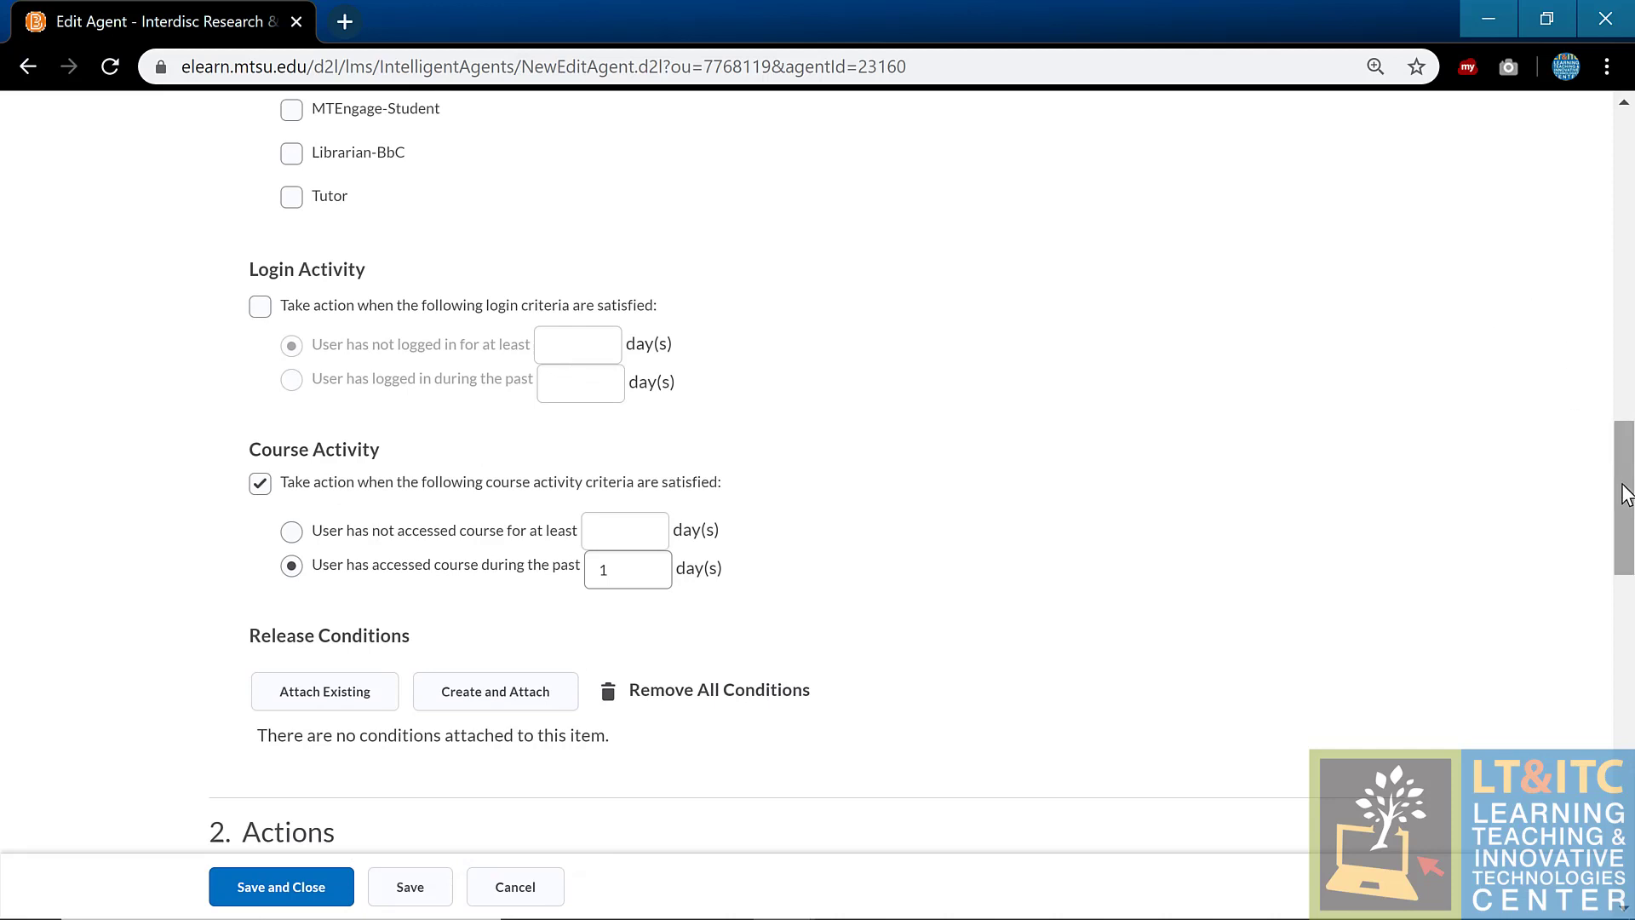
left_click_drag(1623, 484, 1625, 516)
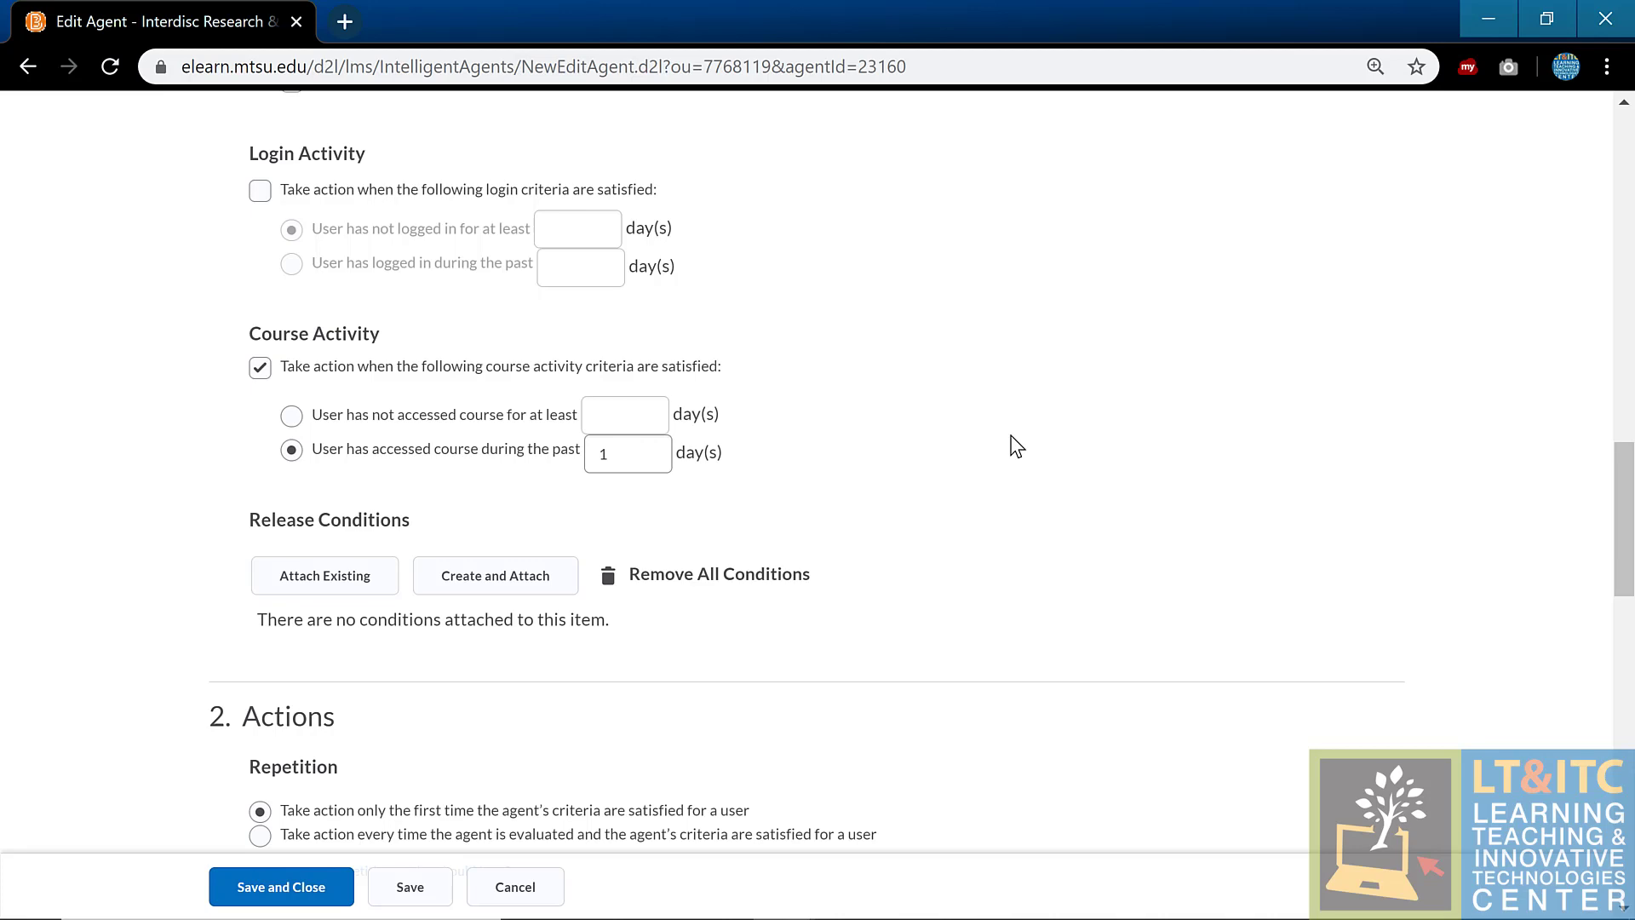
scroll(901, 444, "down", 6)
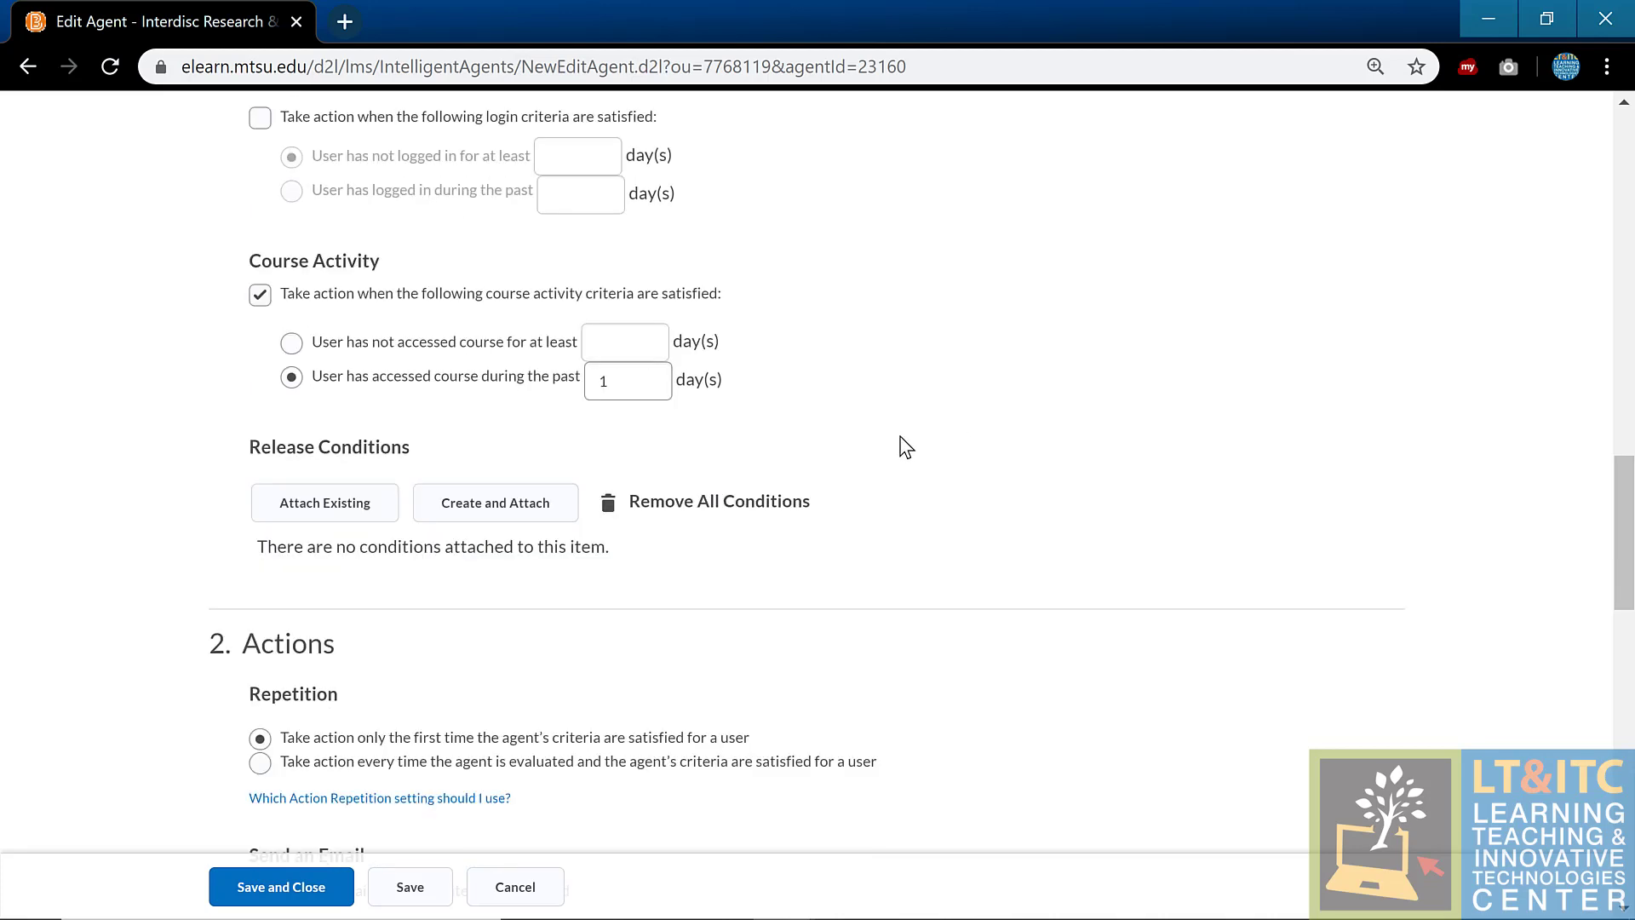
scroll(897, 432, "down", 2)
scroll(898, 438, "up", 1)
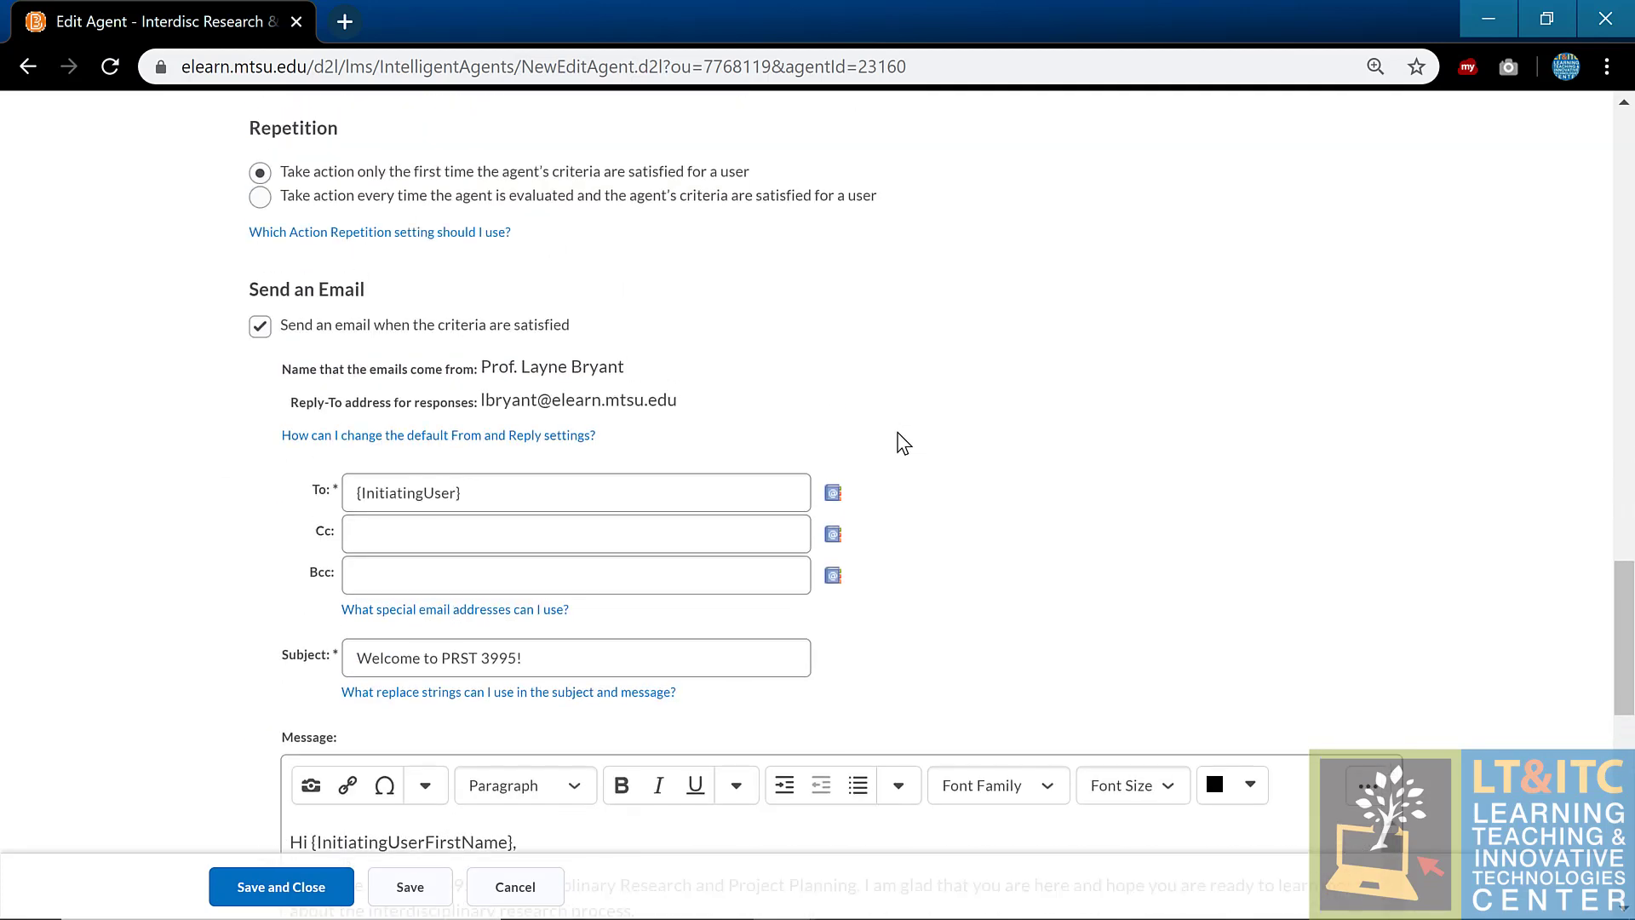
scroll(902, 443, "up", 2)
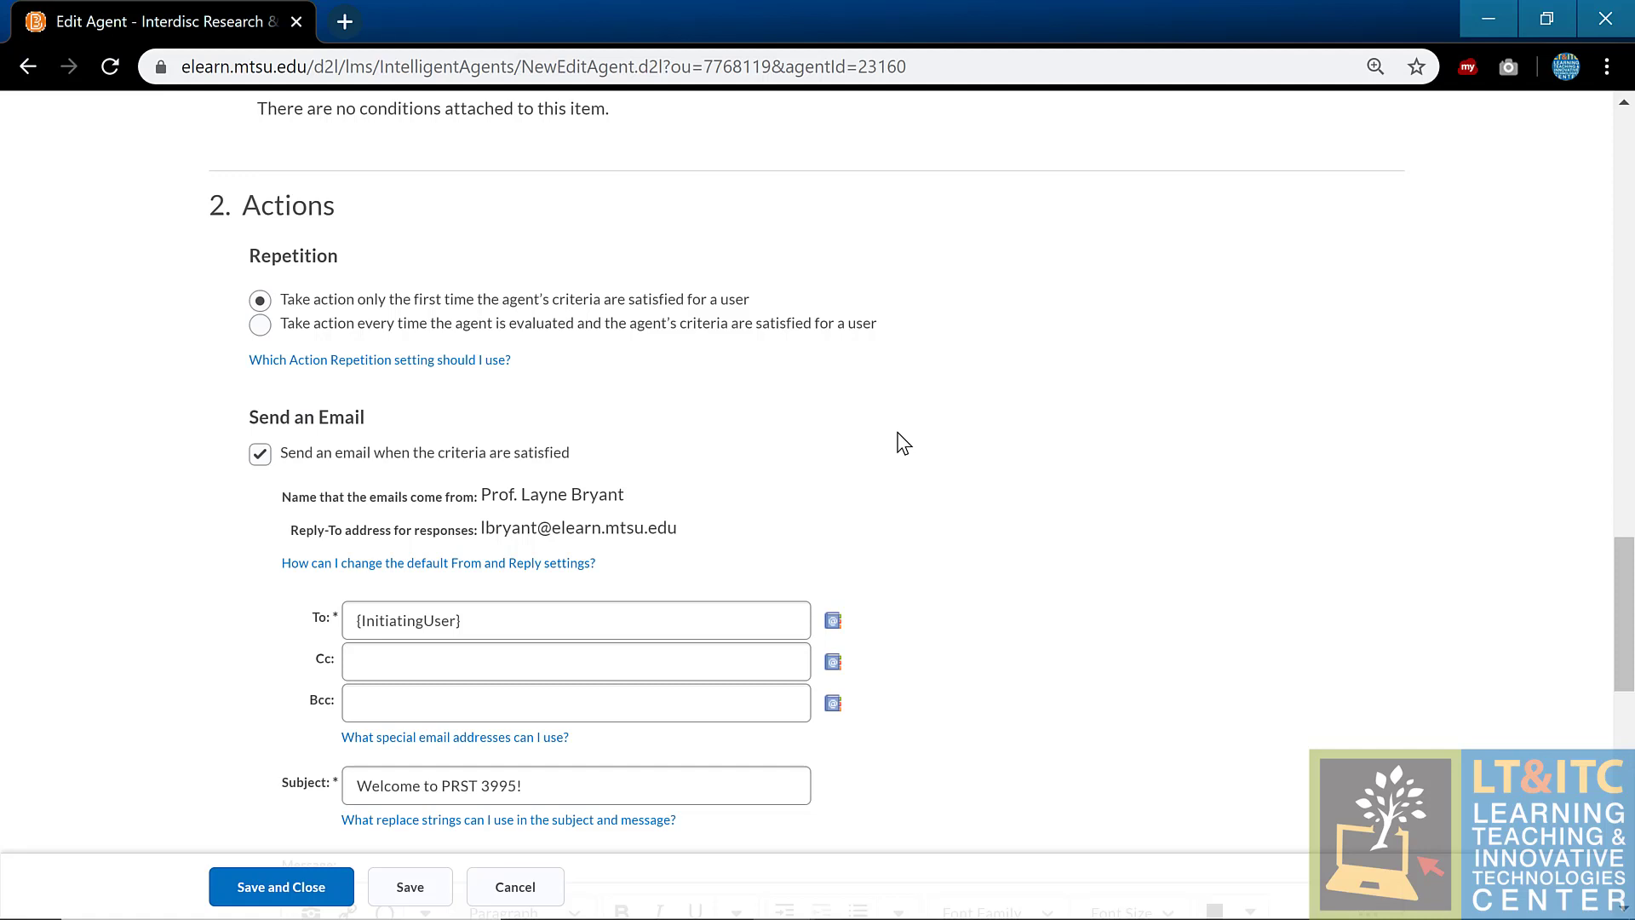
scroll(1428, 591, "down", 2)
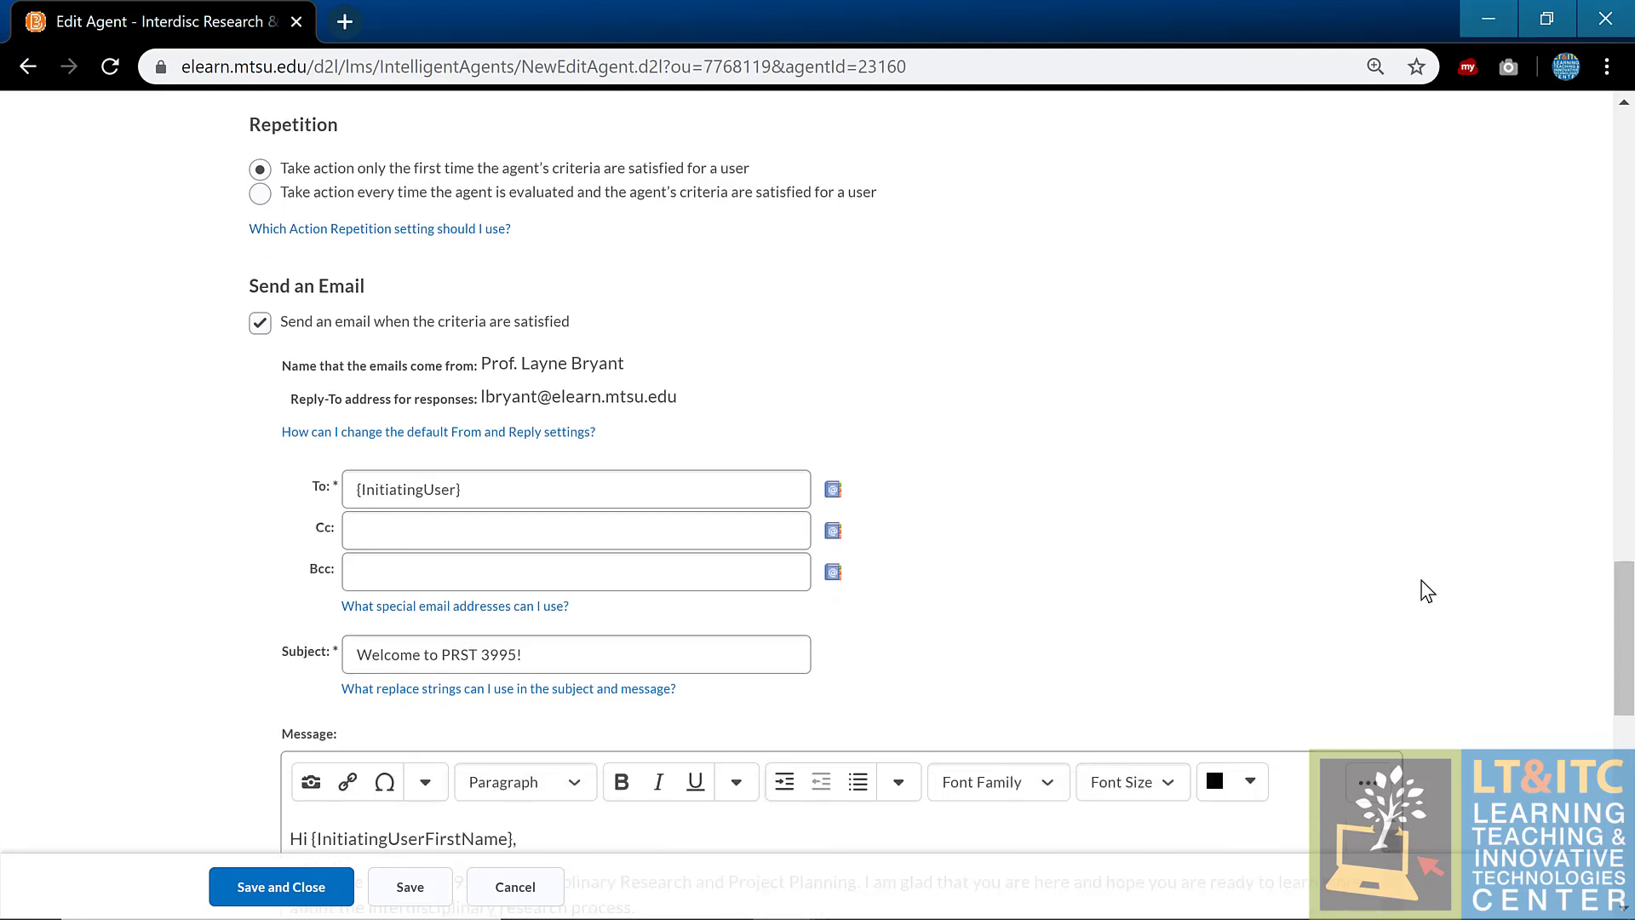
scroll(1427, 591, "down", 5)
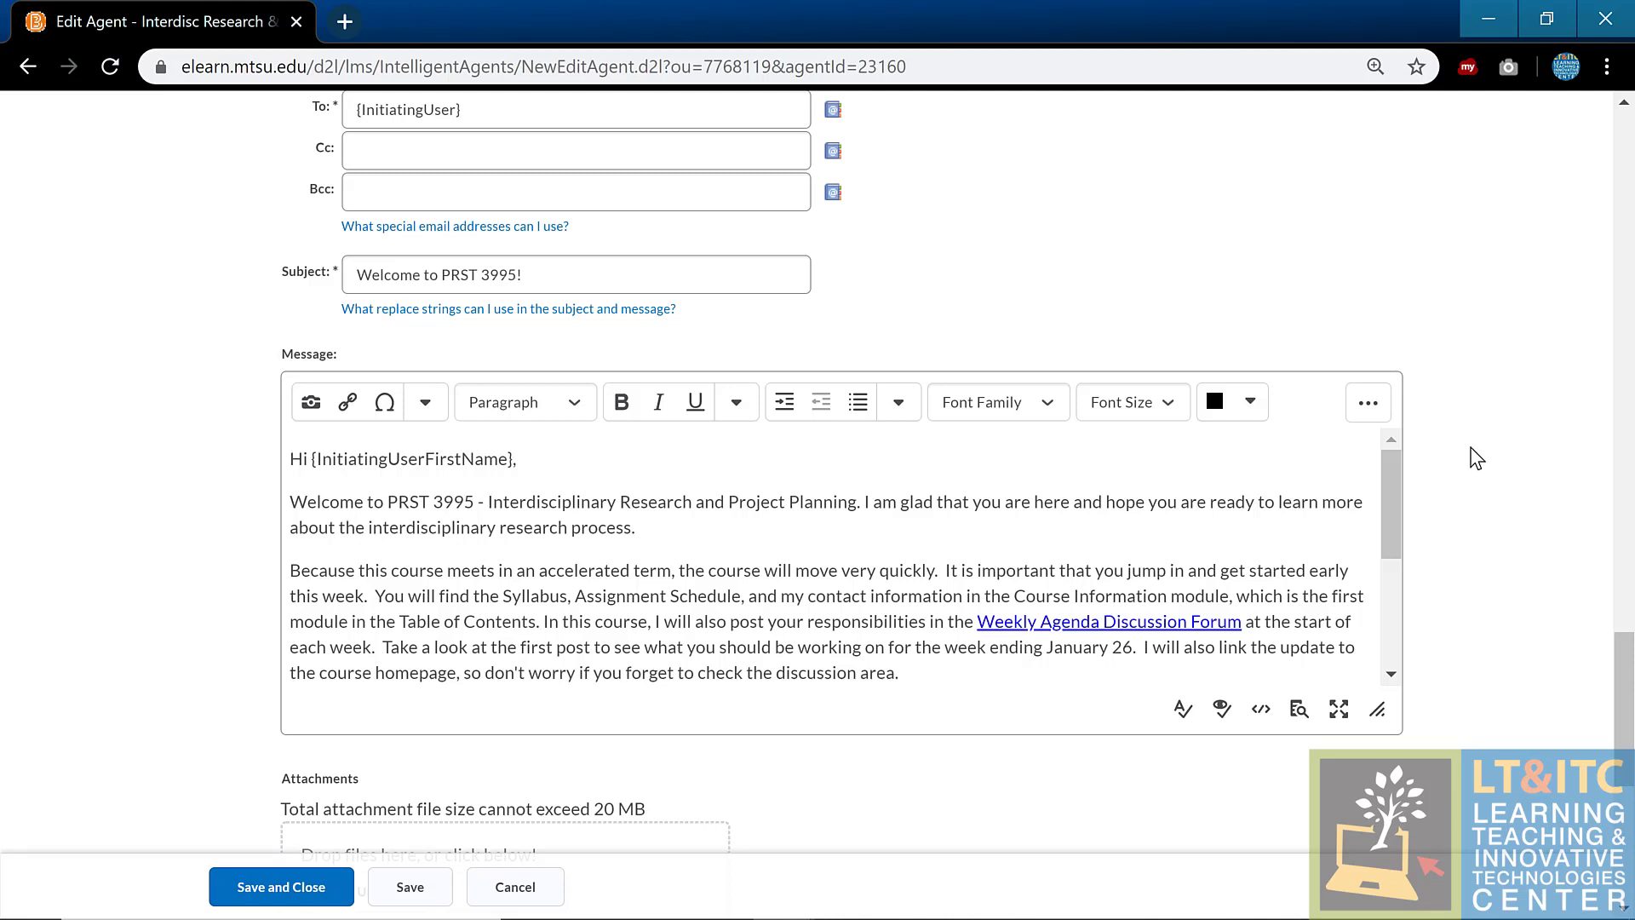
scroll(1553, 468, "down", 5)
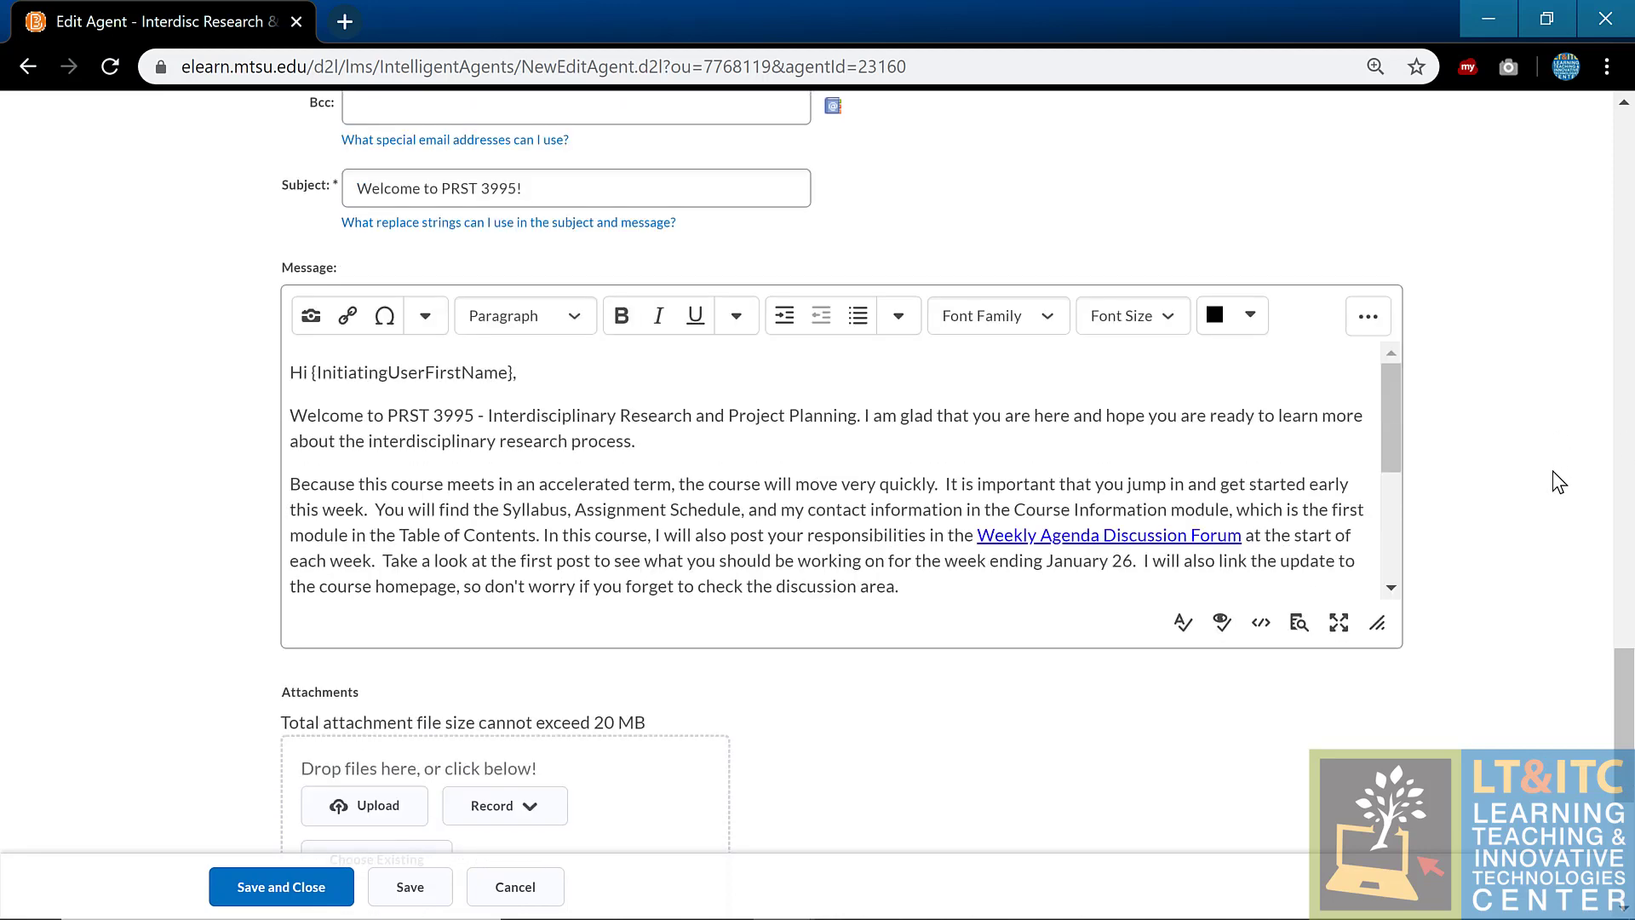
scroll(1556, 482, "down", 2)
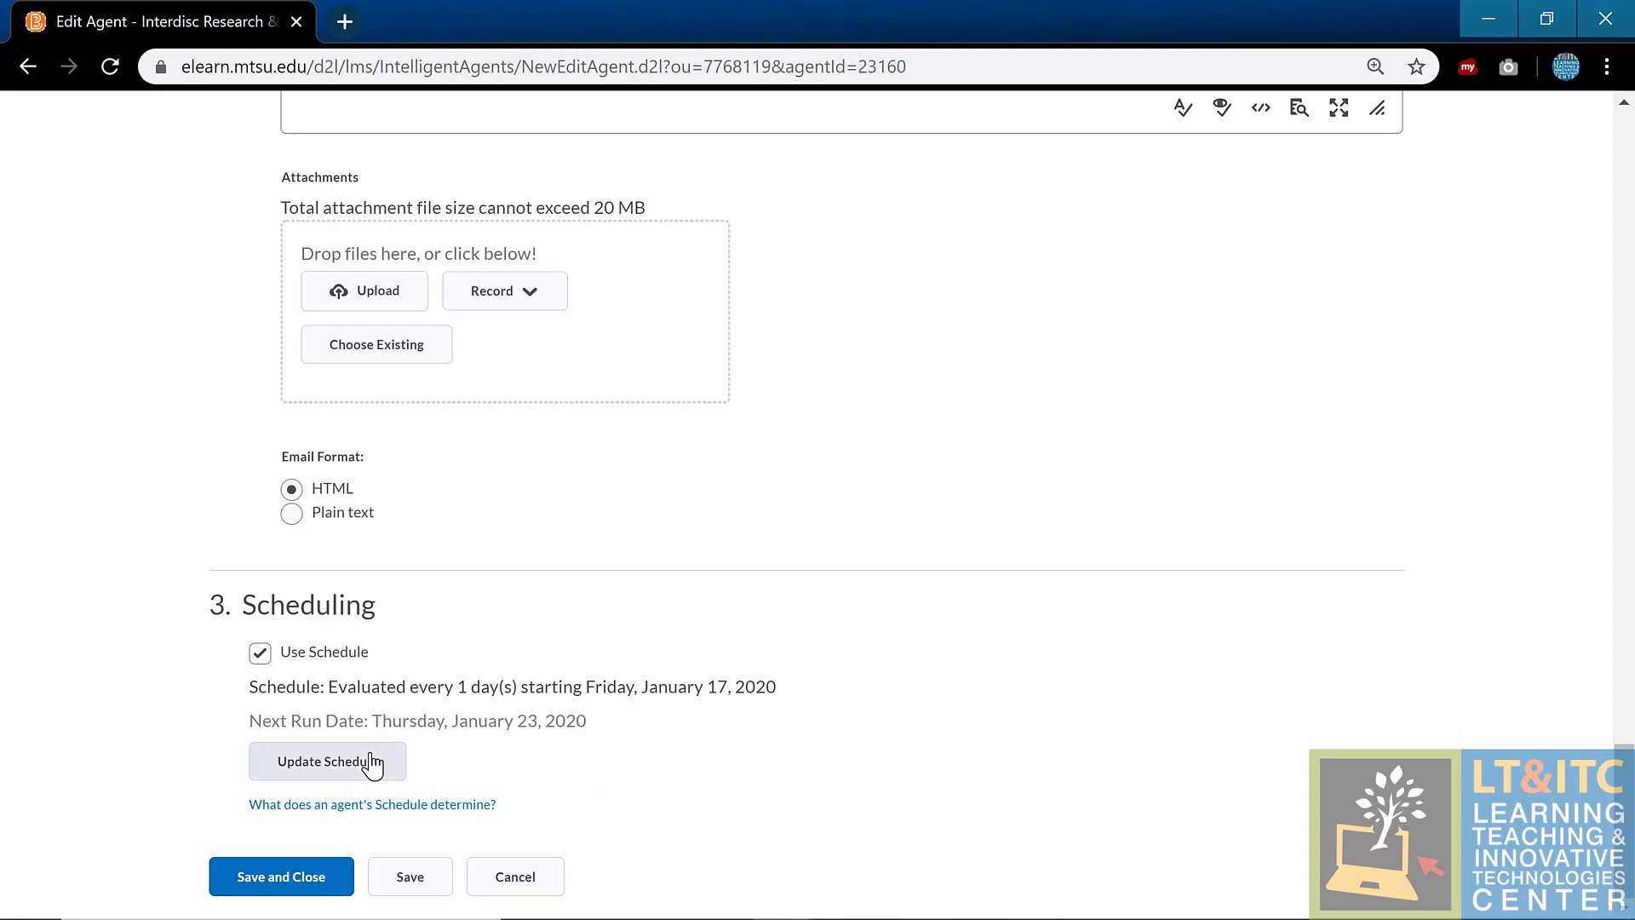
scroll(1034, 690, "up", 10)
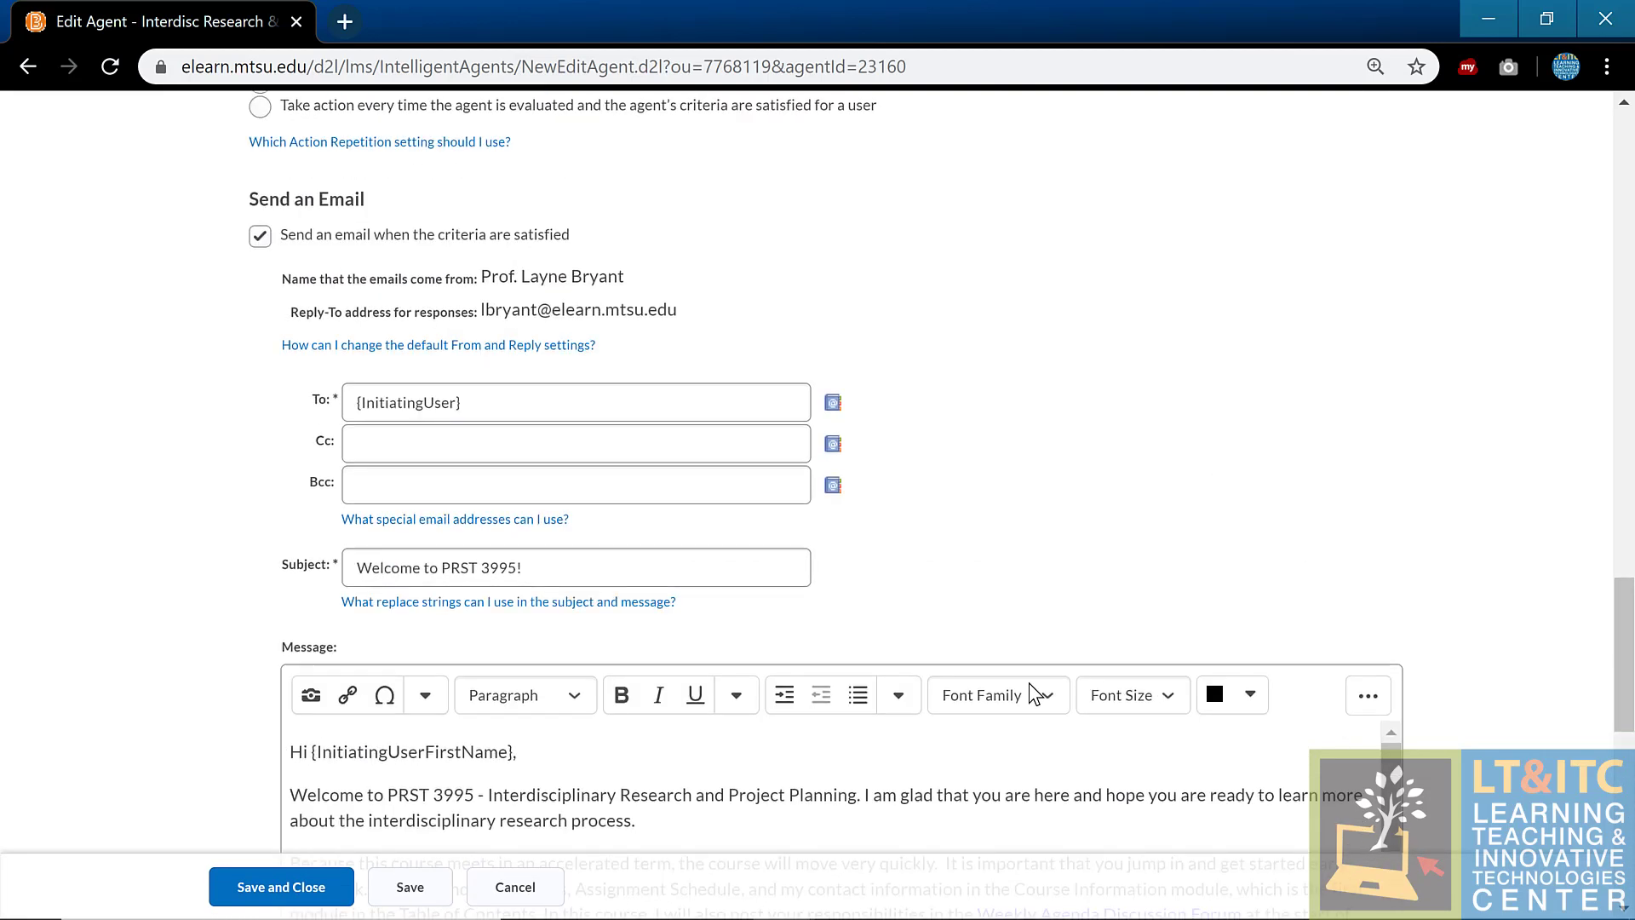
scroll(1029, 682, "up", 6)
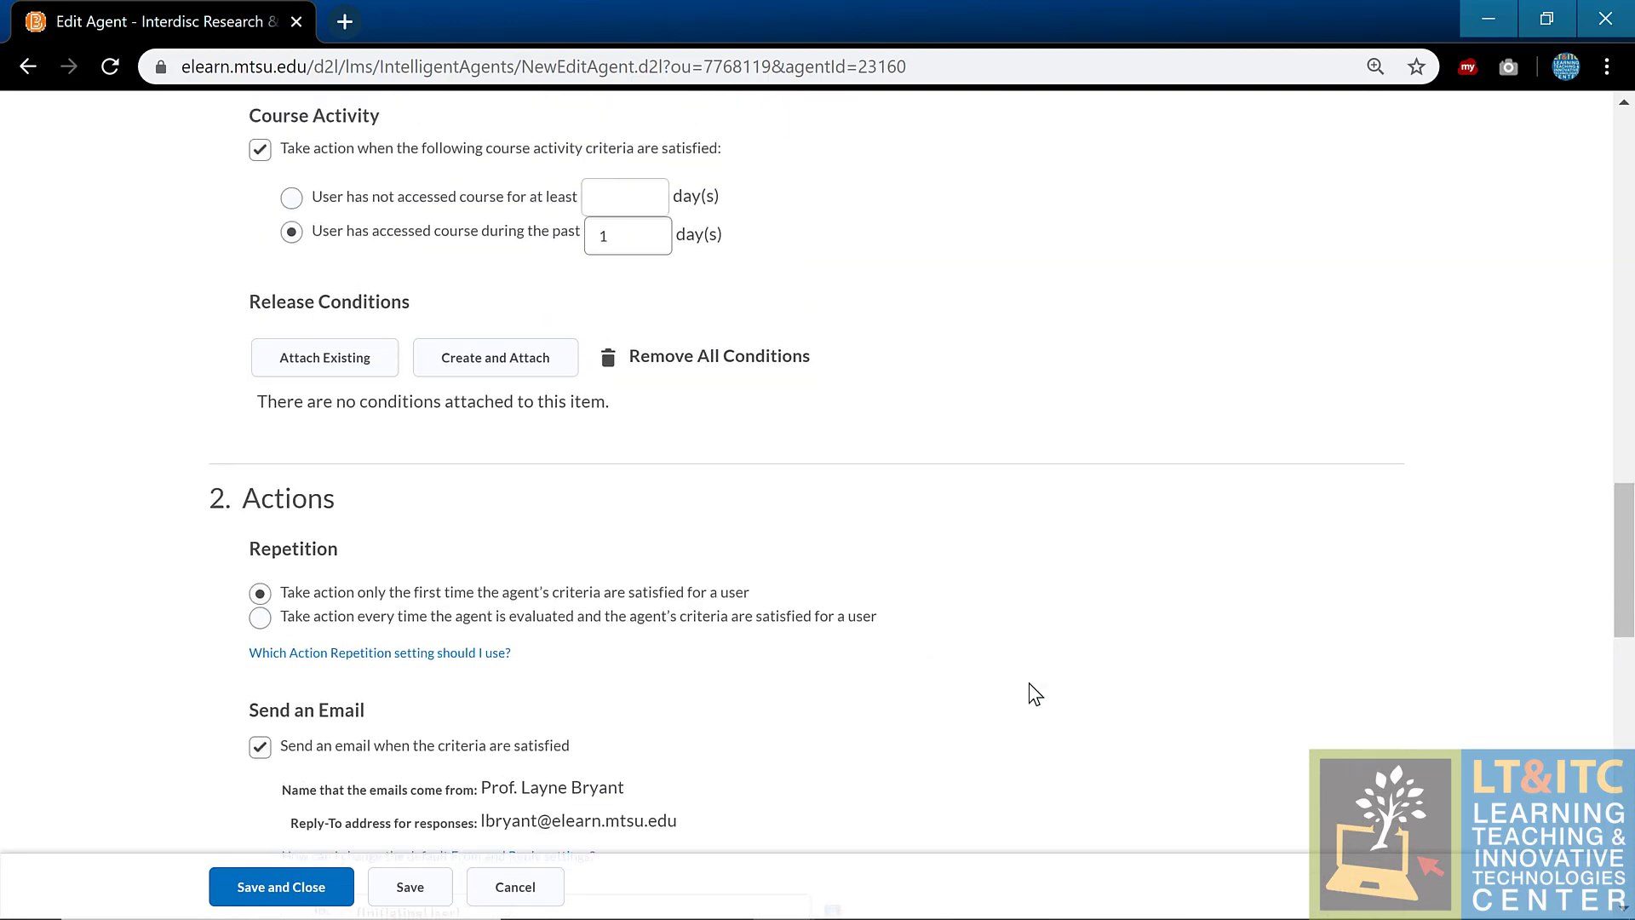
scroll(1033, 690, "down", 15)
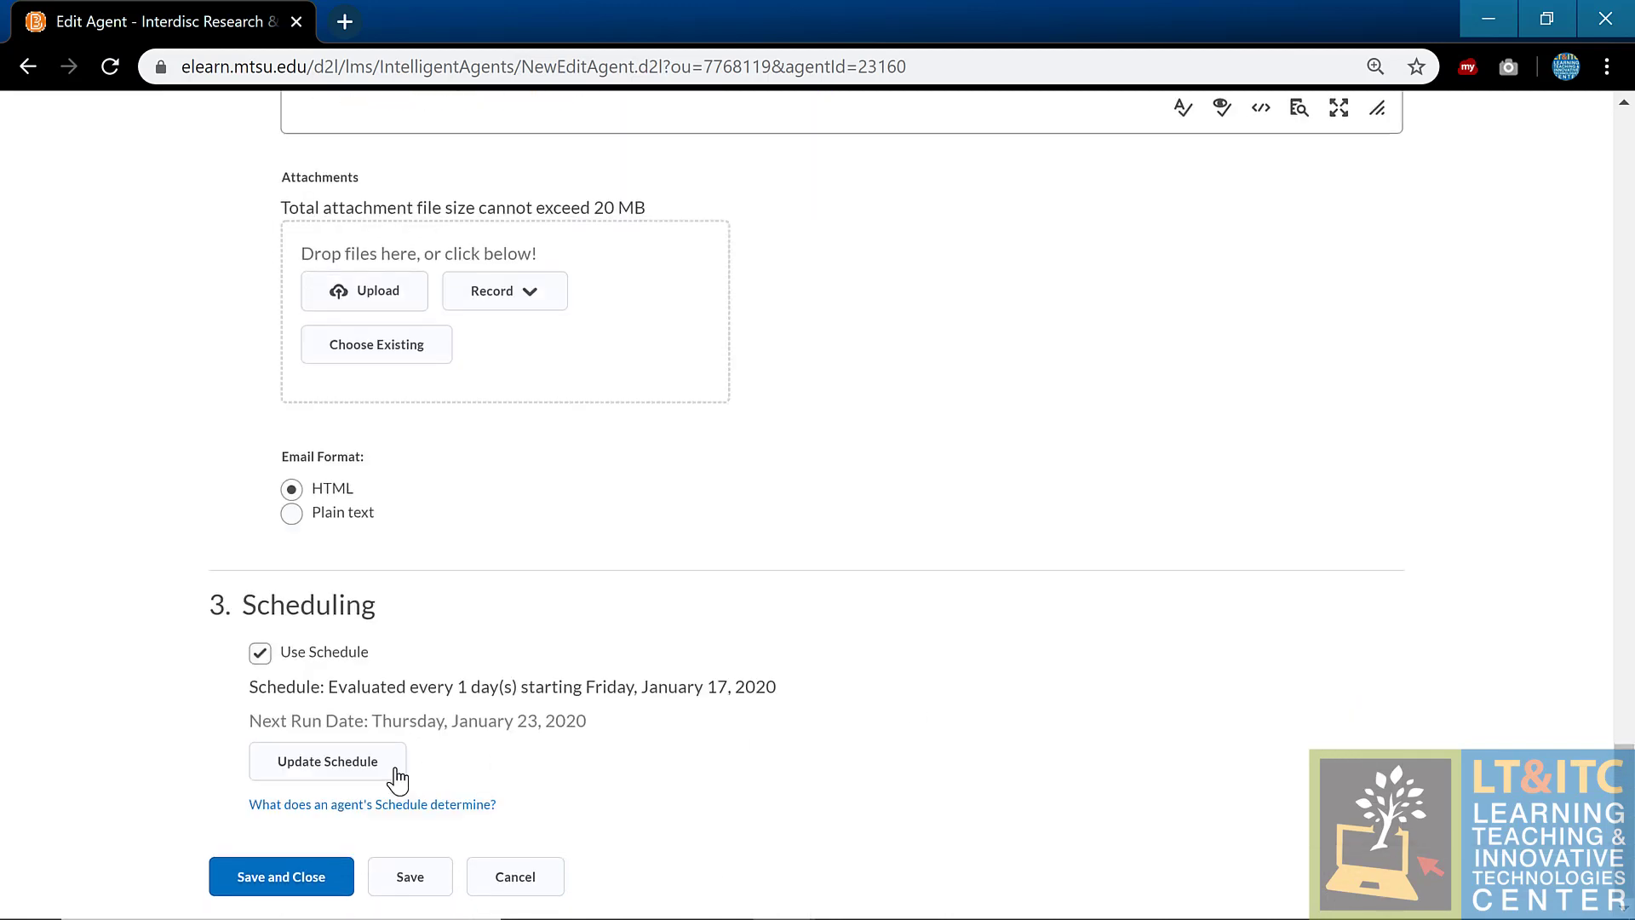
Step: Give the Welcome to Class Email agent's schedule an end date of January 26, 2020
left_click(378, 780)
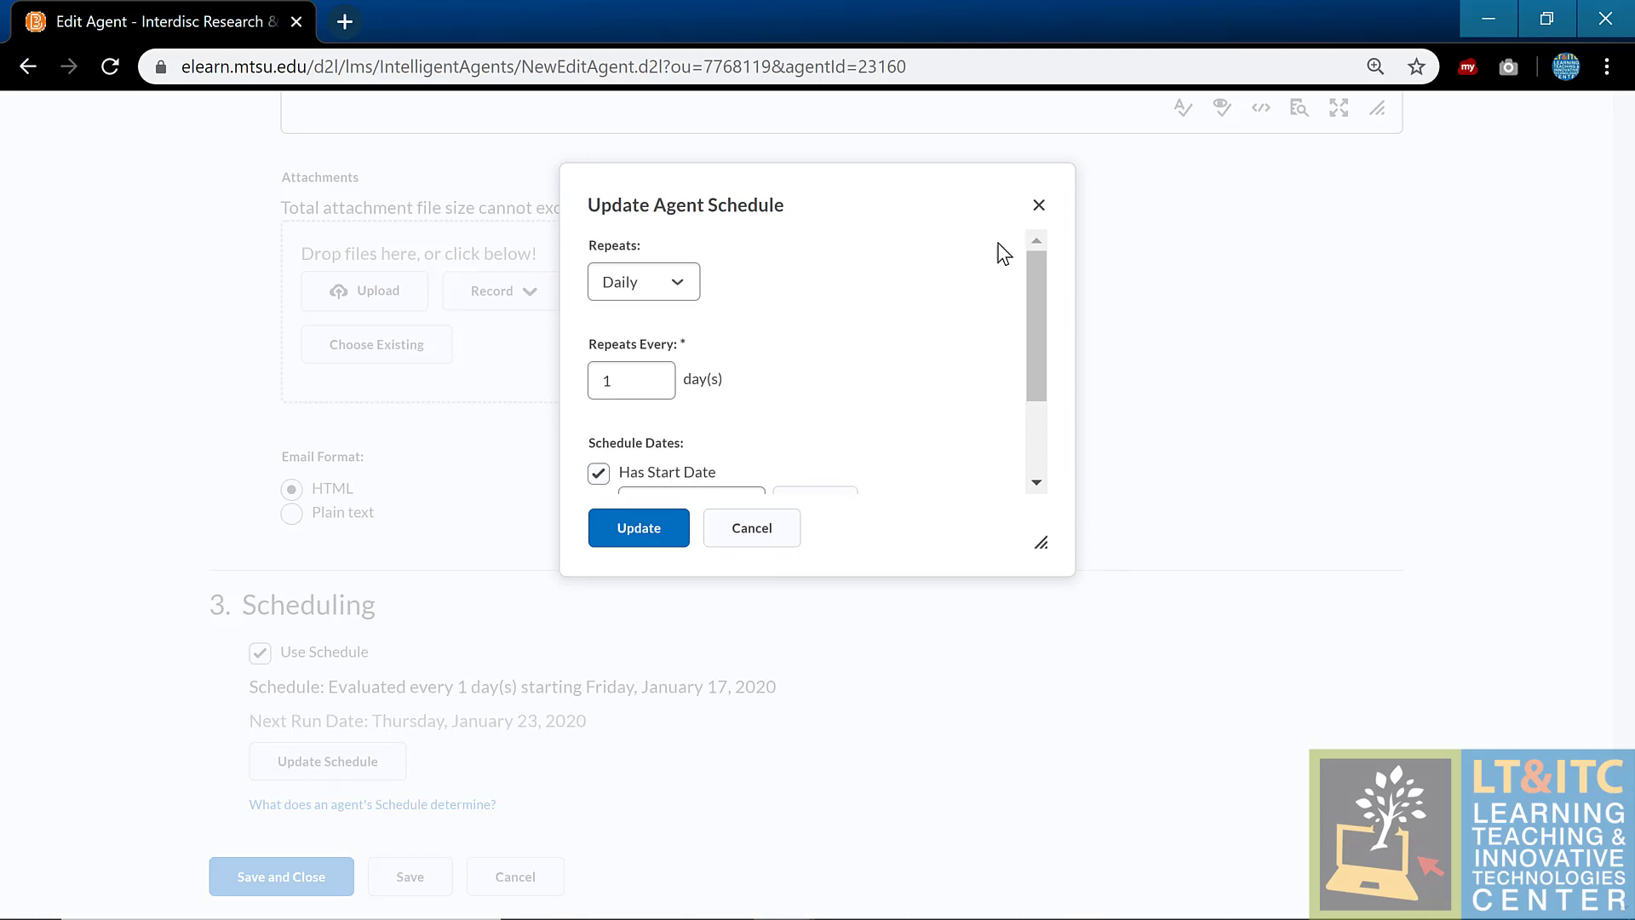
scroll(1033, 270, "down", 2)
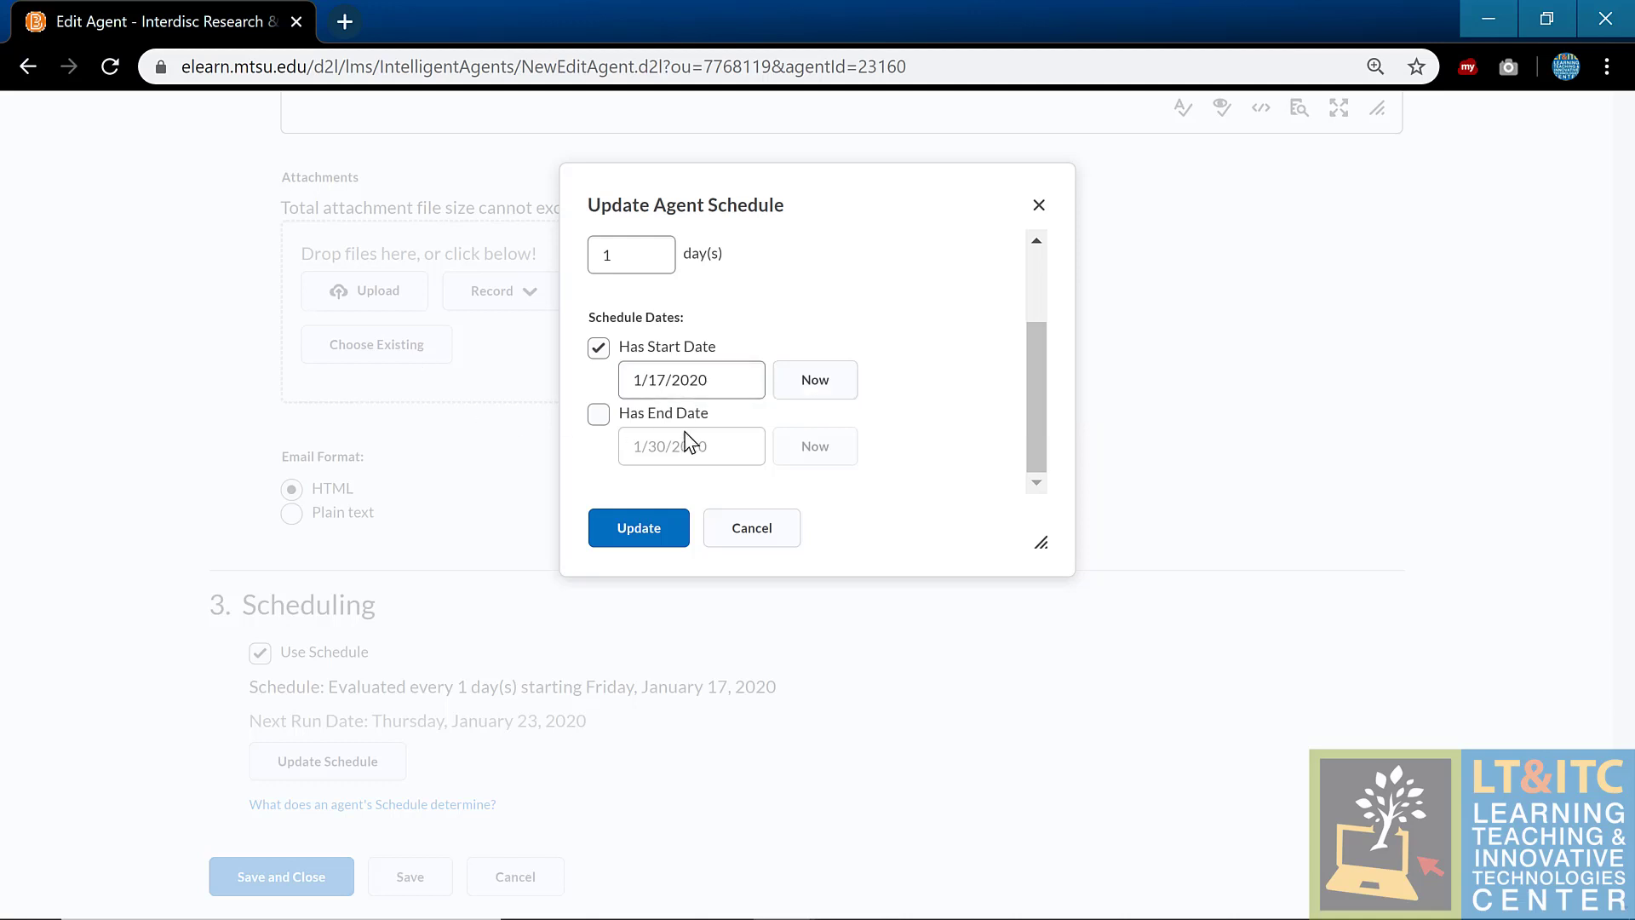
left_click(600, 415)
left_click(634, 444)
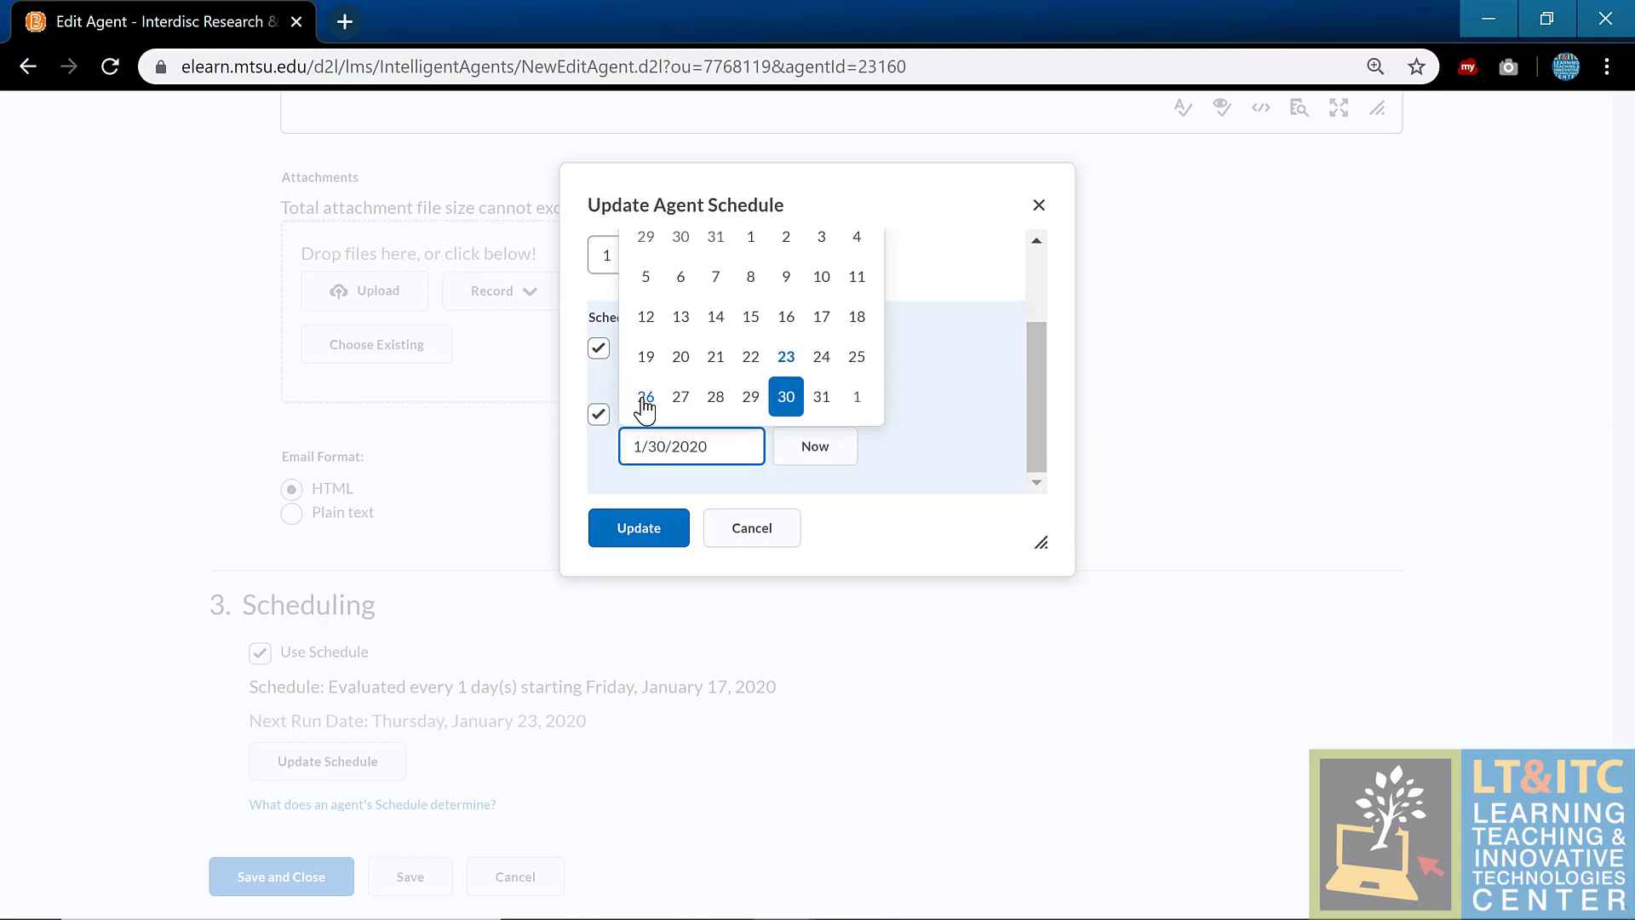
left_click(645, 397)
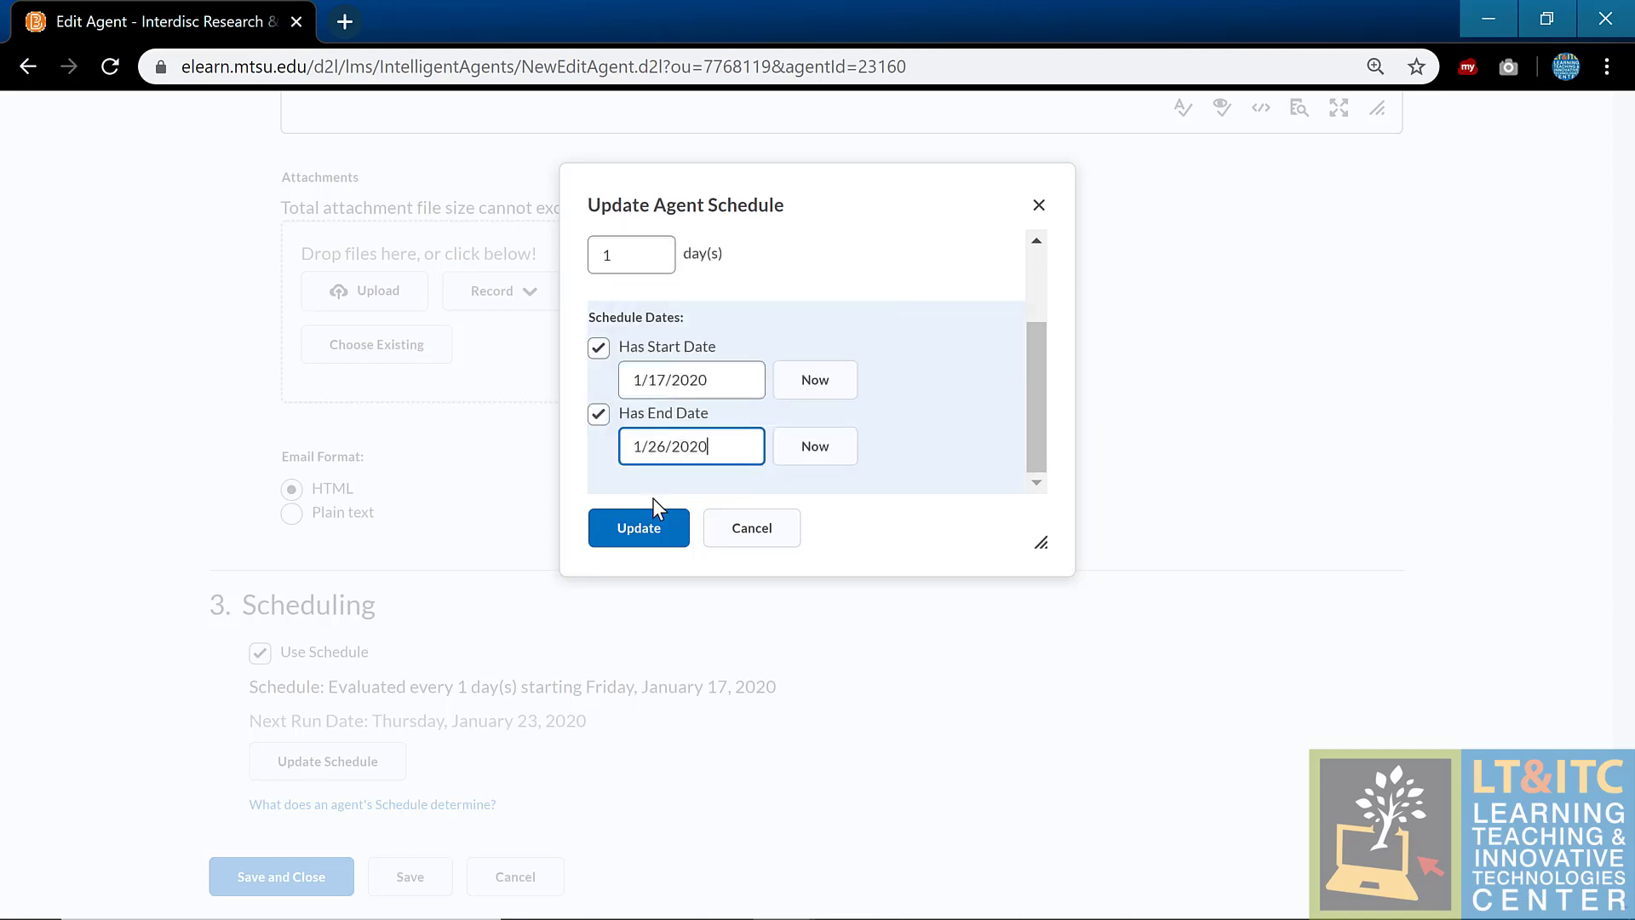
left_click(641, 528)
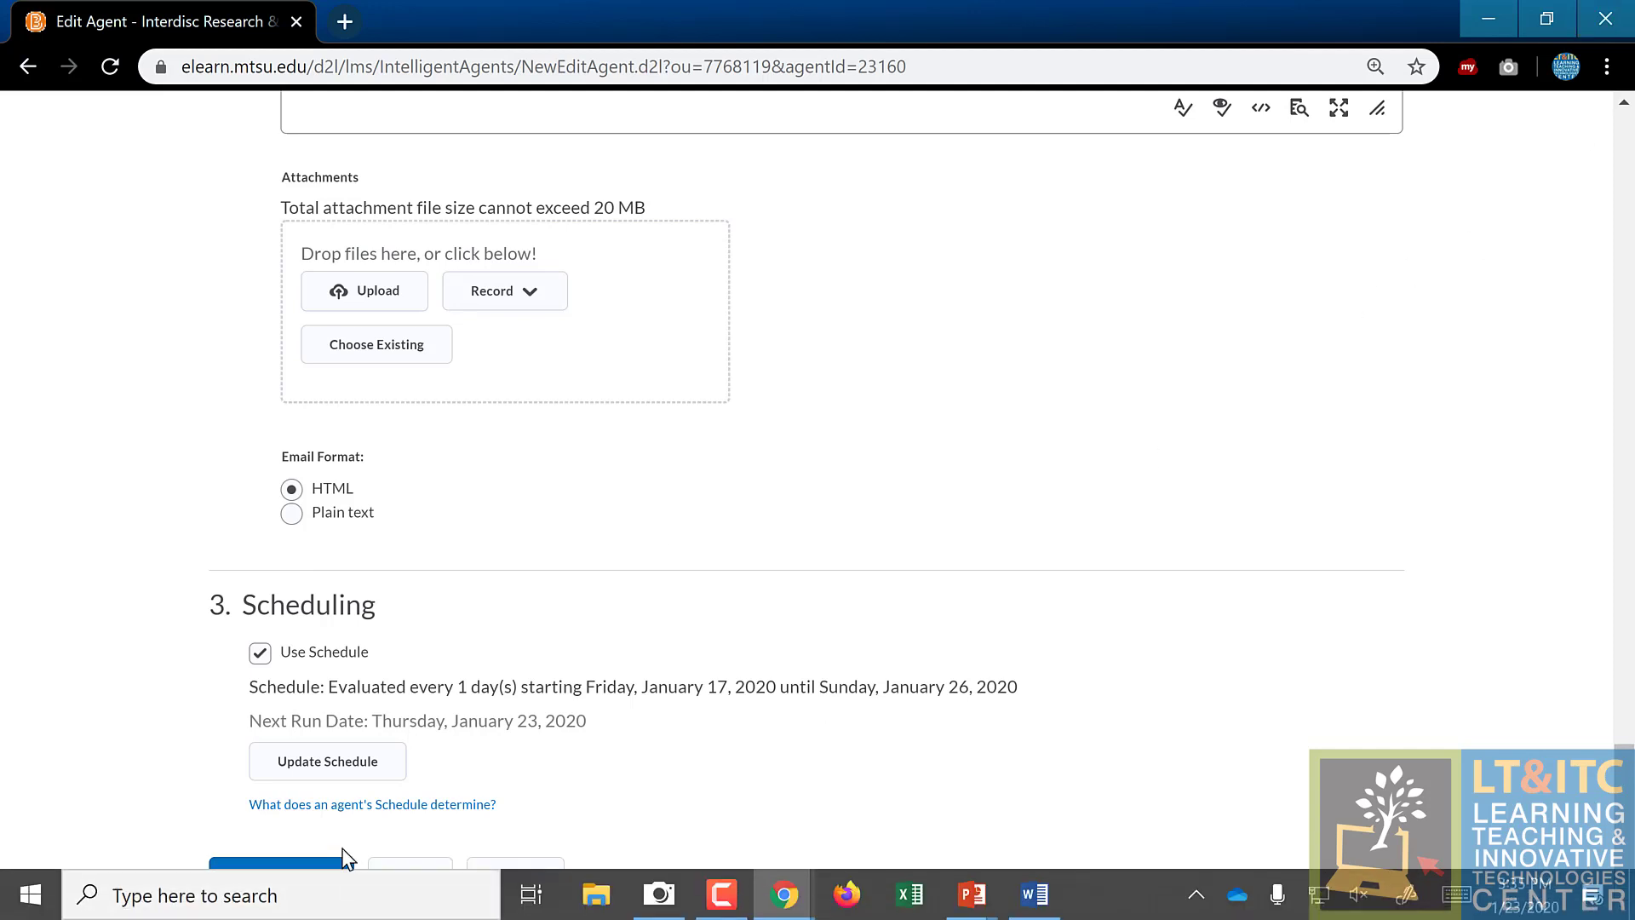
Step: Save and close the Welcome to Class Email agent, confirming the Agent Changed dialog
left_click(326, 881)
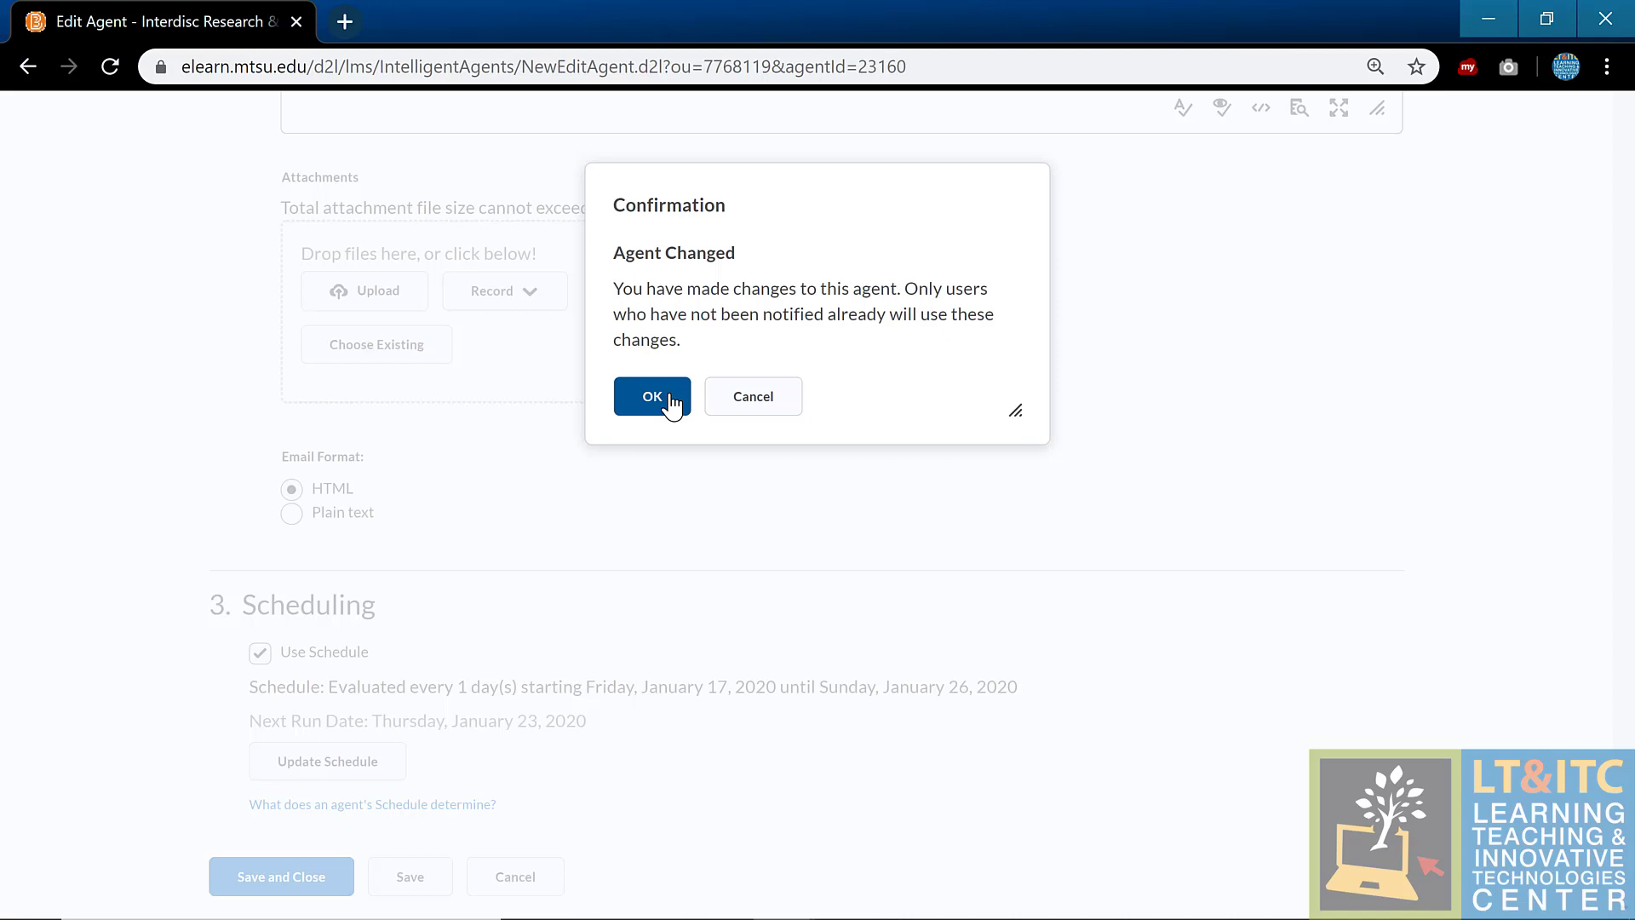
left_click(671, 402)
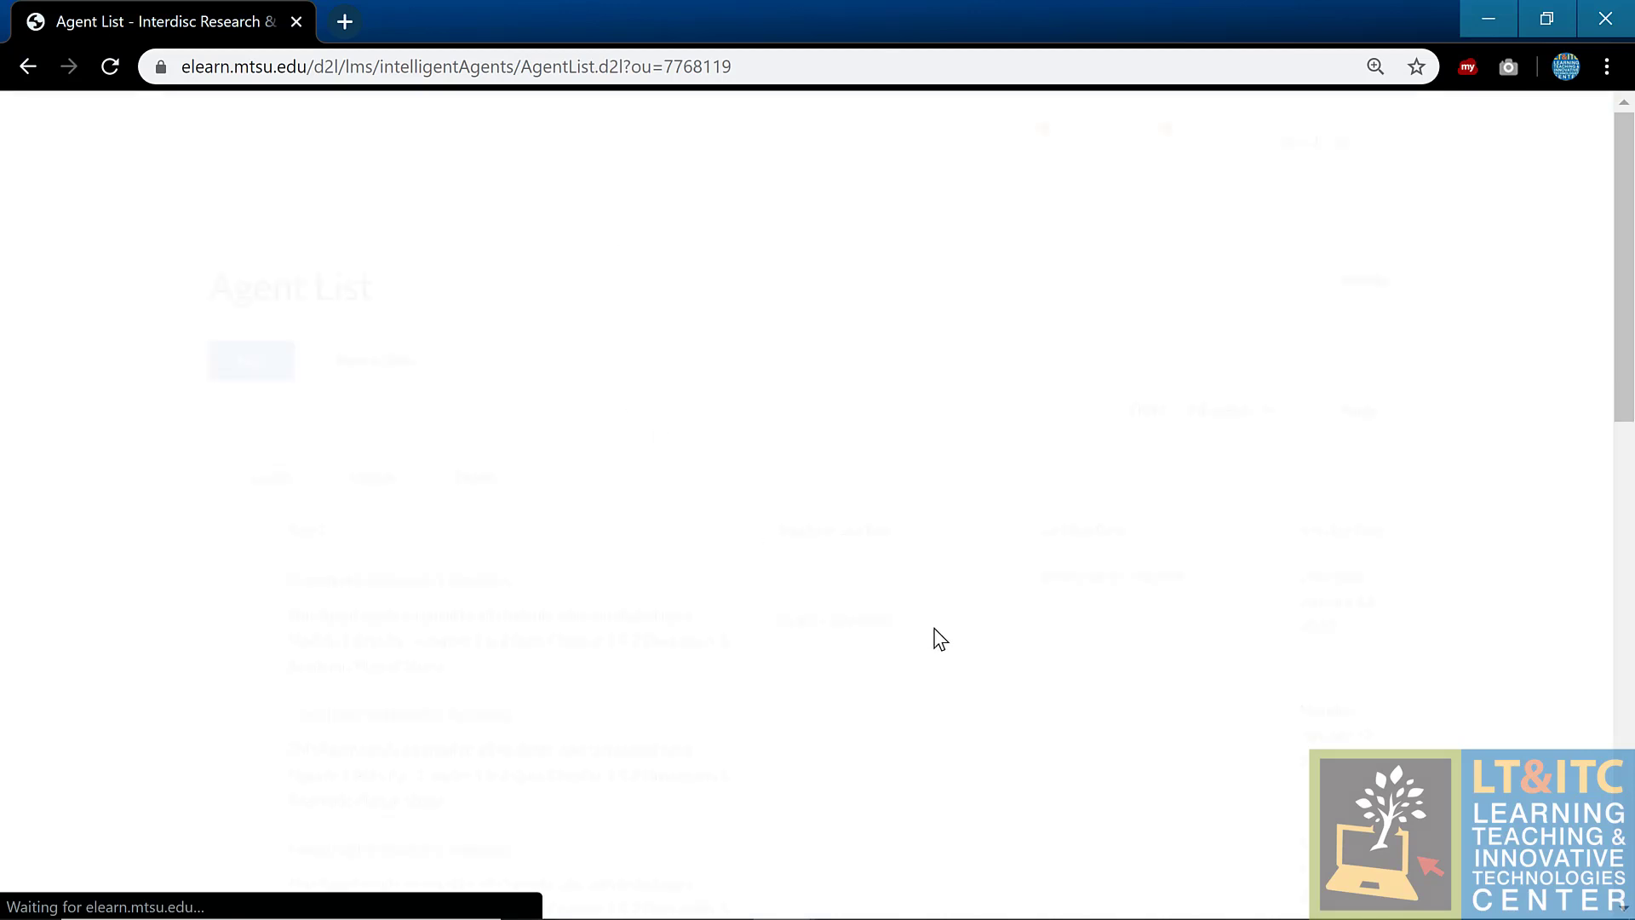
Step: View the welcome agent's Jan 22, 2020 run listing 4 users emailed
scroll(1418, 620, "down", 9)
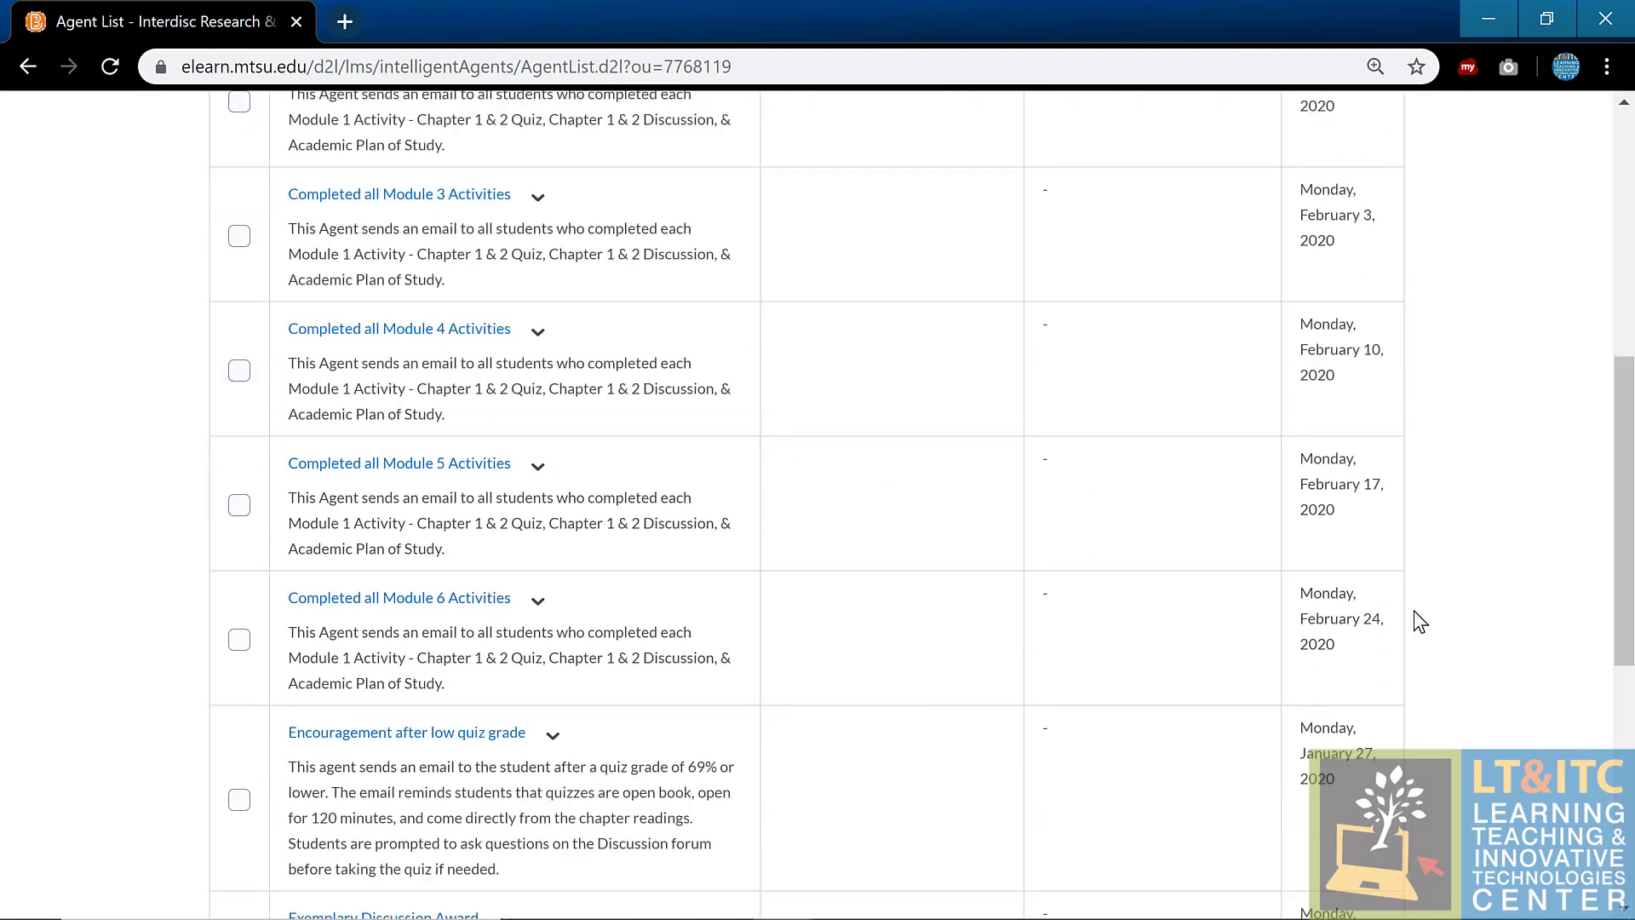
scroll(1420, 621, "down", 7)
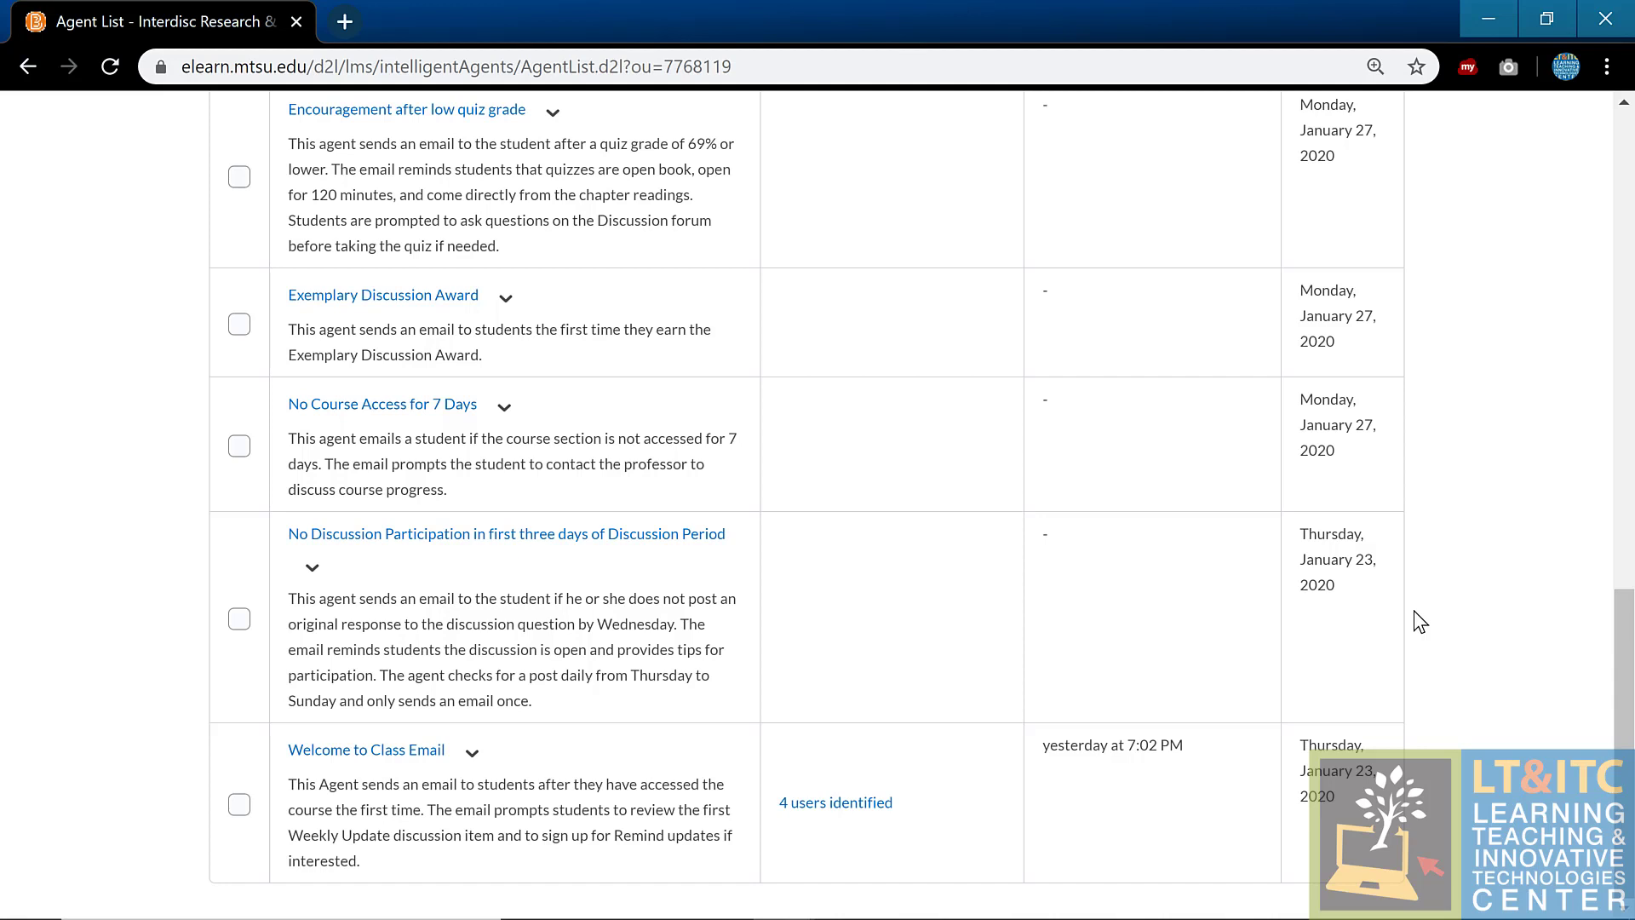
left_click(822, 805)
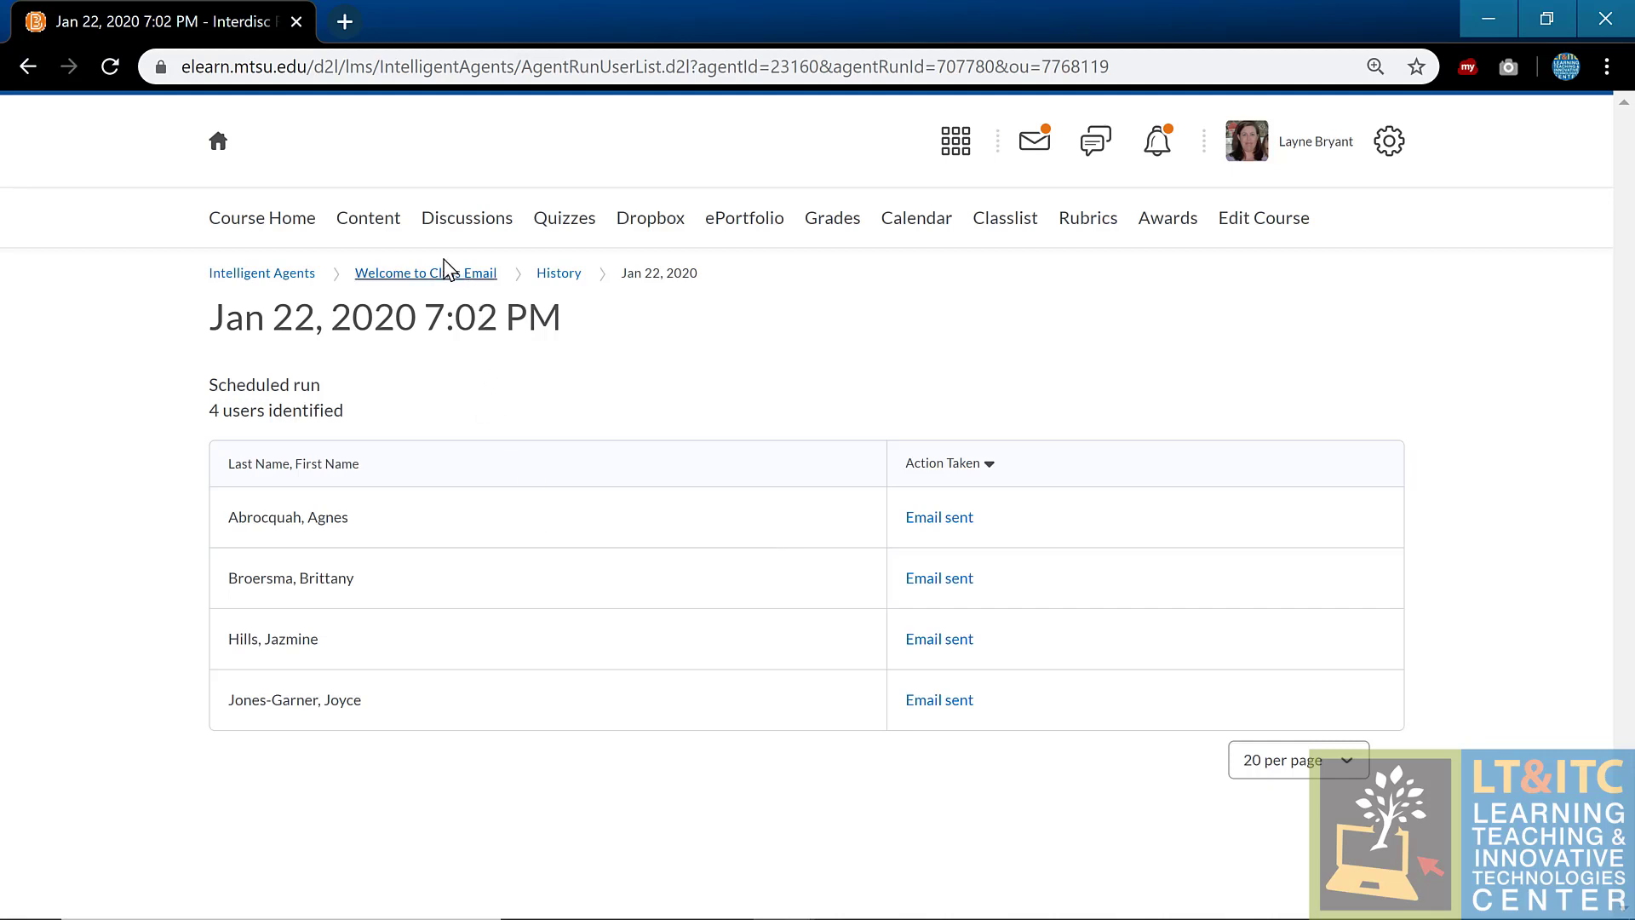
Step: Reopen the Welcome to Class Email agent and save it, prompting the Agent Changed warning
left_click(380, 279)
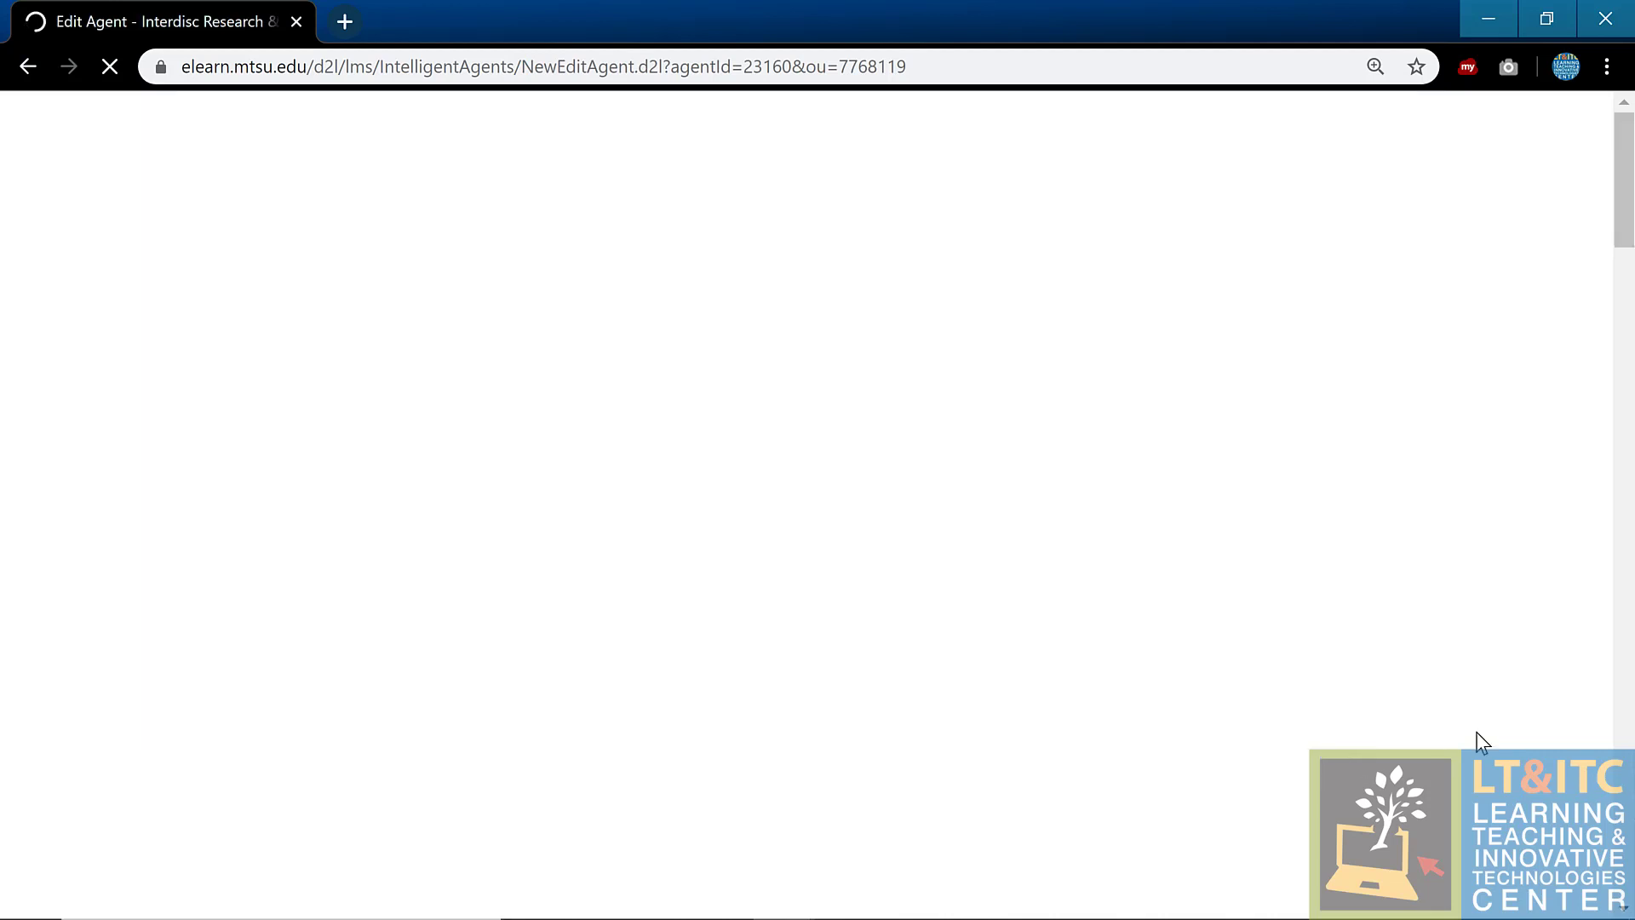
scroll(978, 614, "down", 15)
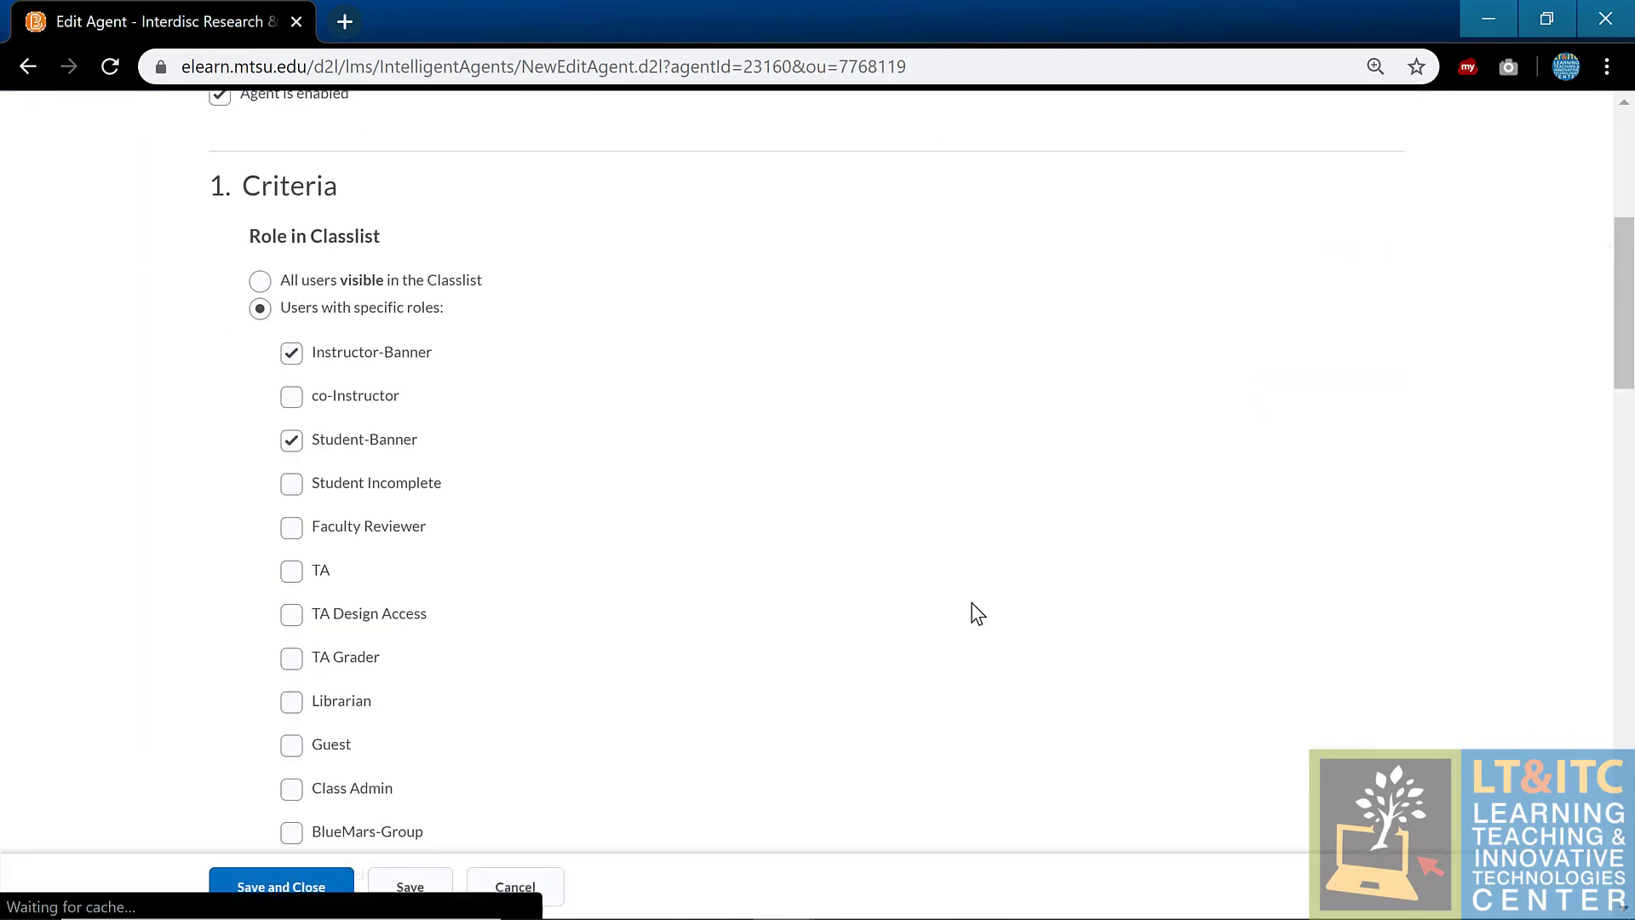
scroll(973, 609, "down", 12)
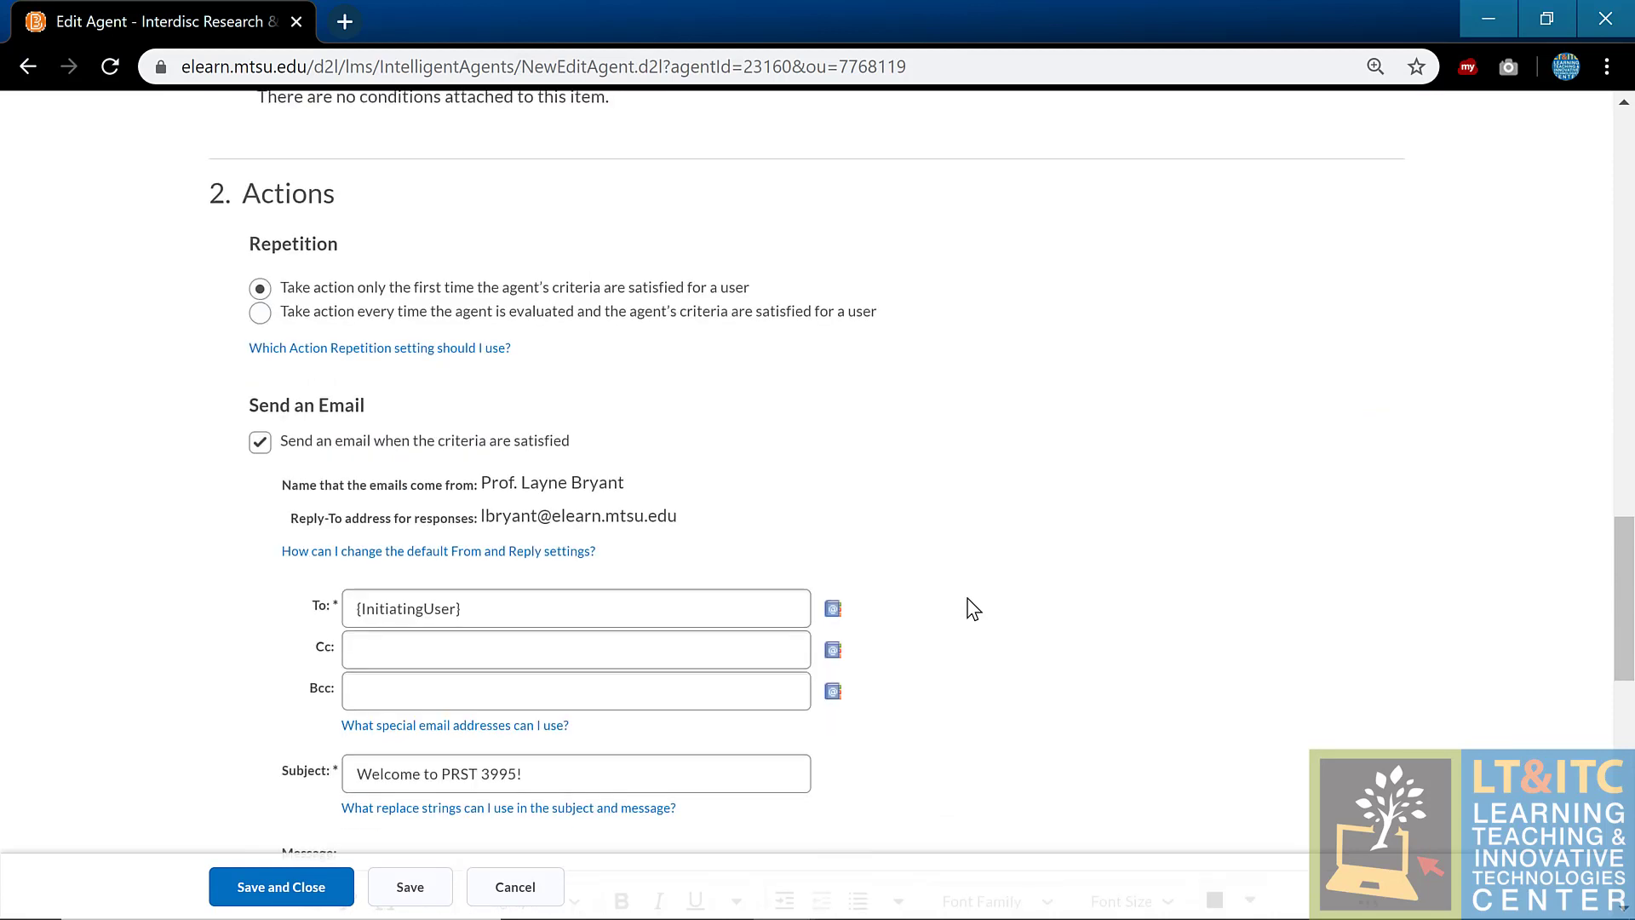
left_click(730, 525)
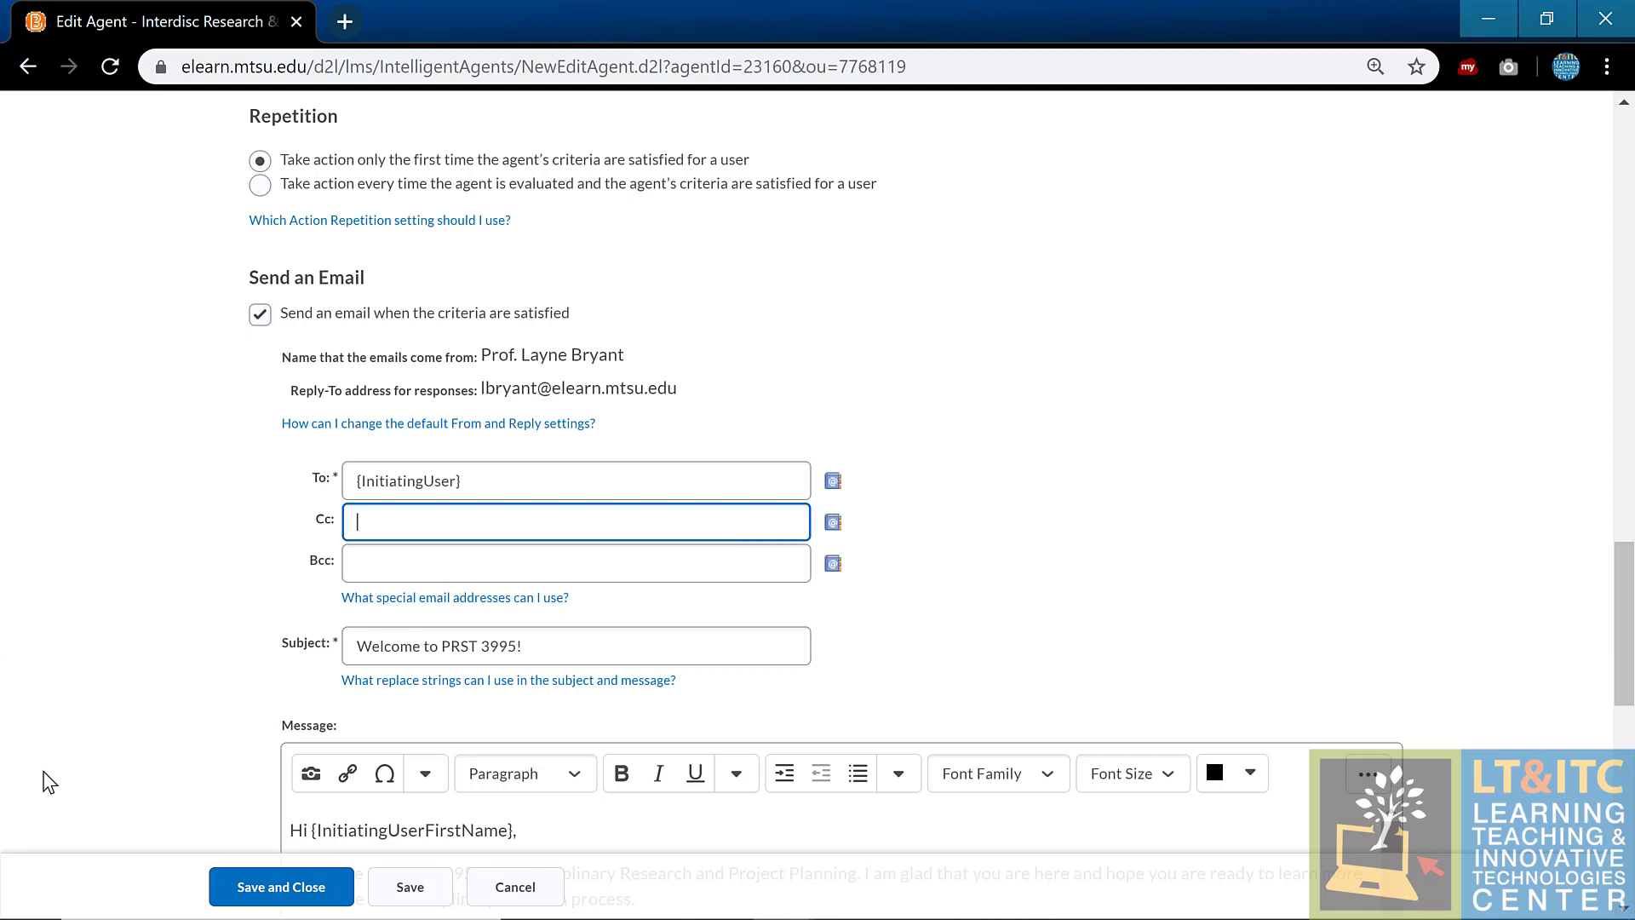
left_click(235, 894)
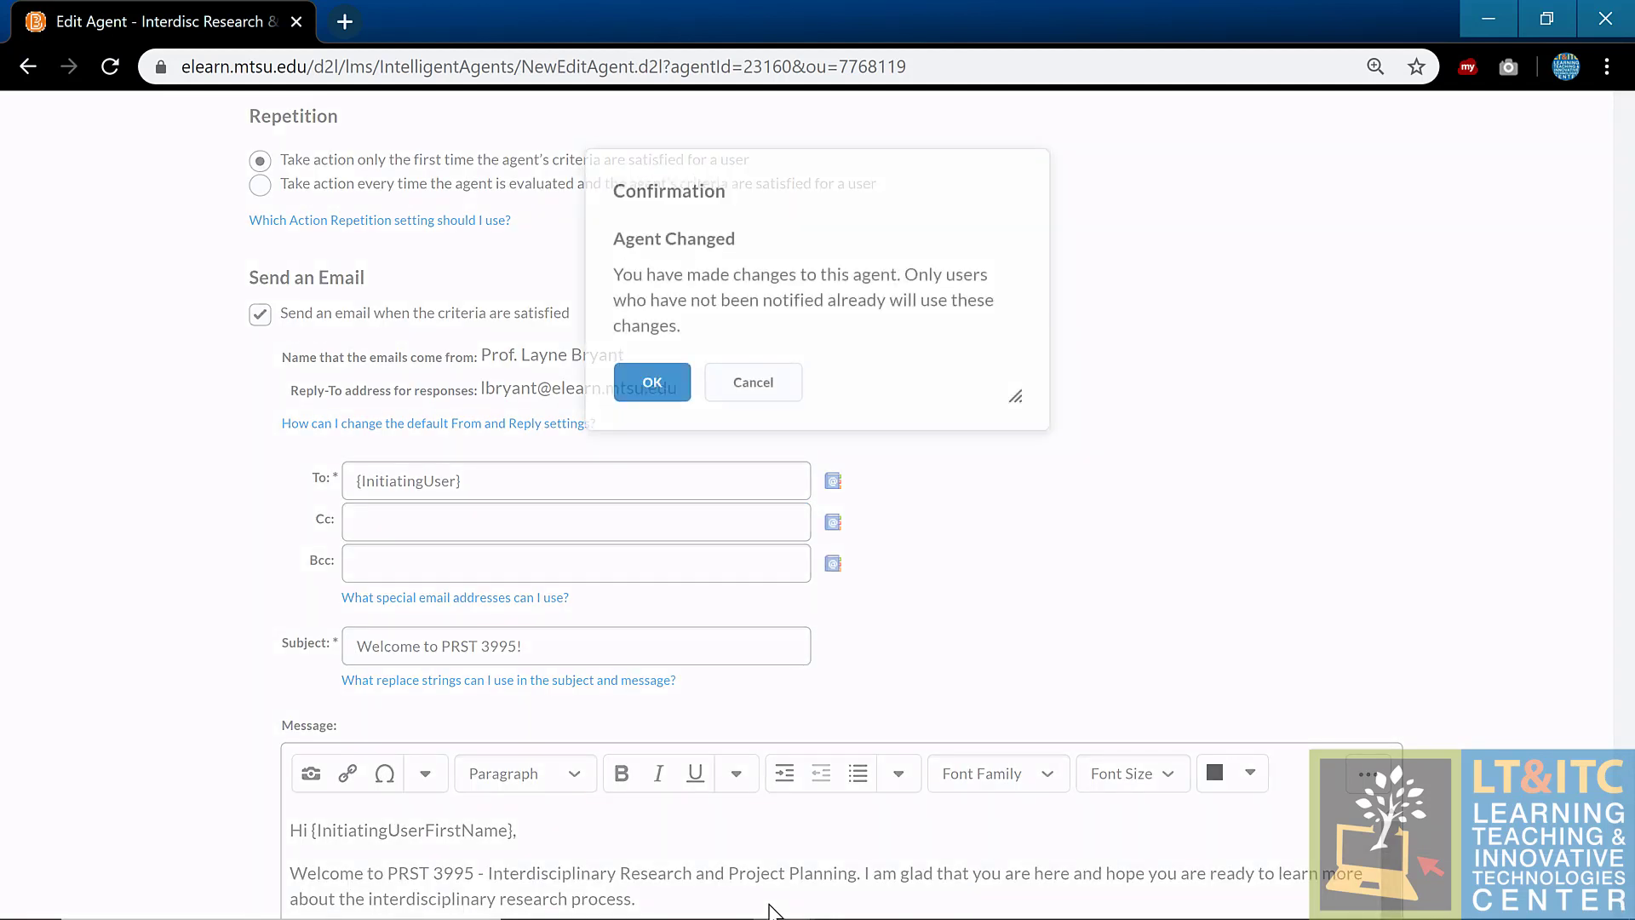
Step: Confirm the welcome agent's changes, then open the No Discussion Participation agent's actions menu
left_click(629, 405)
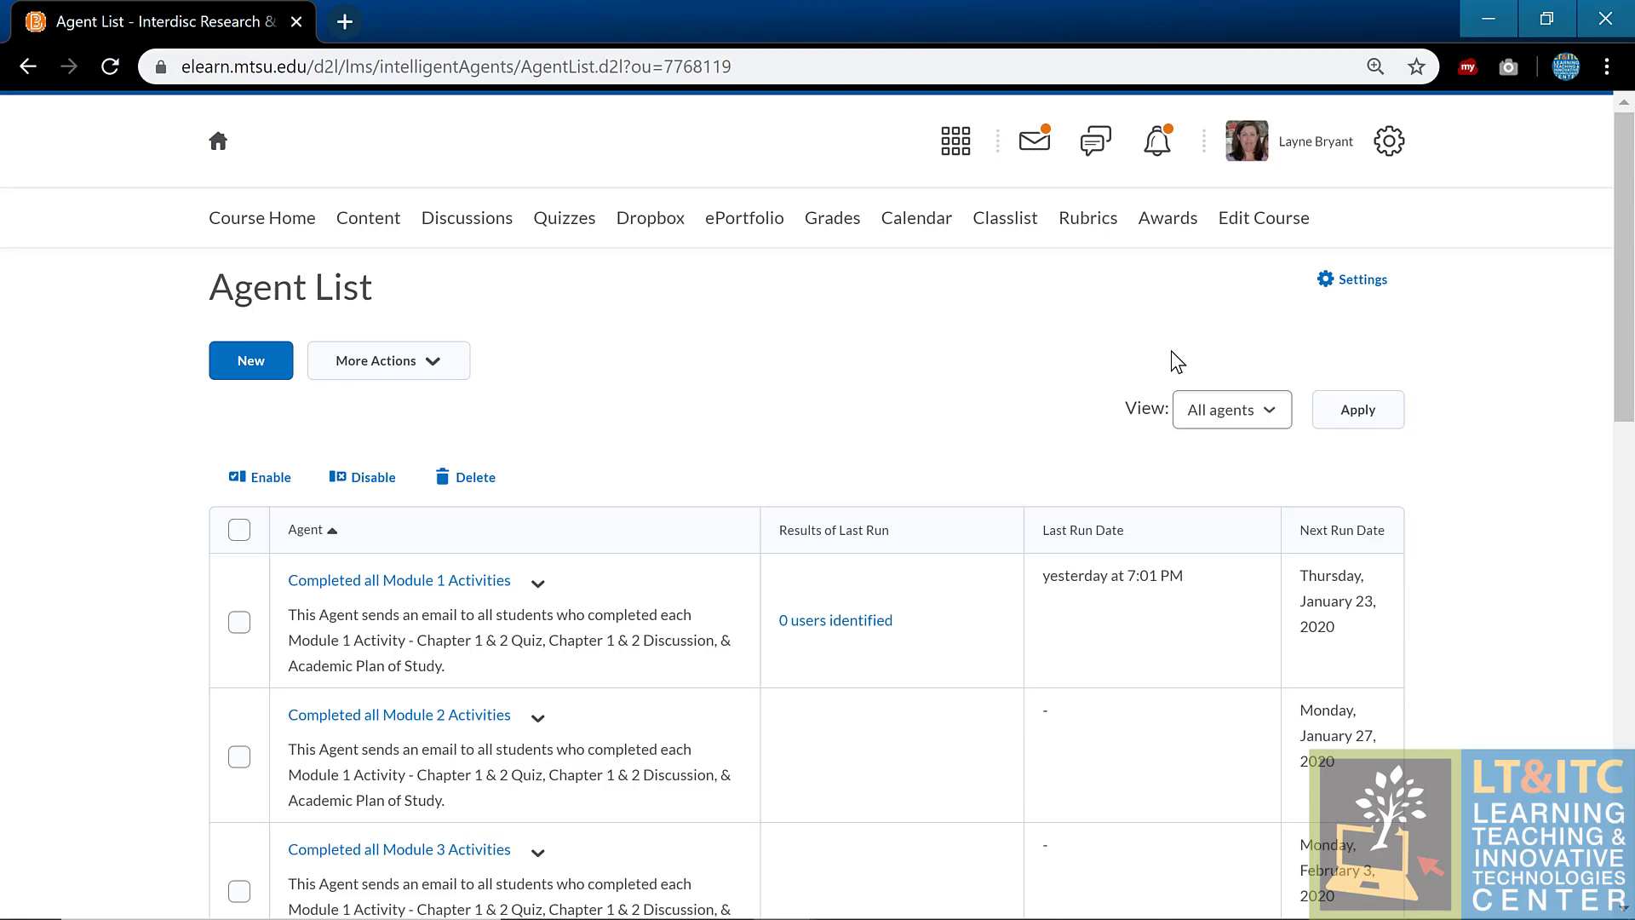
scroll(1156, 660, "down", 15)
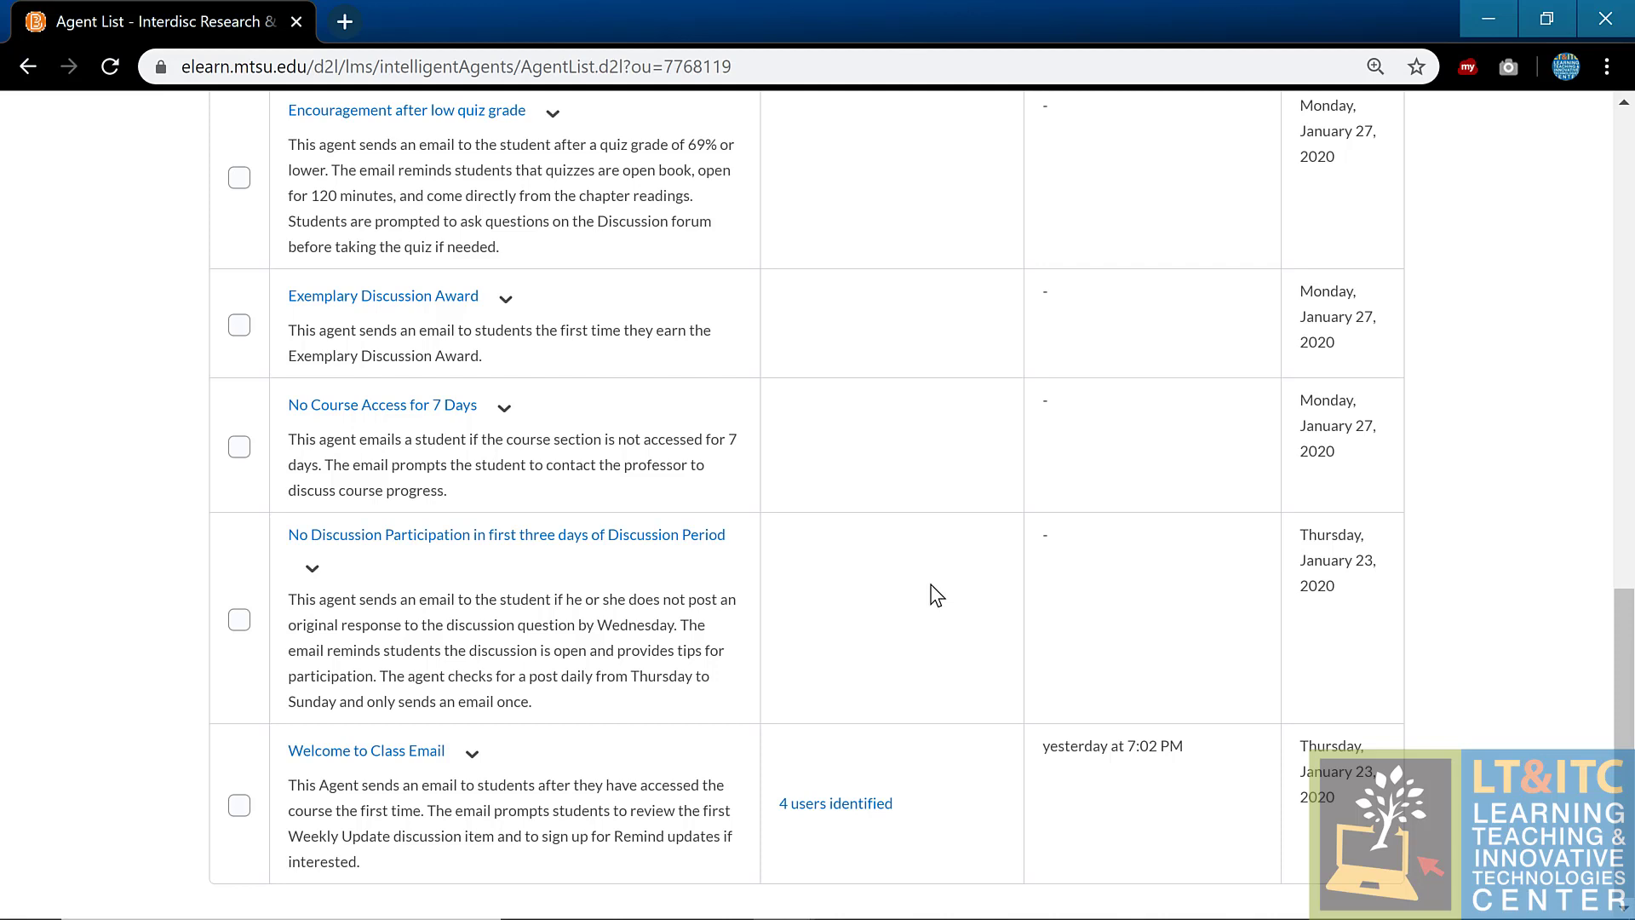
left_click(311, 569)
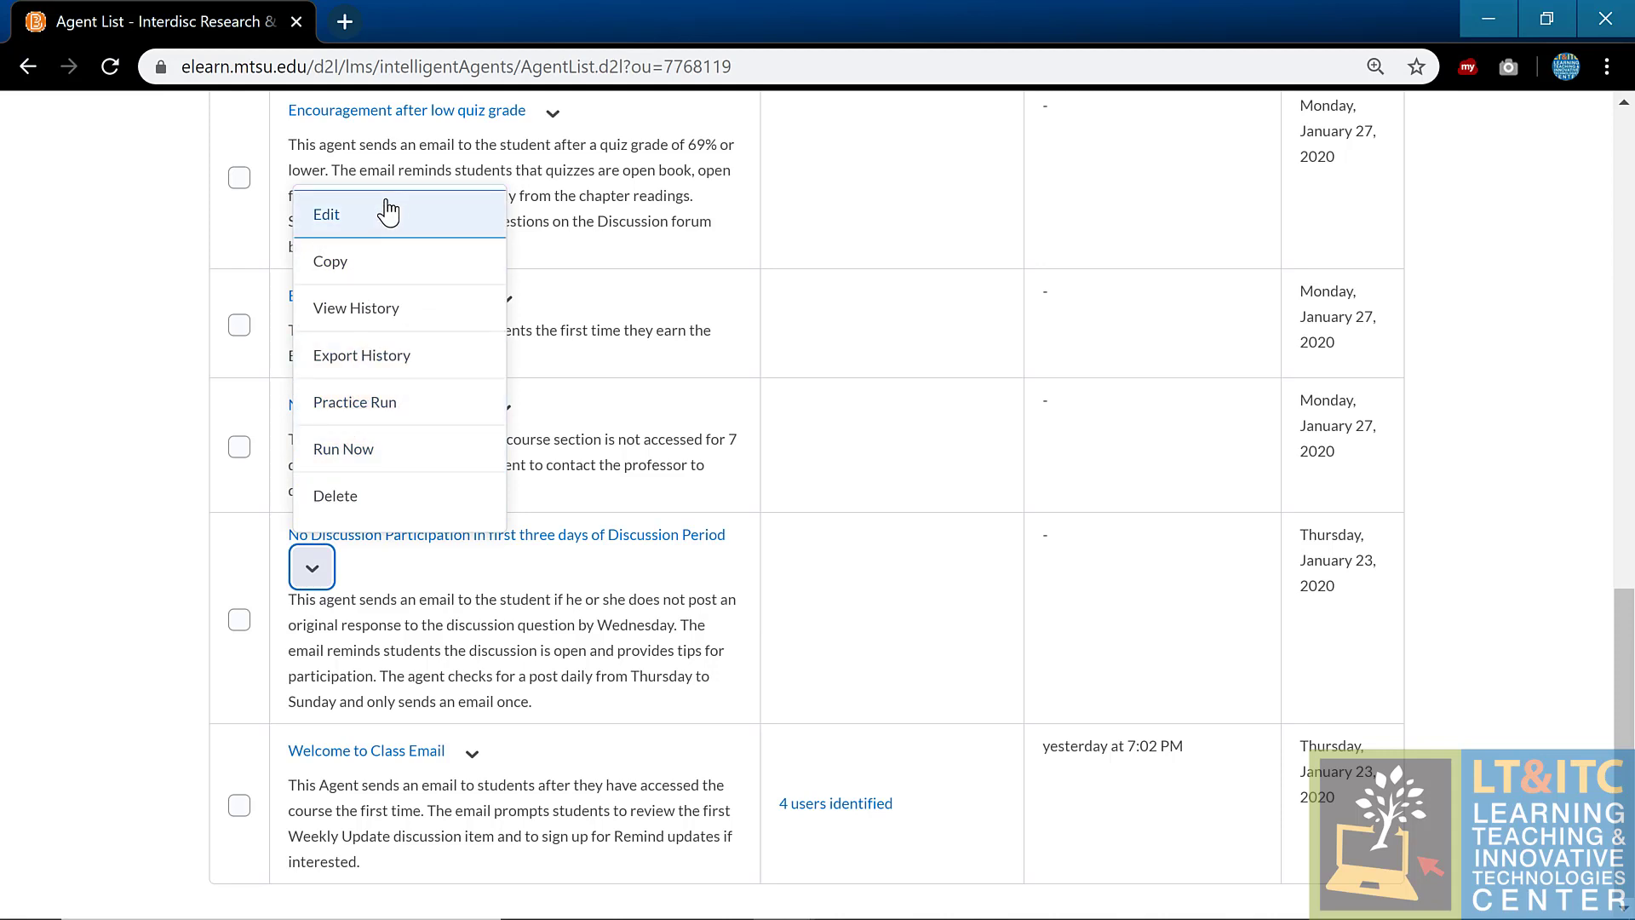
Step: Open the No Discussion Participation agent's editor and scroll through its criteria to the Module 1 Discussion release condition
left_click(388, 213)
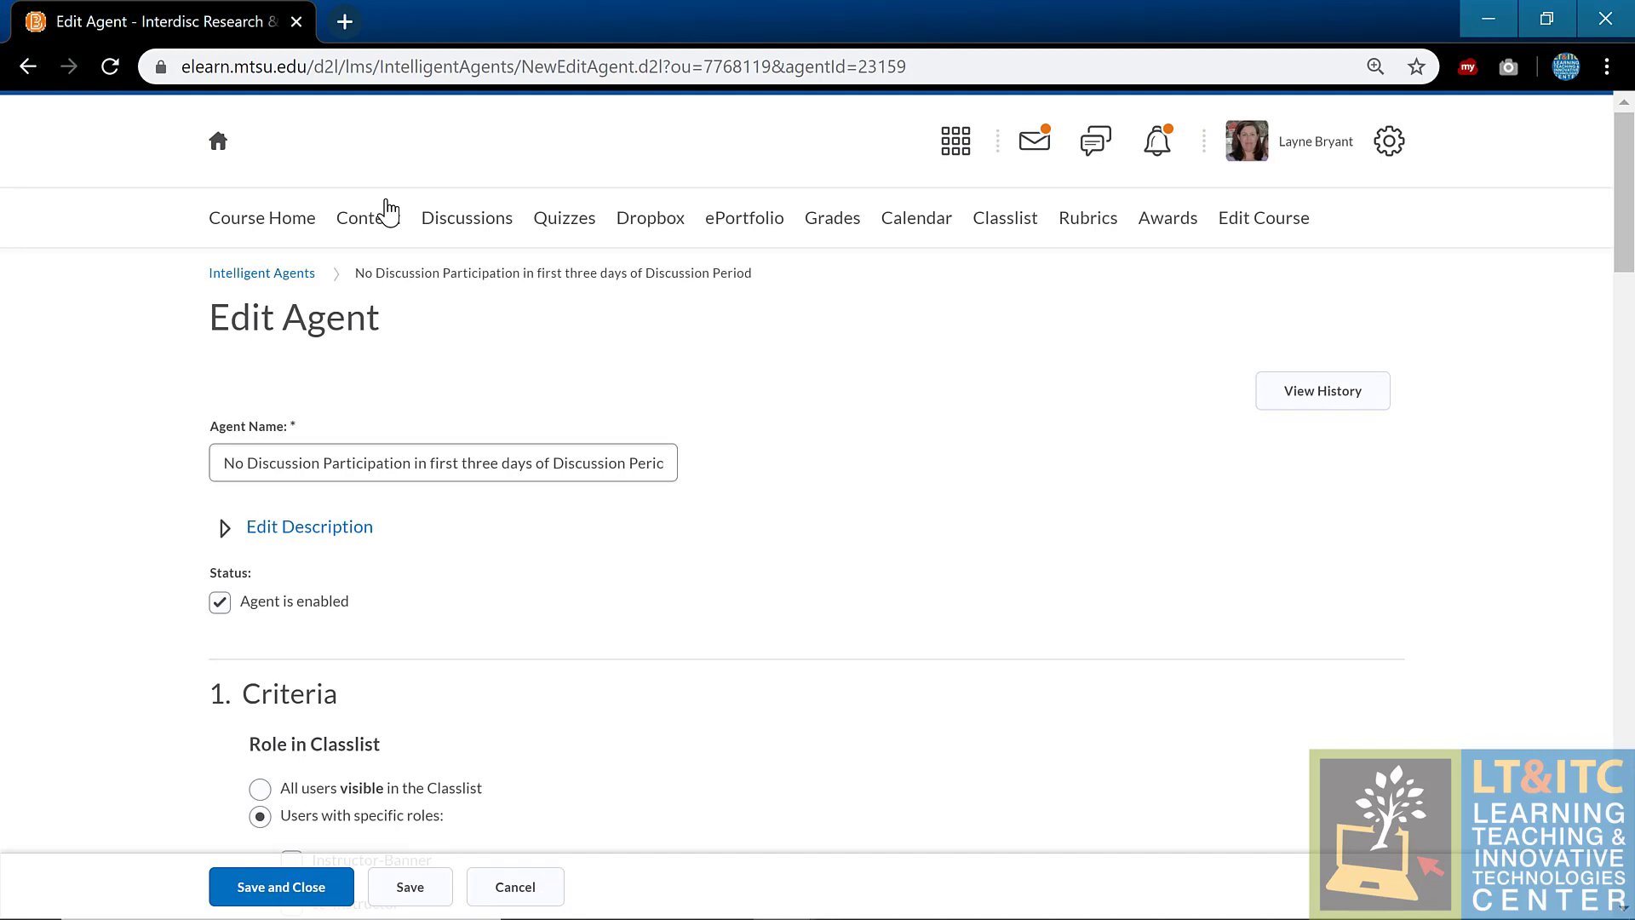
scroll(1158, 455, "down", 2)
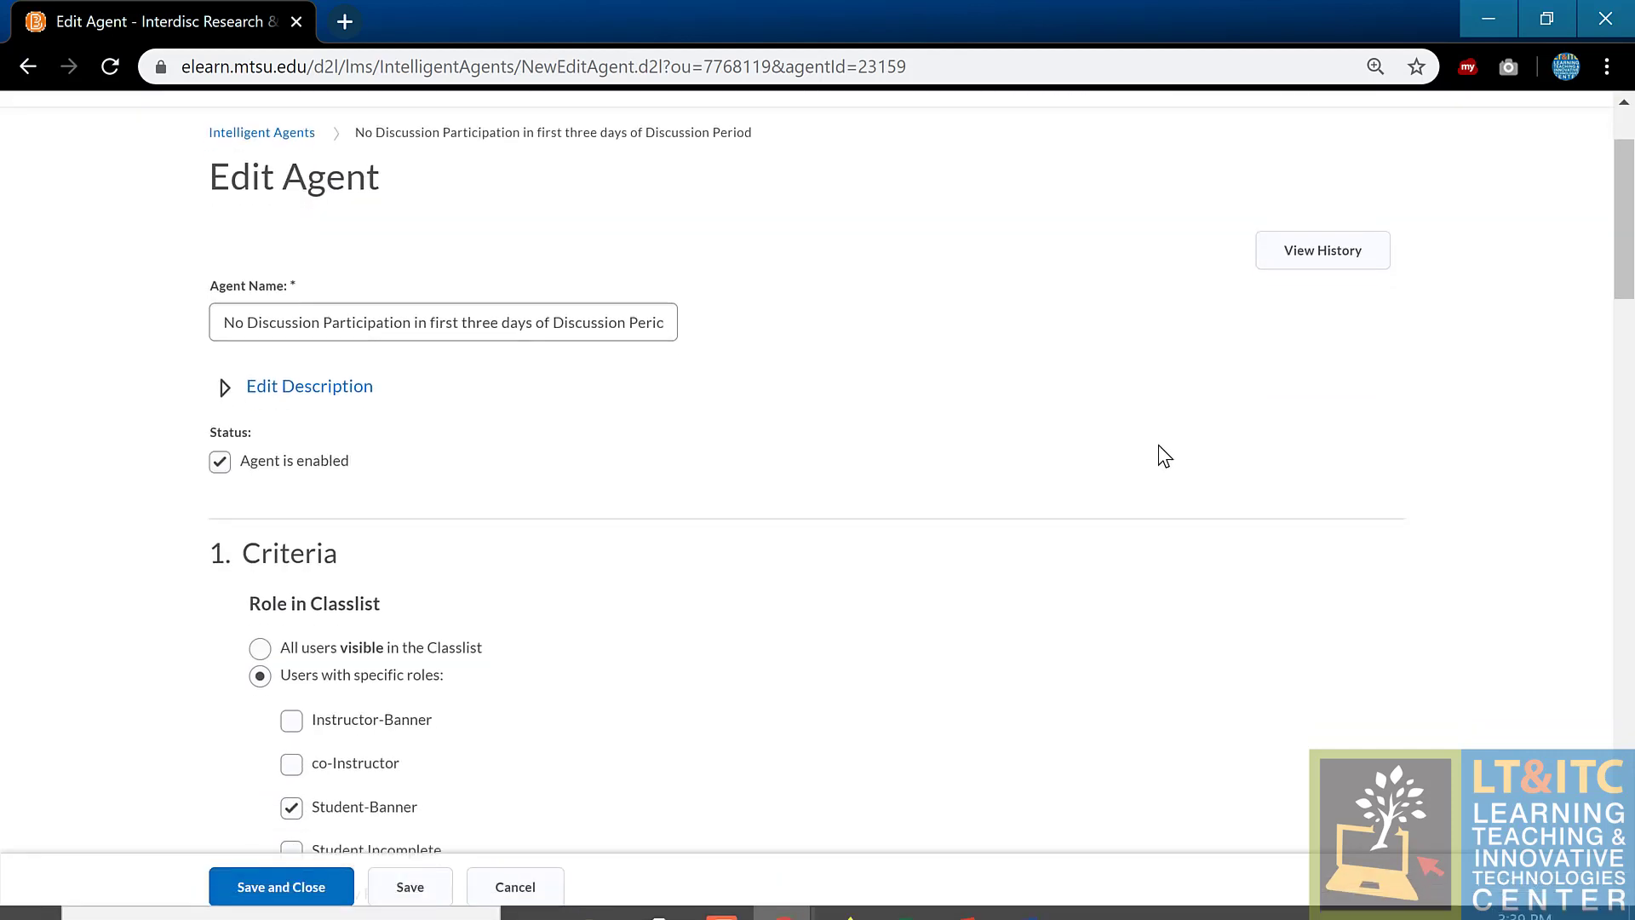
scroll(1158, 455, "down", 3)
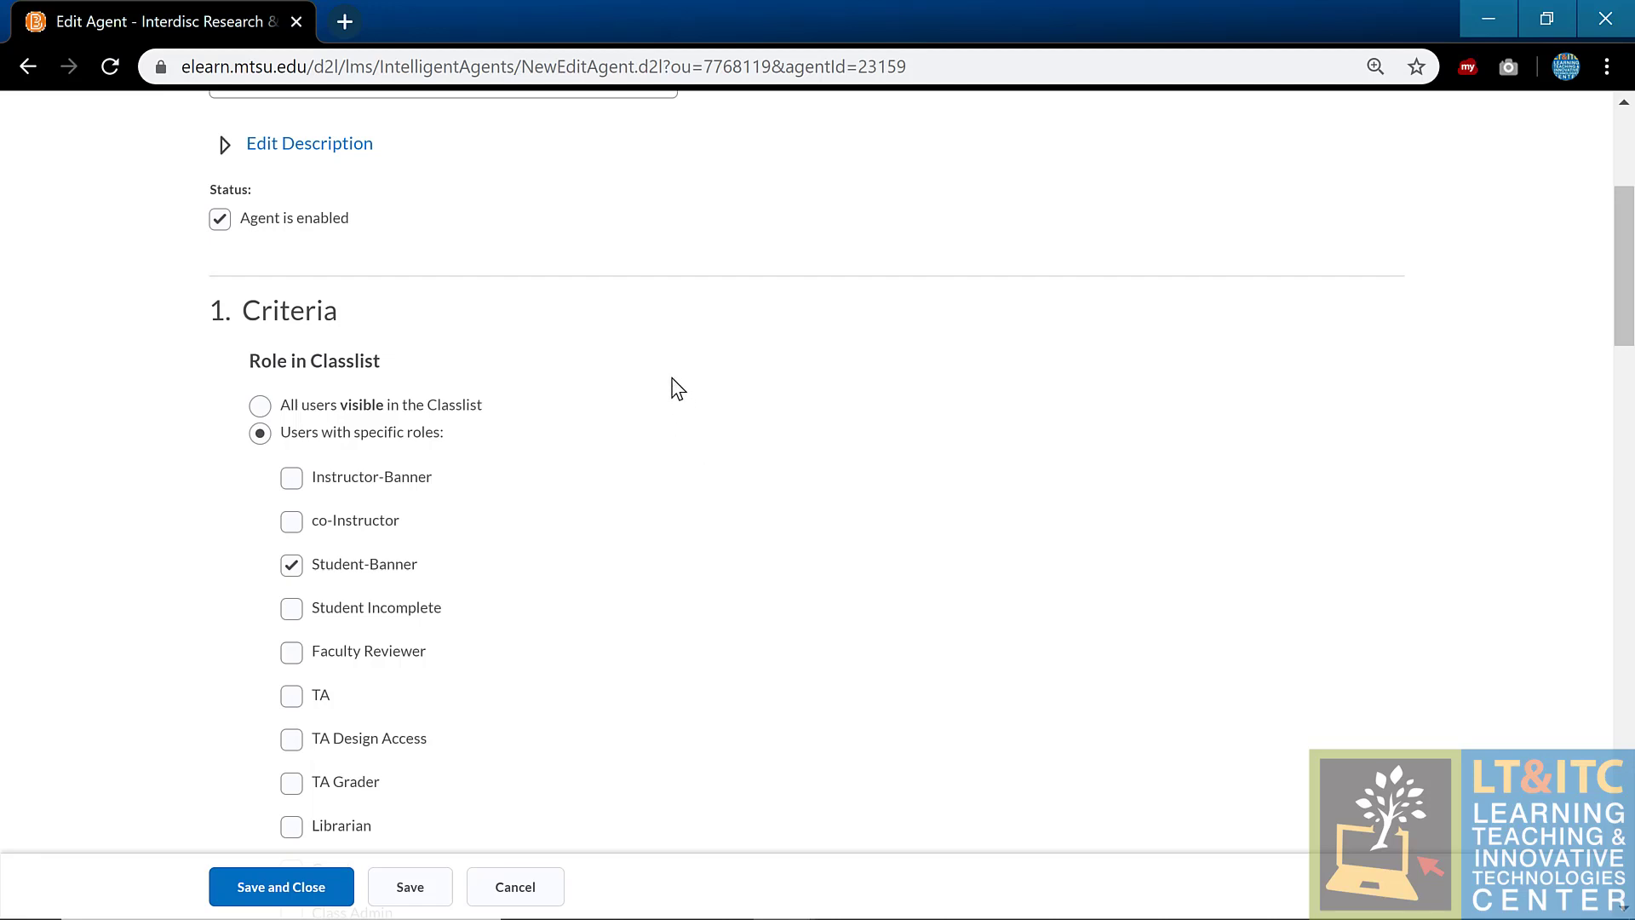
scroll(671, 378, "down", 1)
scroll(677, 388, "down", 11)
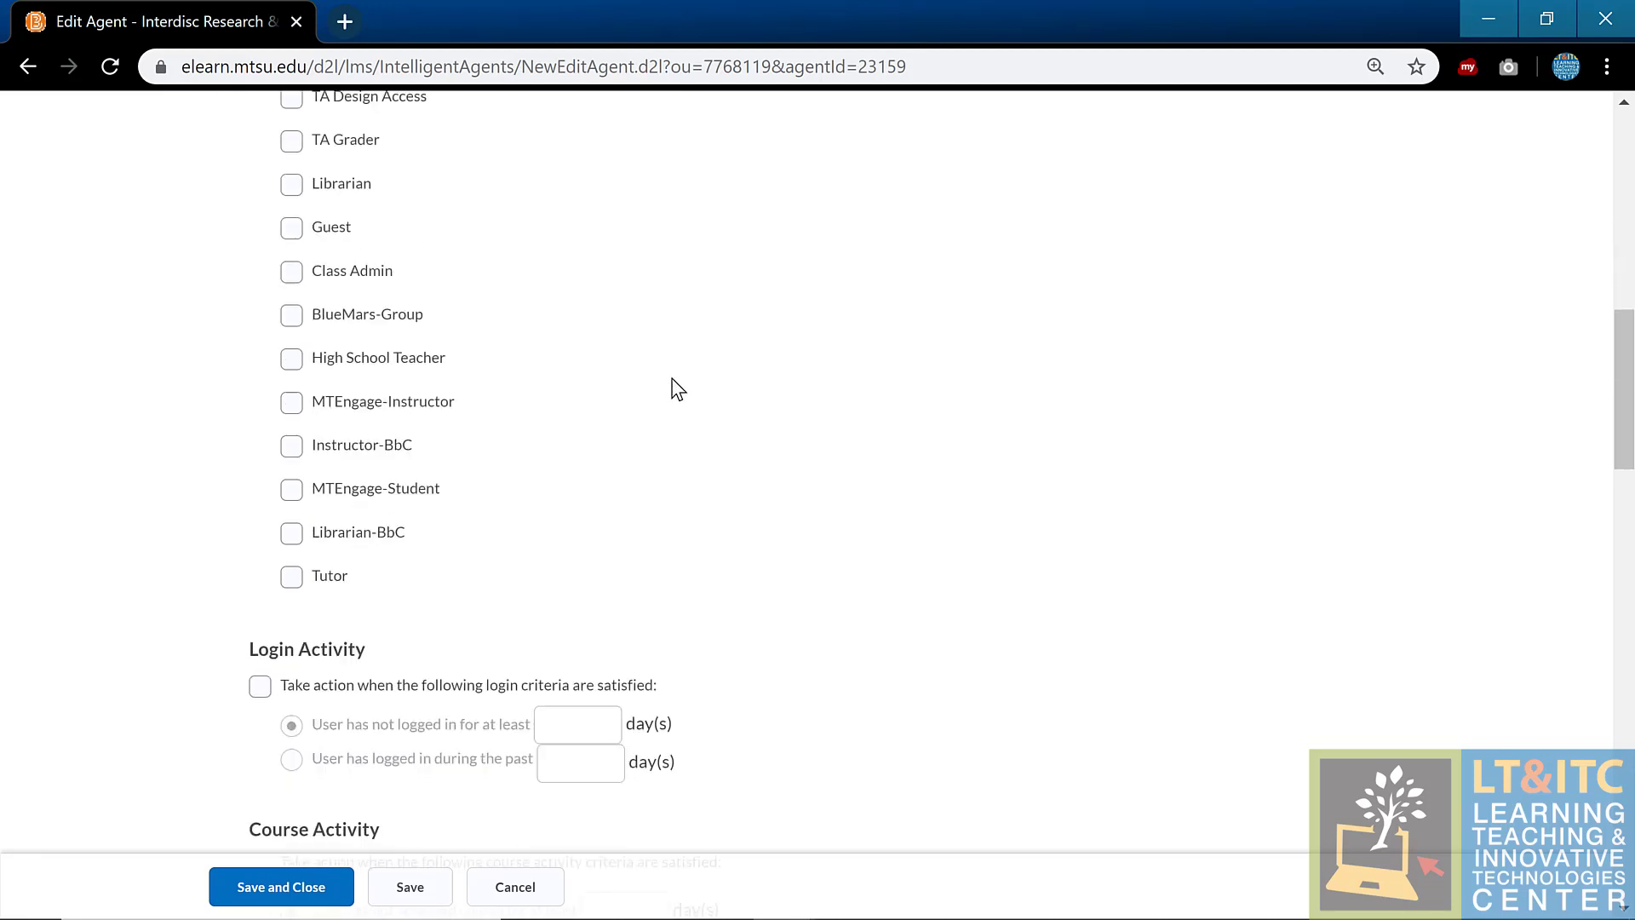
scroll(677, 388, "down", 2)
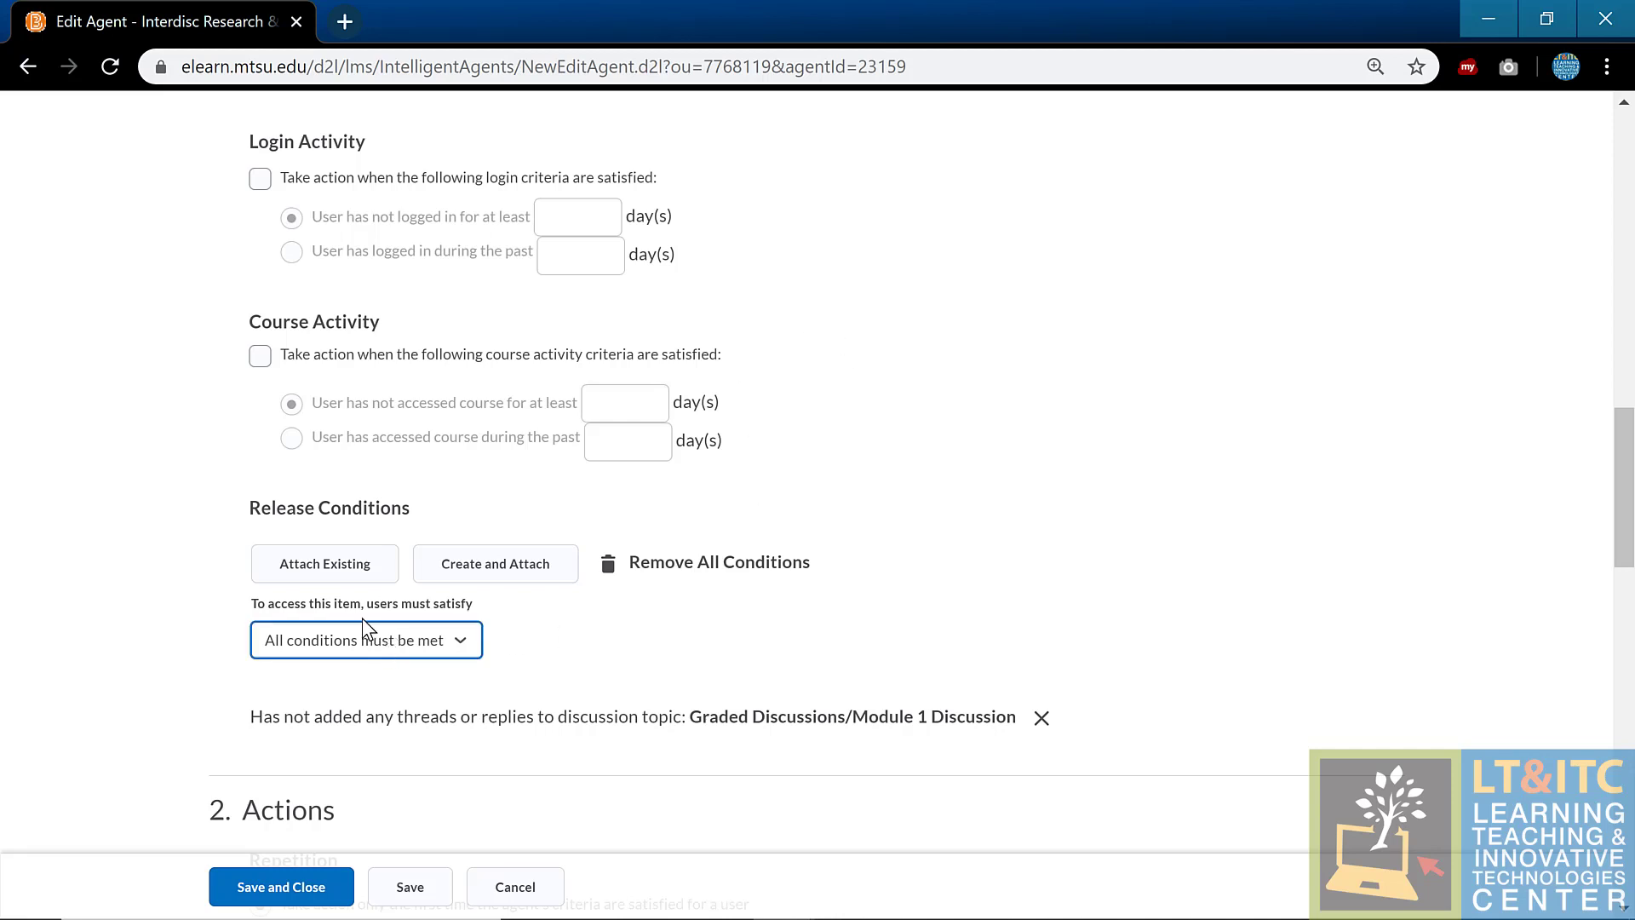
Step: Start a new attached release condition and browse the Condition Type list down to the Discussions options
left_click(433, 567)
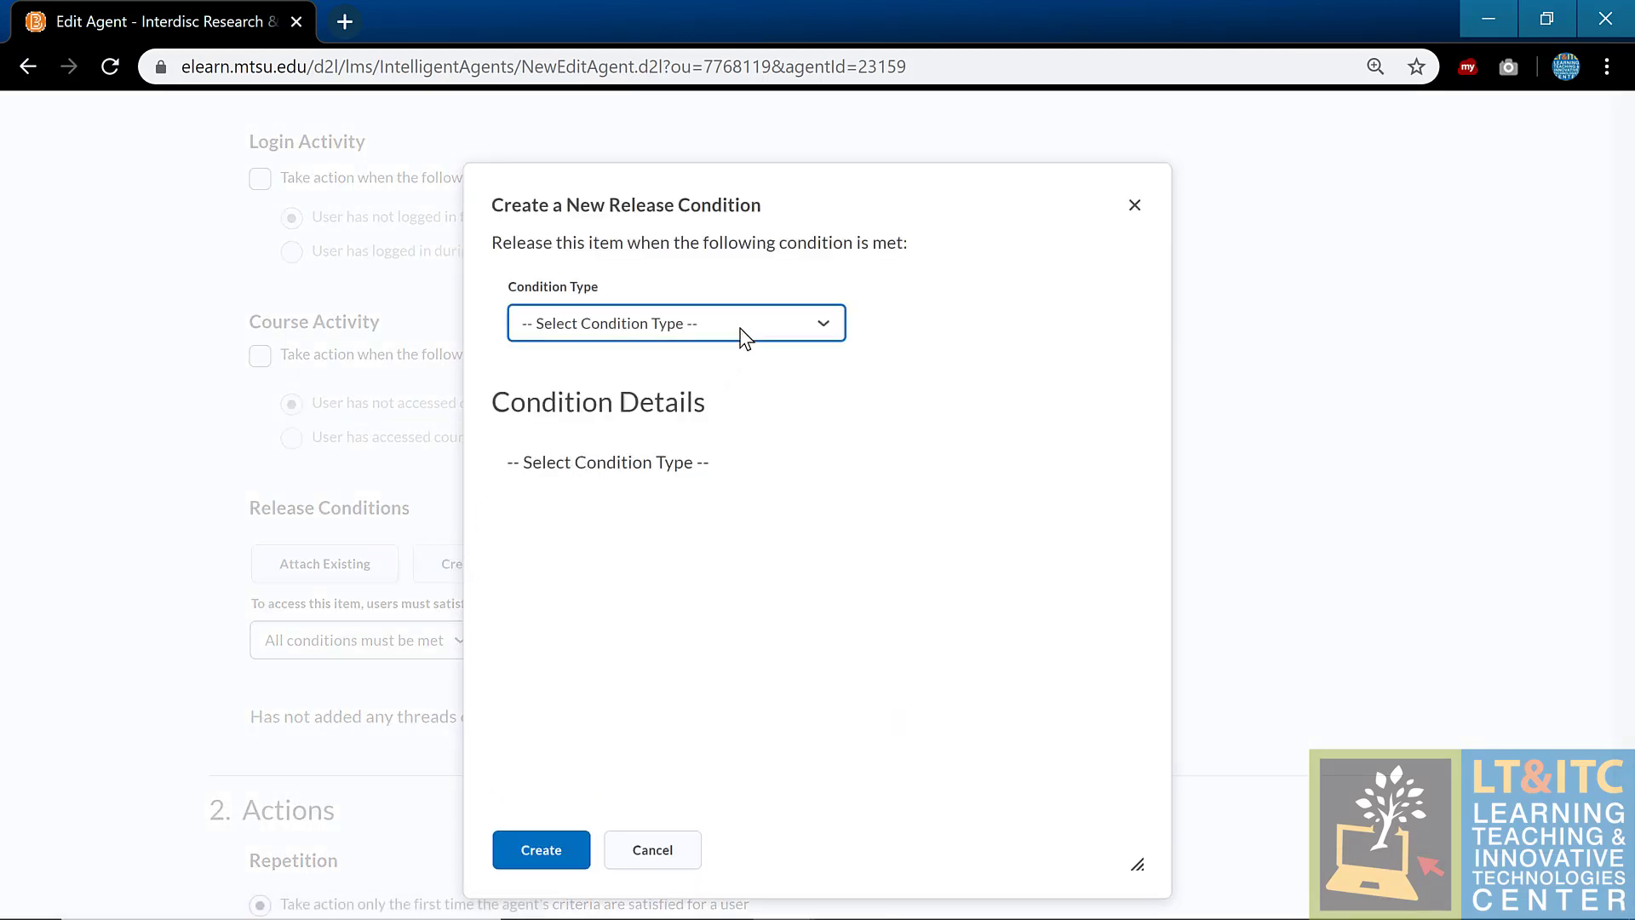
left_click(744, 335)
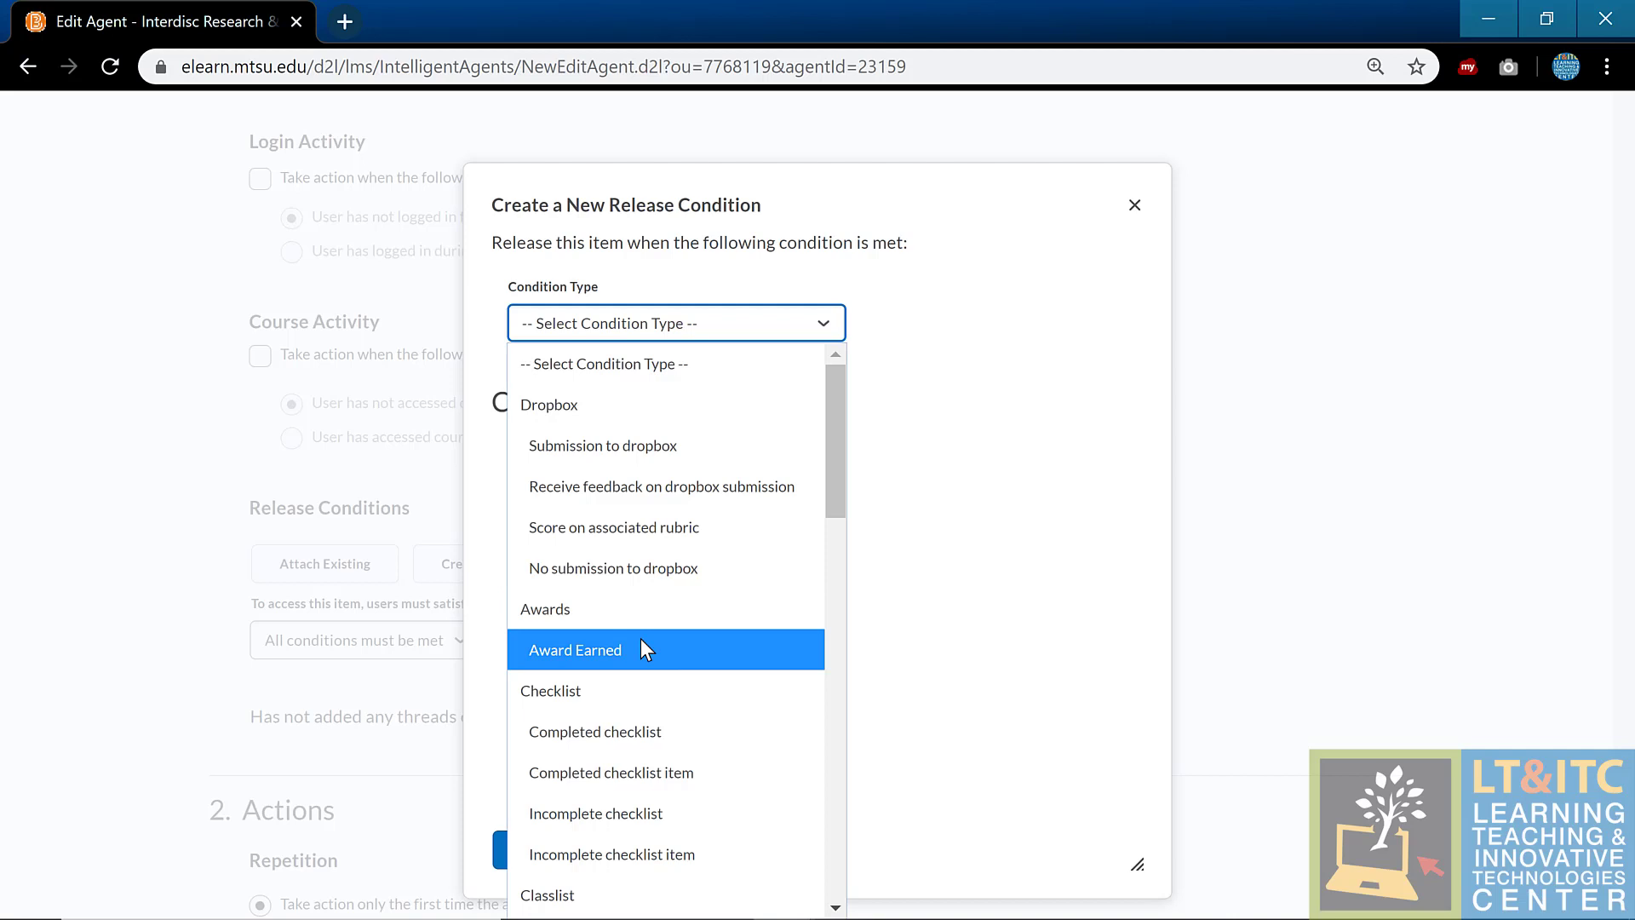
scroll(837, 537, "down", 1)
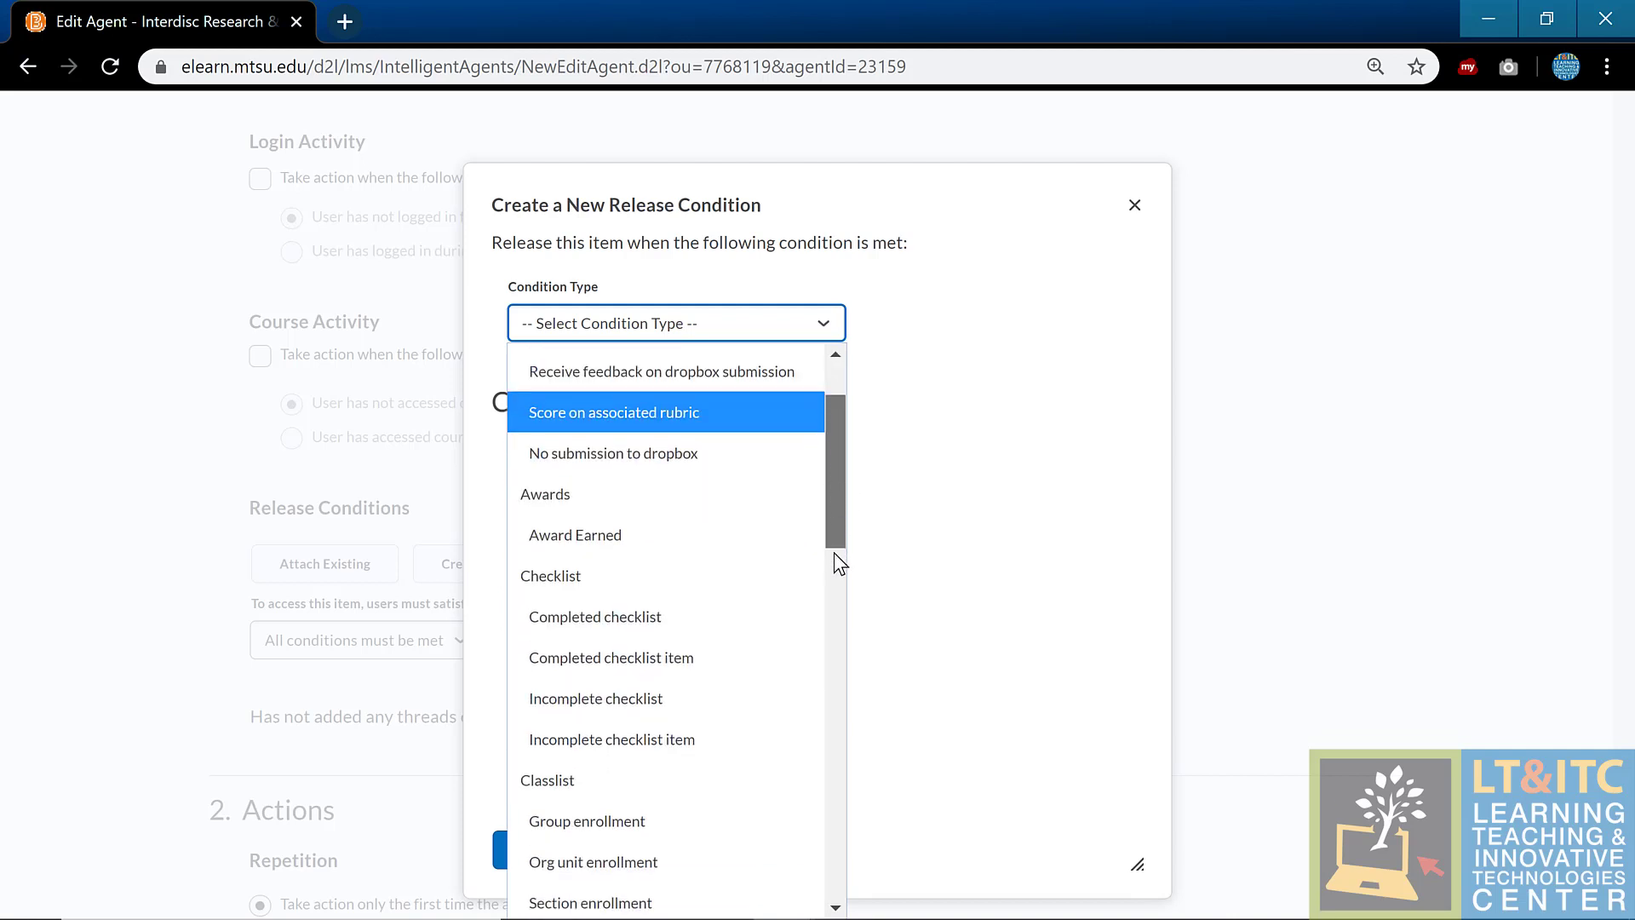
scroll(835, 579, "down", 2)
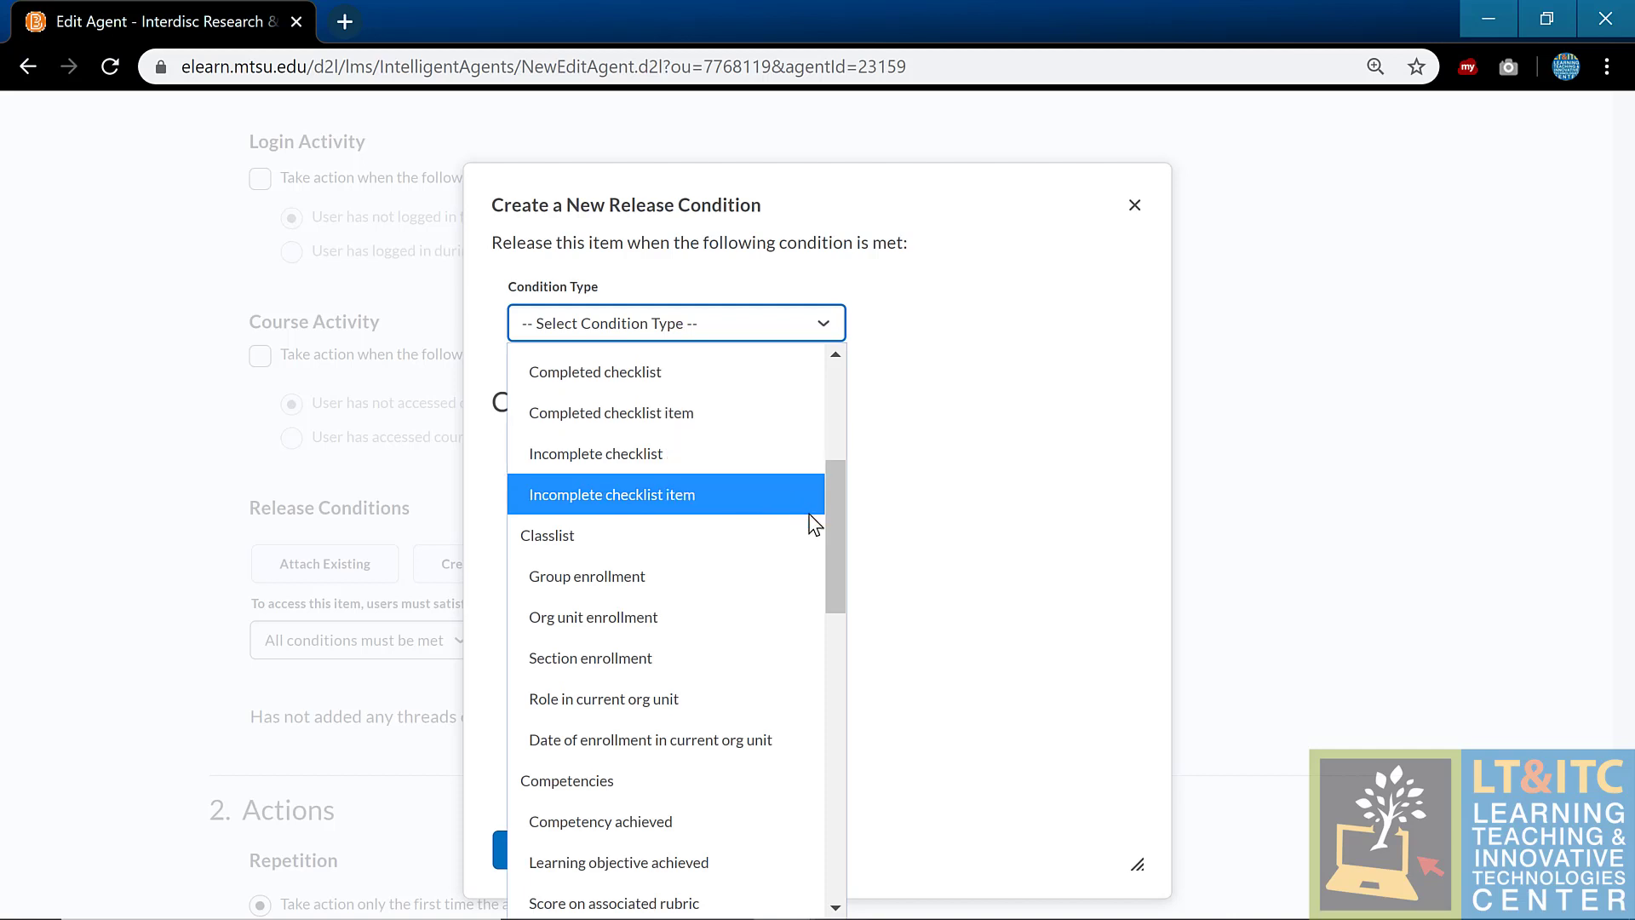
left_click_drag(832, 554, 816, 678)
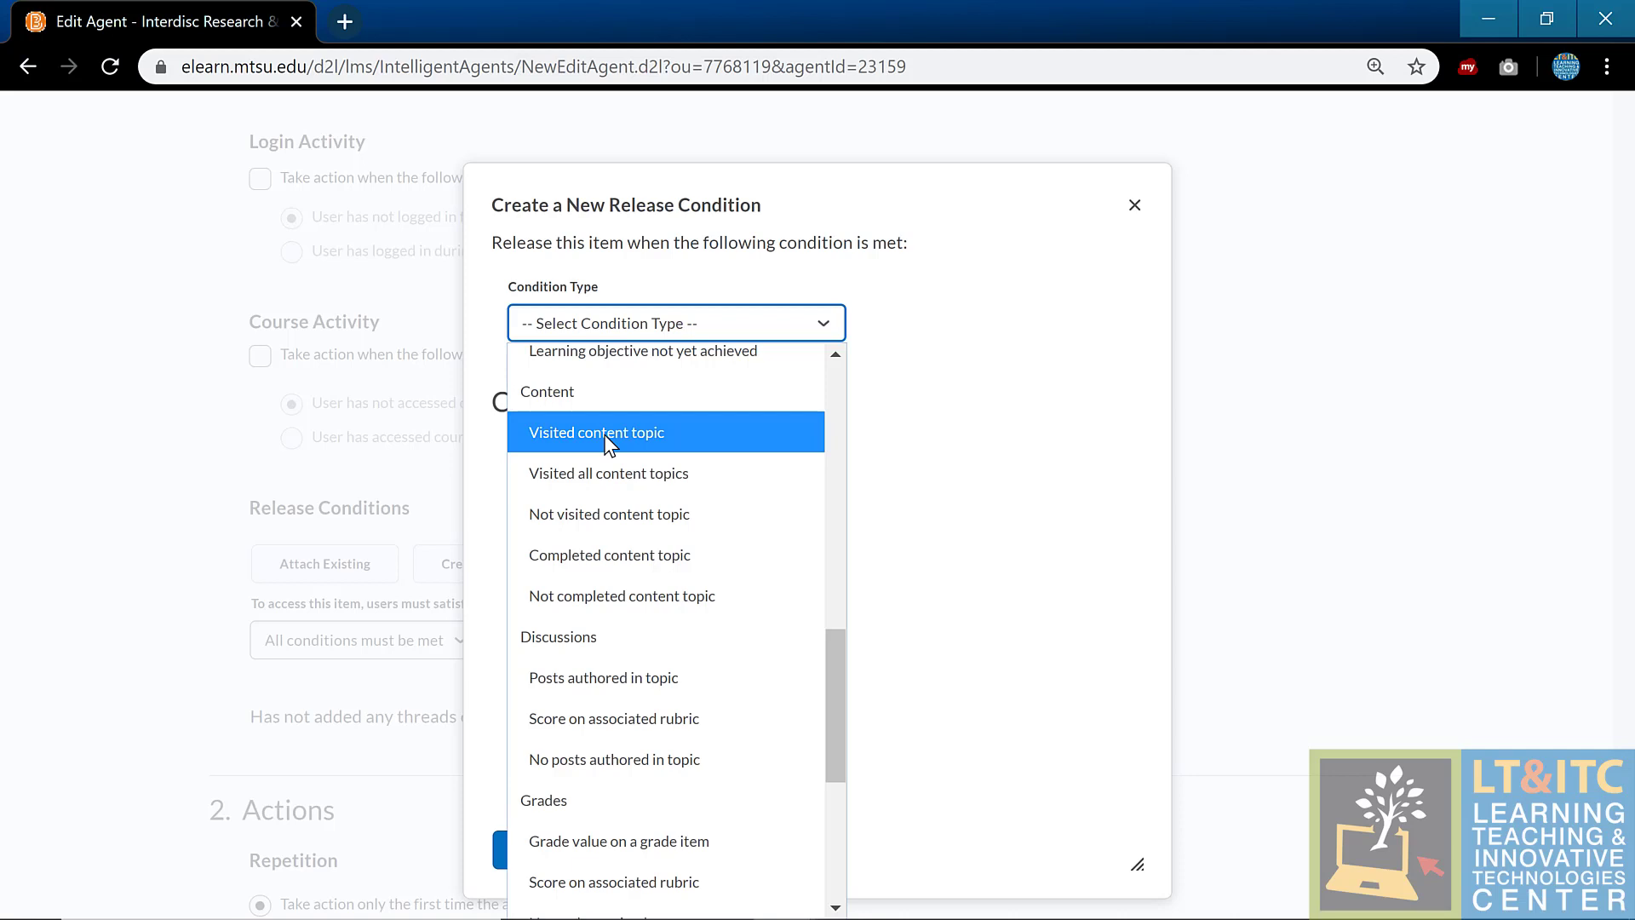
left_click_drag(830, 656, 839, 727)
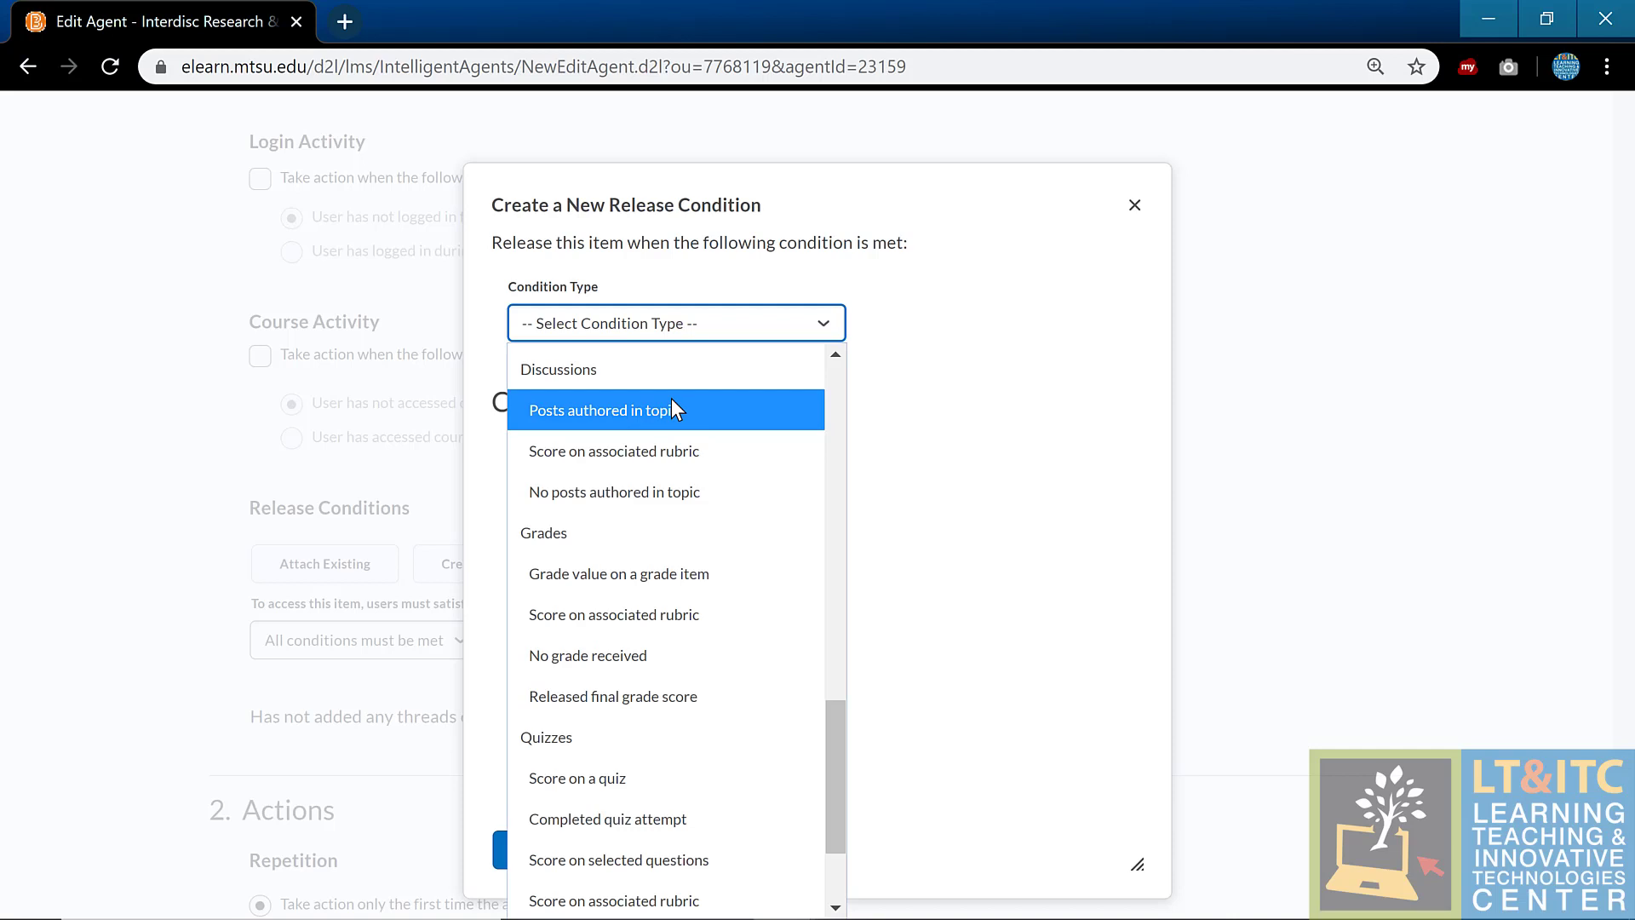
Step: Set the condition to 'Posts authored in topic' for Module 1 Discussion, with 3 Threads and Replies posts
left_click(671, 409)
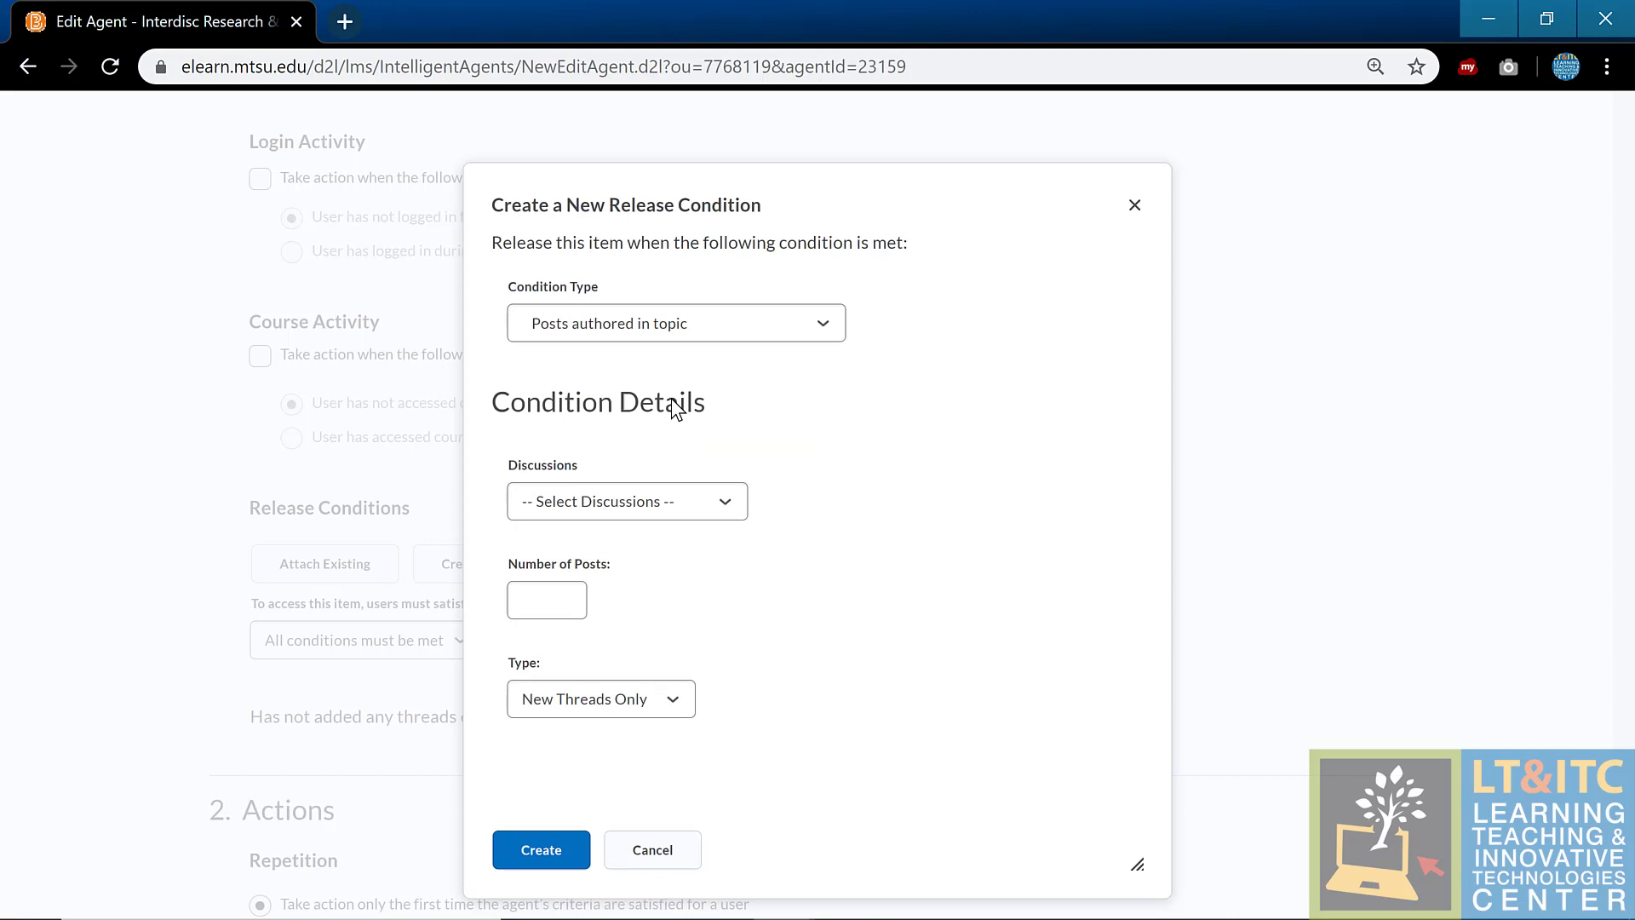
left_click(656, 512)
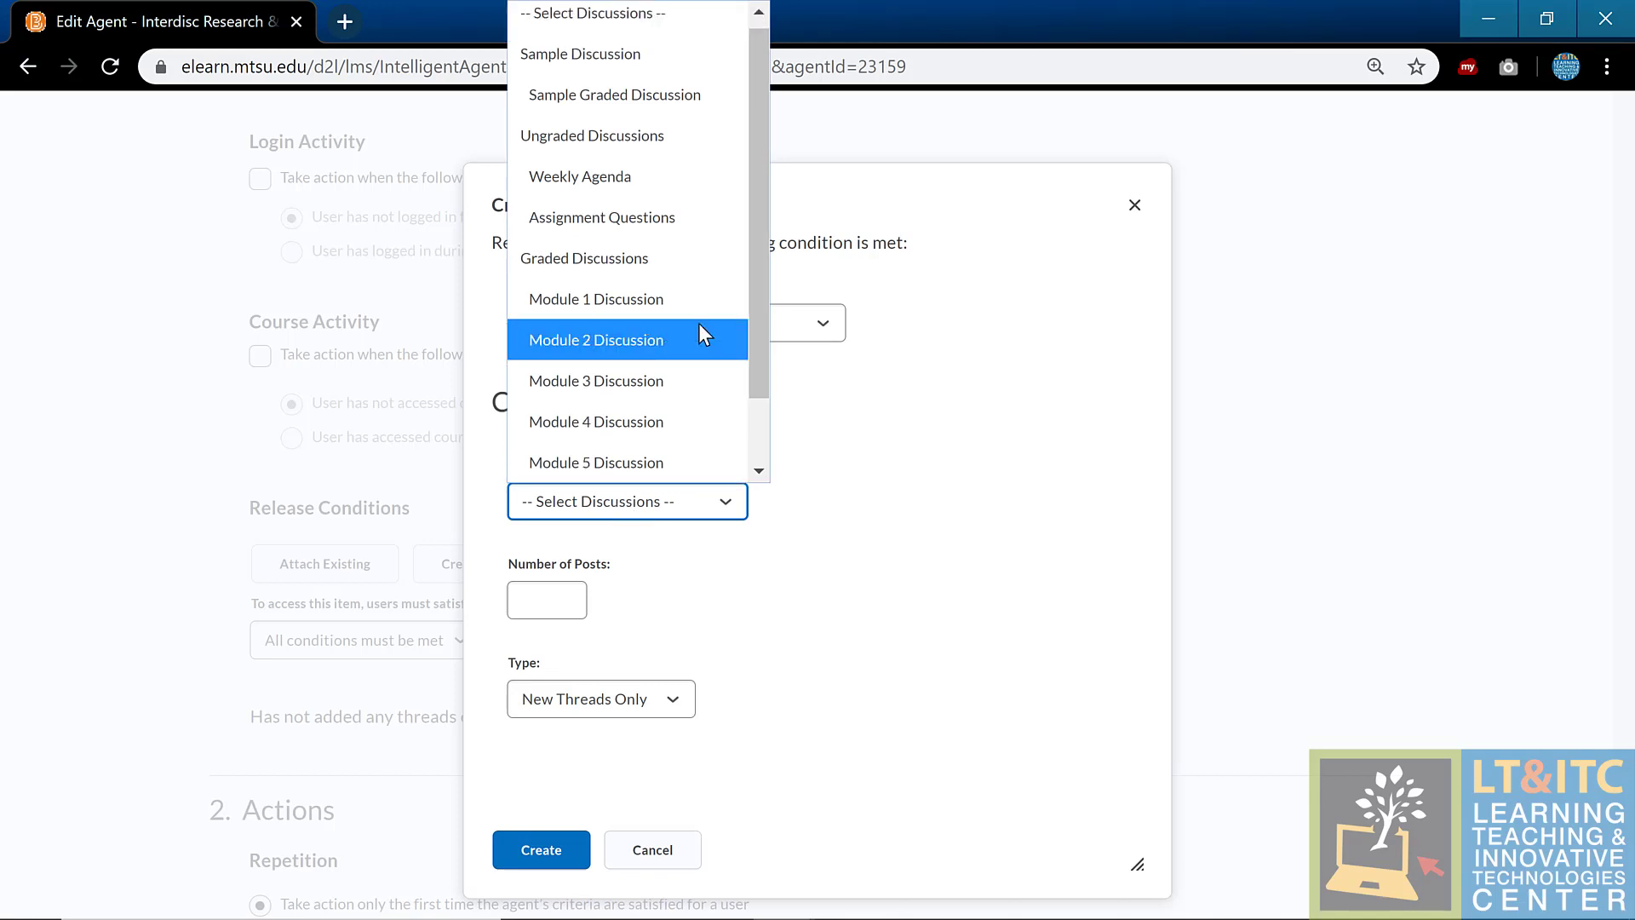
left_click(677, 298)
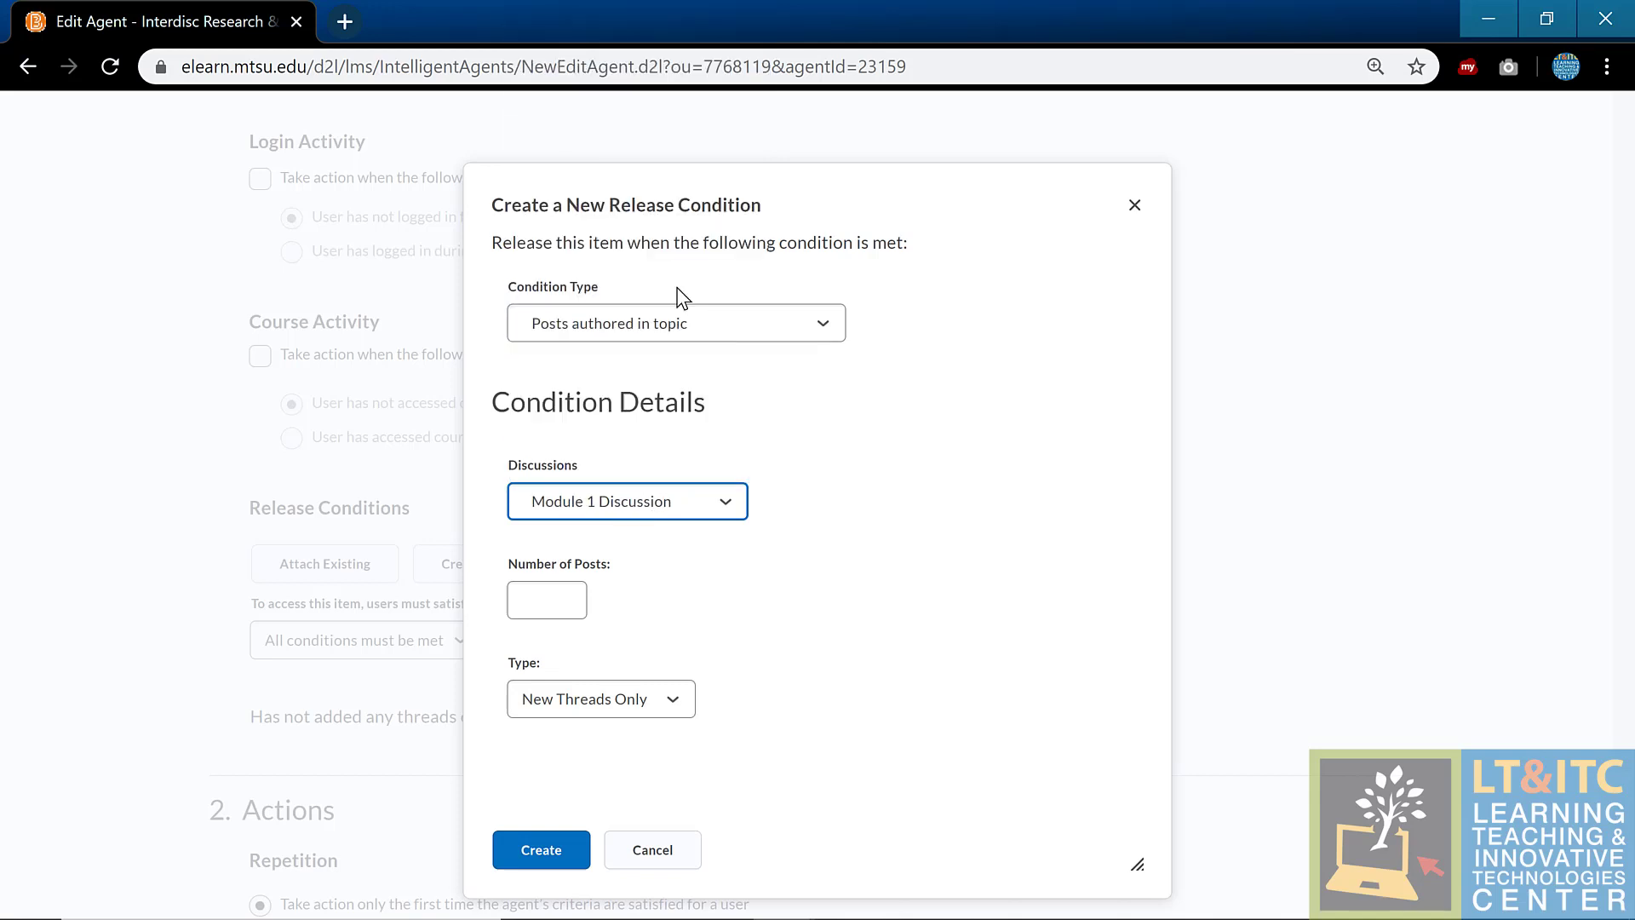
left_click(560, 607)
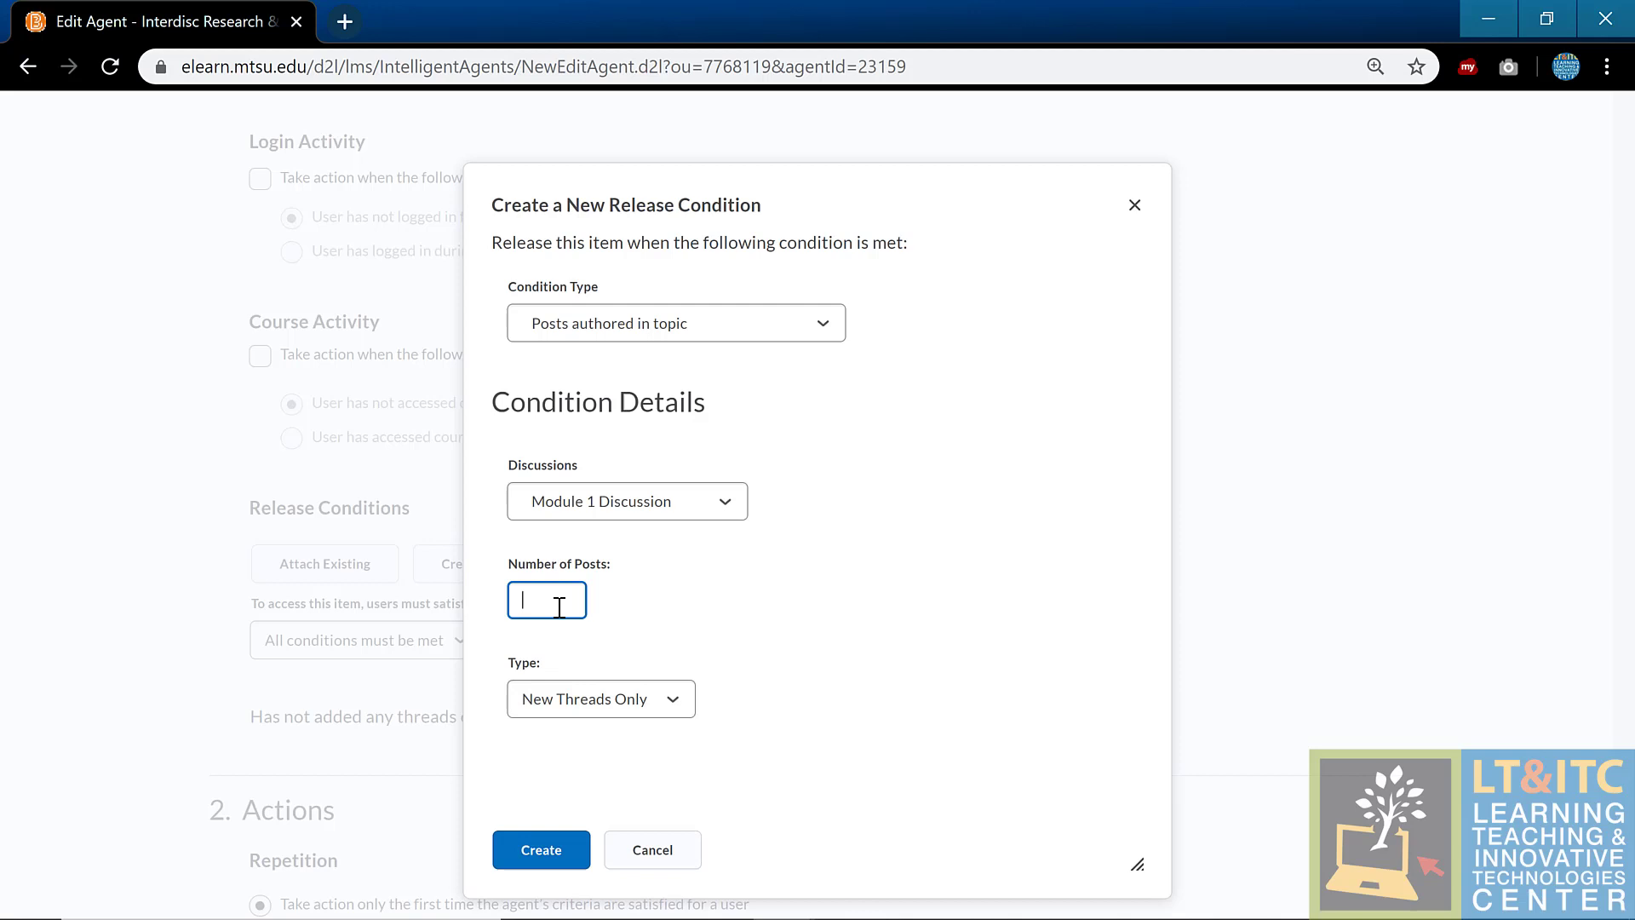
type("3")
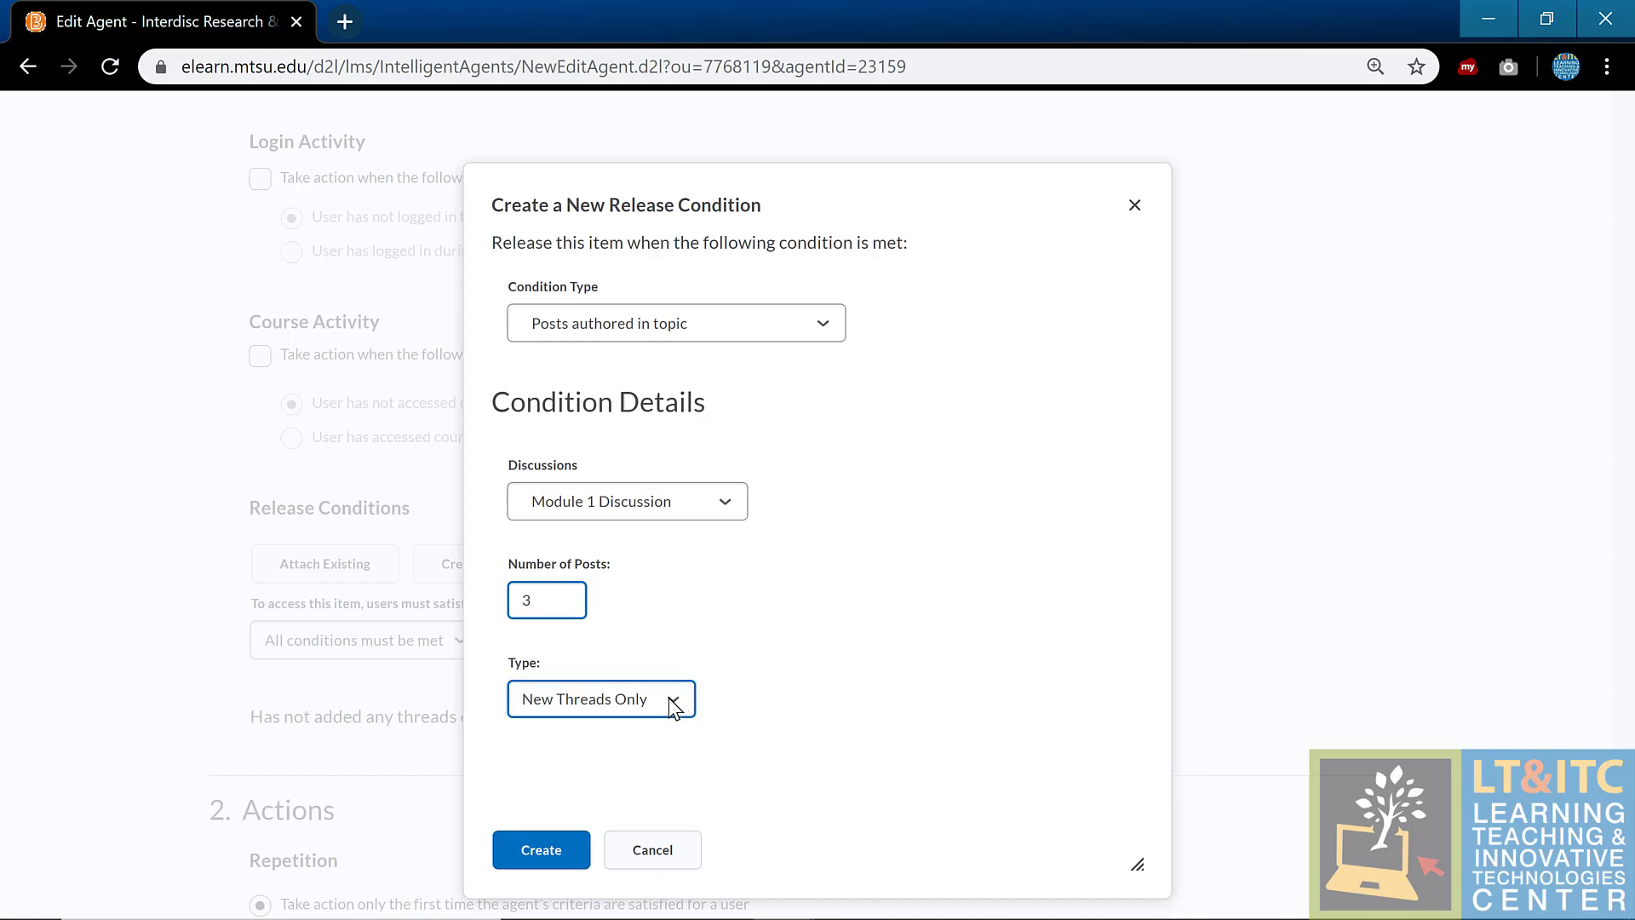
left_click(672, 707)
left_click(667, 778)
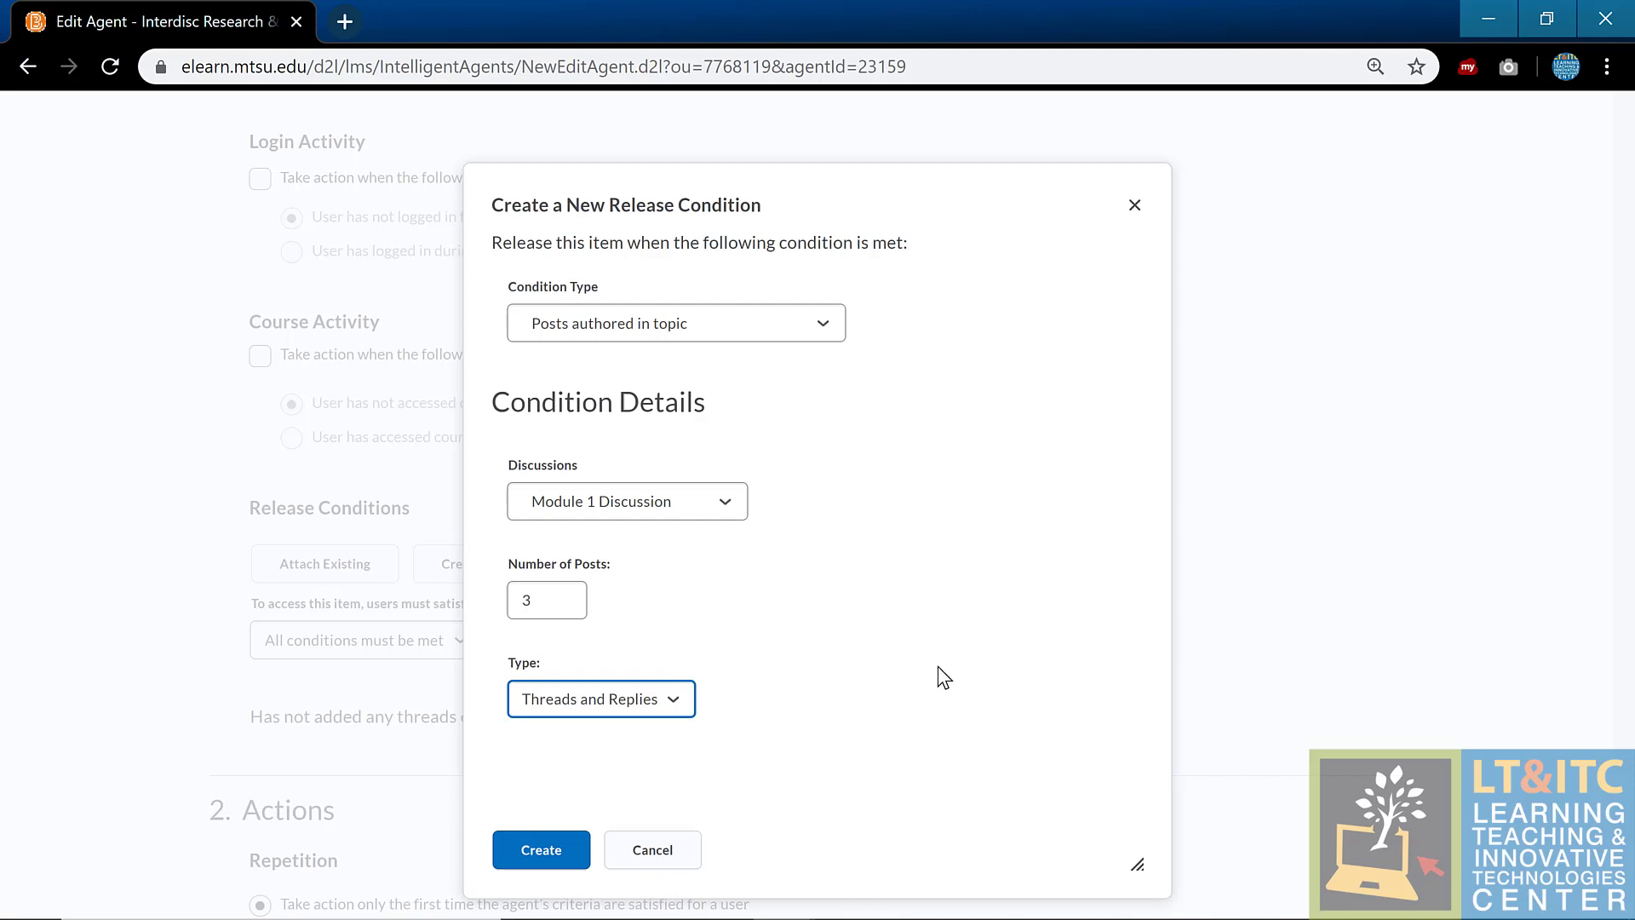
Step: Cancel the condition and review the 'Reminder: Discussion Post Required' email, scheduled daily January 23–26, 2020
left_click(649, 849)
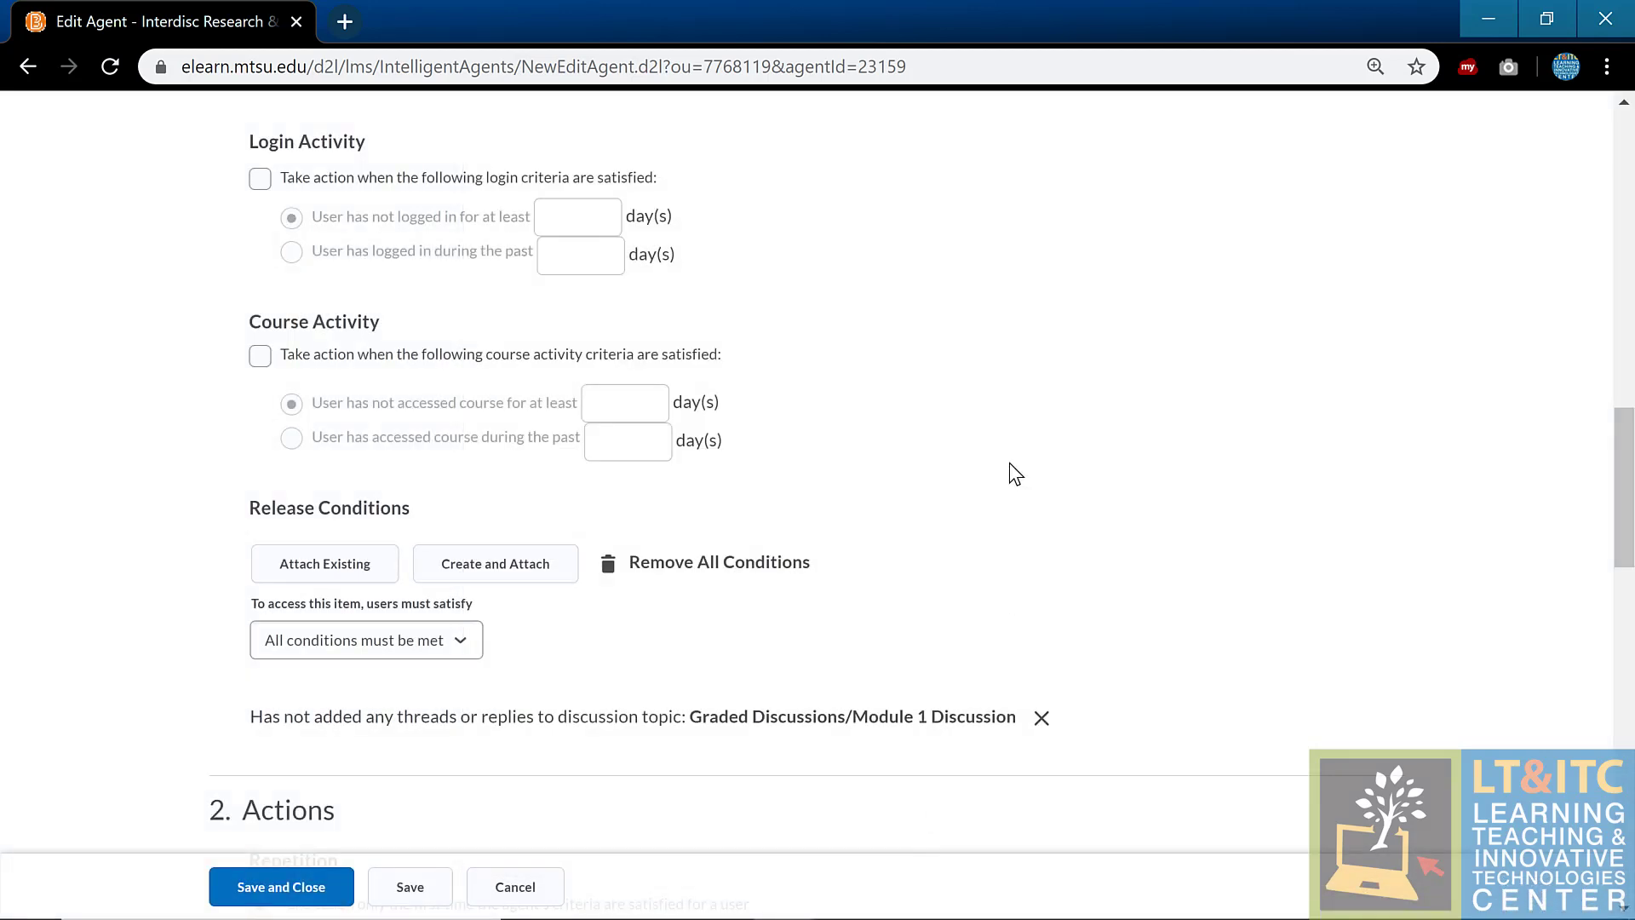
scroll(1007, 556, "down", 7)
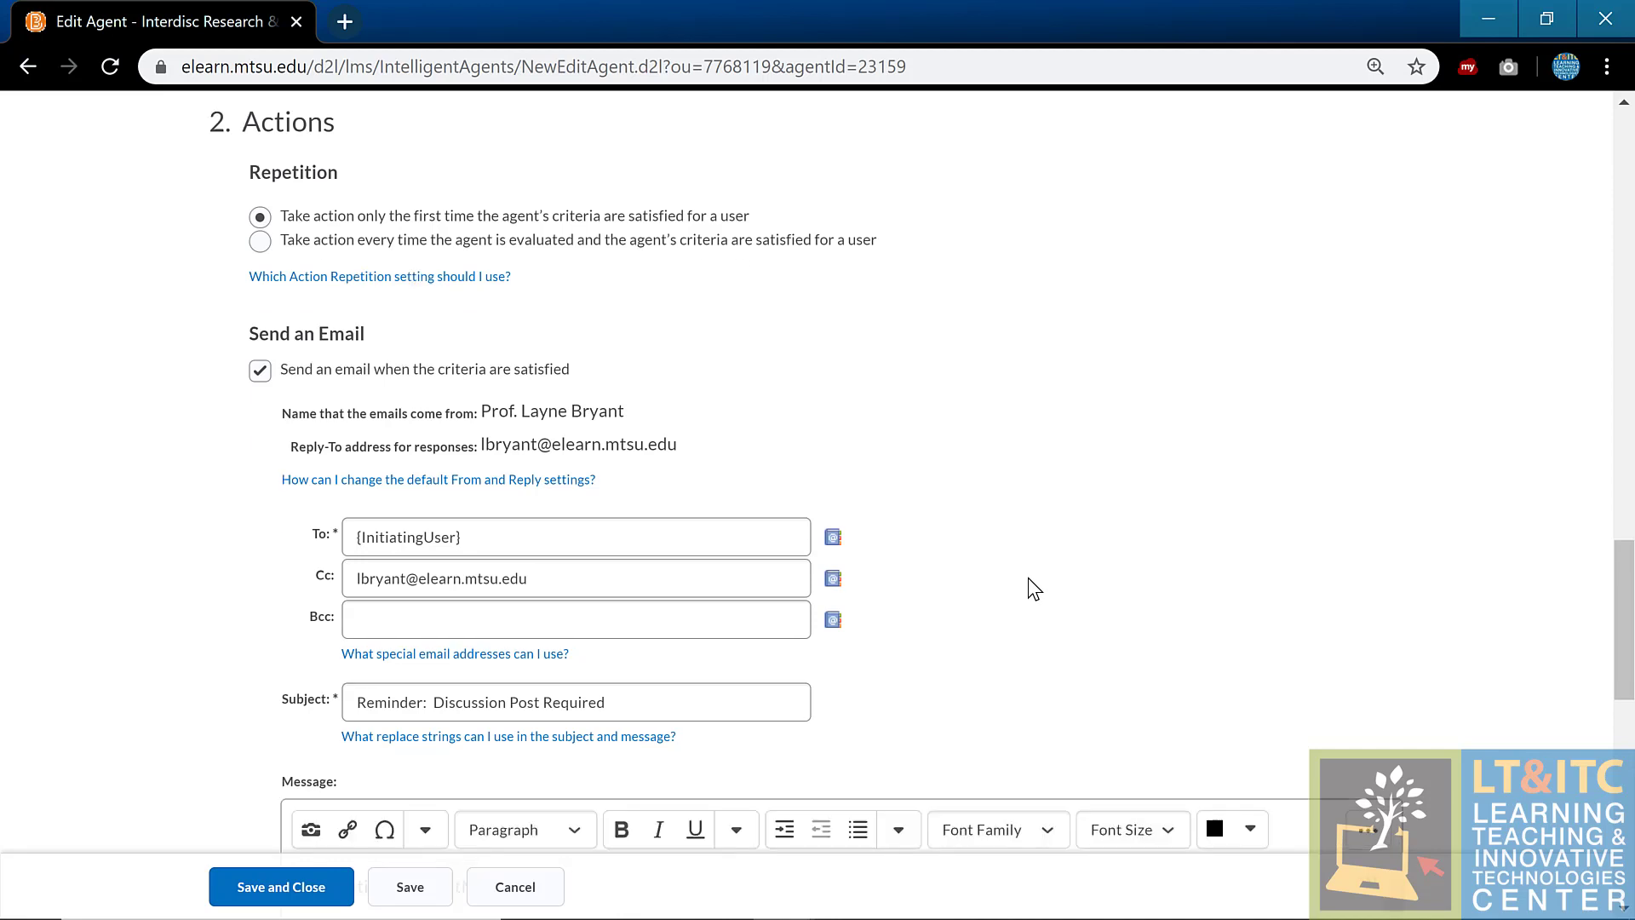
scroll(1026, 579, "down", 1)
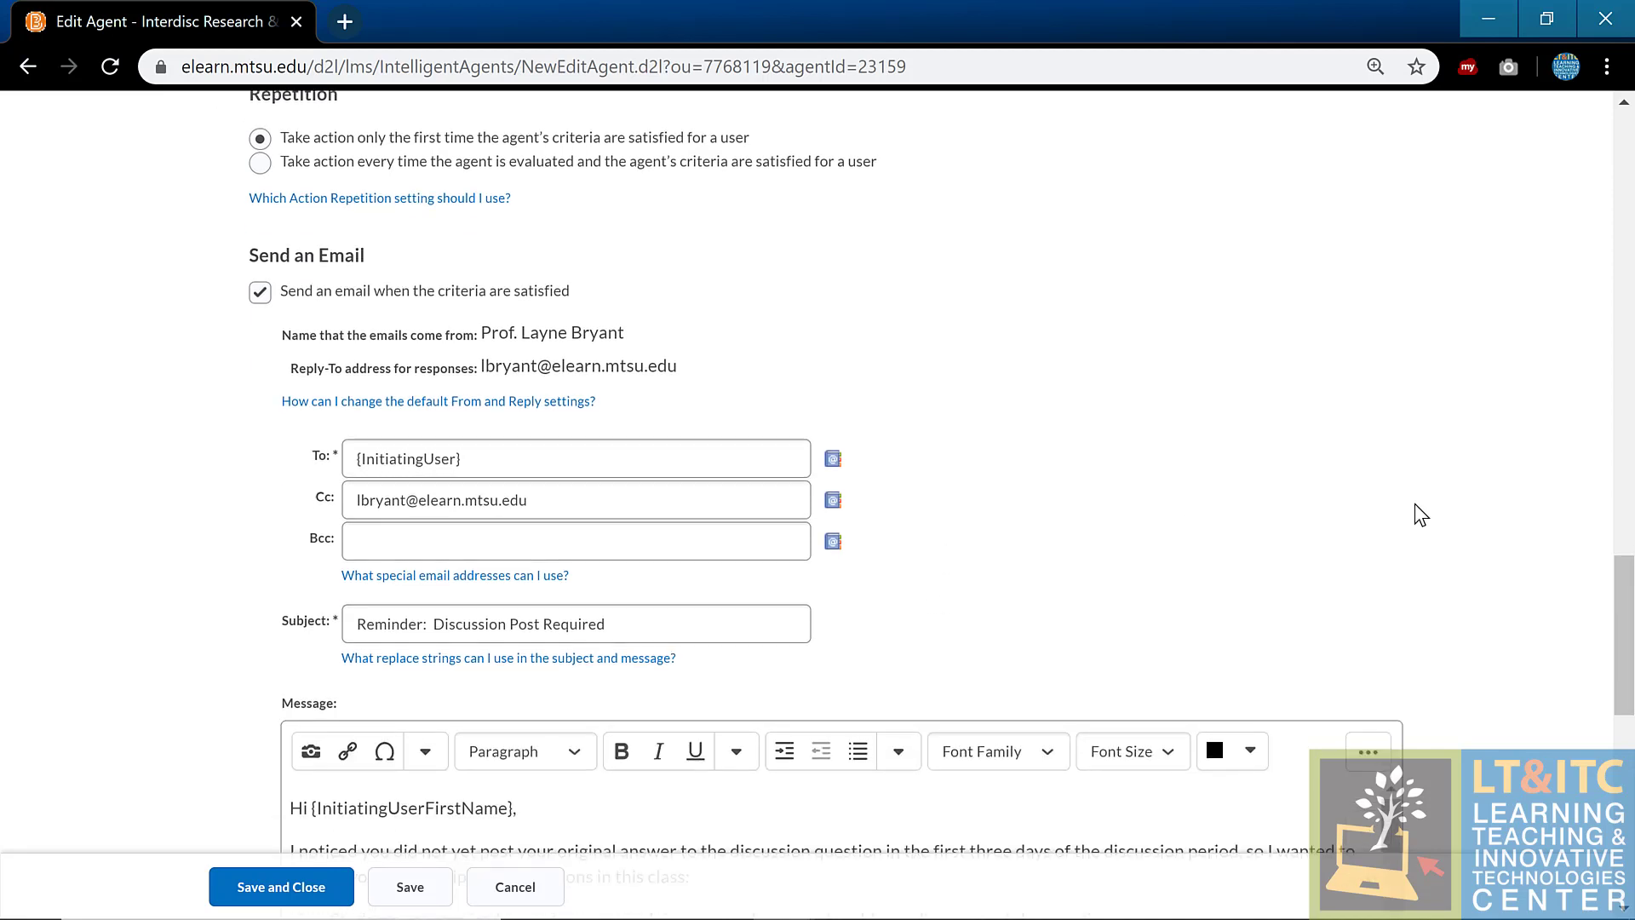
scroll(1436, 515, "down", 2)
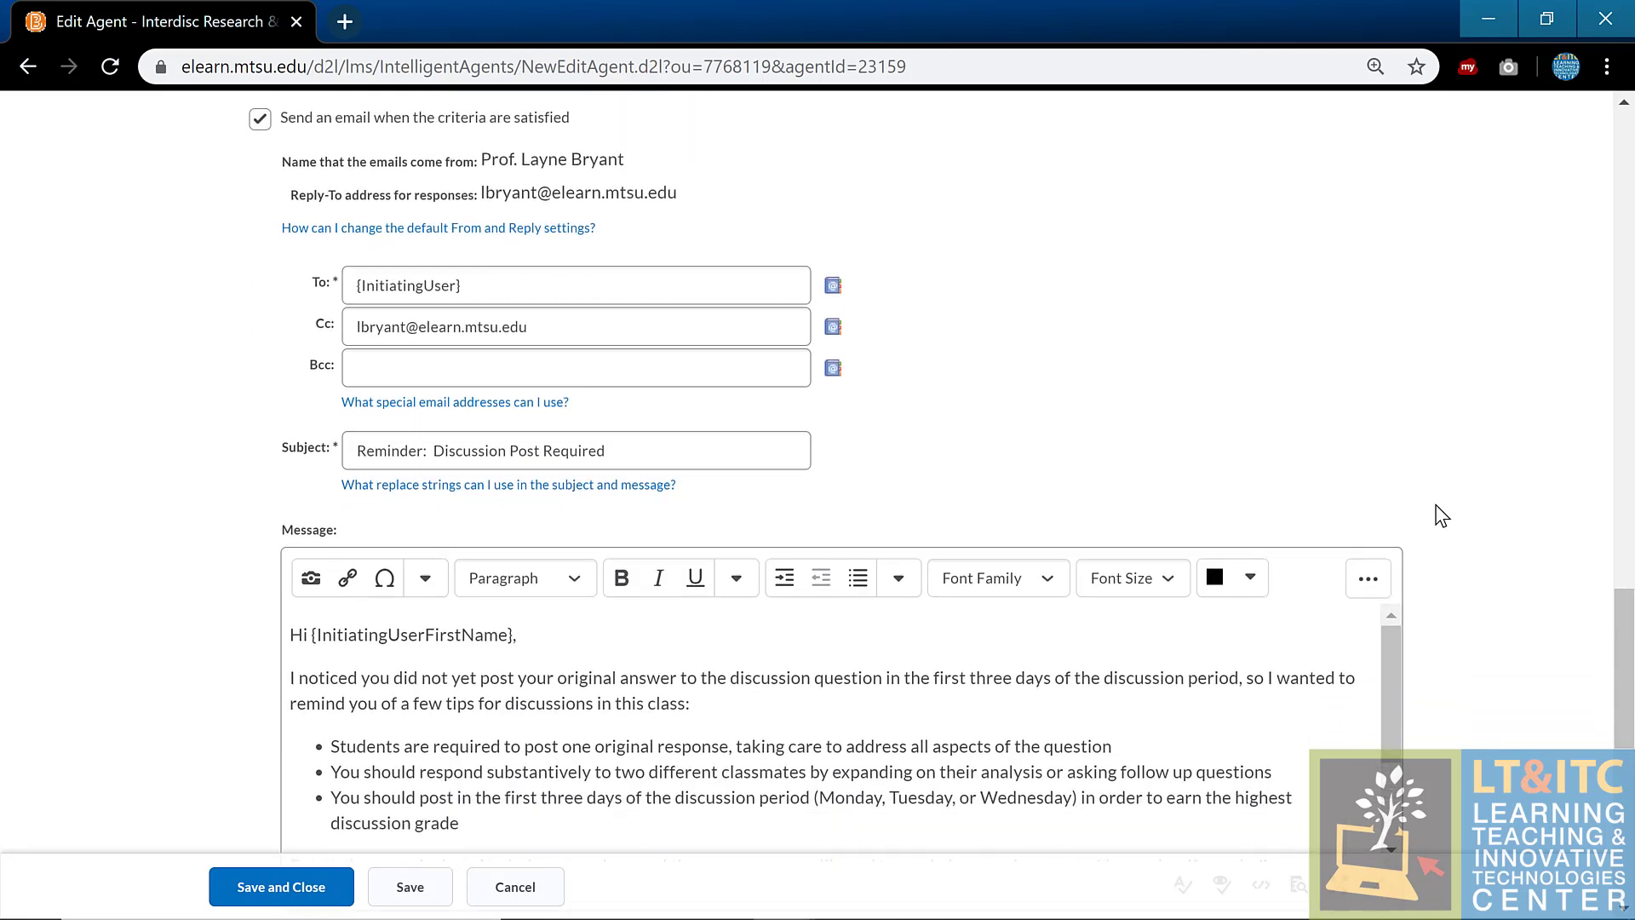
scroll(1436, 515, "down", 2)
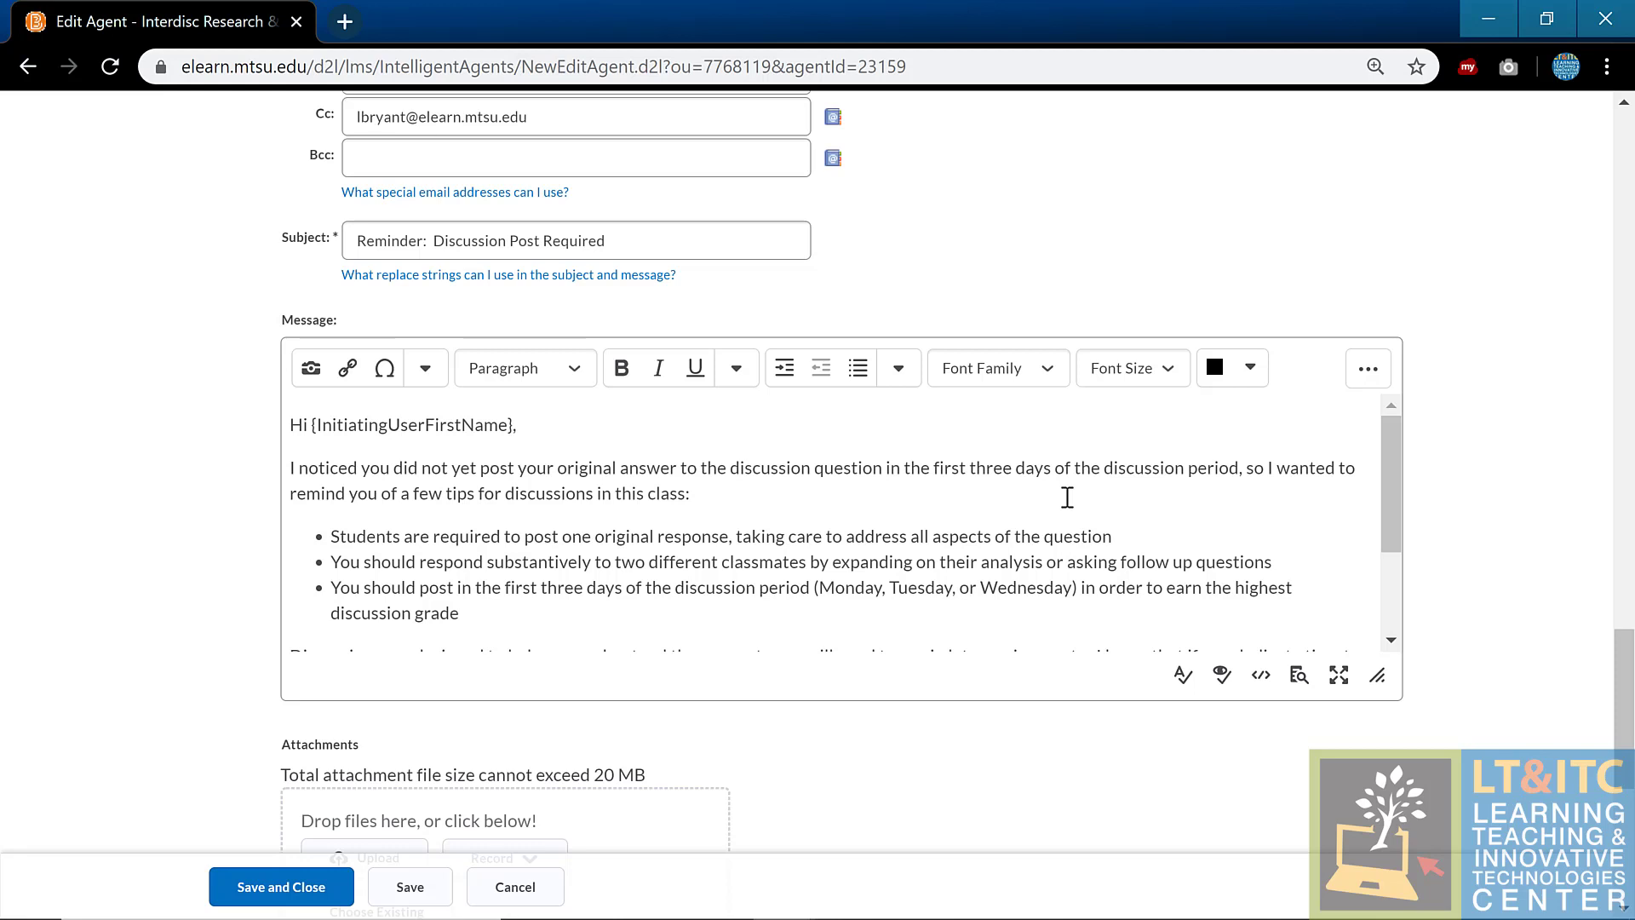
scroll(1075, 504, "down", 3)
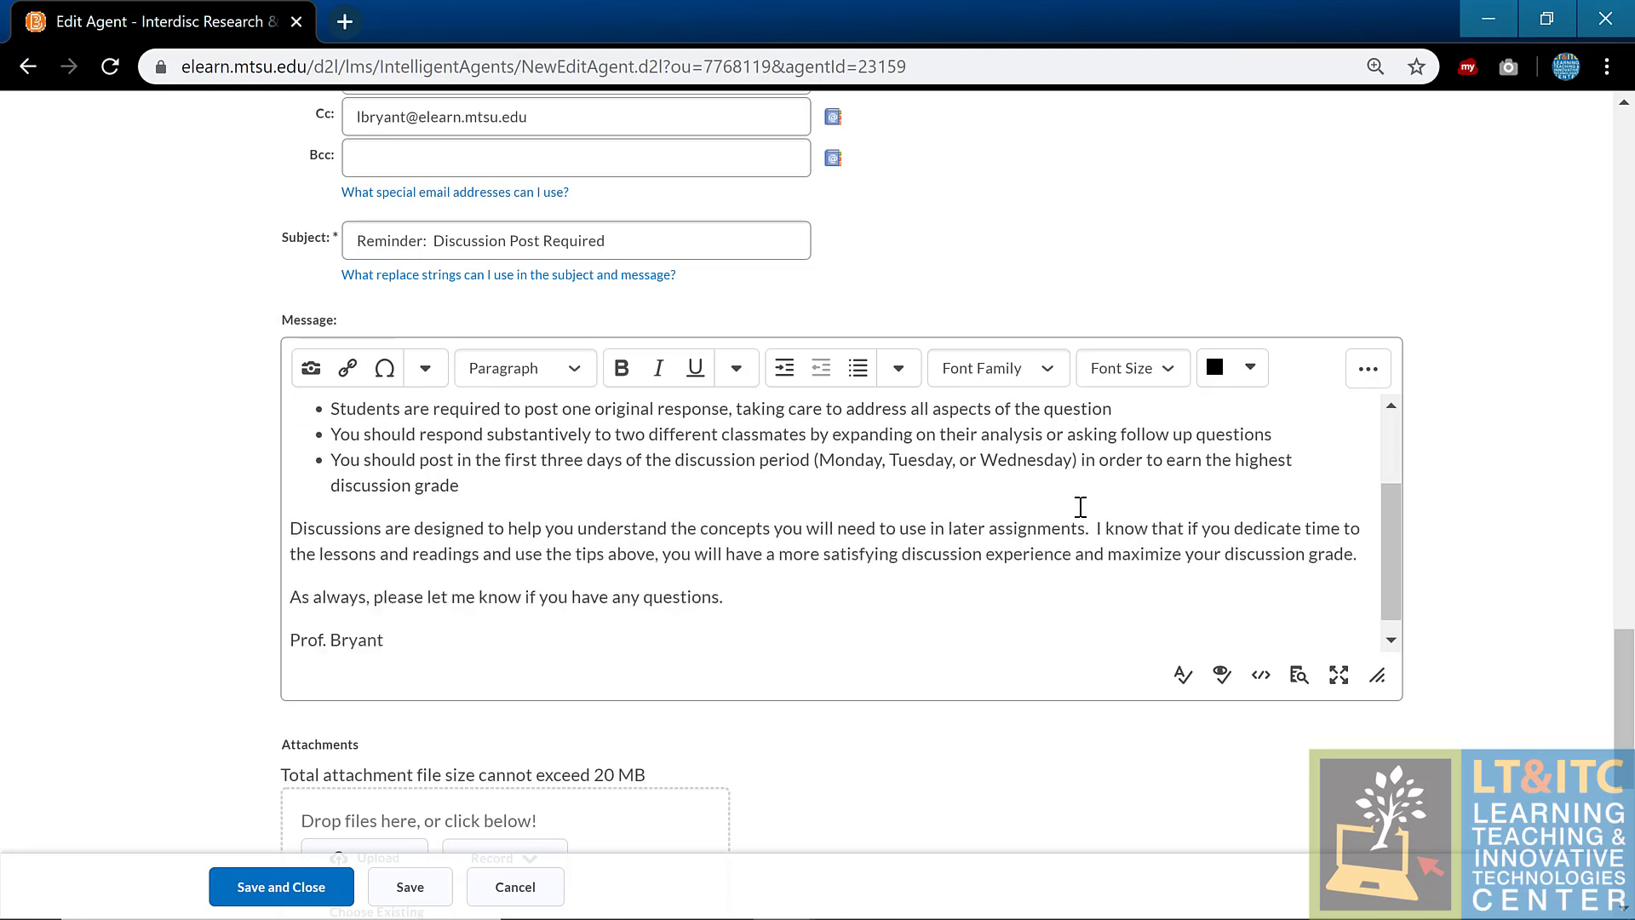
scroll(1080, 507, "down", 1)
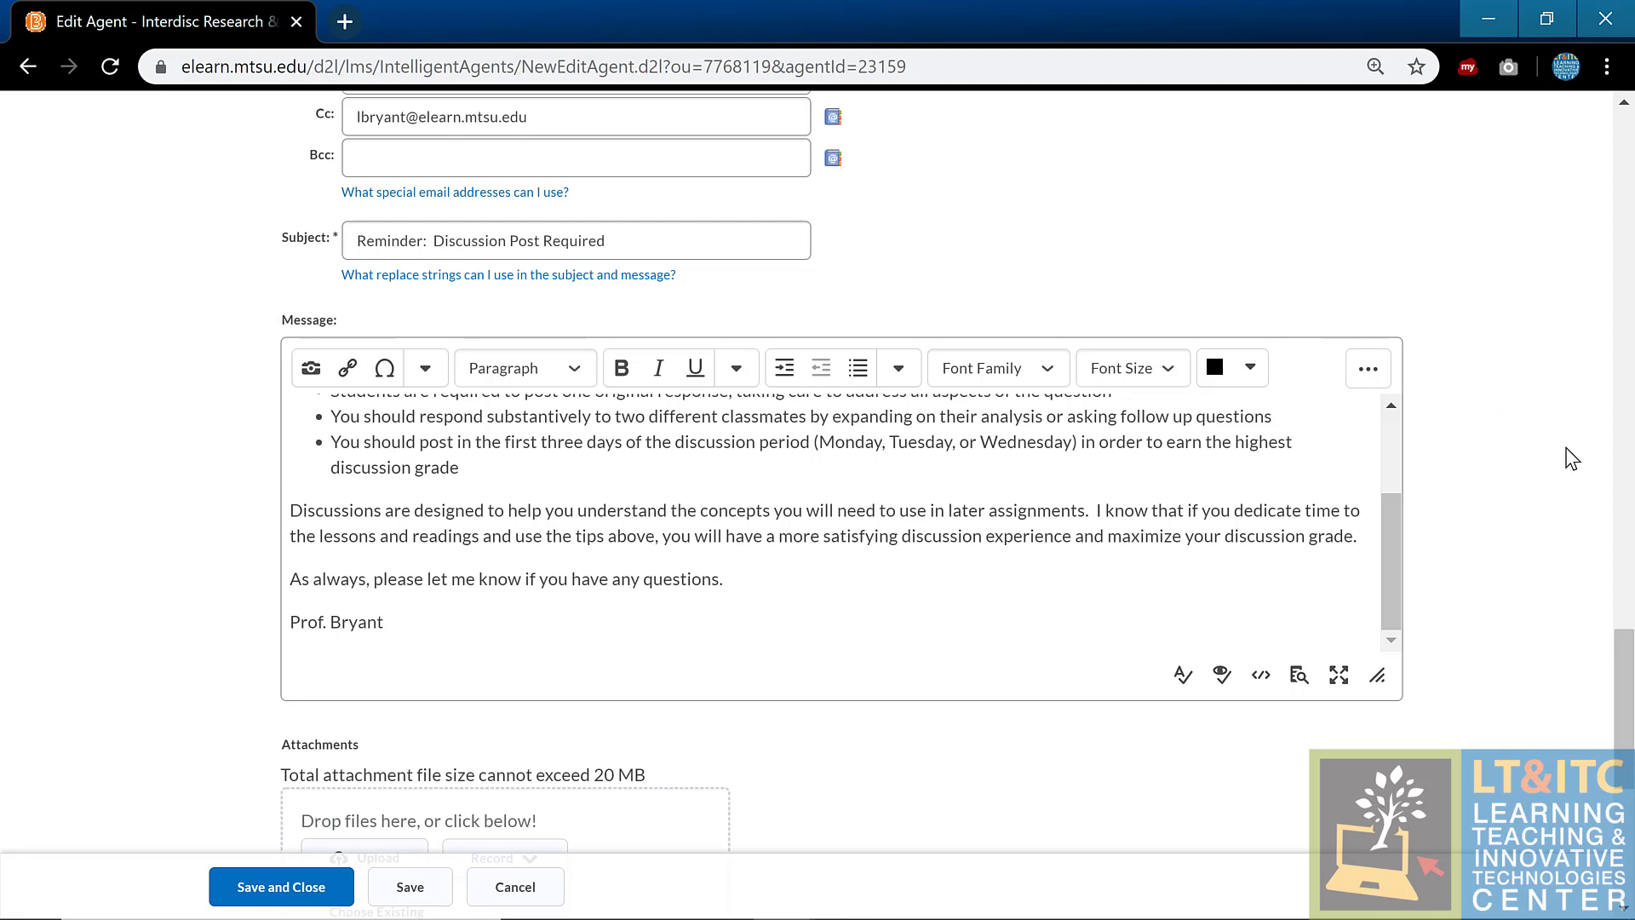
scroll(1572, 458, "down", 1)
scroll(1572, 458, "down", 5)
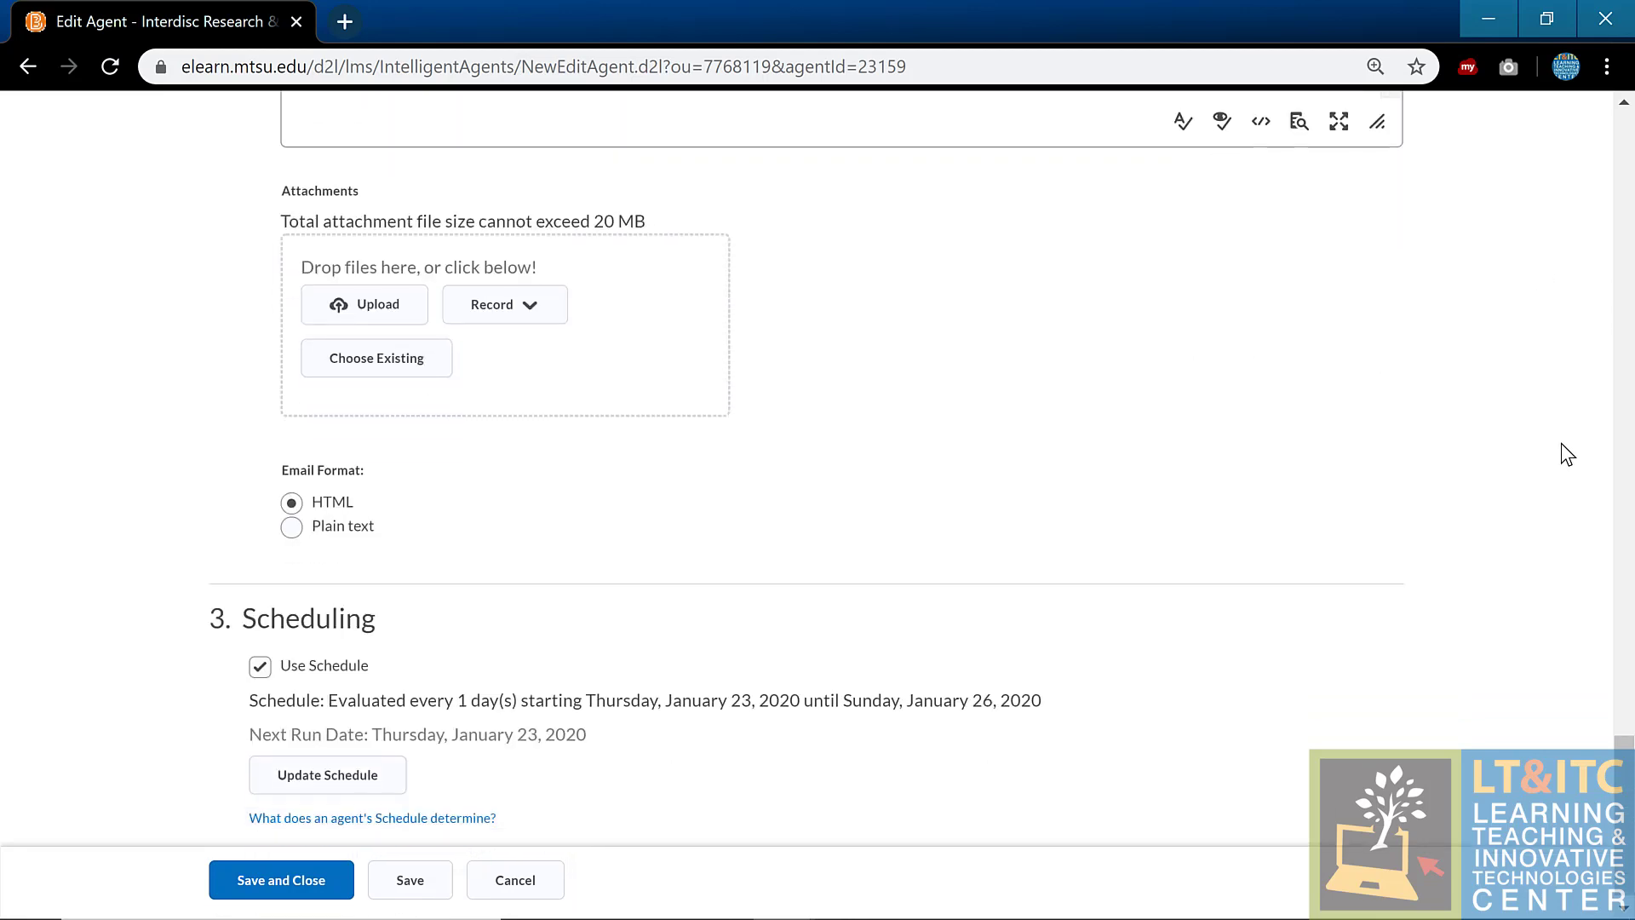
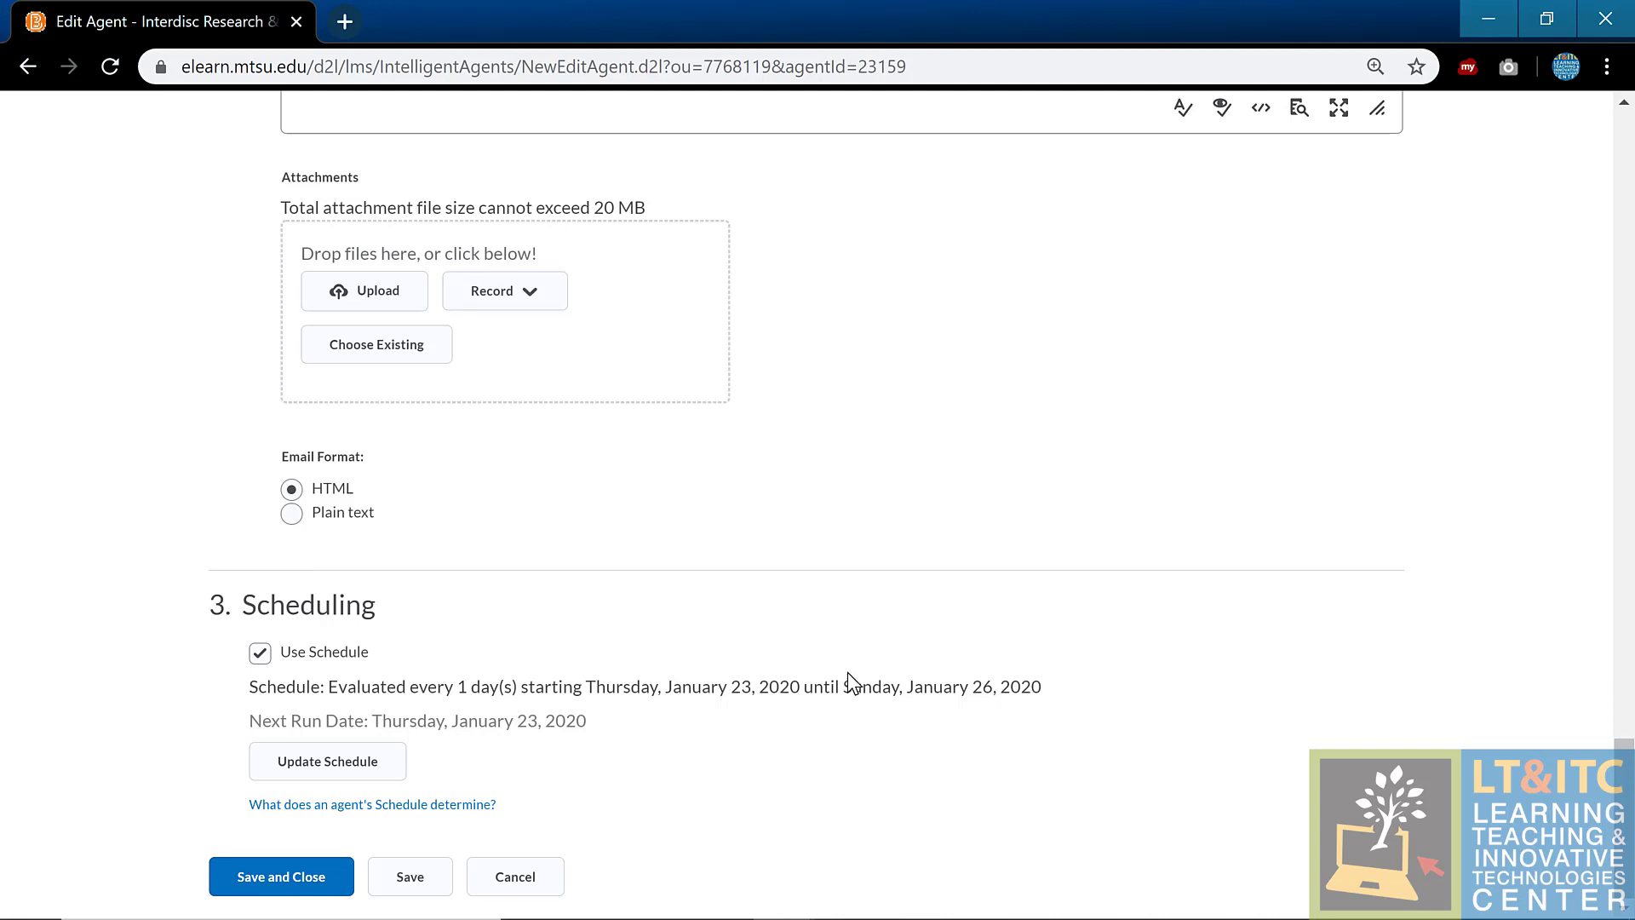
Step: Cancel out of the agent editor without saving, back to the Module 1–3 agent list
left_click(475, 887)
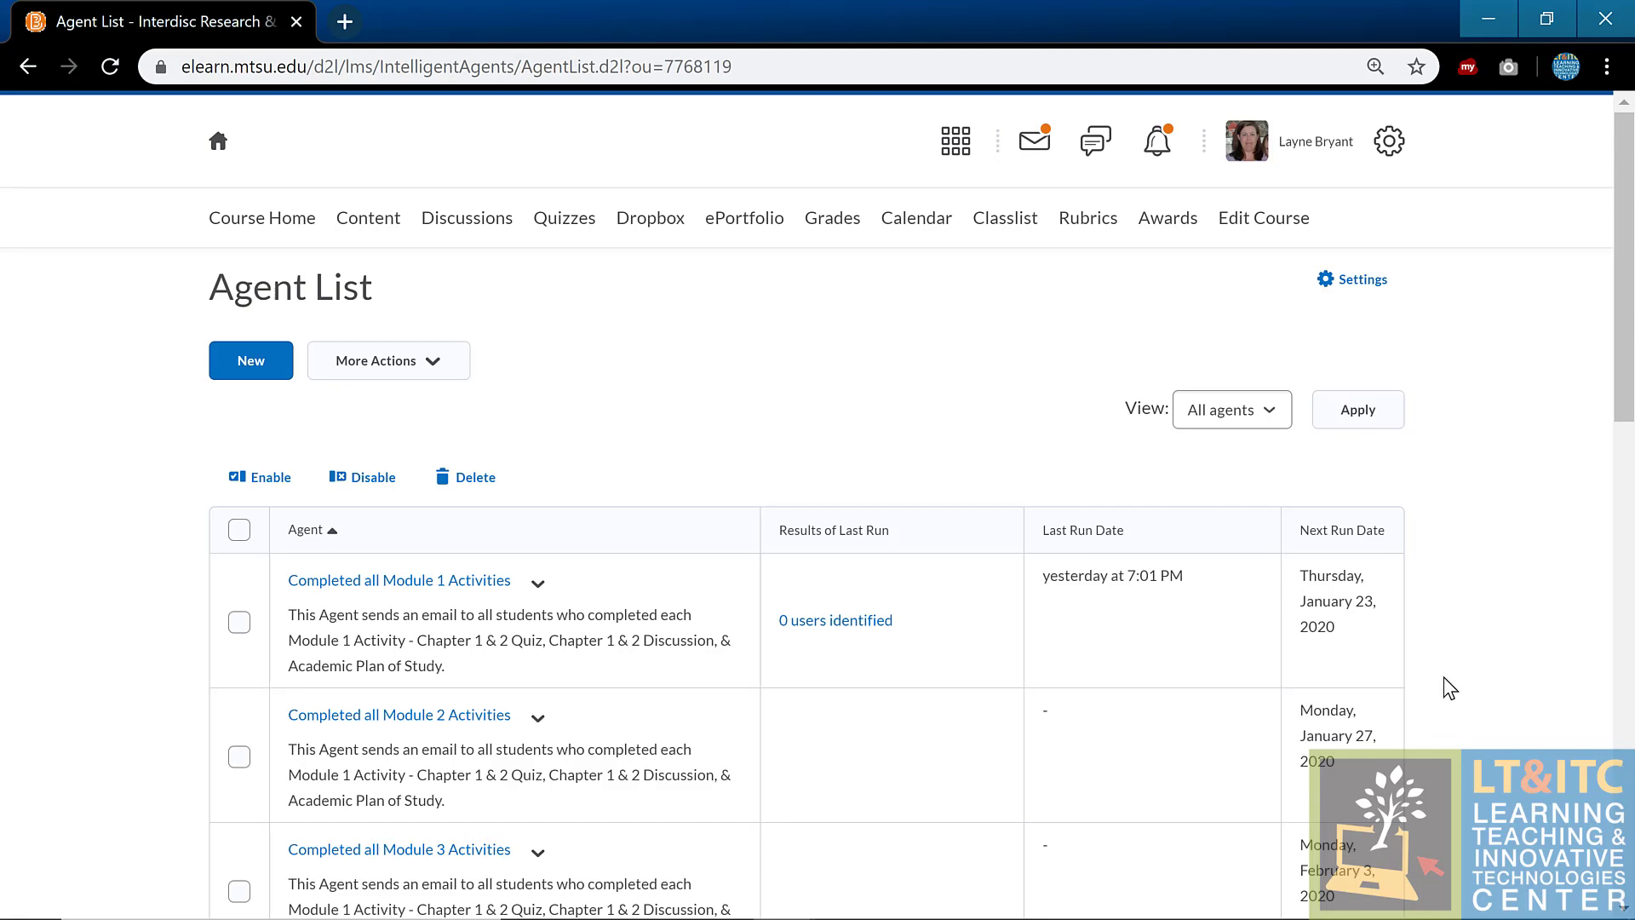
Step: Edit the Exemplary Discussion Award agent and scroll its criteria down to Release Conditions
scroll(1445, 675, "down", 1)
scroll(1451, 685, "down", 9)
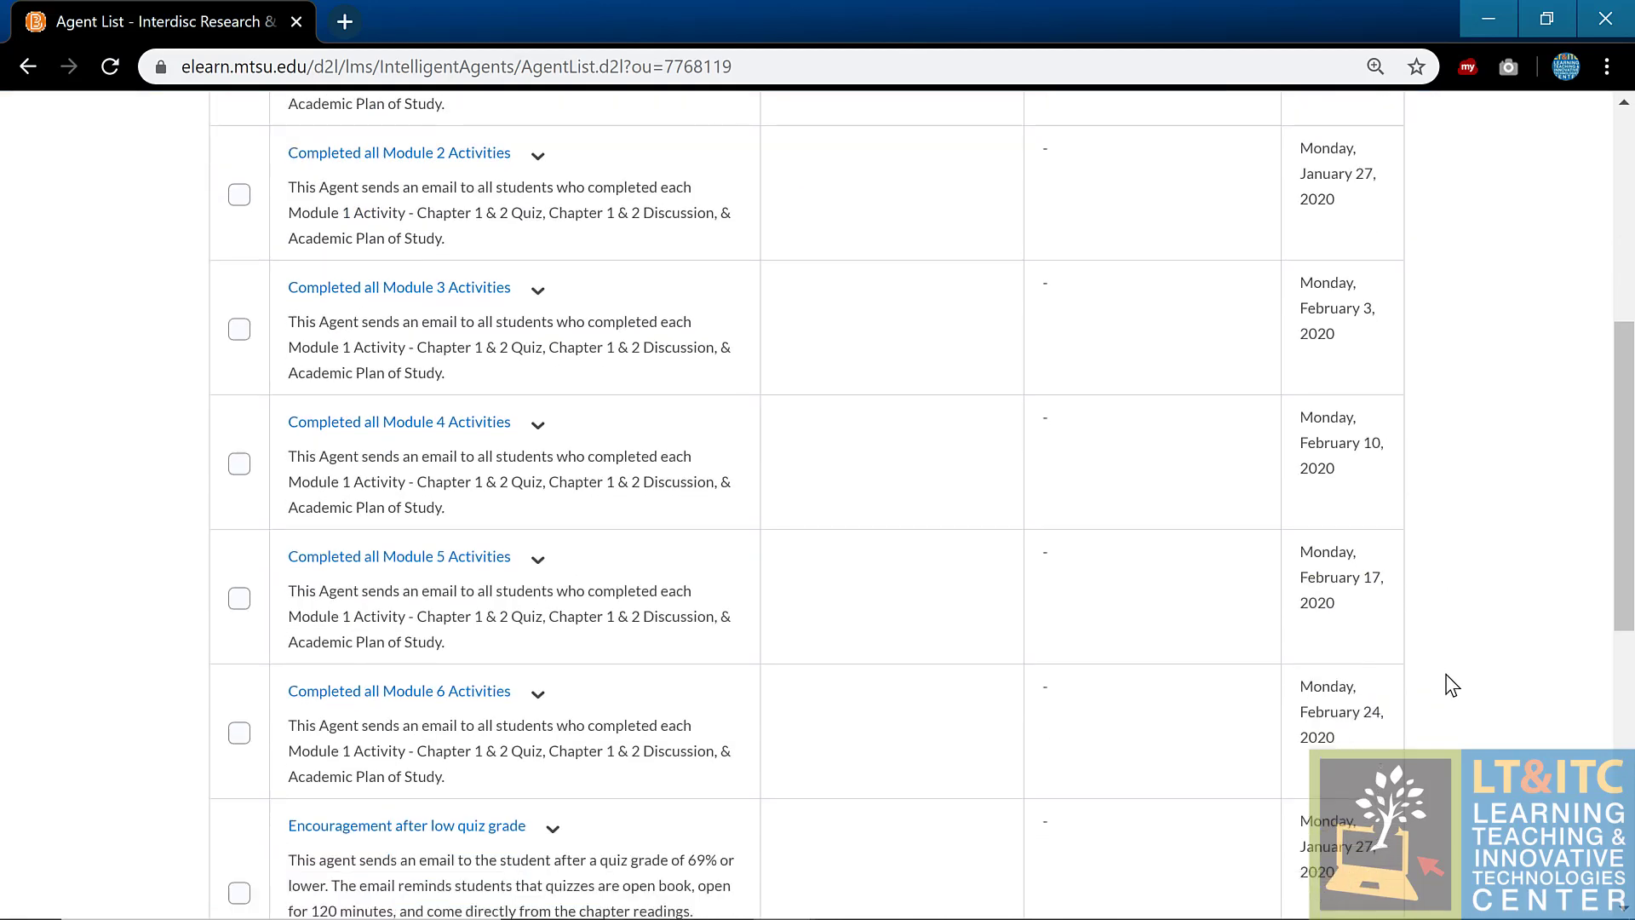
scroll(748, 584, "down", 2)
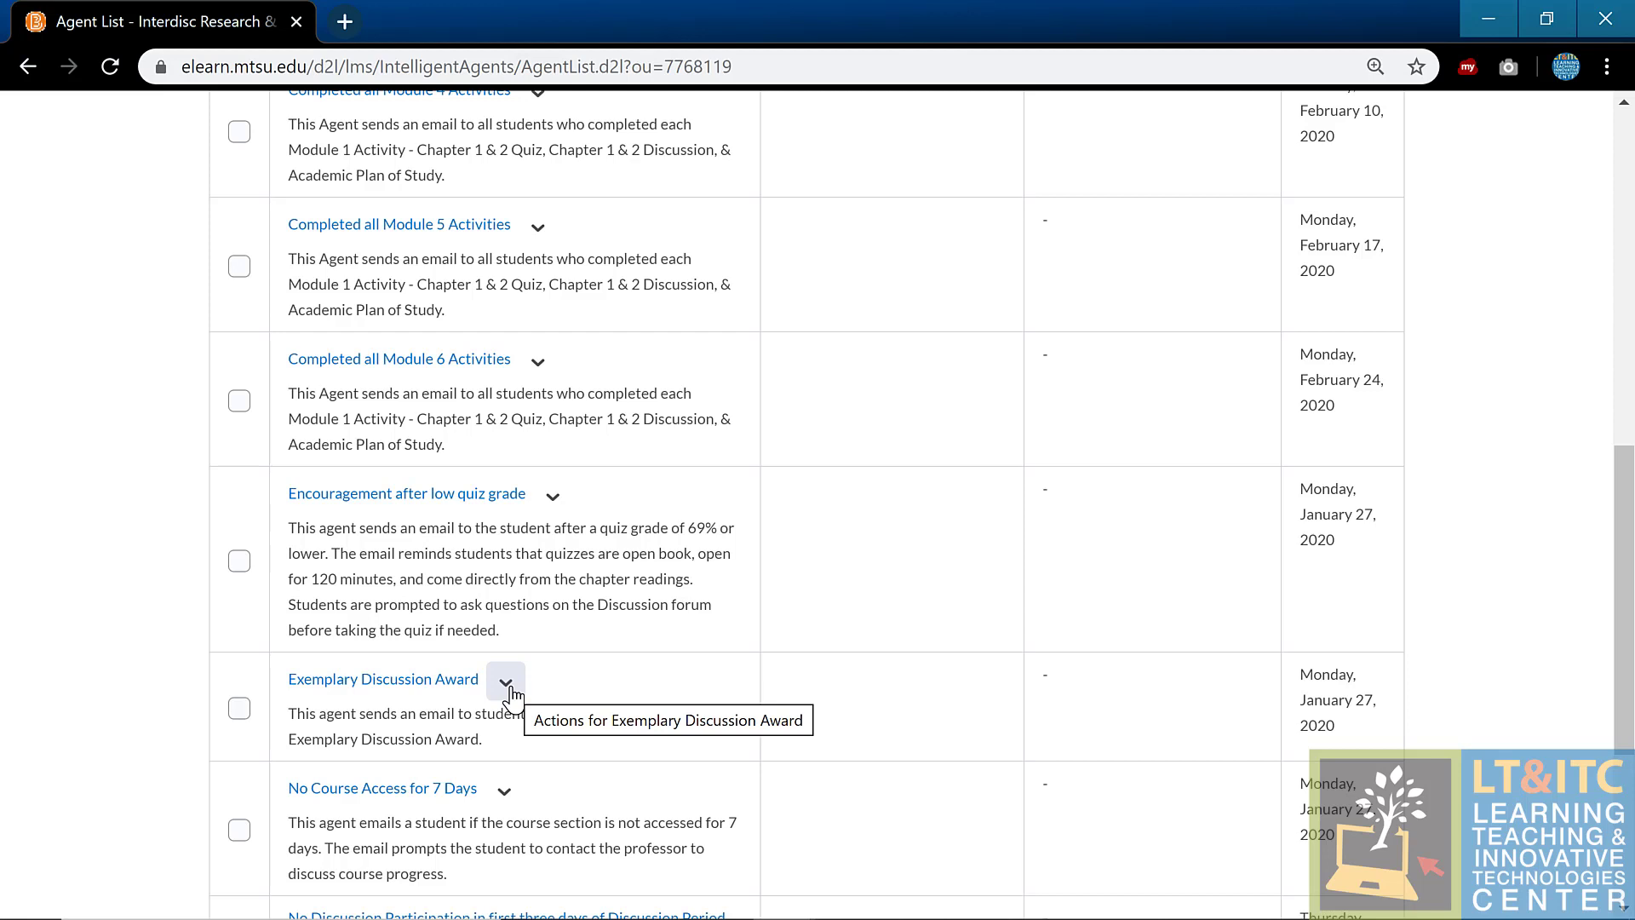
left_click(506, 682)
left_click(586, 329)
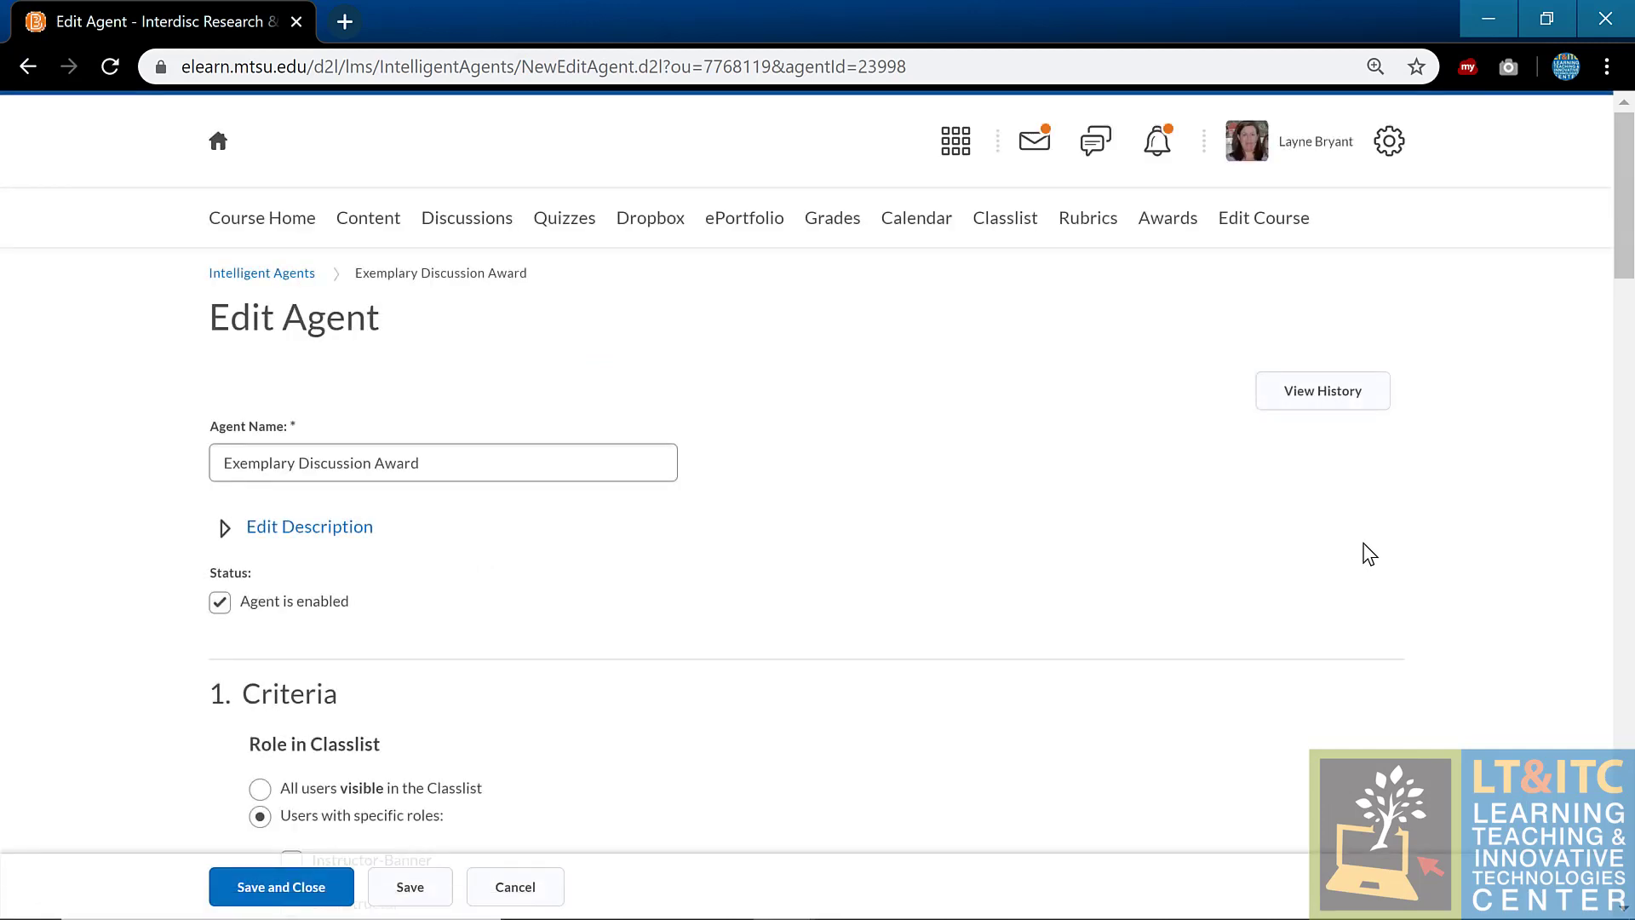
scroll(1369, 553, "down", 6)
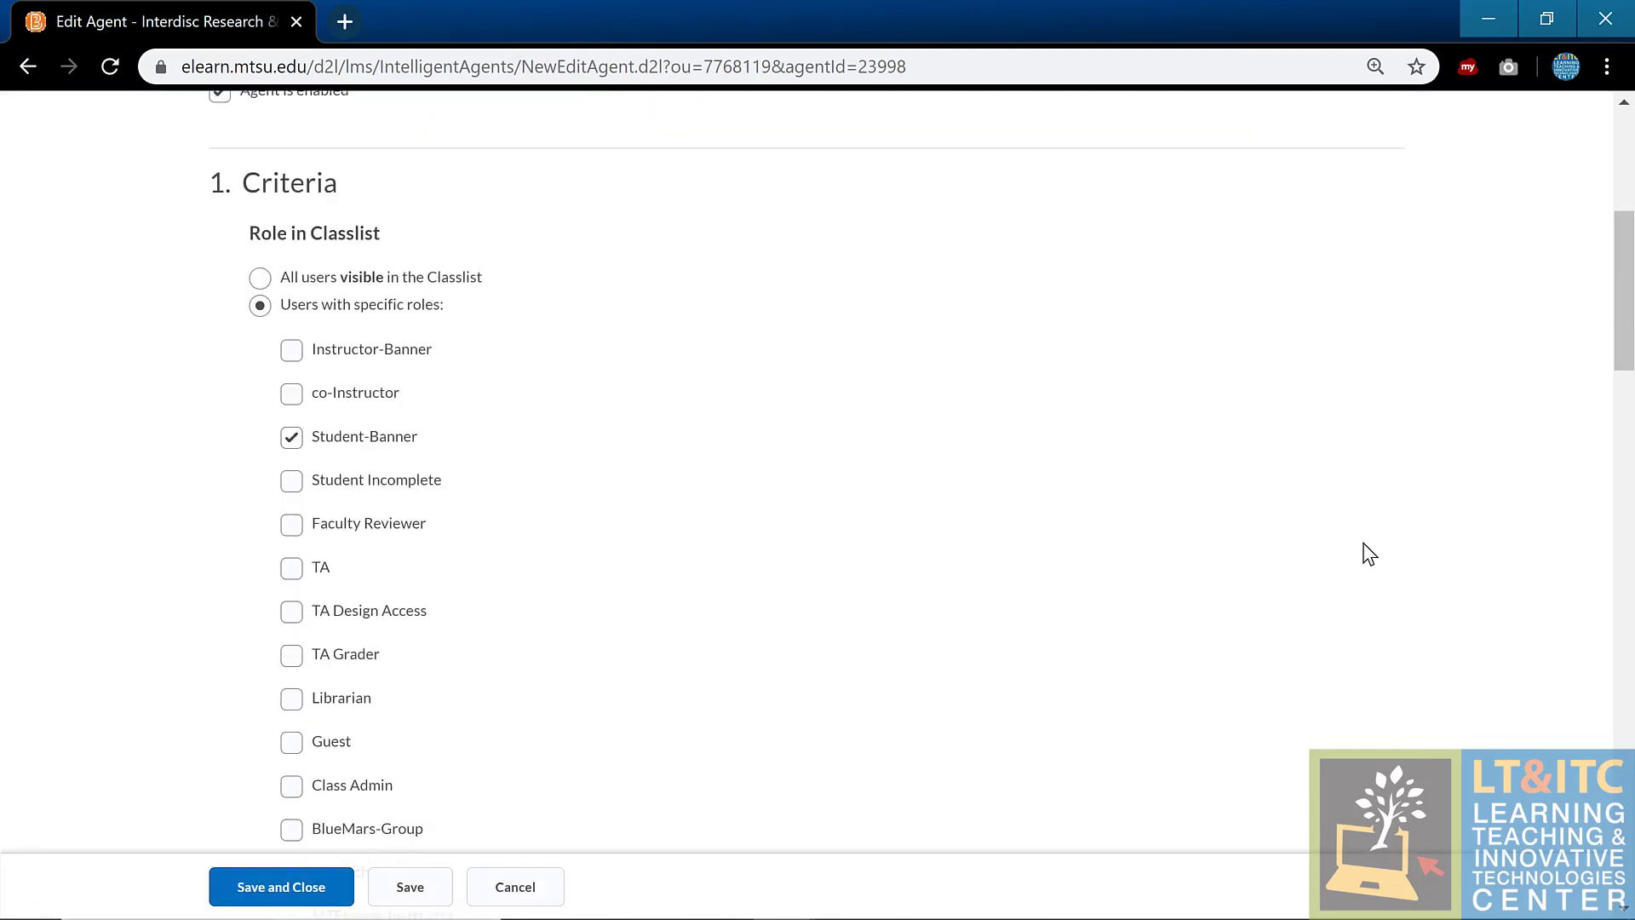
scroll(1369, 554, "down", 15)
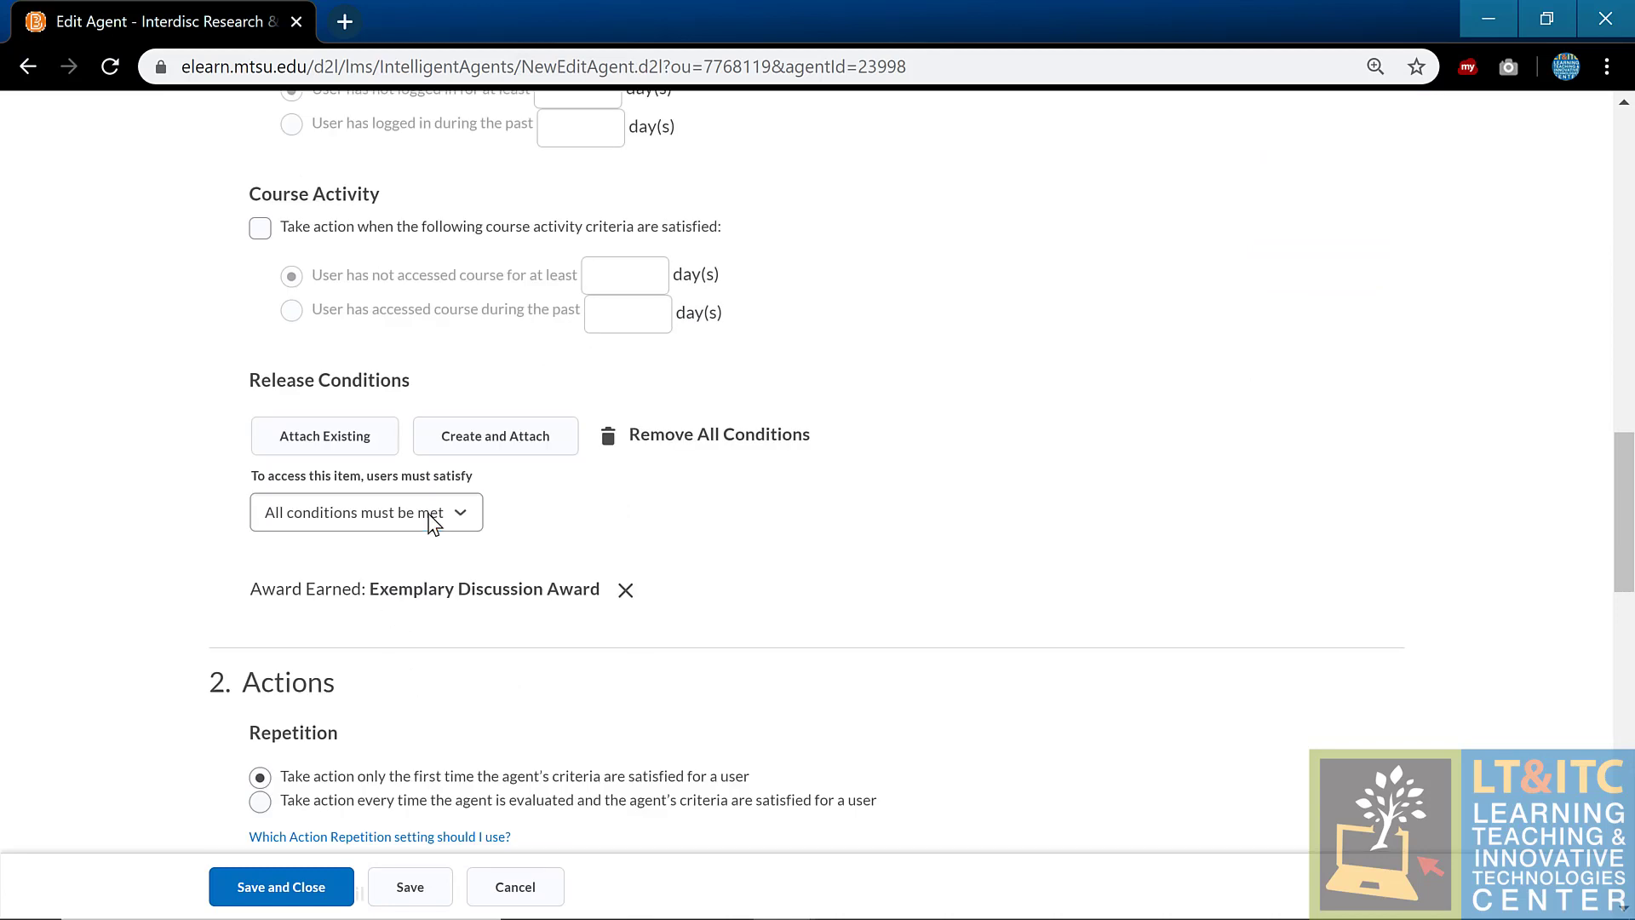
left_click(560, 443)
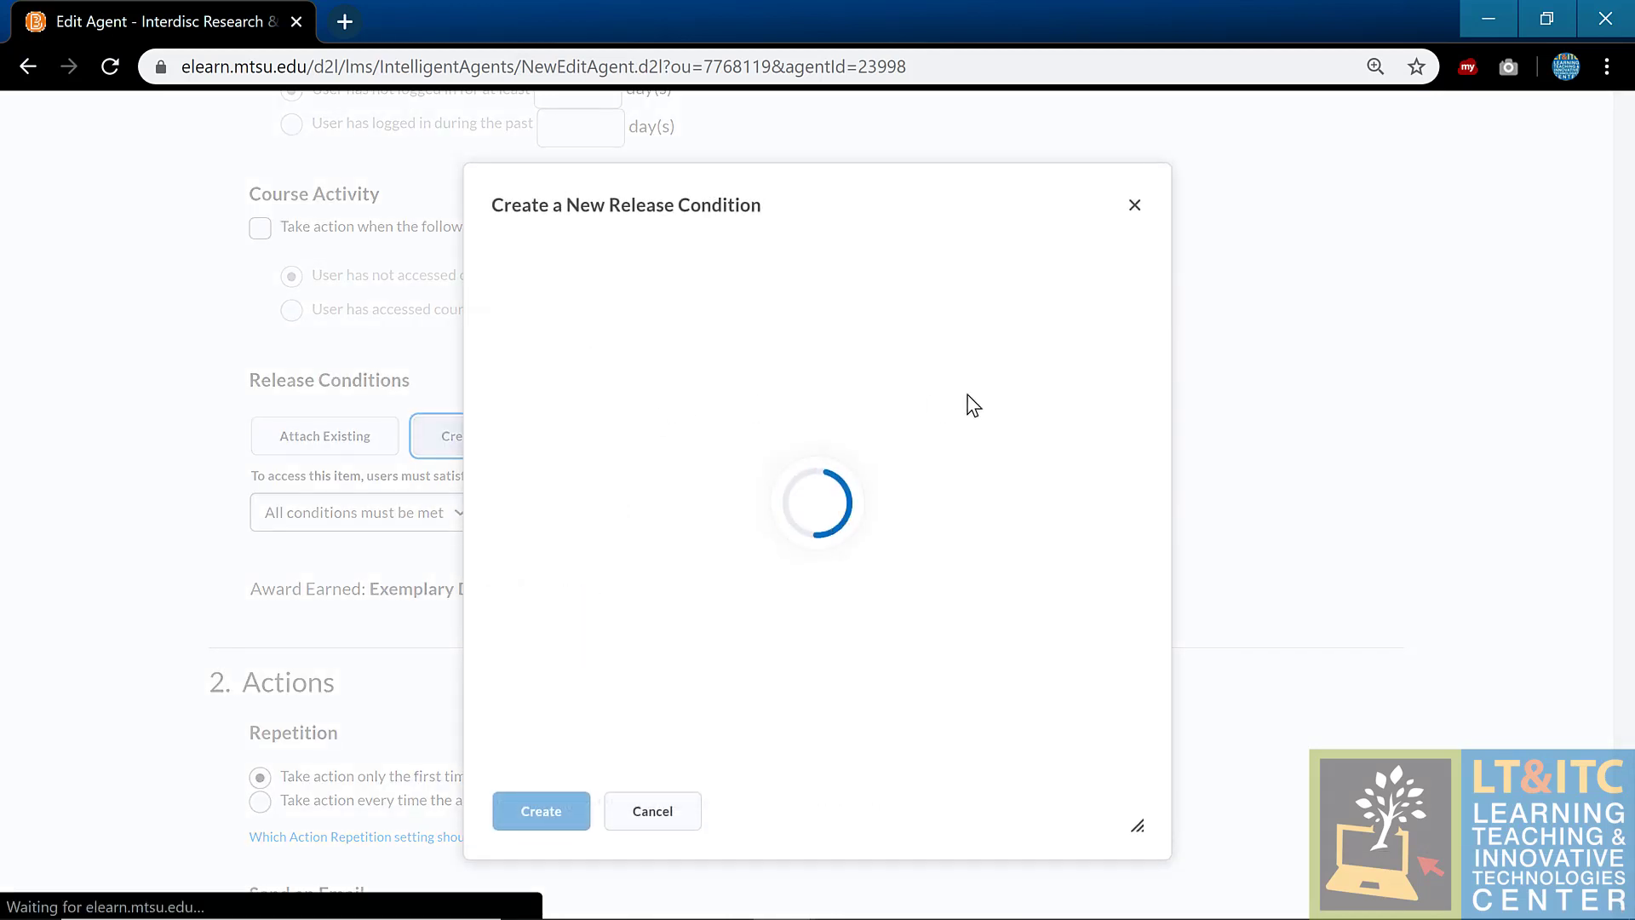
left_click(756, 322)
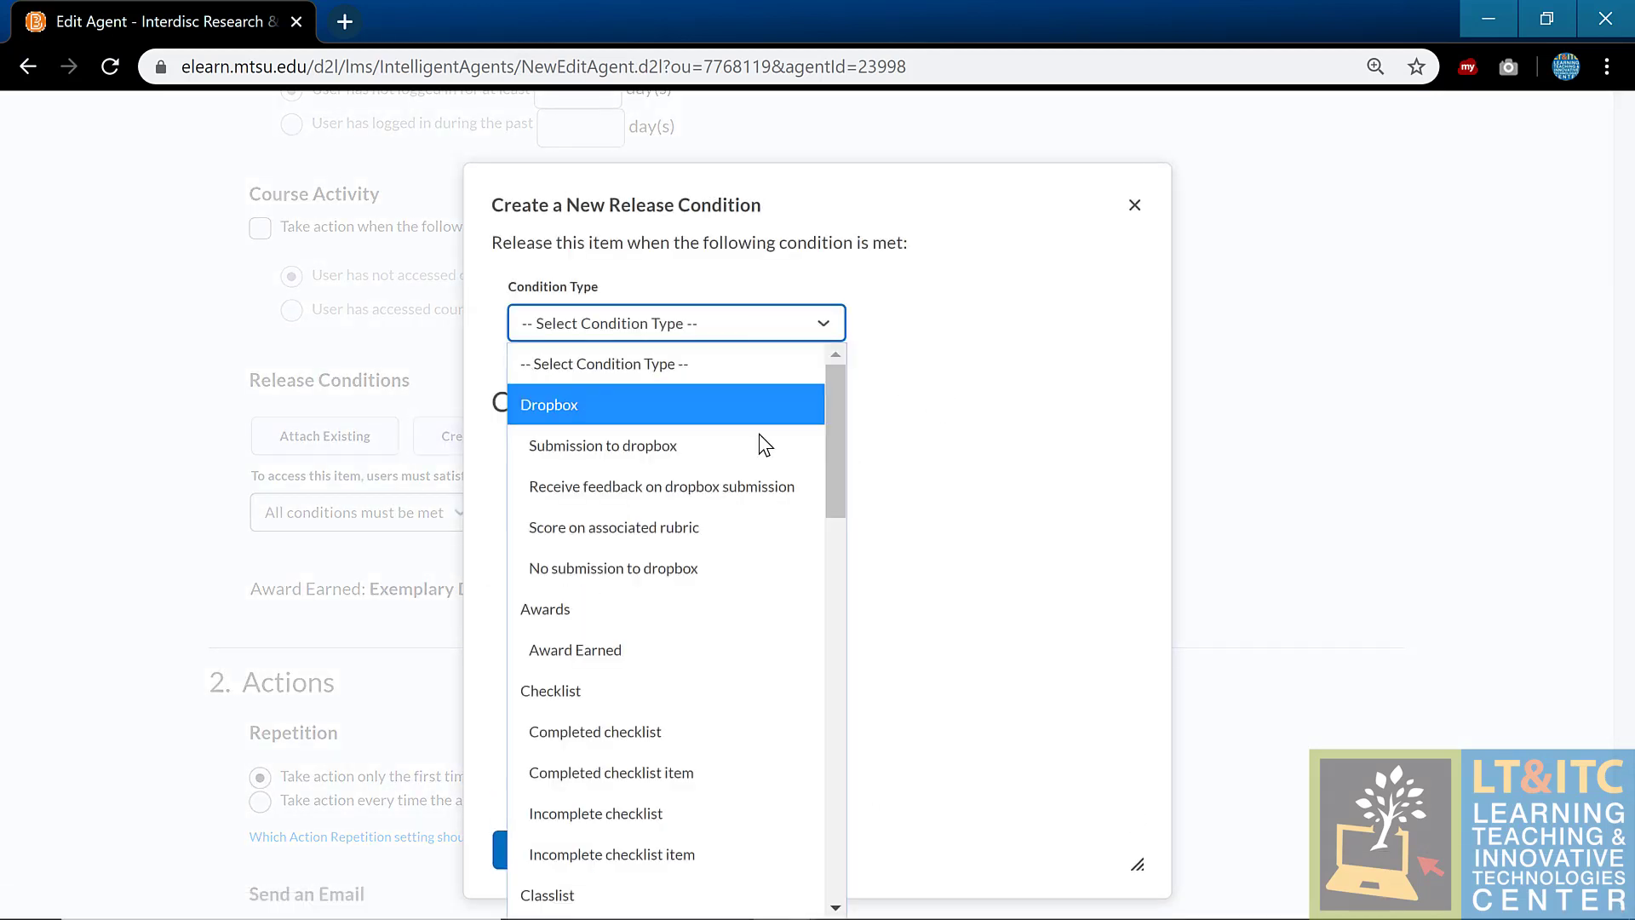
scroll(765, 481, "down", 7)
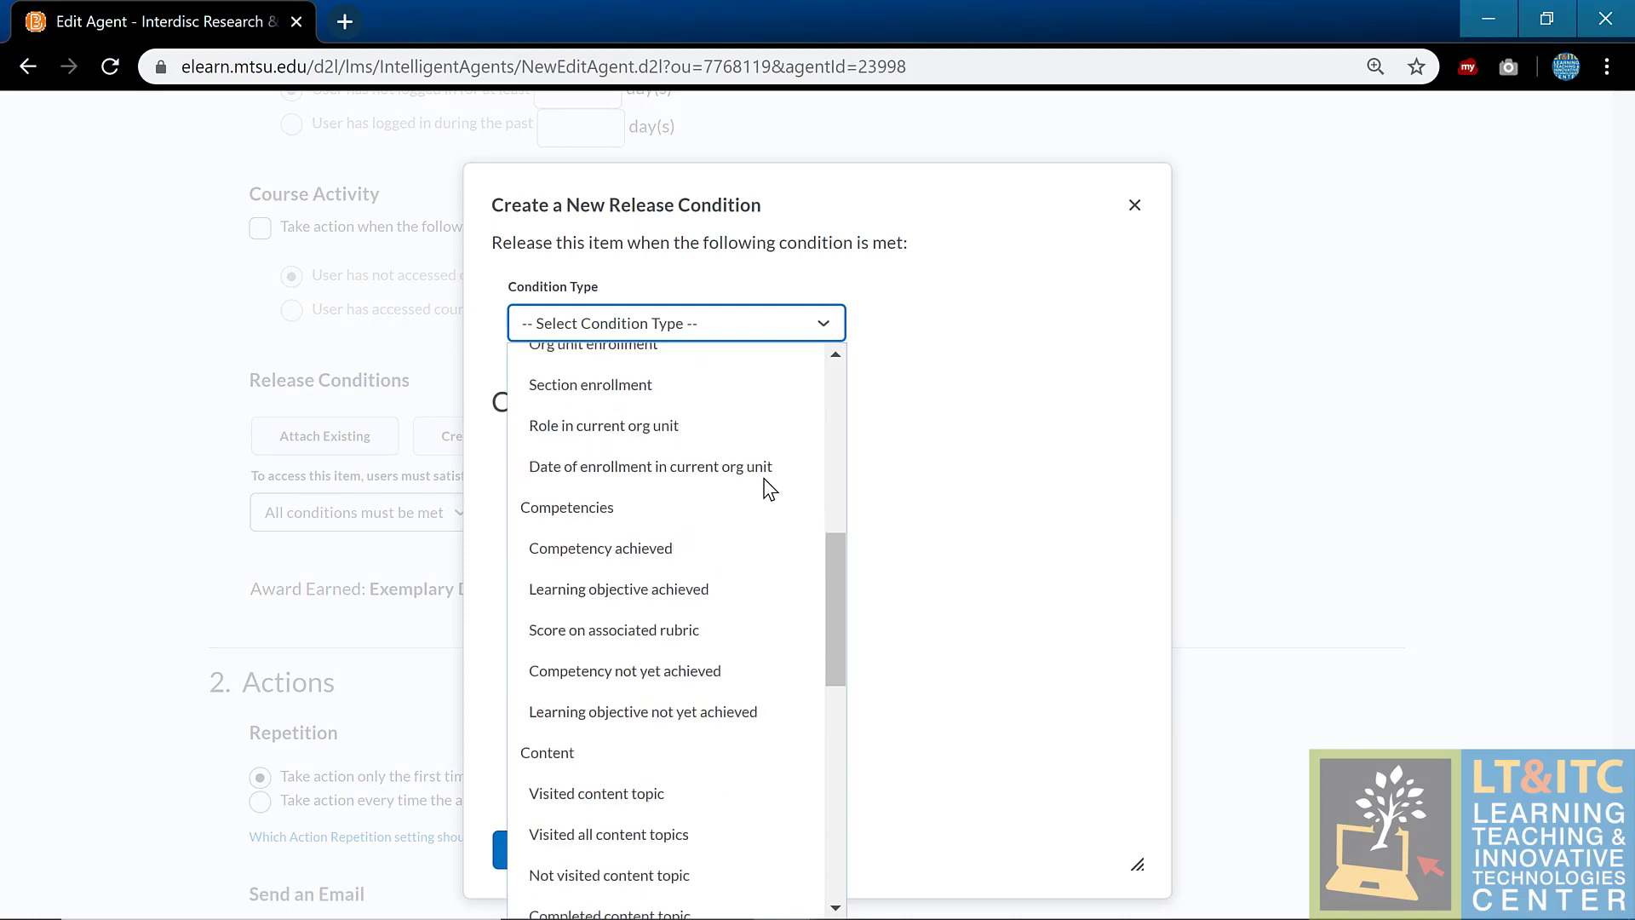
scroll(765, 486, "down", 8)
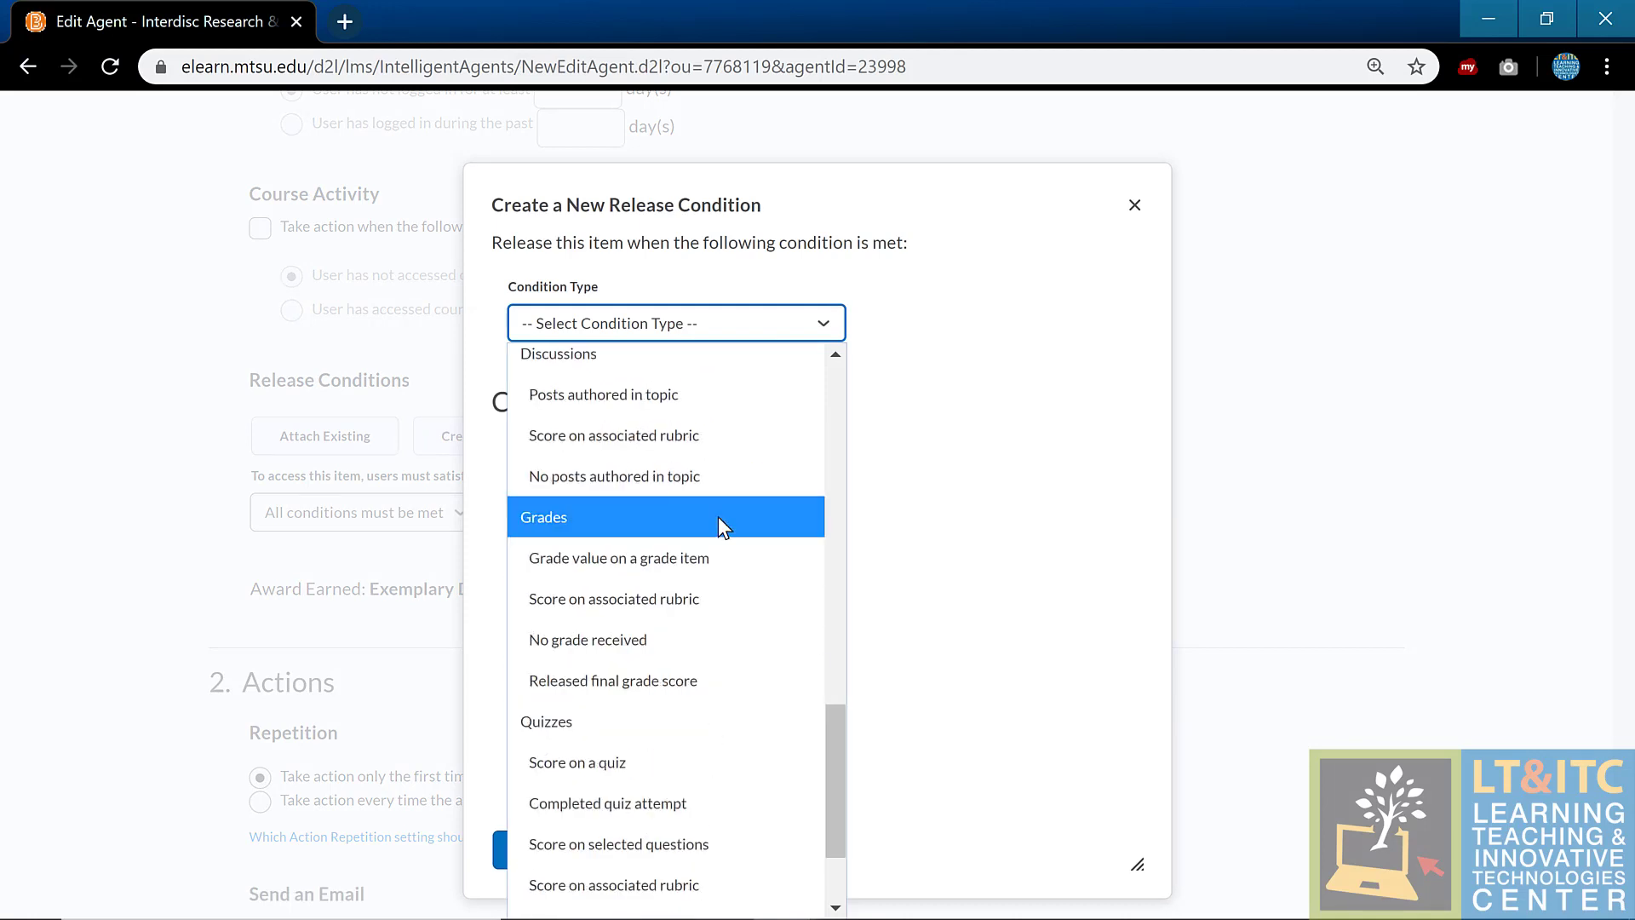
left_click(681, 439)
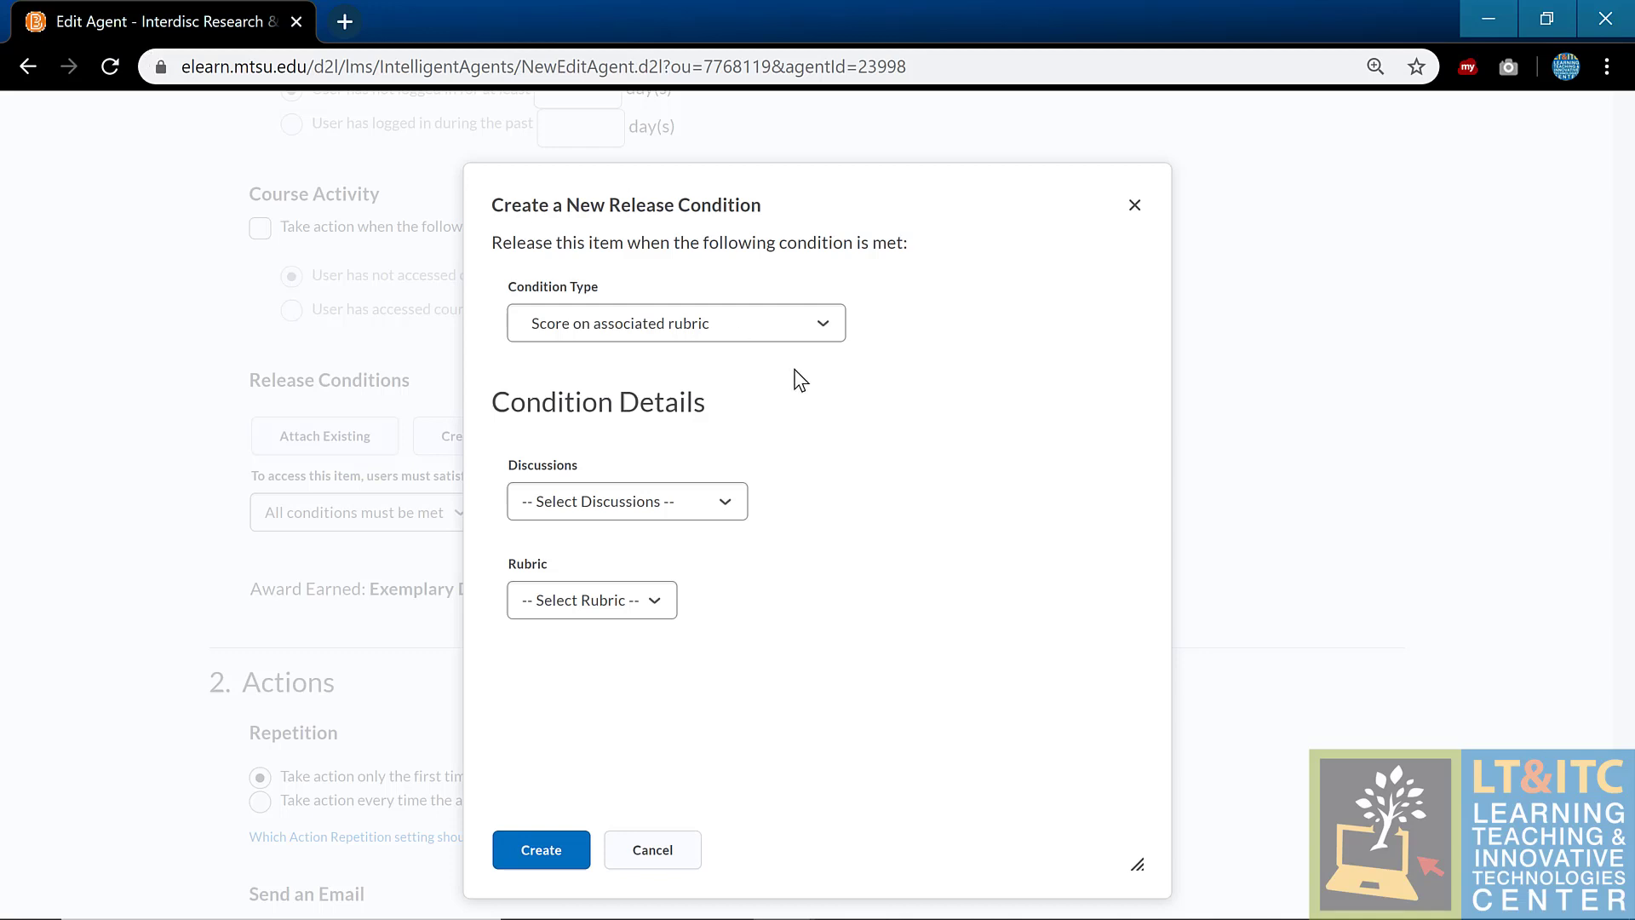
left_click(558, 511)
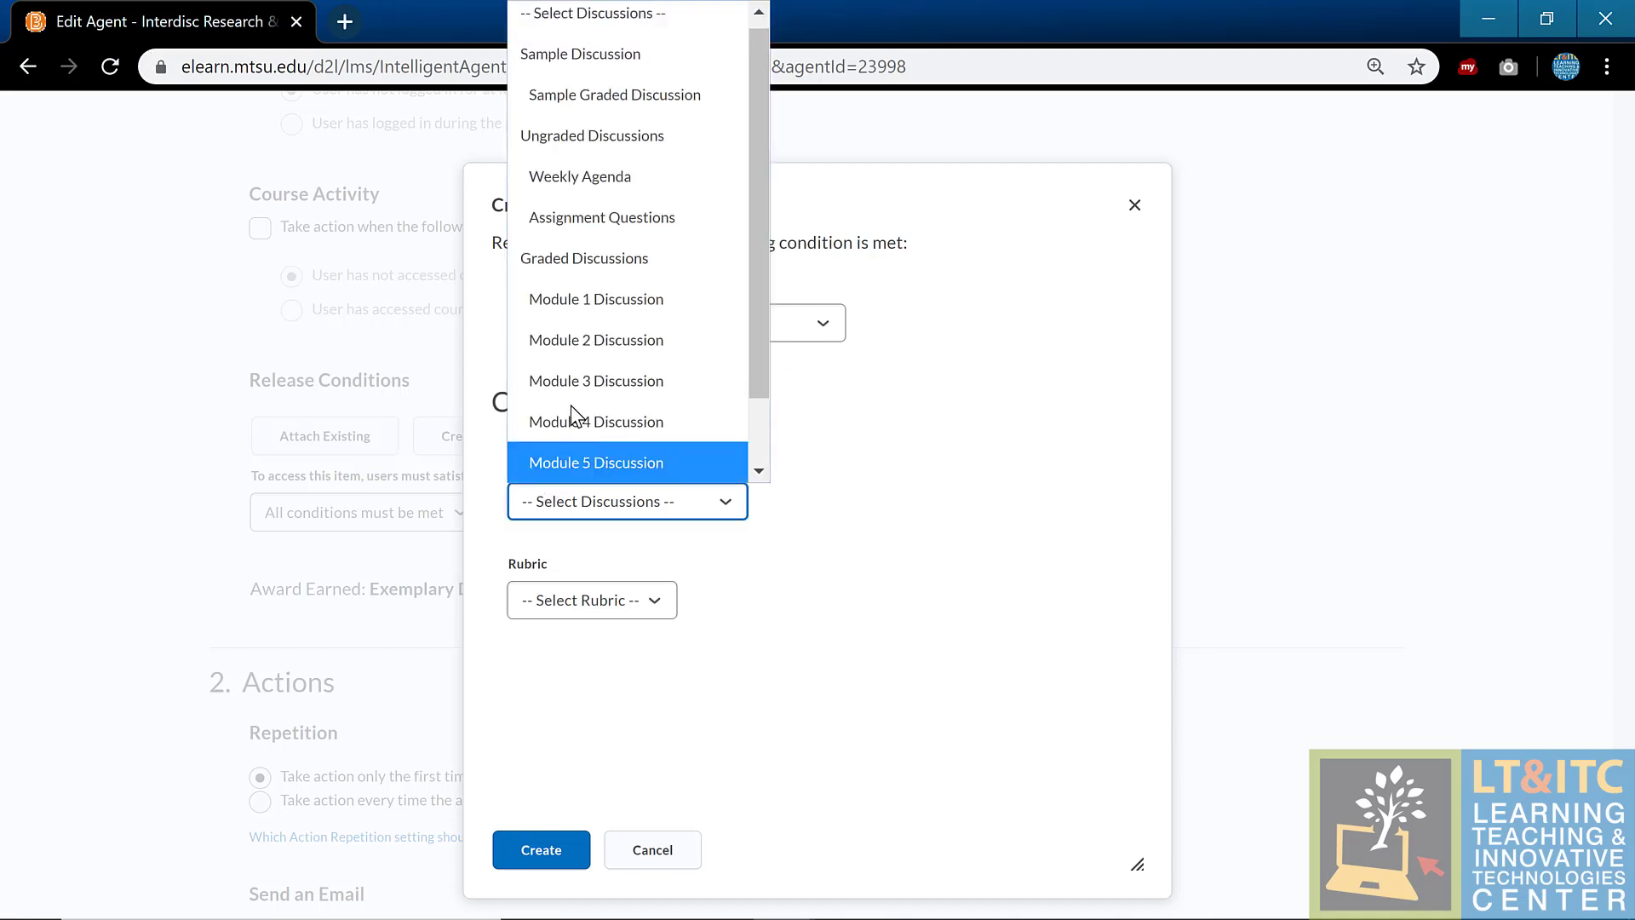
left_click(596, 310)
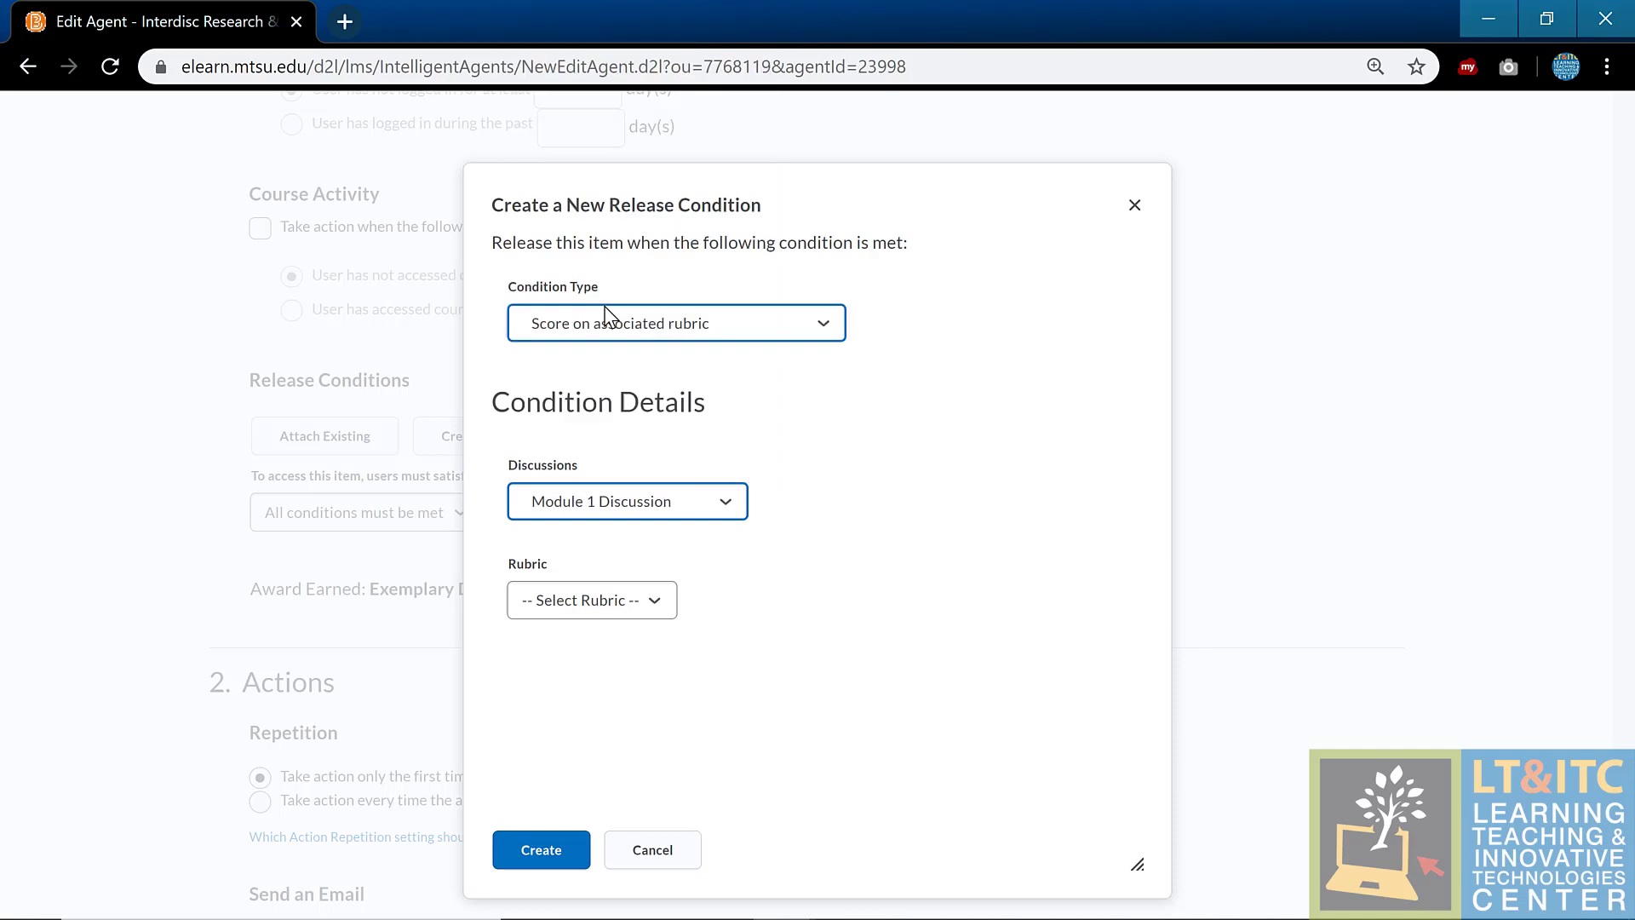
left_click(678, 595)
left_click(678, 686)
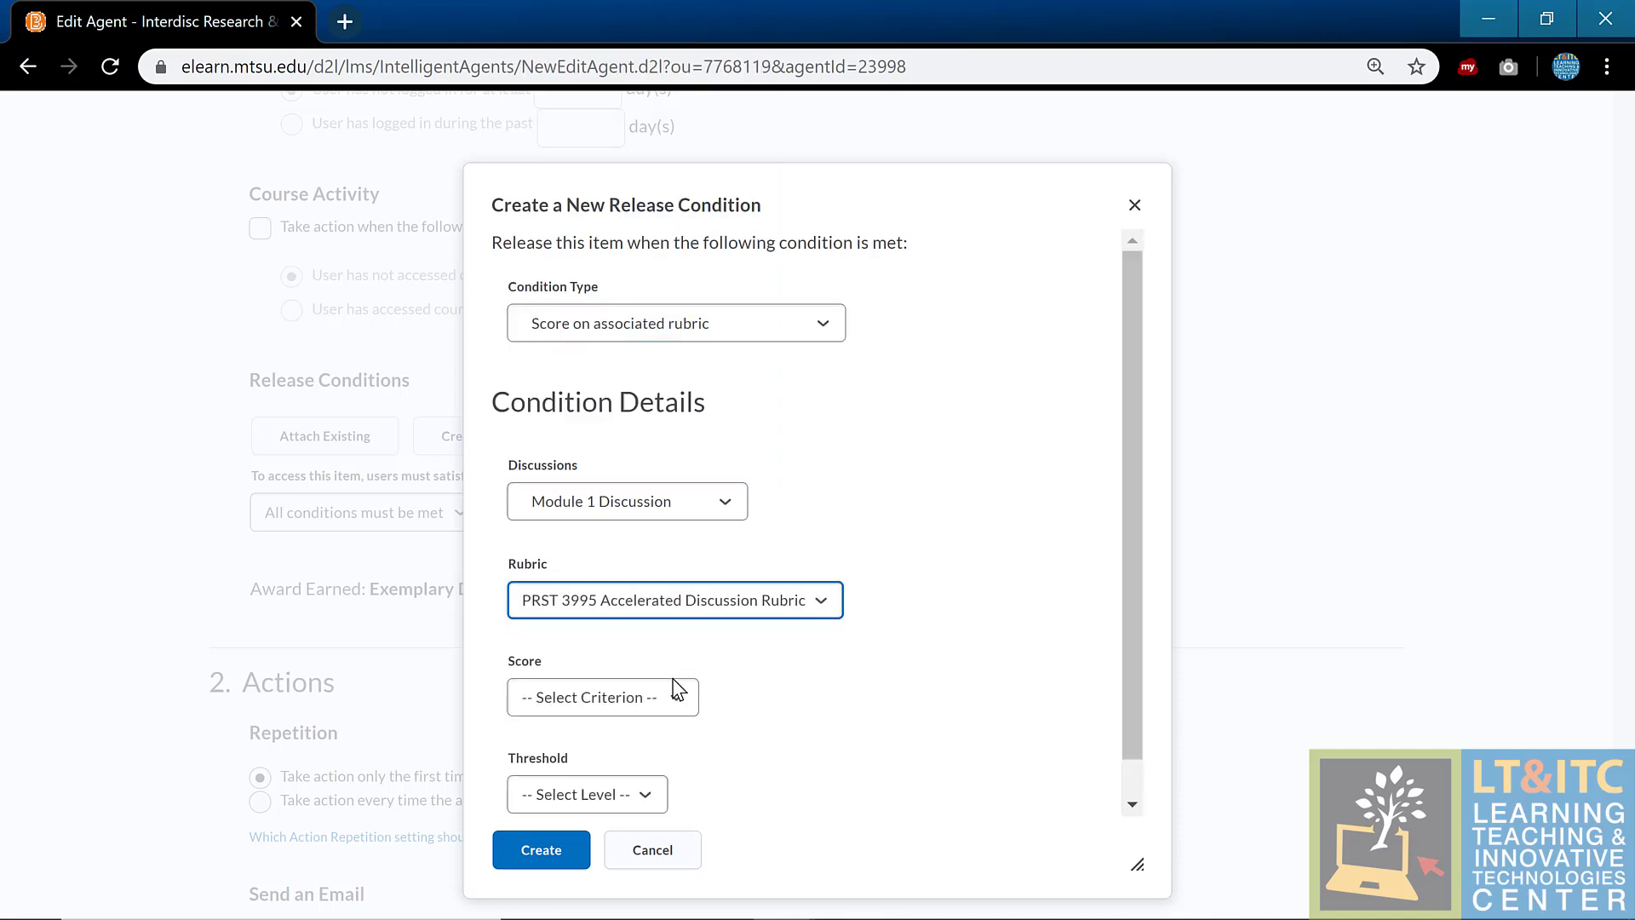
left_click(671, 697)
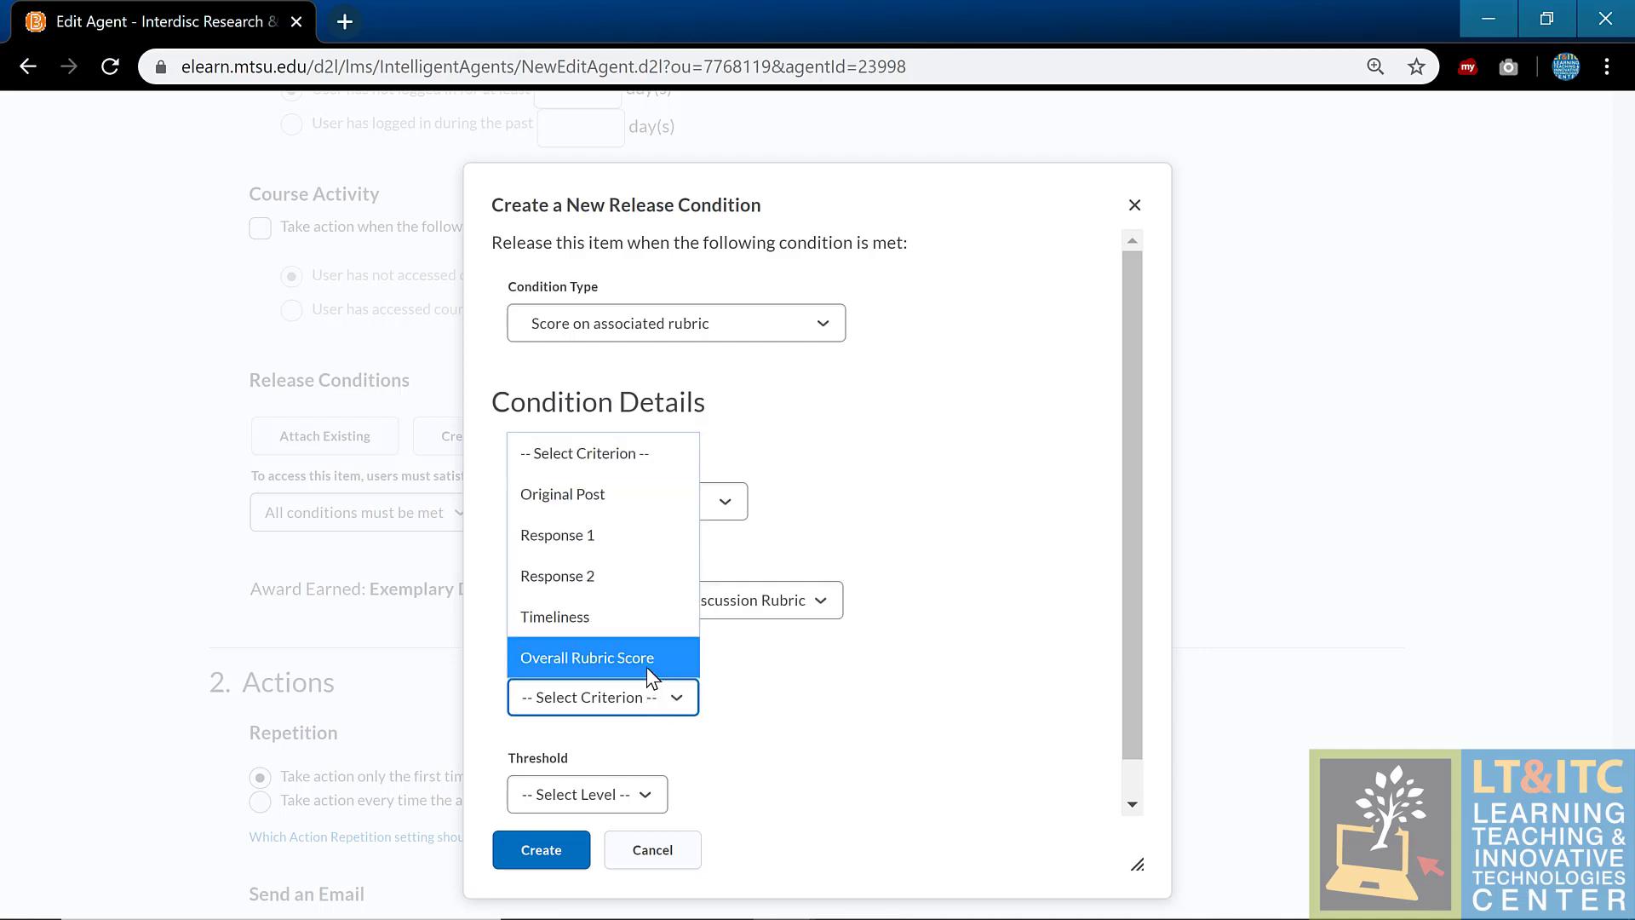
left_click(646, 658)
left_click(628, 794)
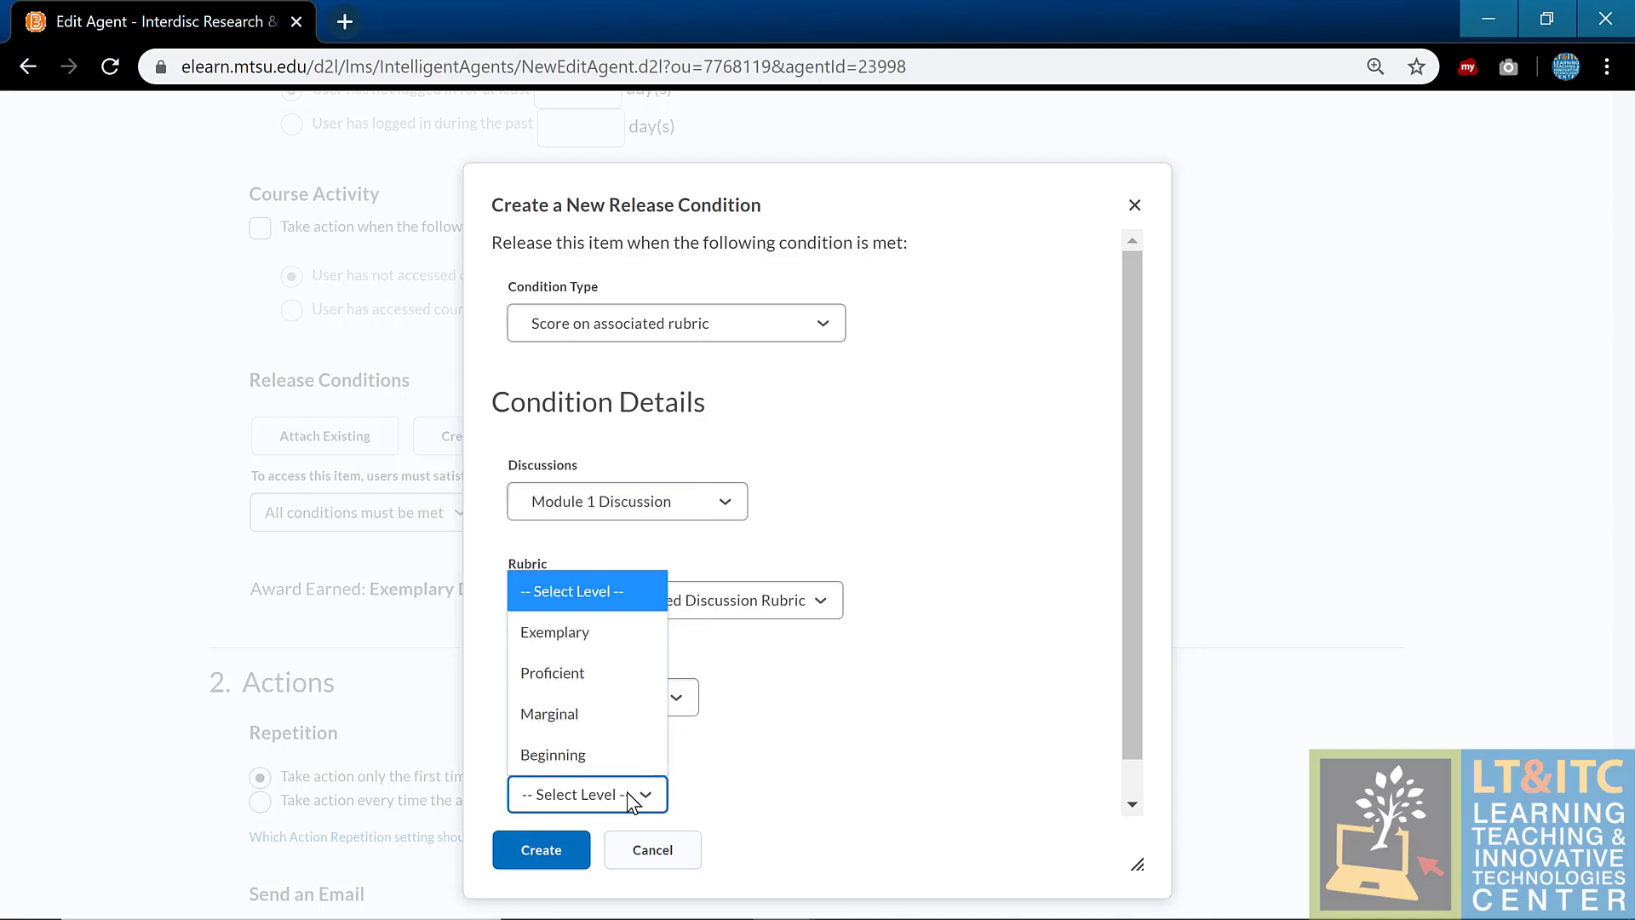
left_click(615, 636)
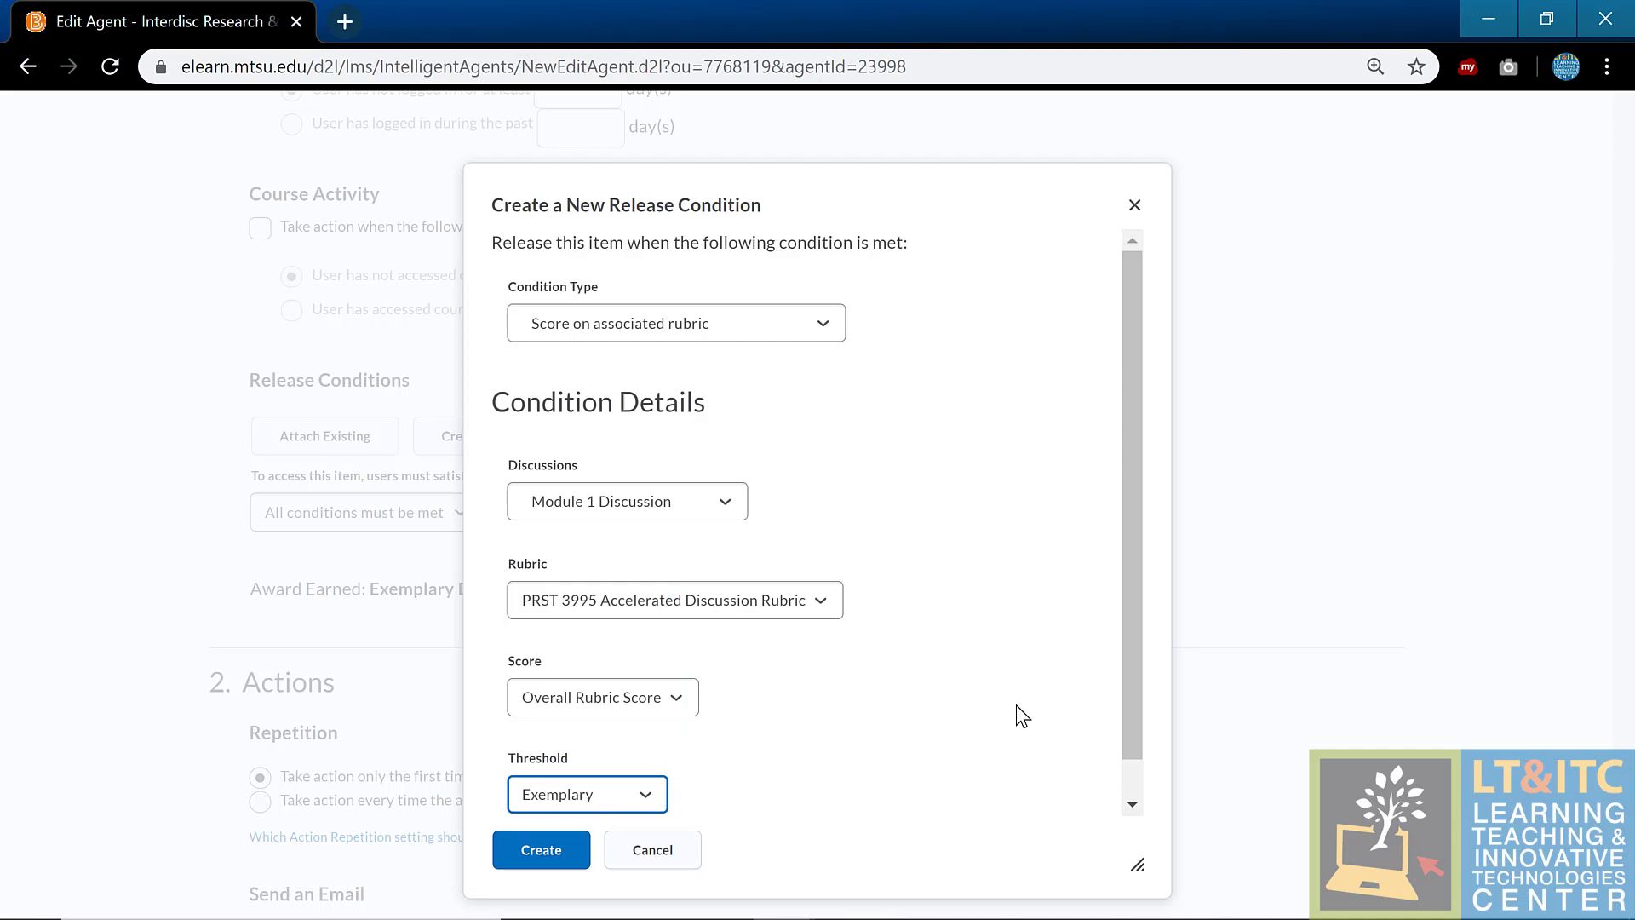
scroll(1022, 715, "down", 1)
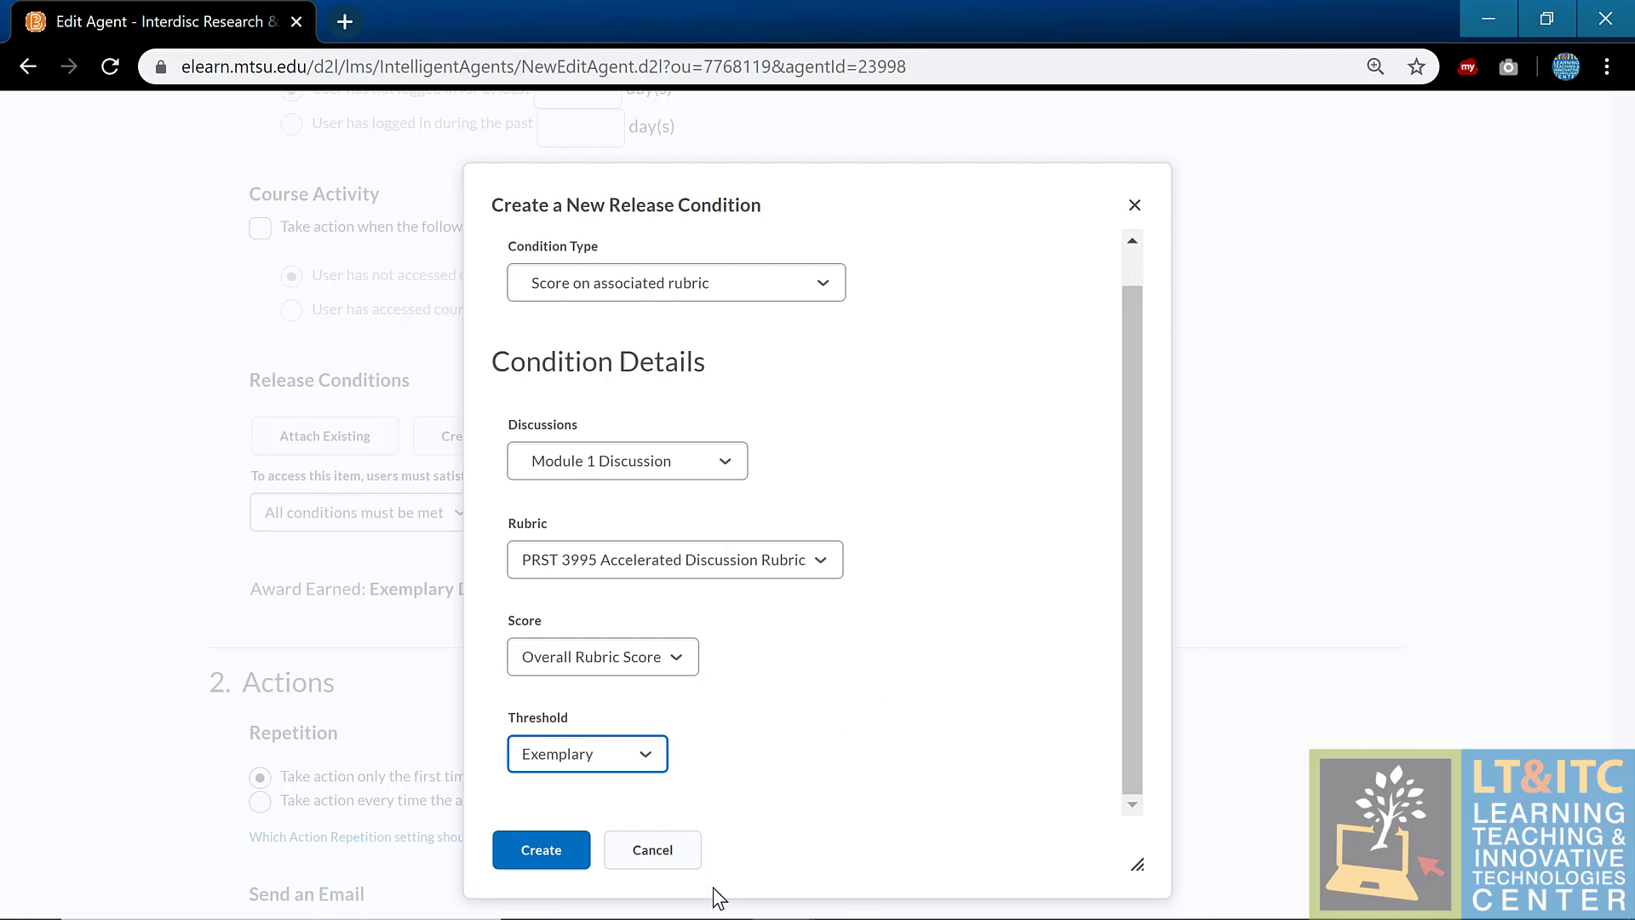
left_click(693, 851)
Step: Scroll to the agent's email settings and look at the Subject line
scroll(913, 423, "down", 8)
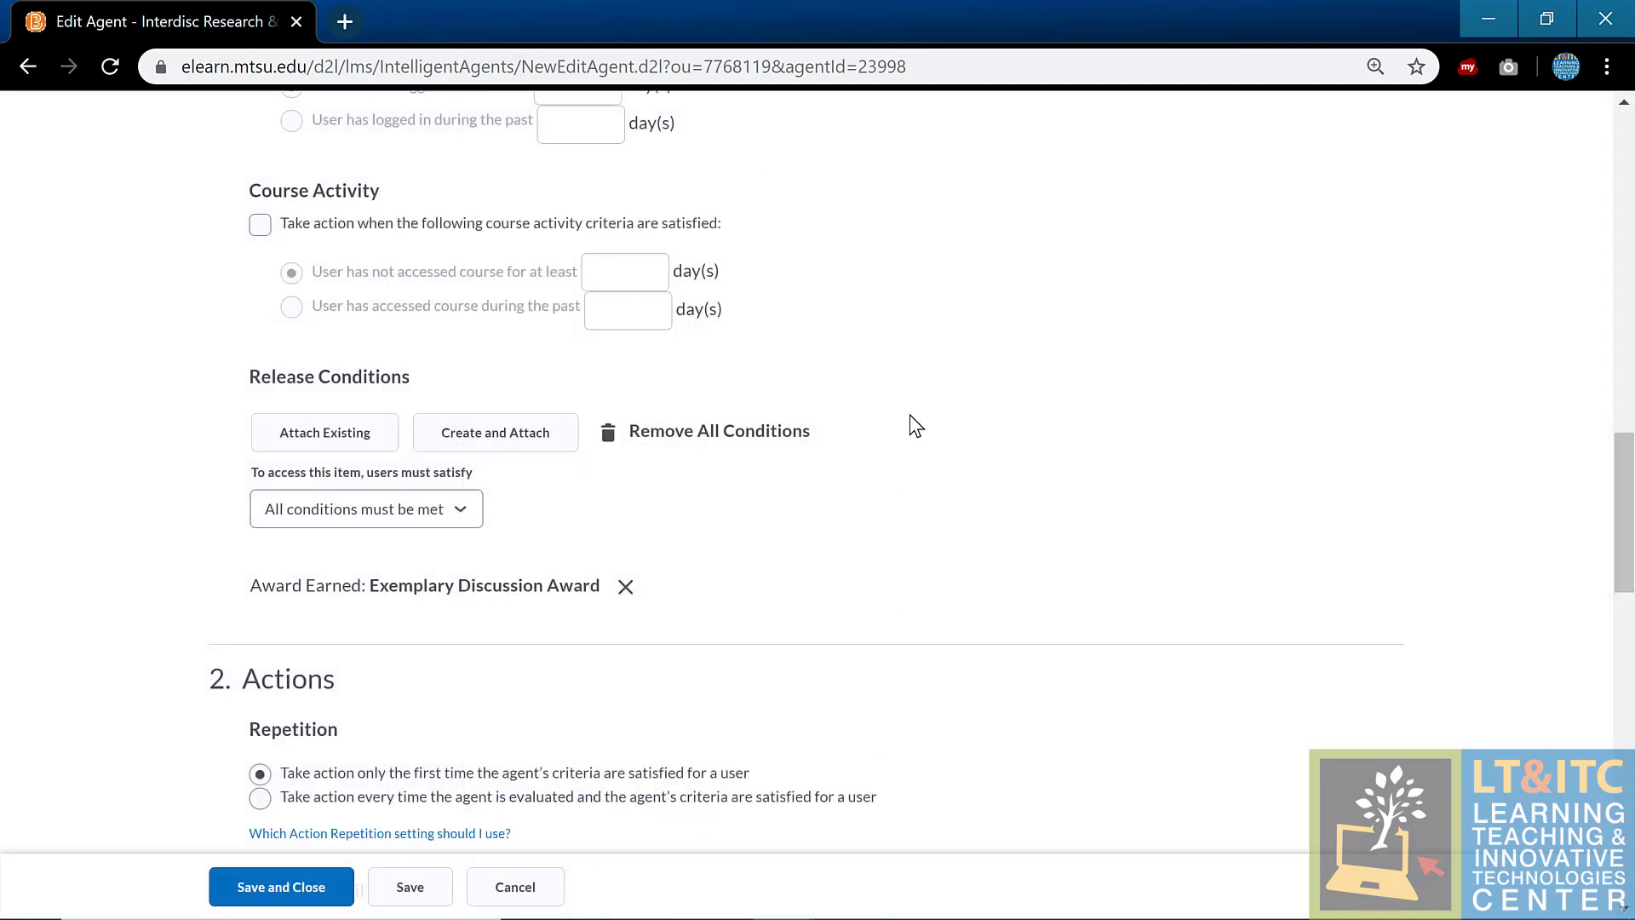
scroll(1206, 494, "down", 2)
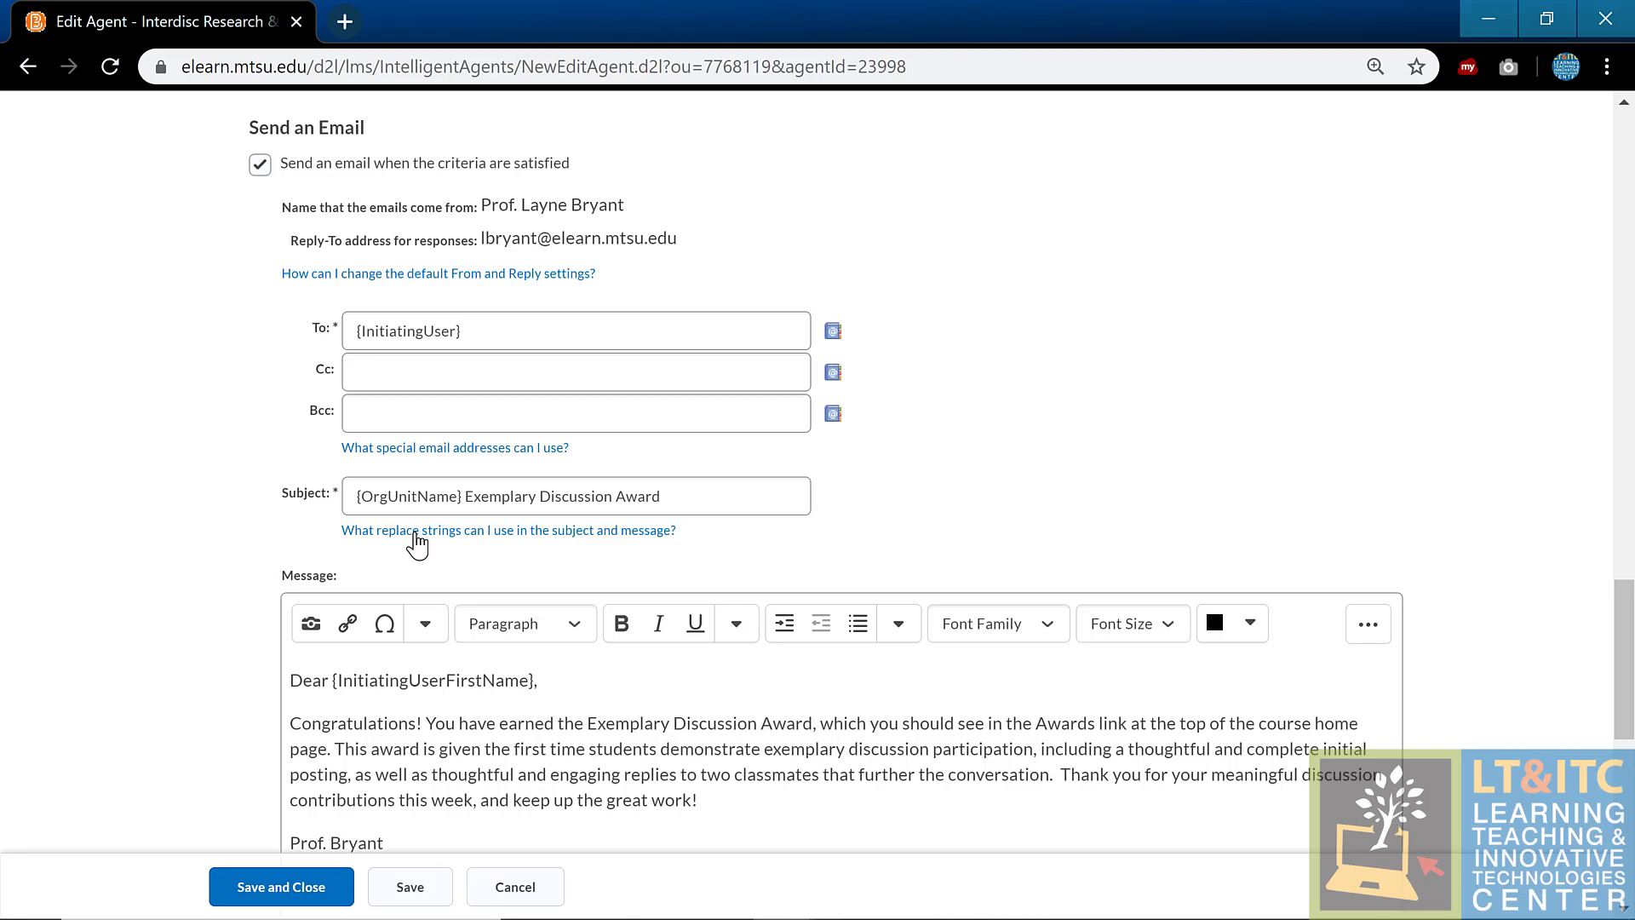
left_click(430, 496)
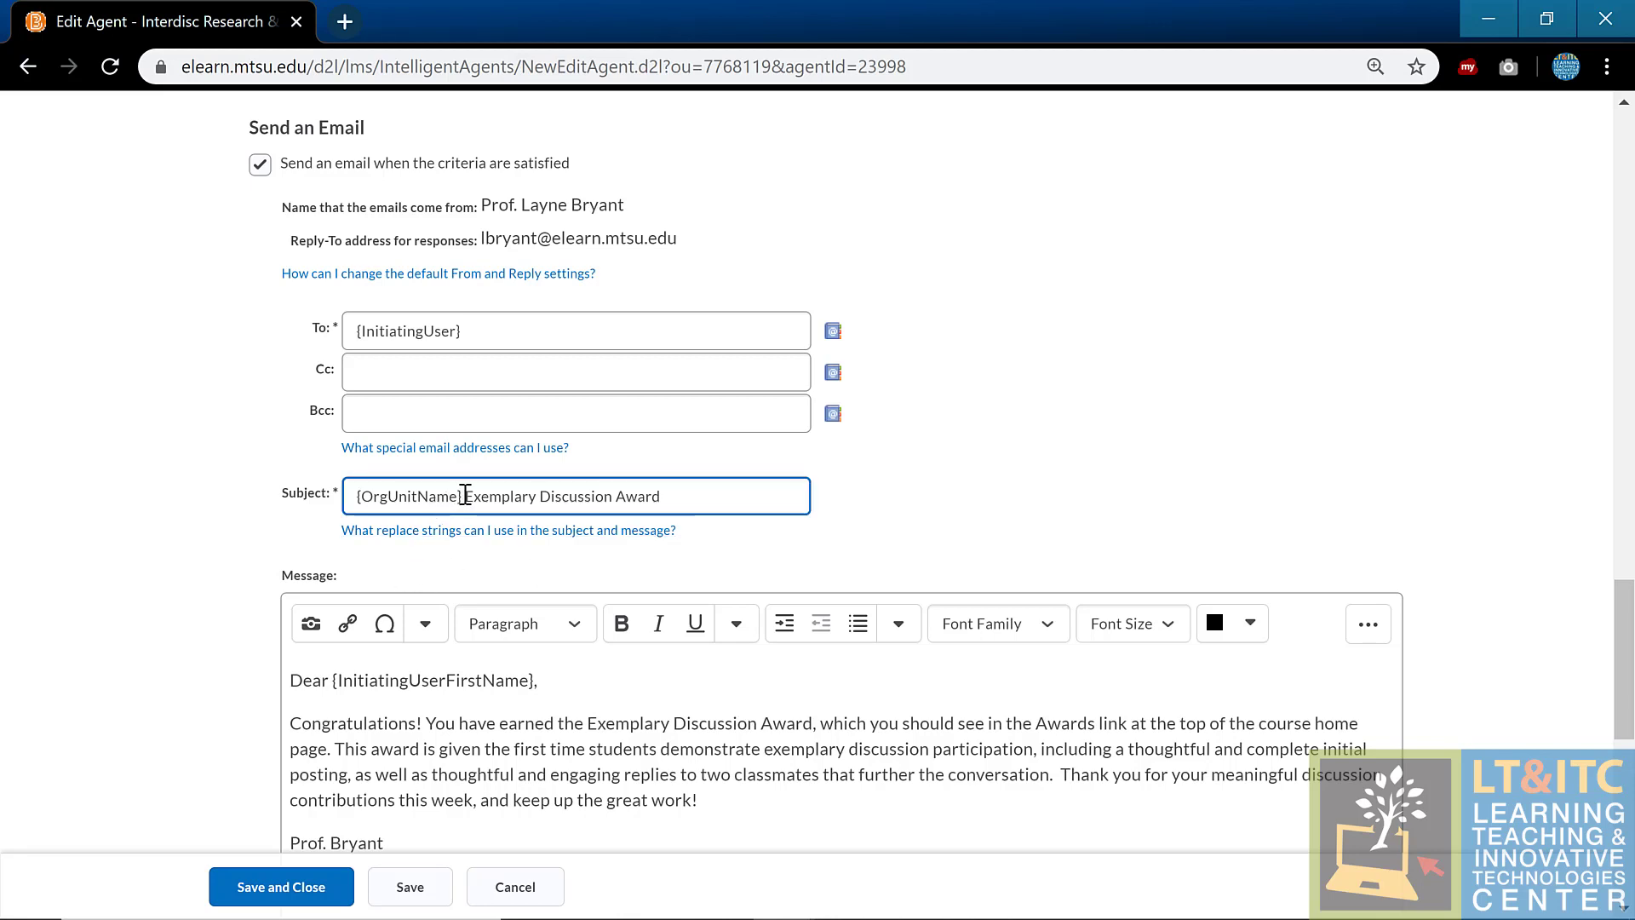
left_click(260, 528)
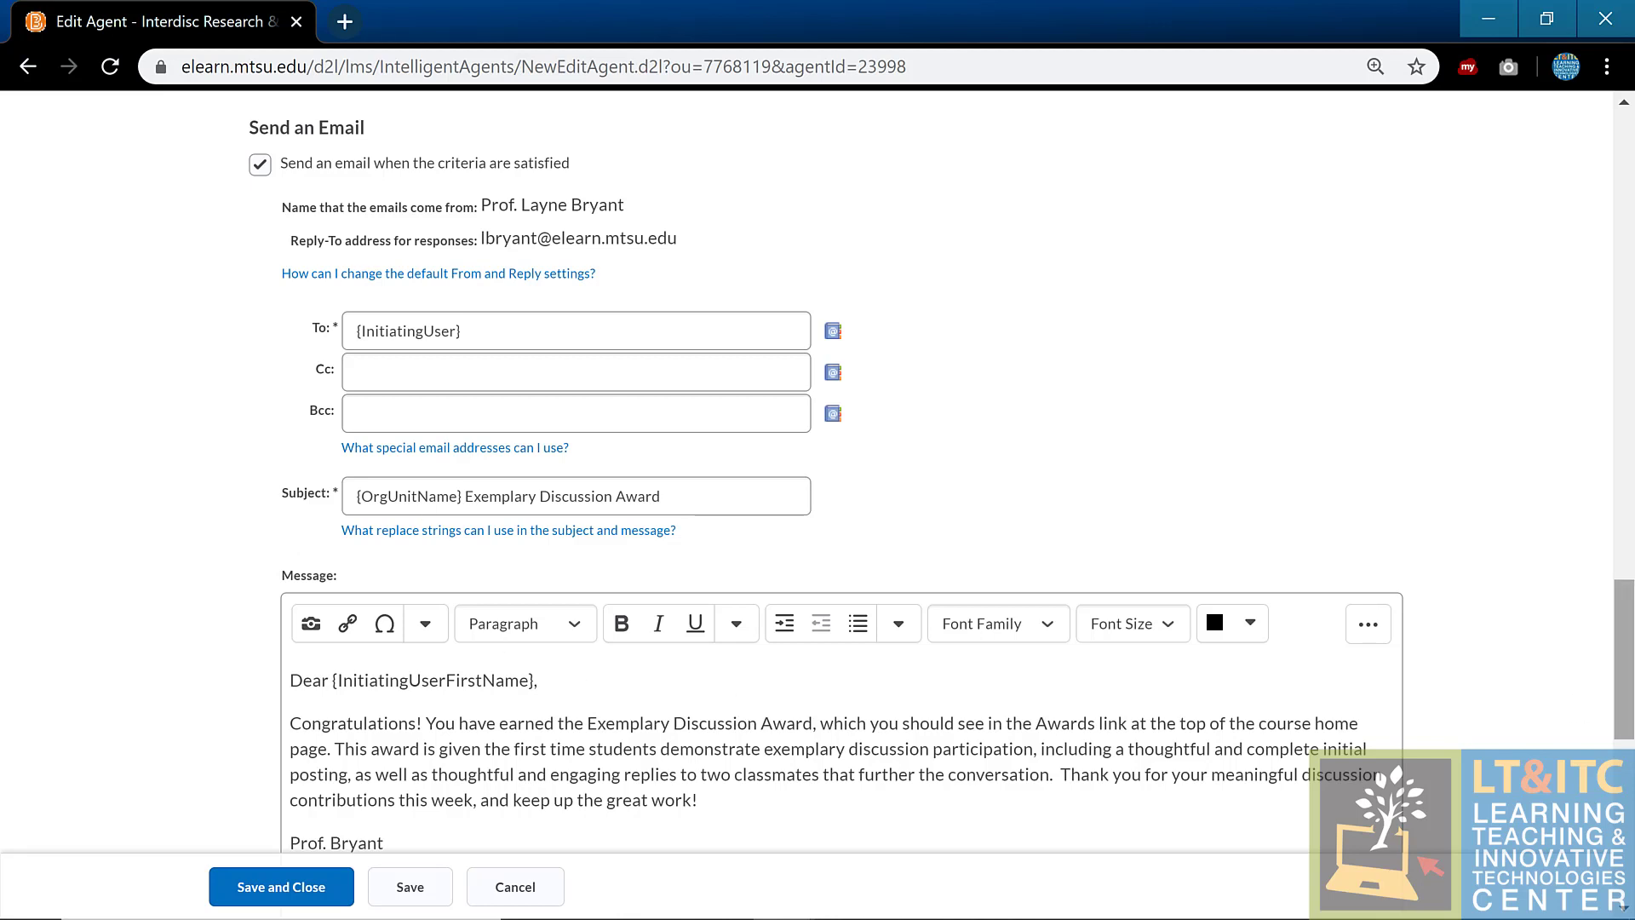
Step: Review the scheduling settings, then cancel without saving back to the Agent List
scroll(1533, 634, "down", 9)
scroll(1529, 625, "down", 1)
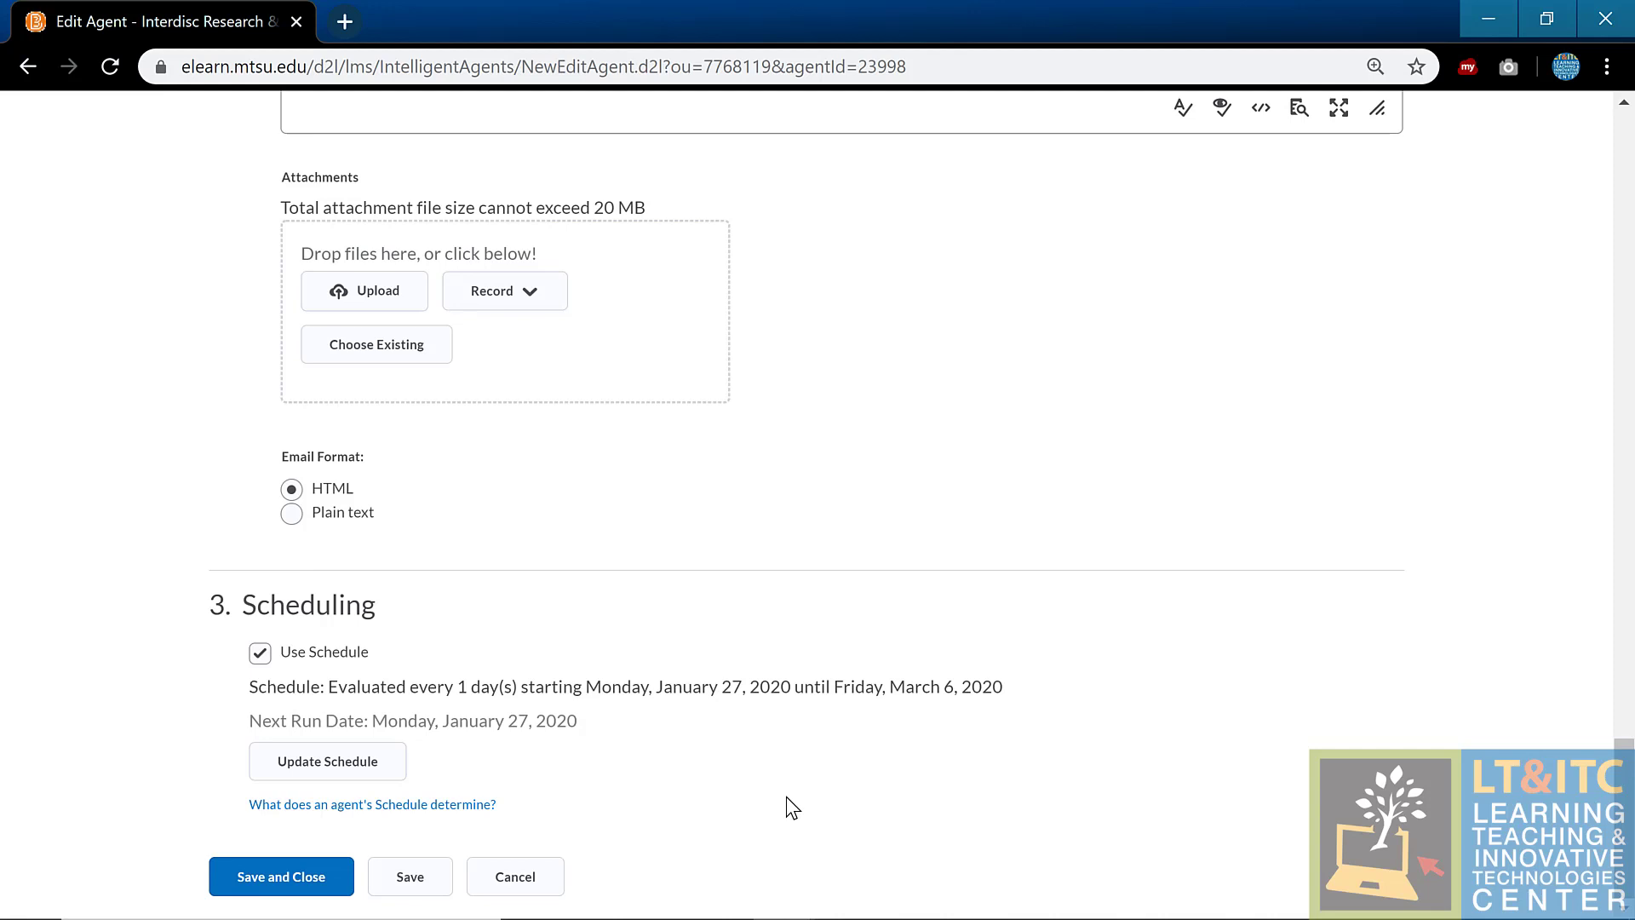
scroll(950, 763, "up", 10)
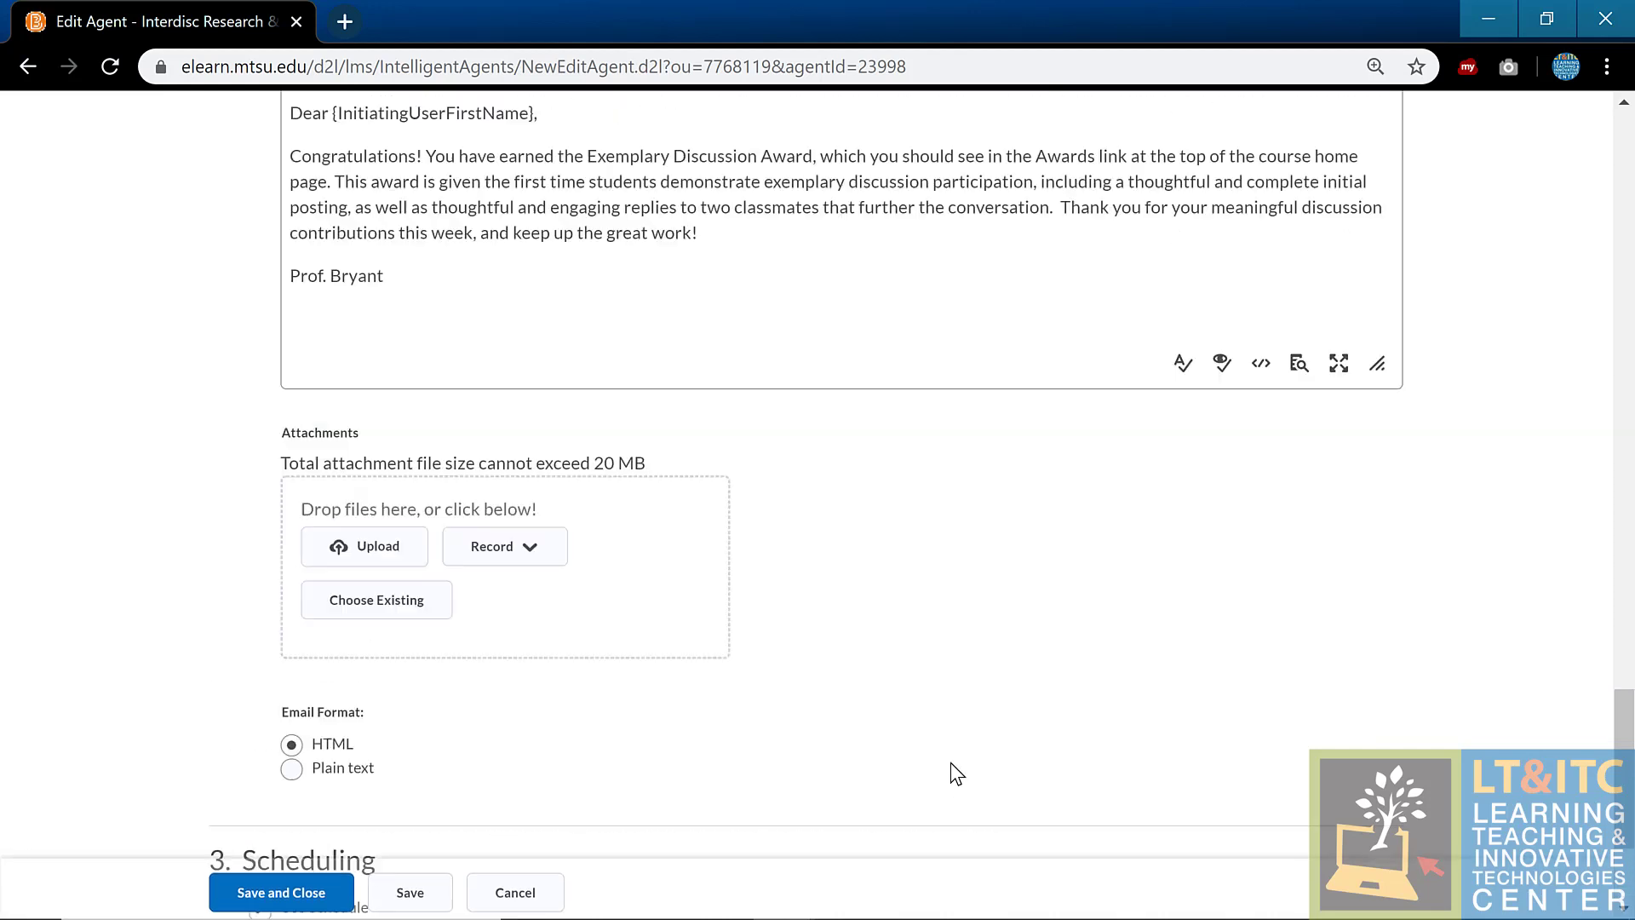
scroll(951, 763, "up", 2)
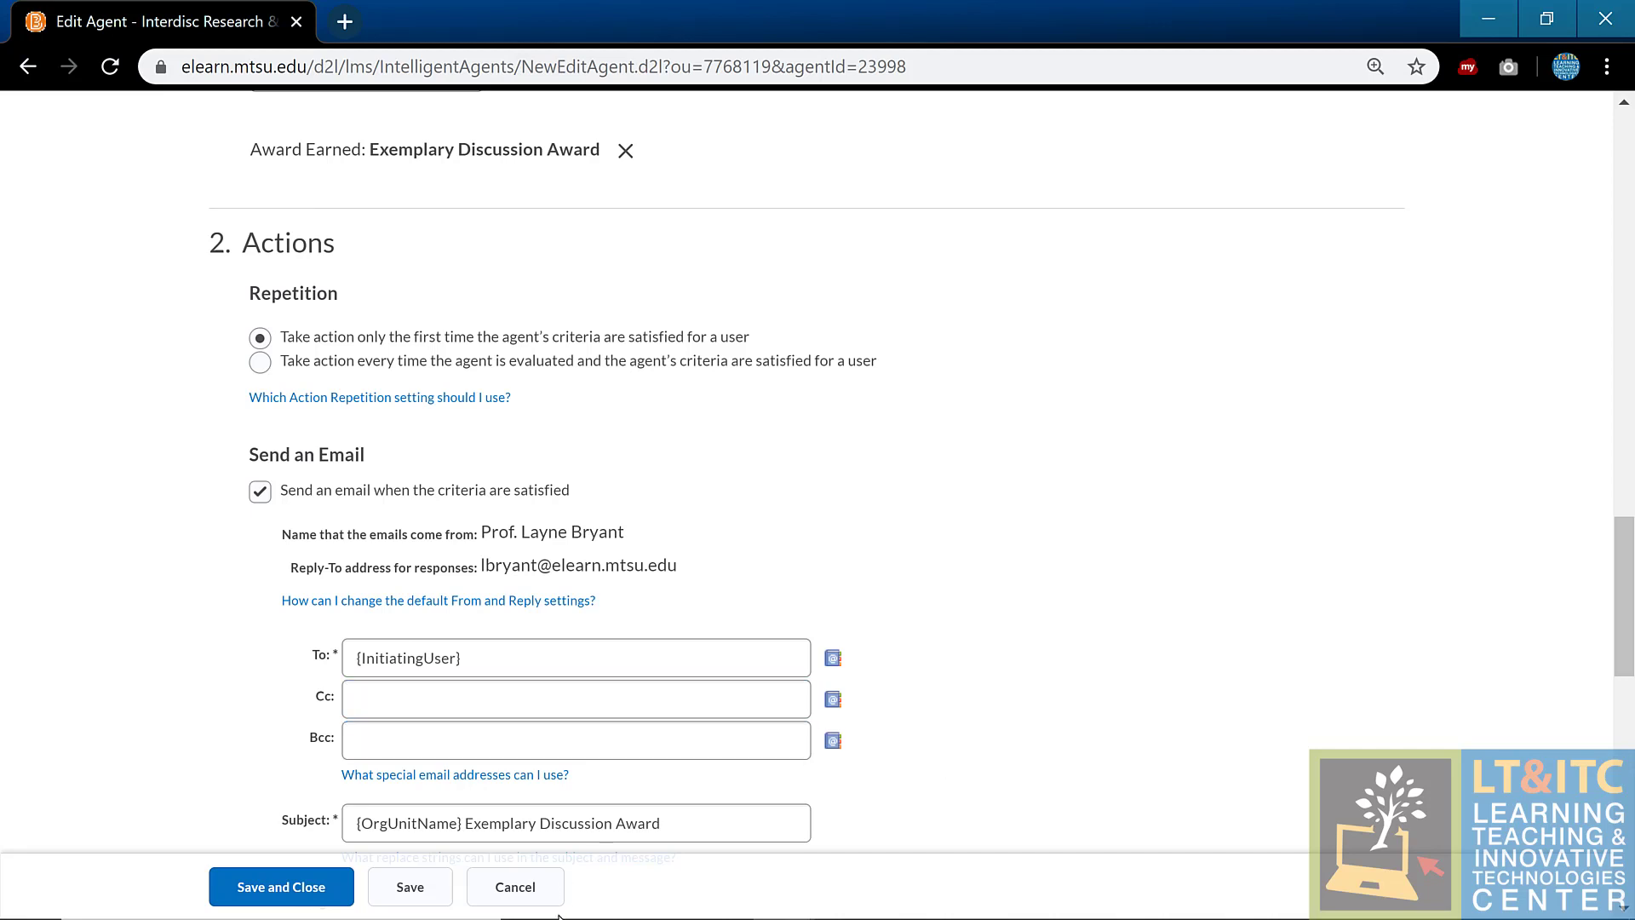
left_click(540, 886)
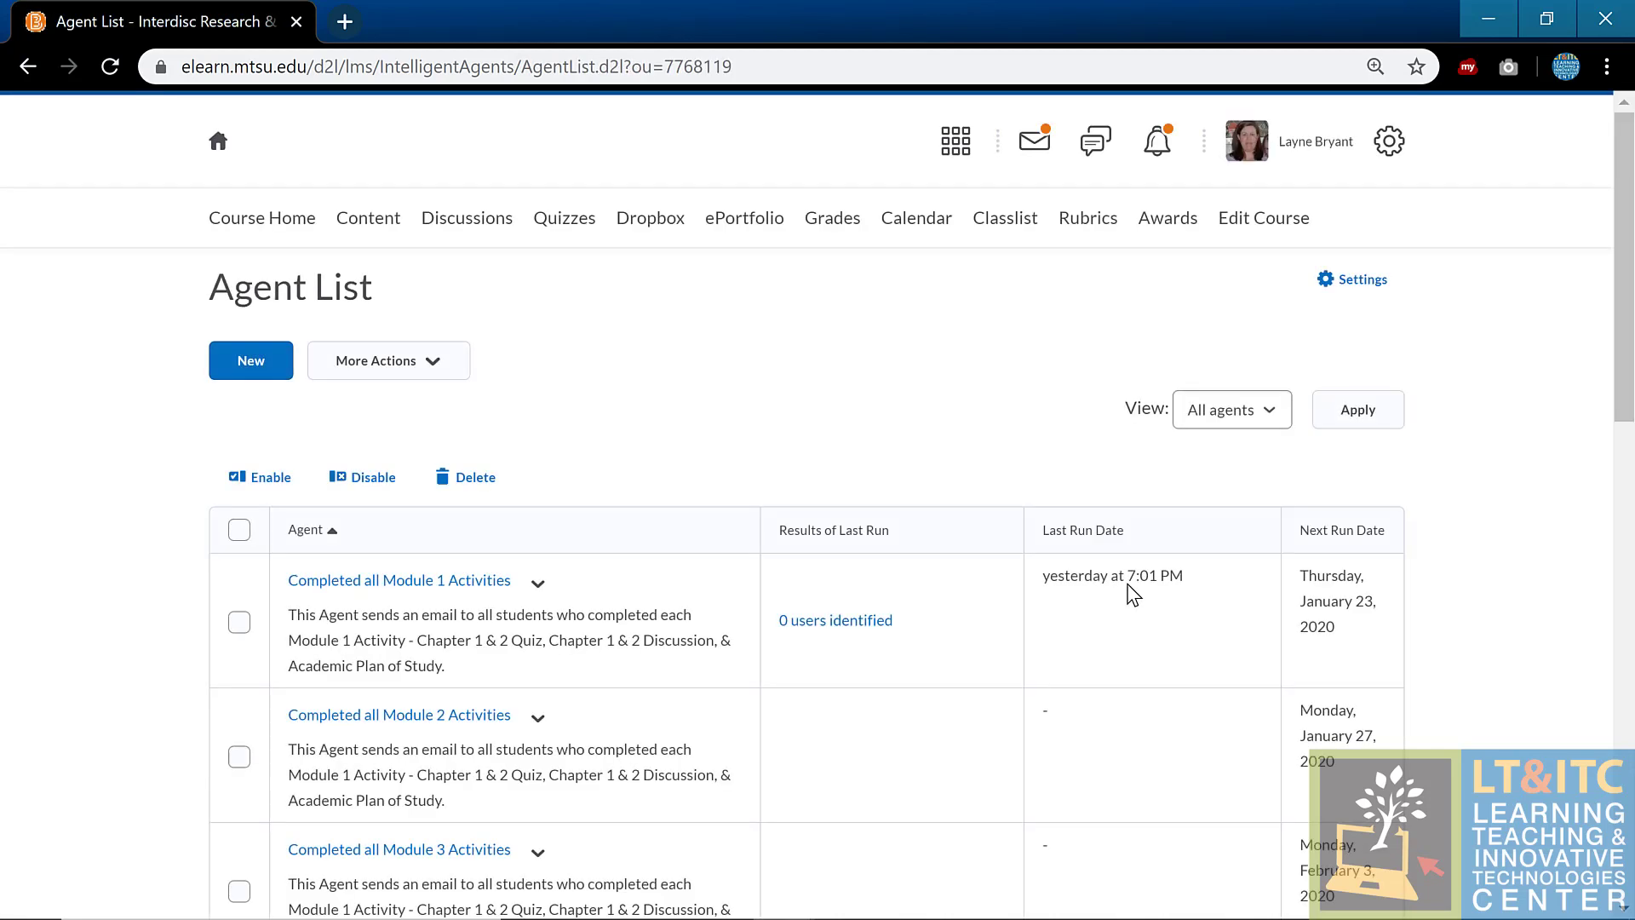
Step: Open Awards and view the Course Awards and My Awards tabs
left_click(1166, 219)
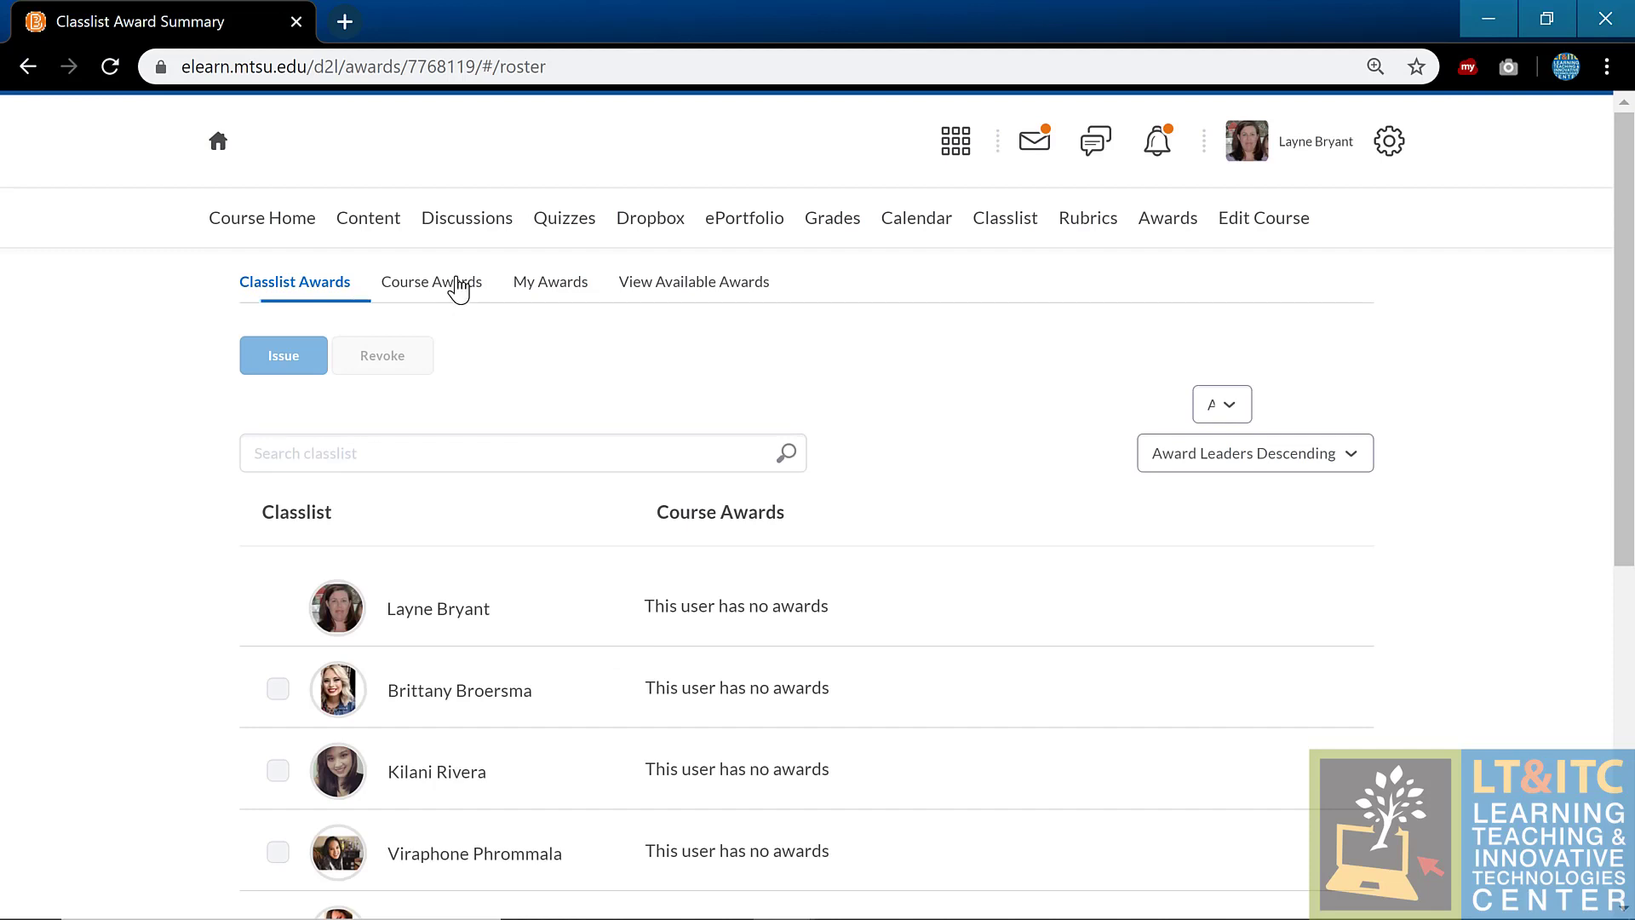
left_click(454, 286)
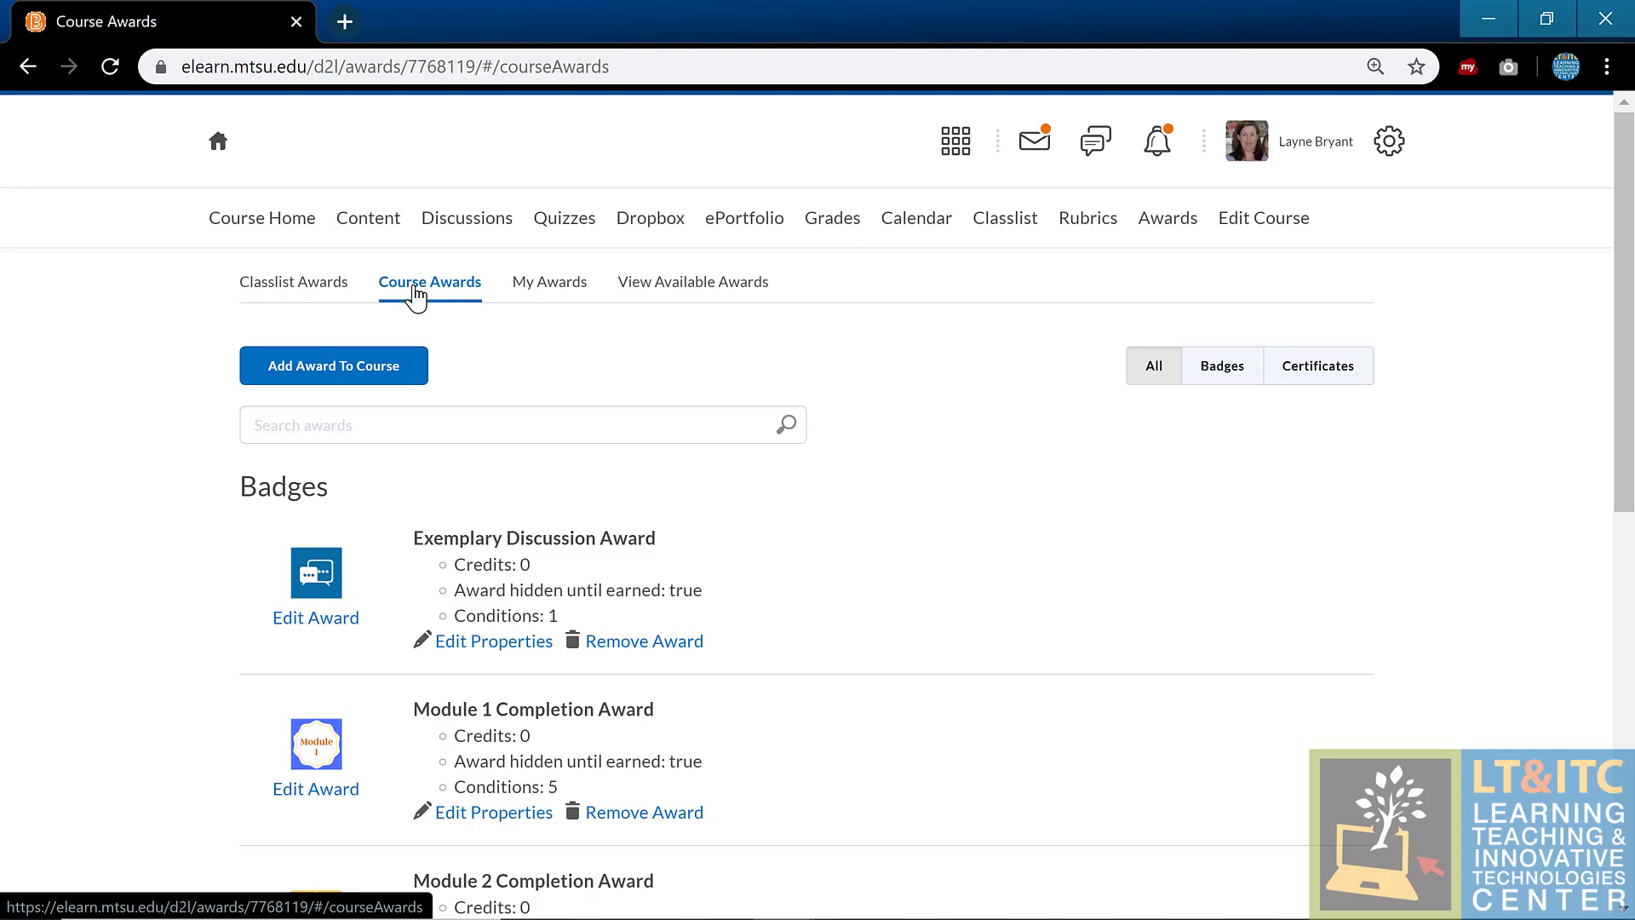
left_click(515, 292)
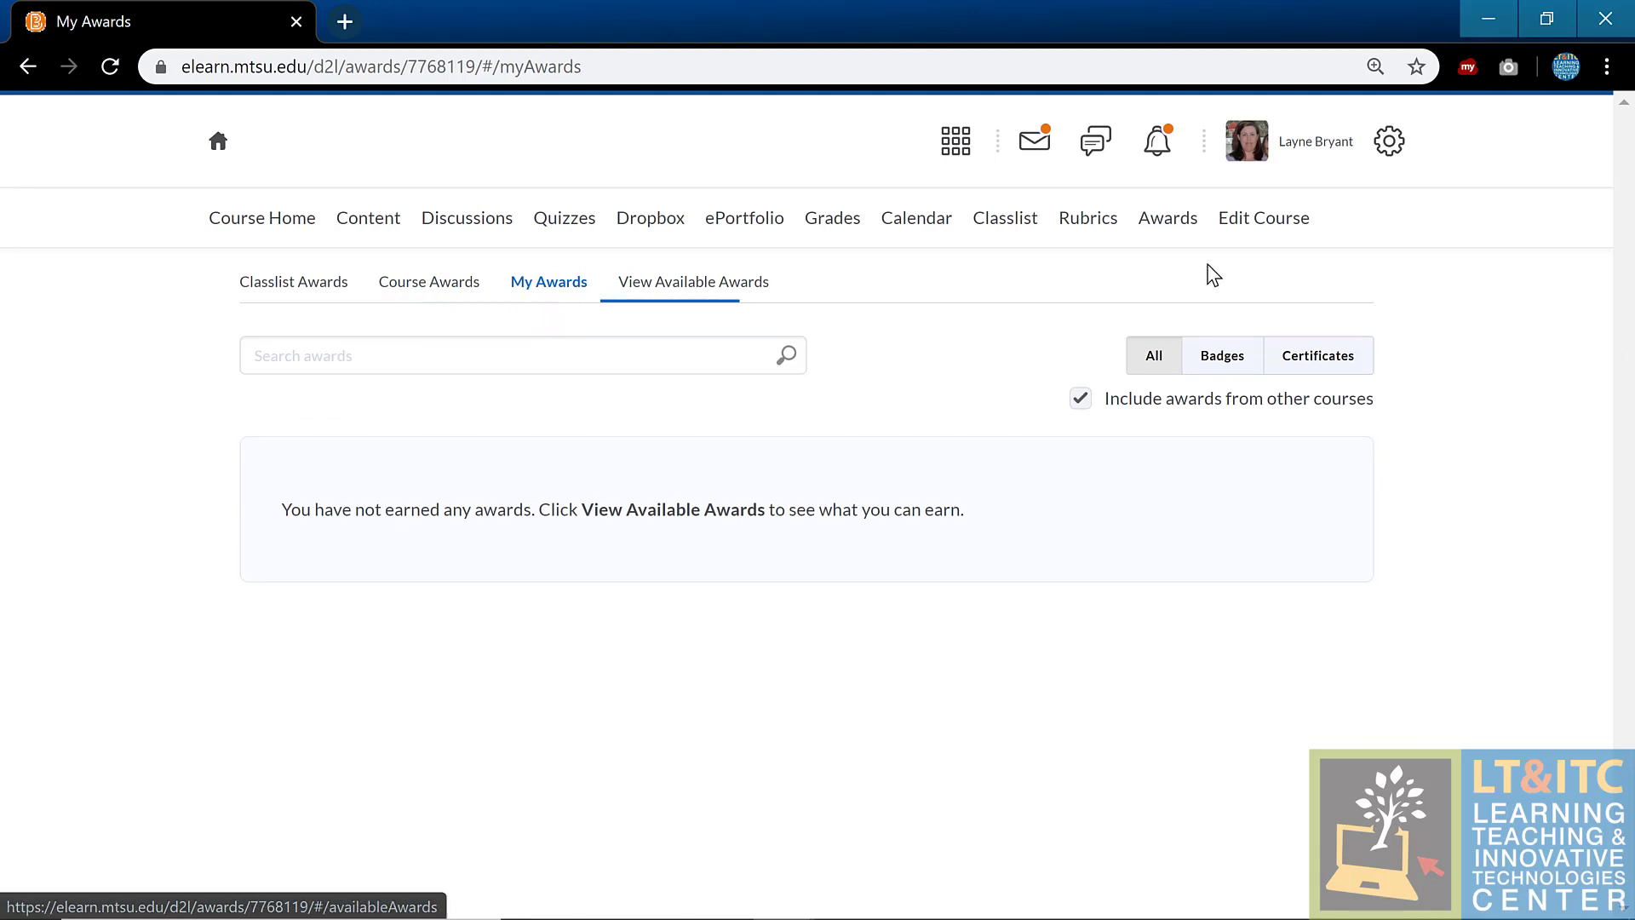
Step: Bring up the Course Administration page via Edit Course and scroll its tool list
left_click(1264, 218)
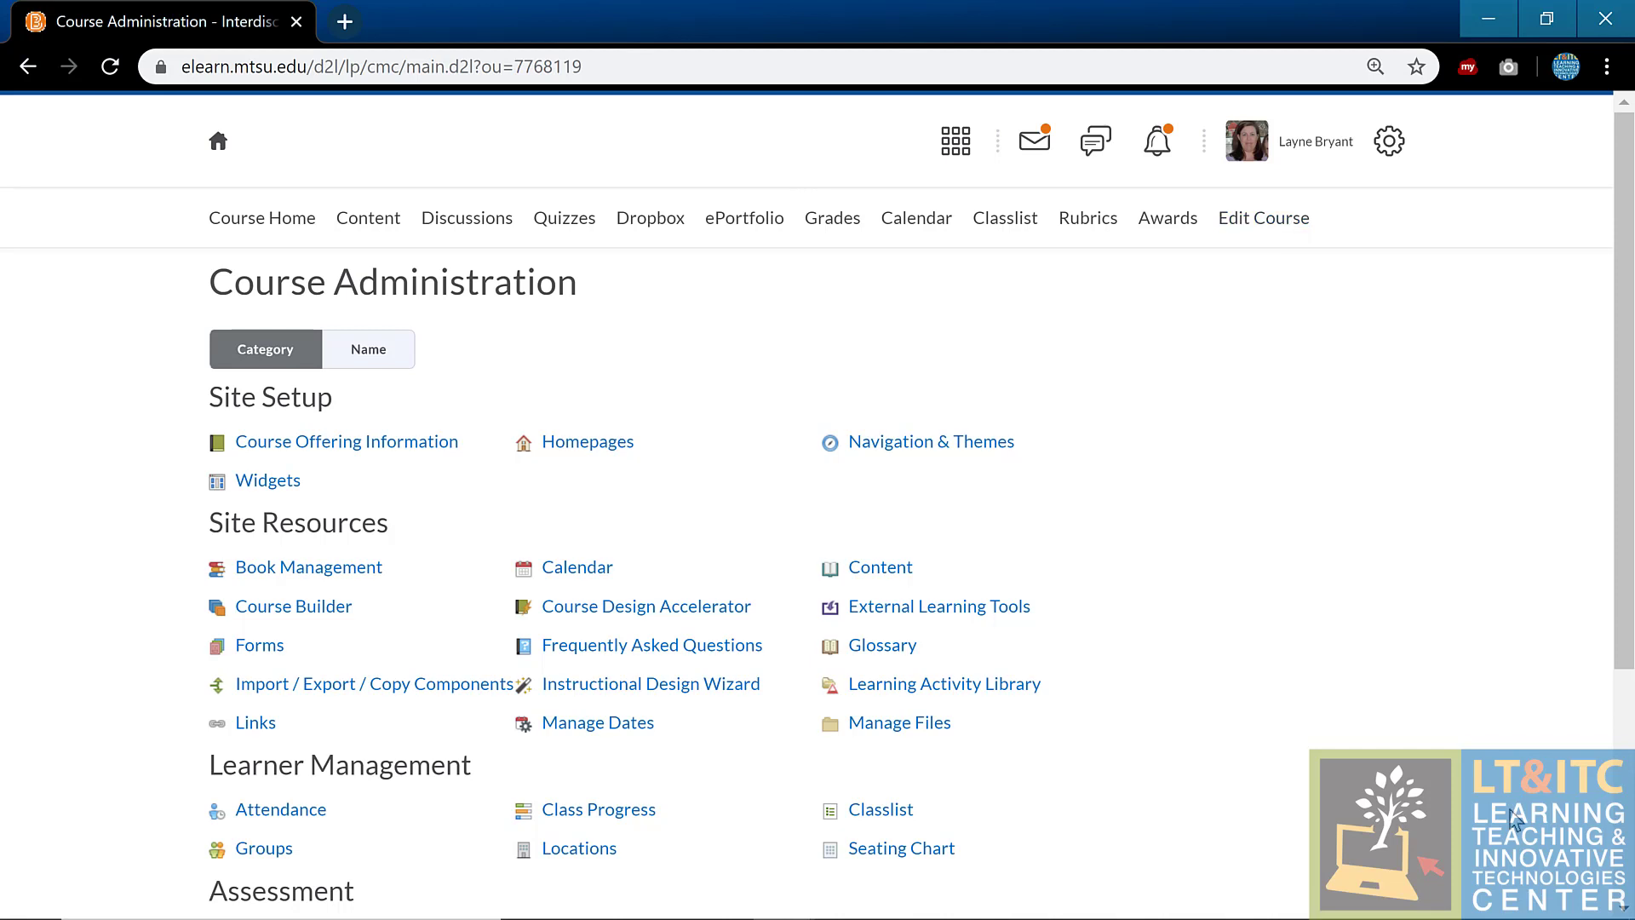
left_click(1237, 222)
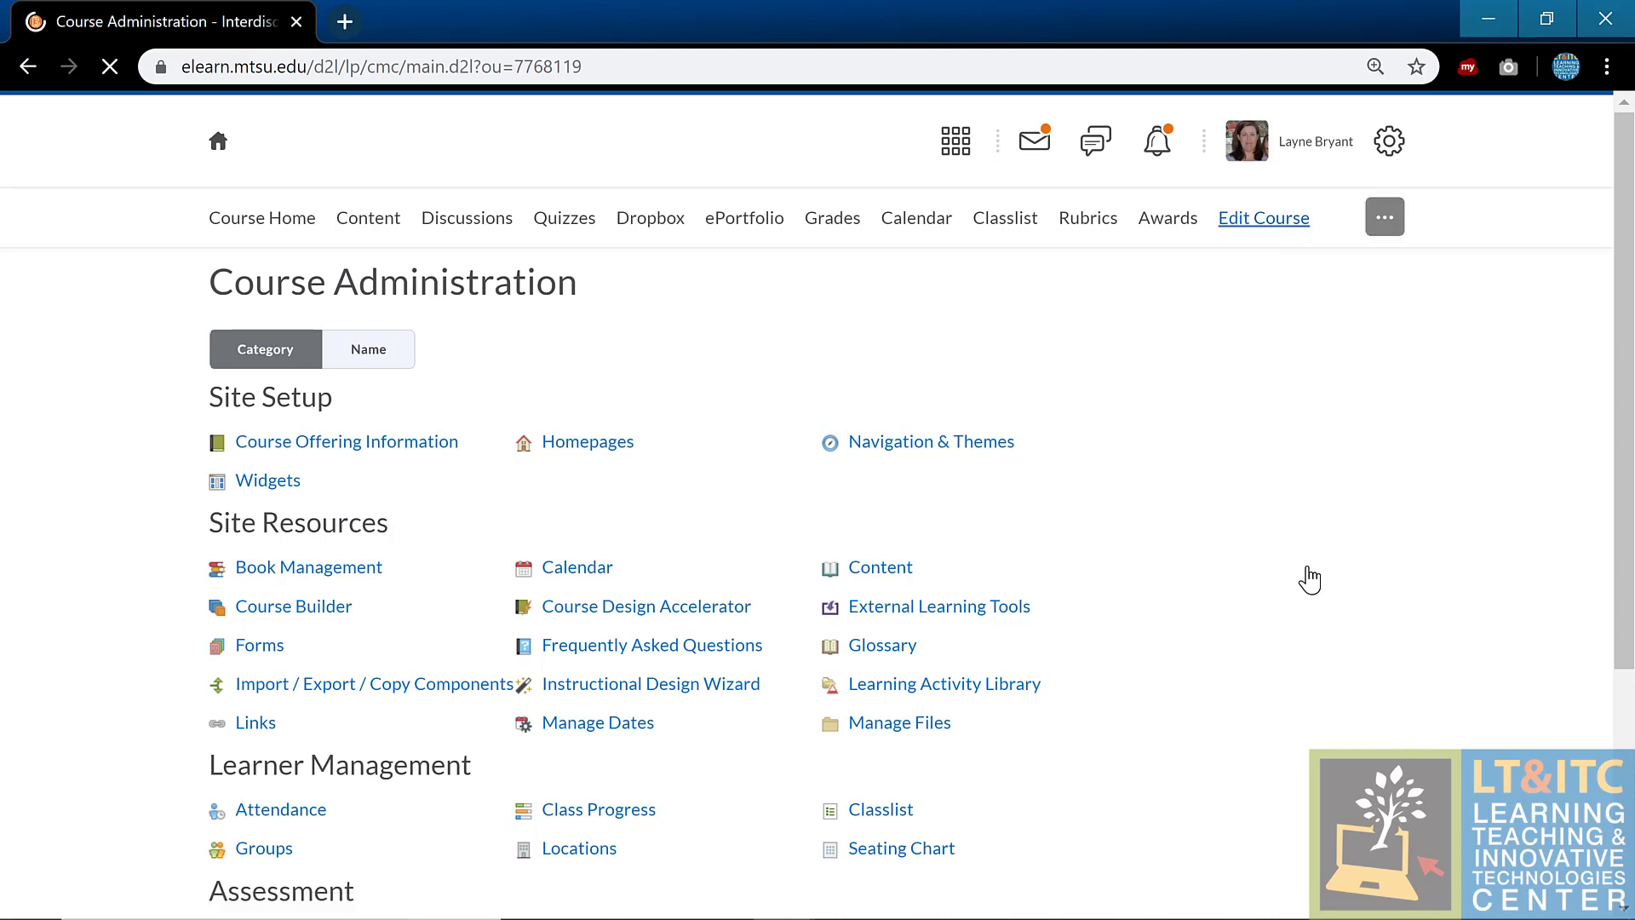
scroll(1281, 558, "down", 4)
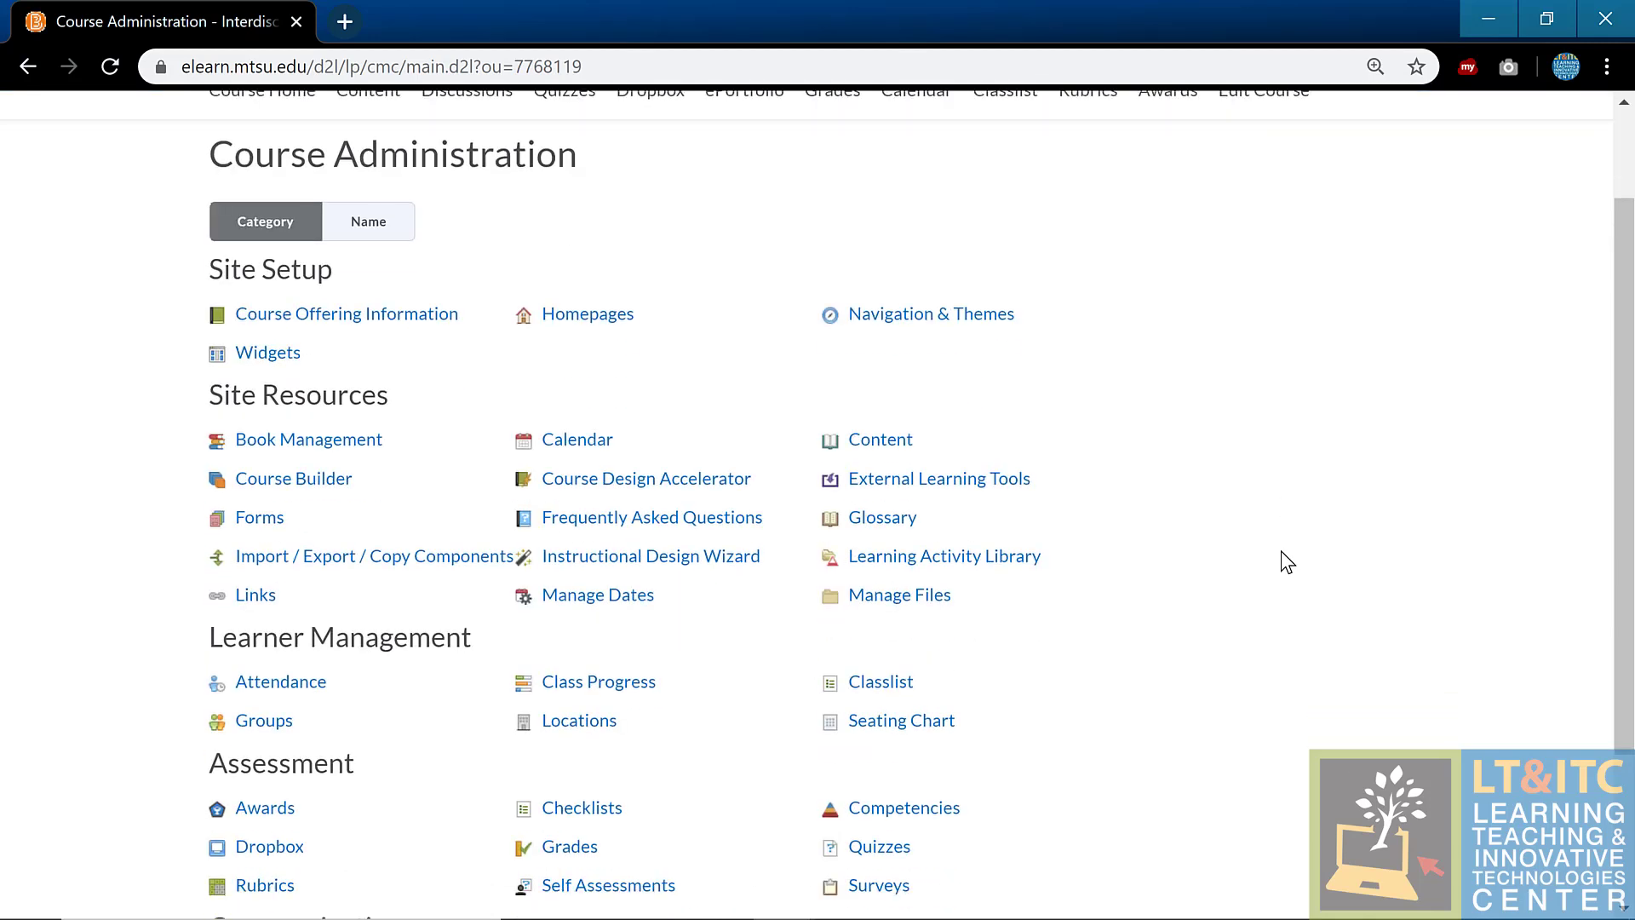
Step: Open Intelligent Agents and show the options menu for the Encouragement after low quiz grade agent
left_click(952, 760)
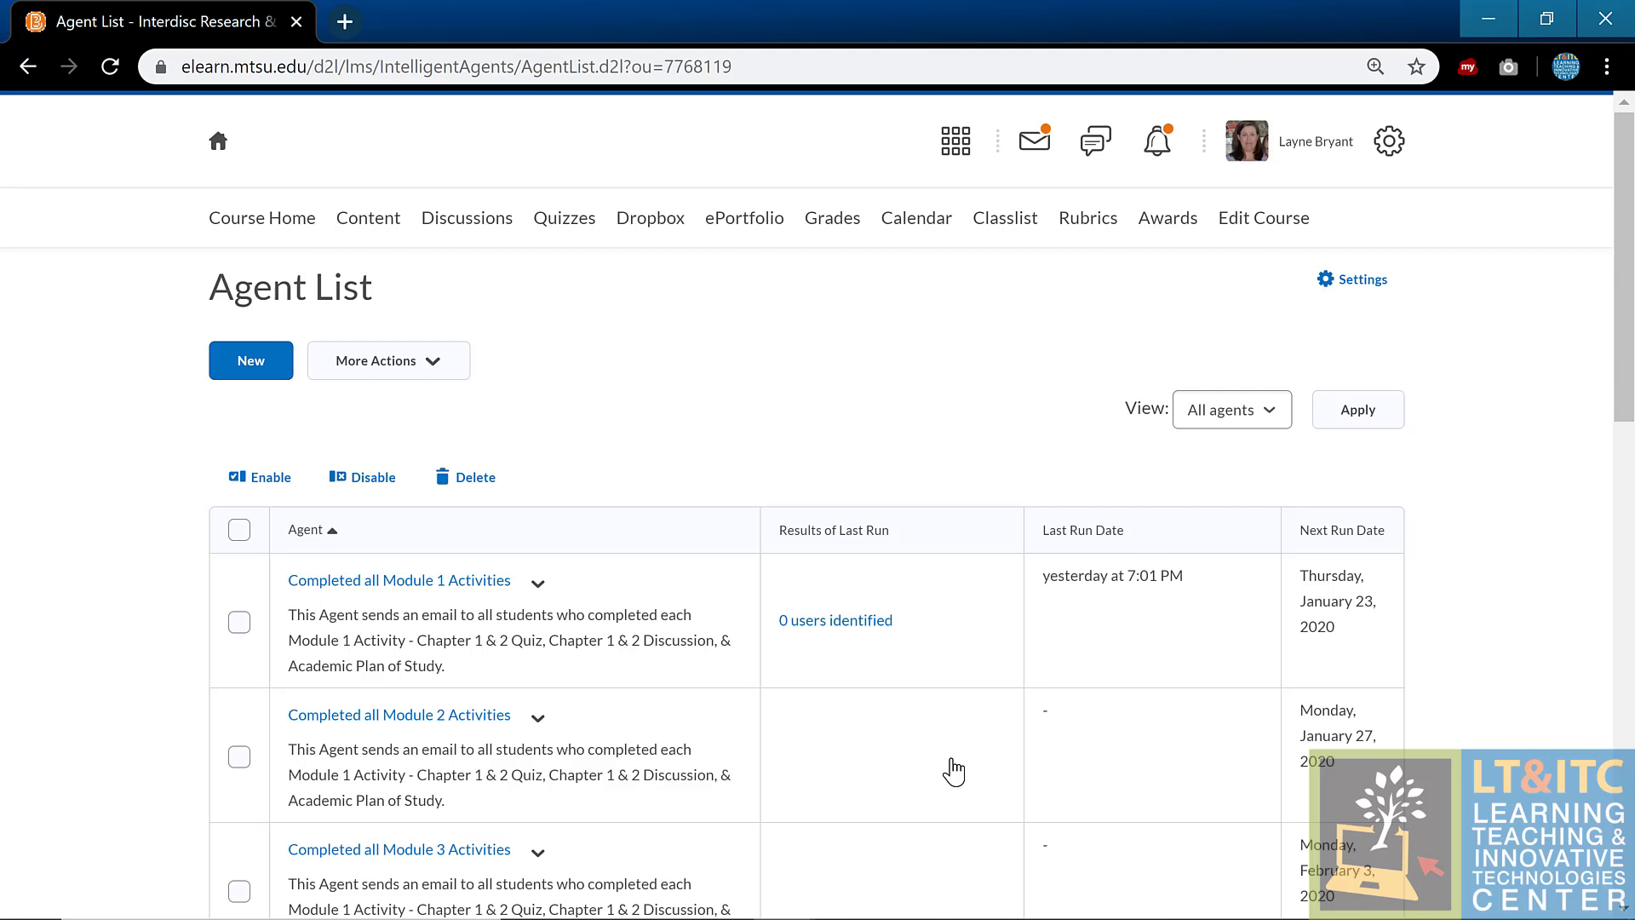
scroll(934, 409, "down", 6)
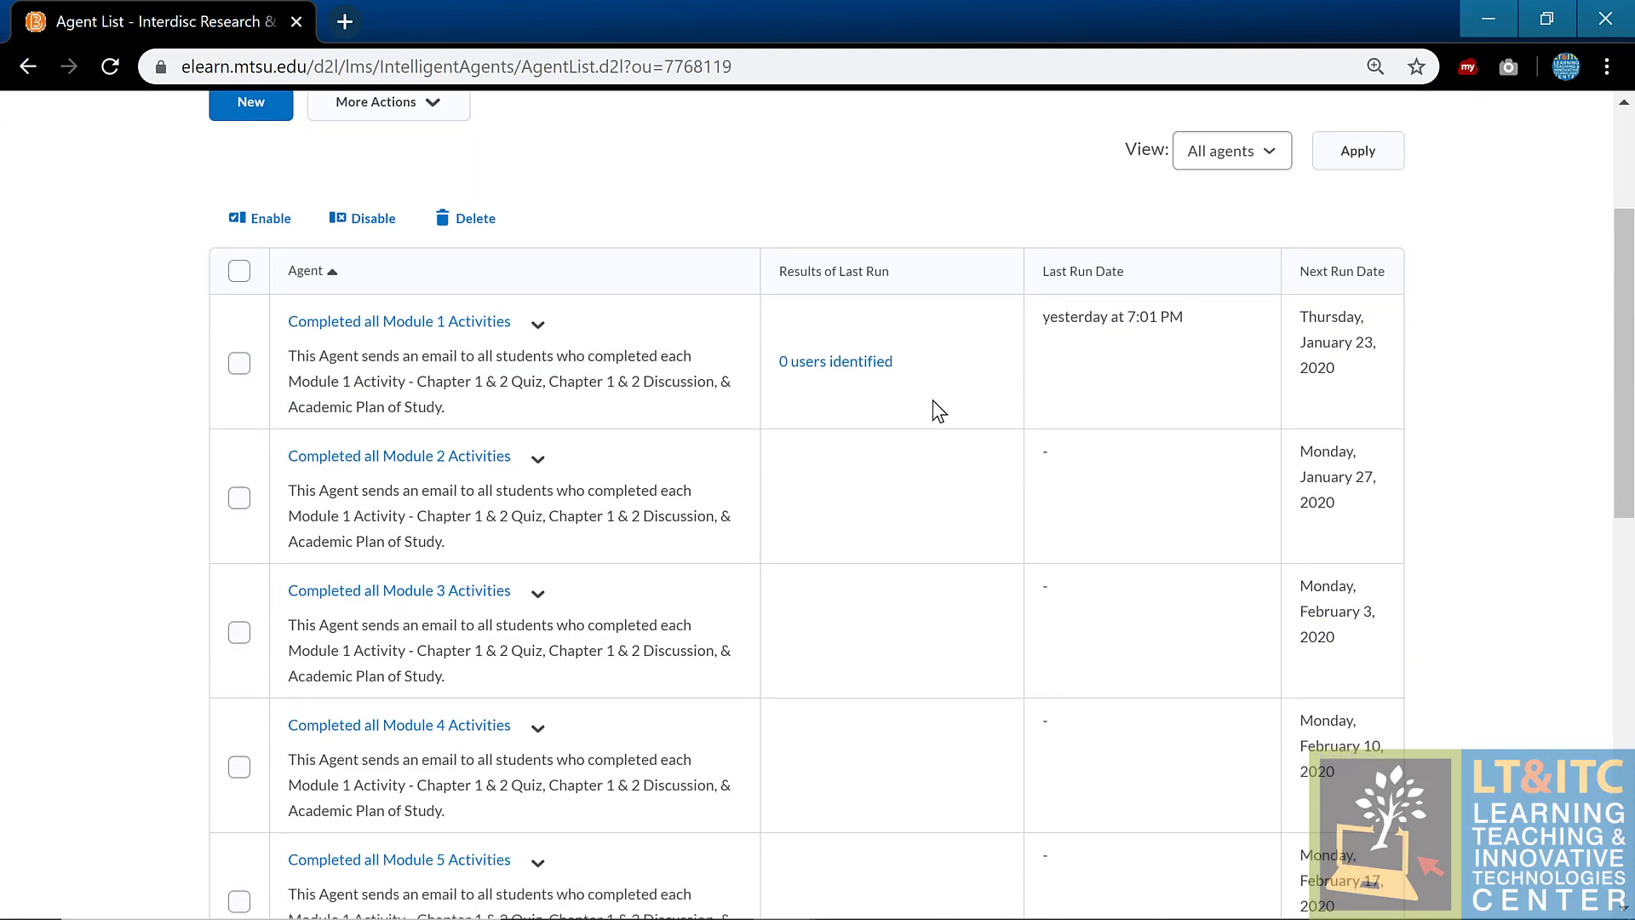
scroll(937, 411, "down", 3)
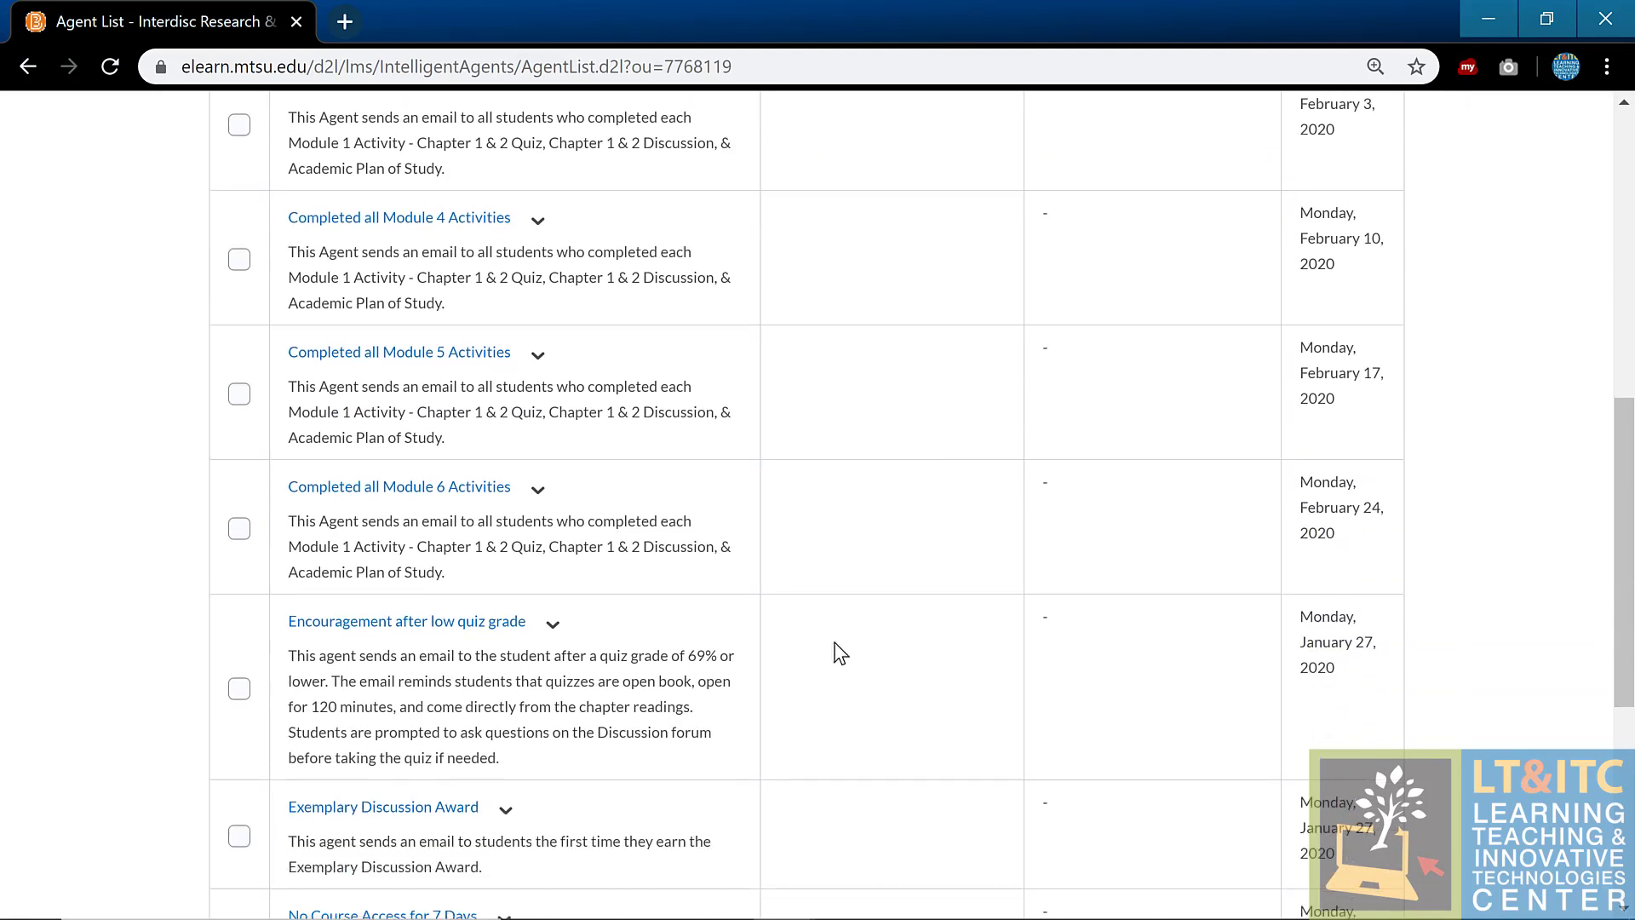
left_click(561, 639)
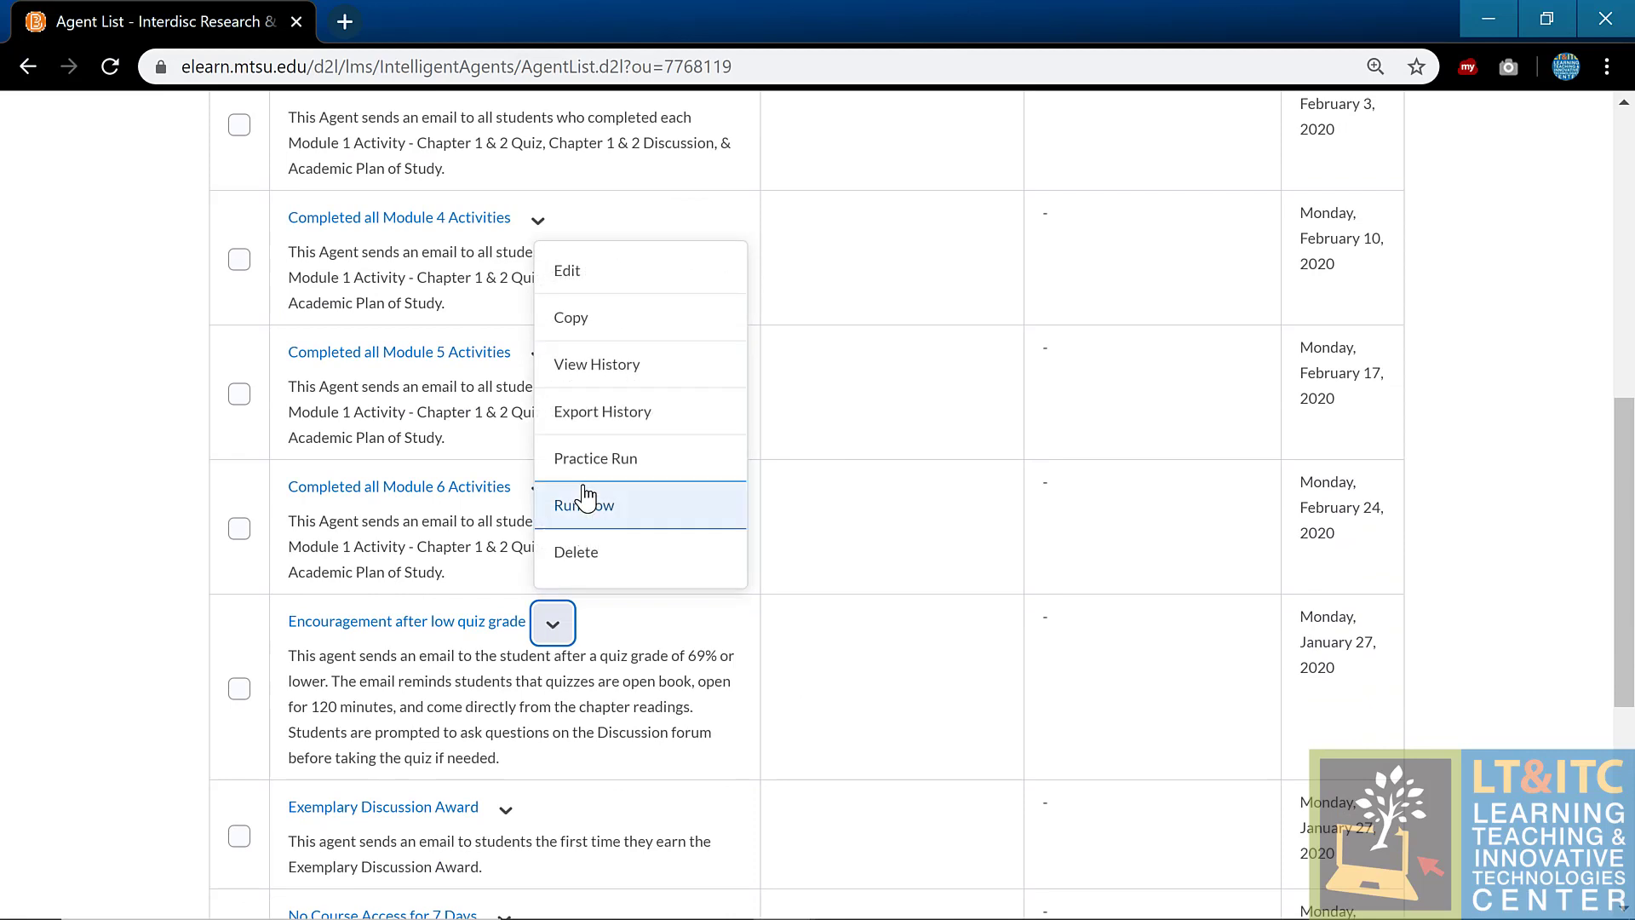
left_click(612, 289)
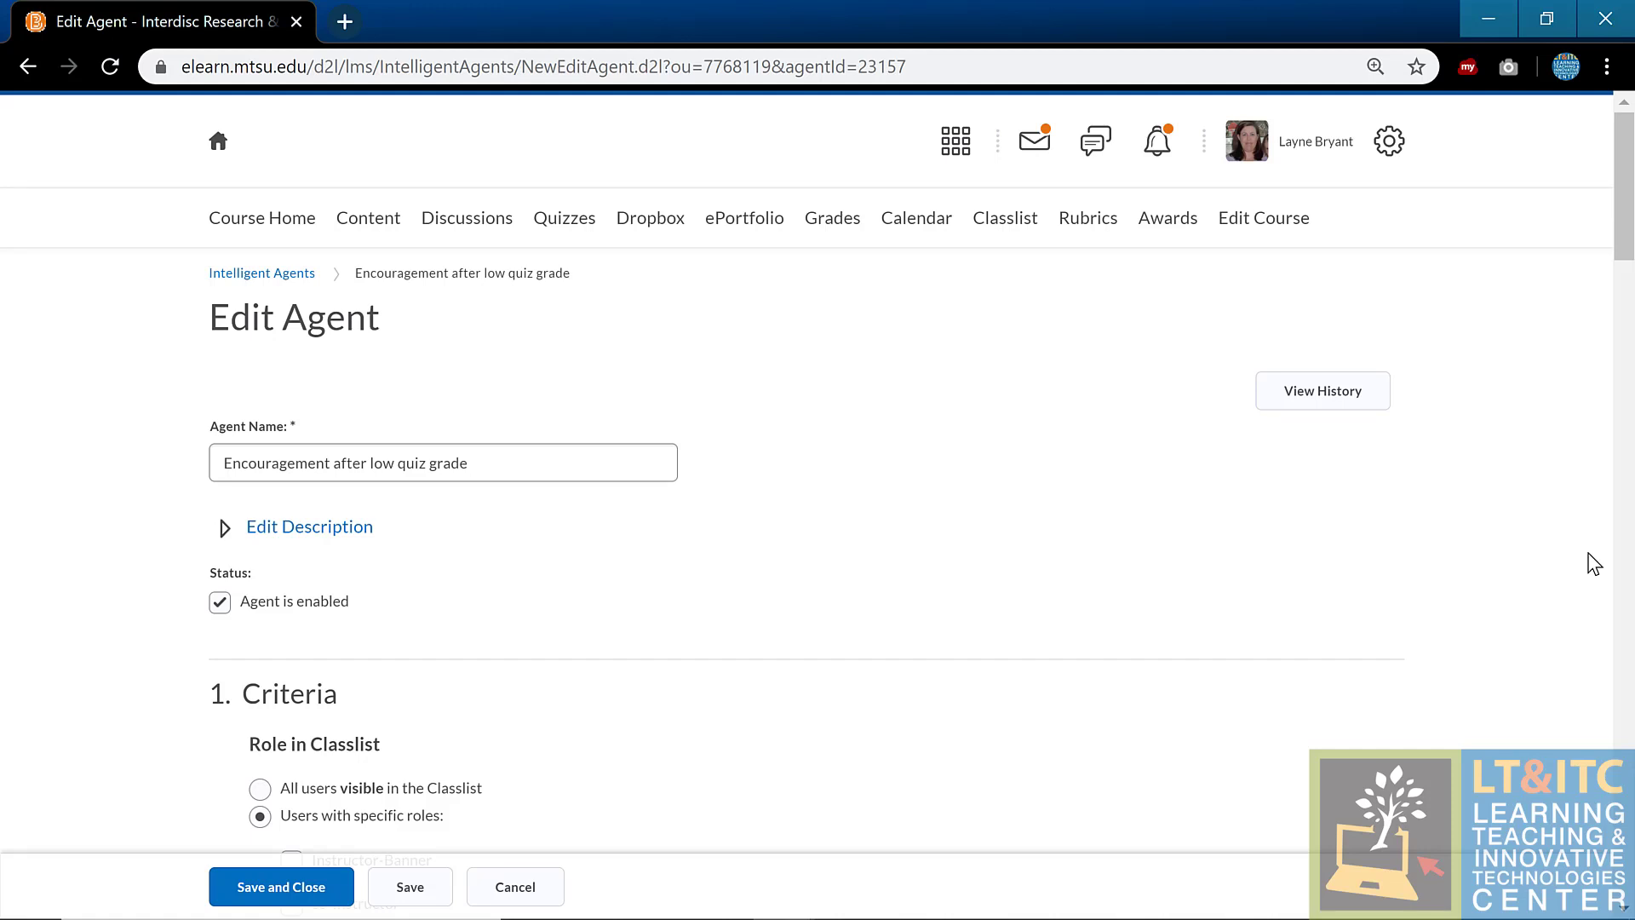
scroll(1295, 537, "down", 2)
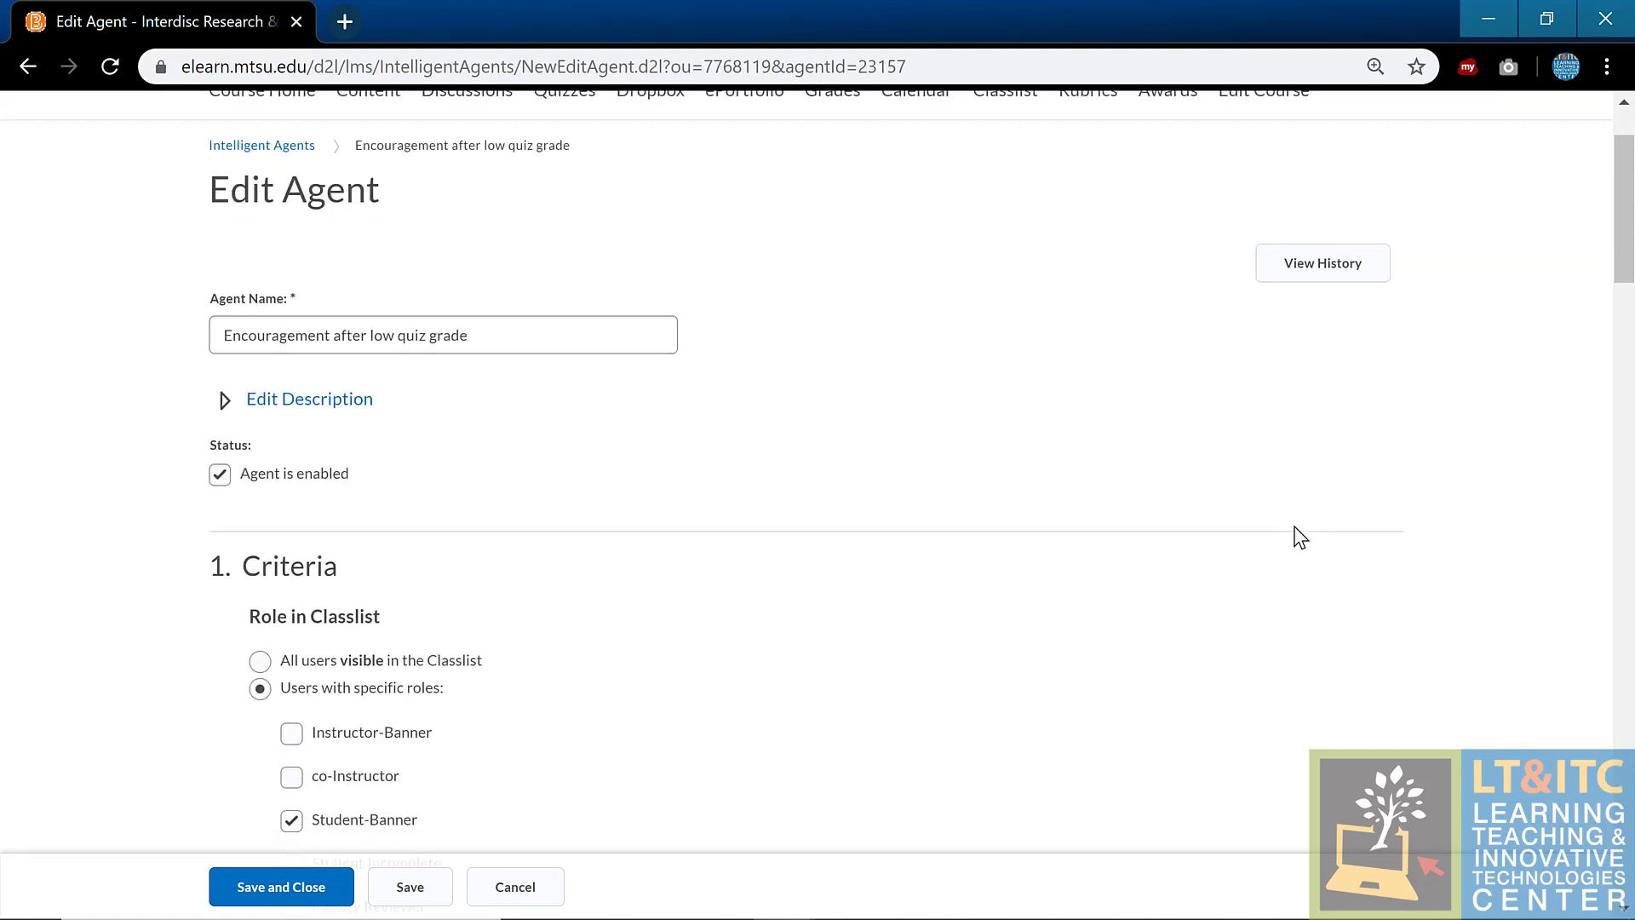
scroll(1301, 536, "down", 10)
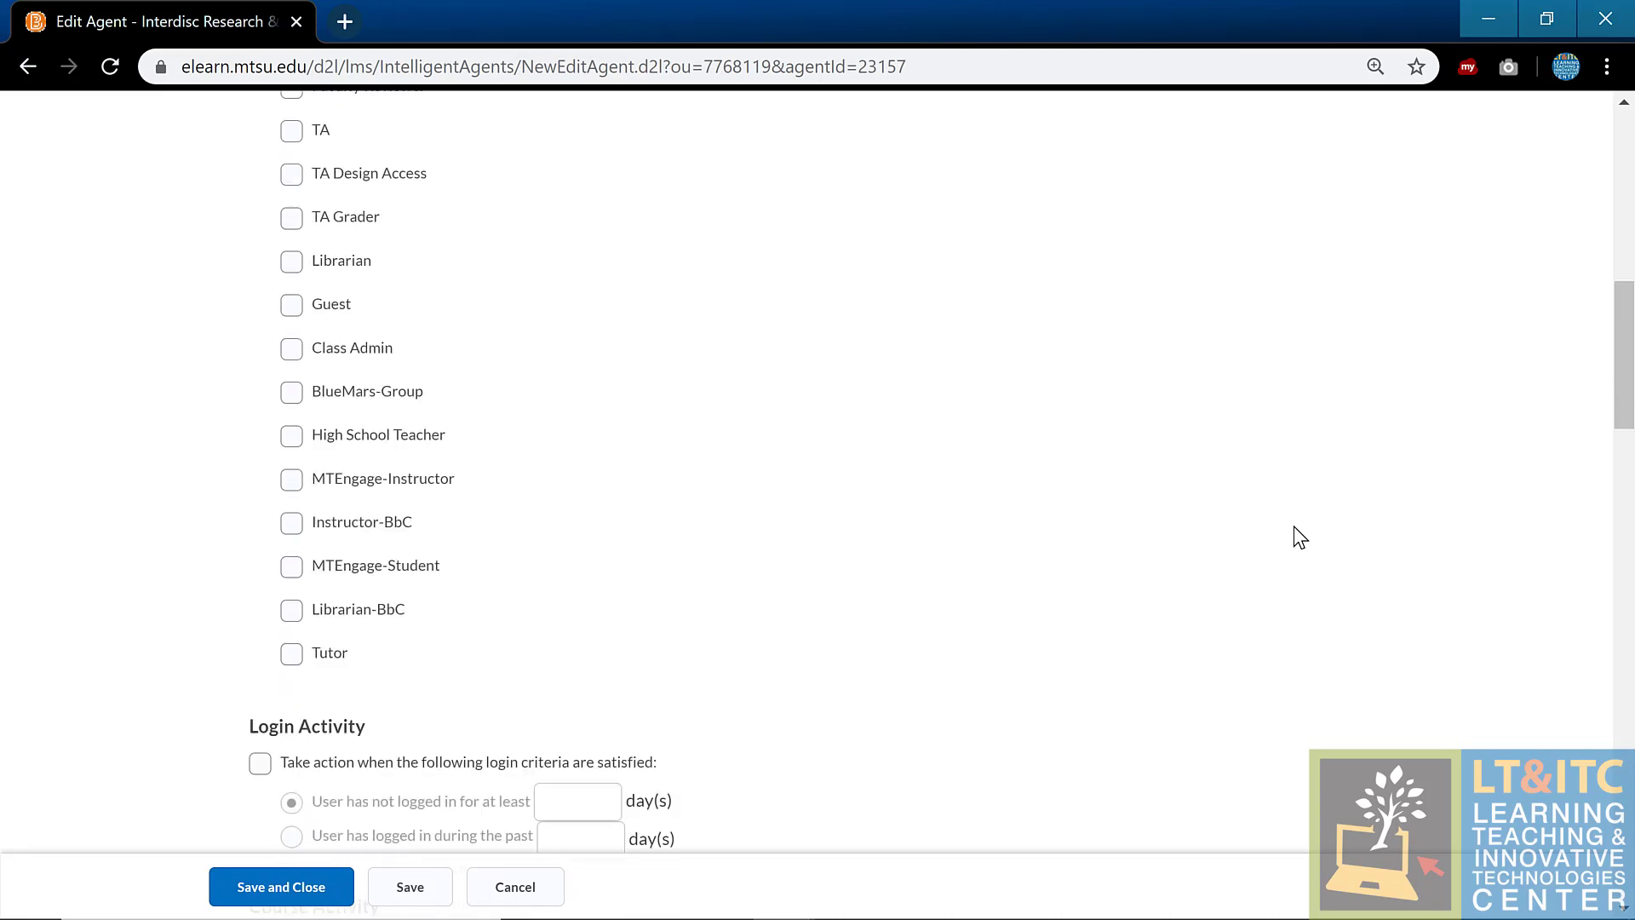
scroll(1301, 537, "down", 5)
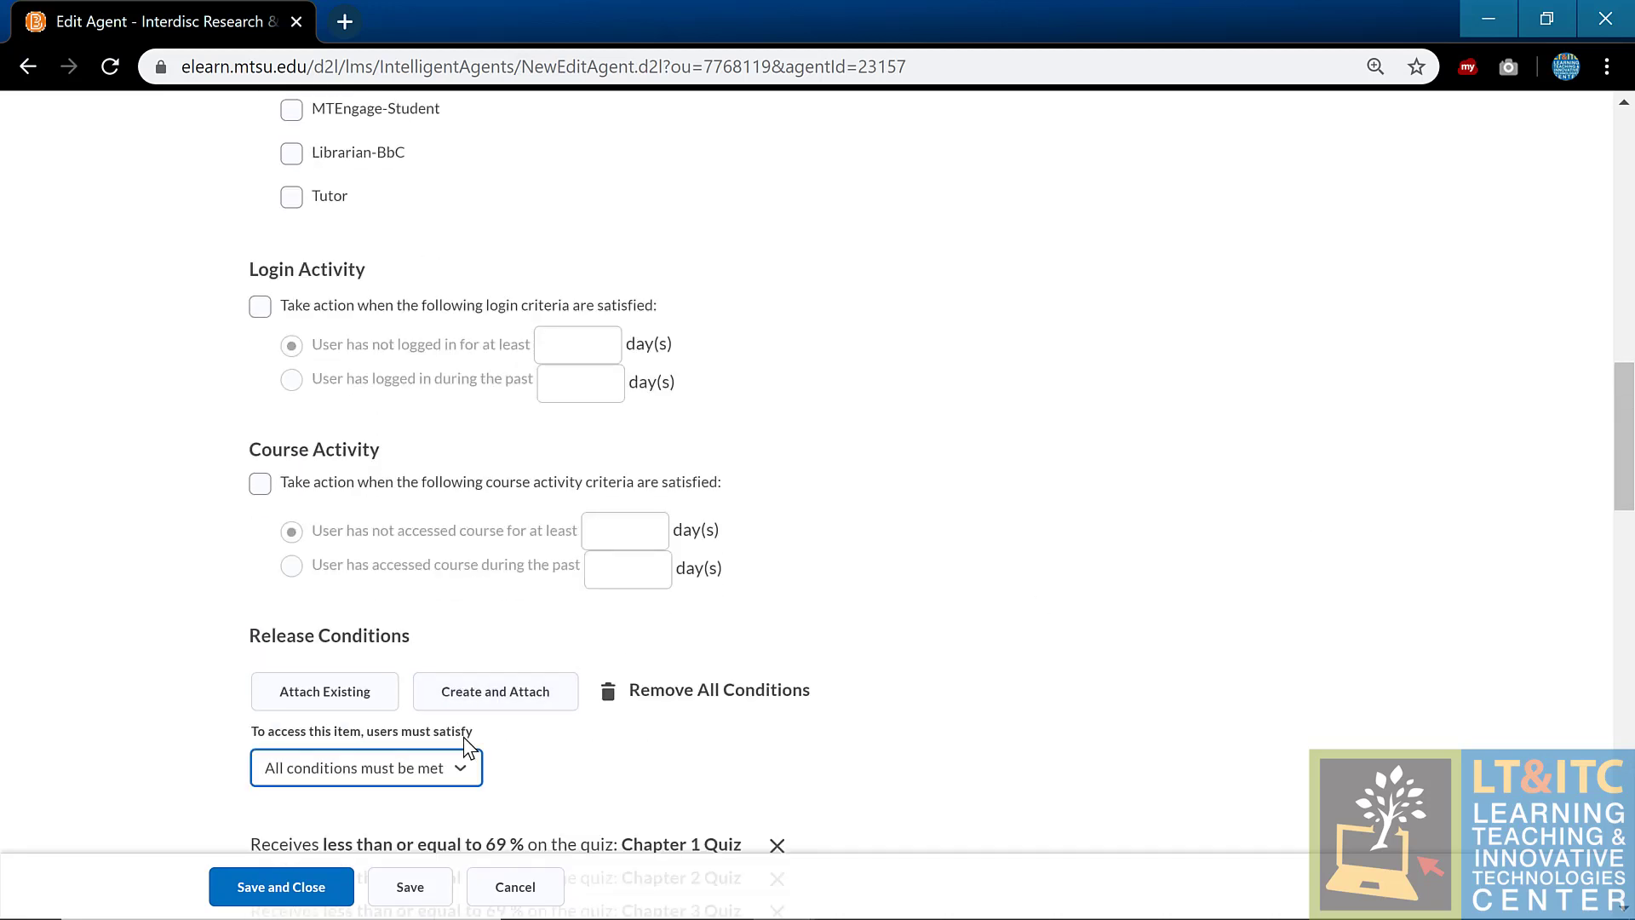
scroll(889, 706, "down", 4)
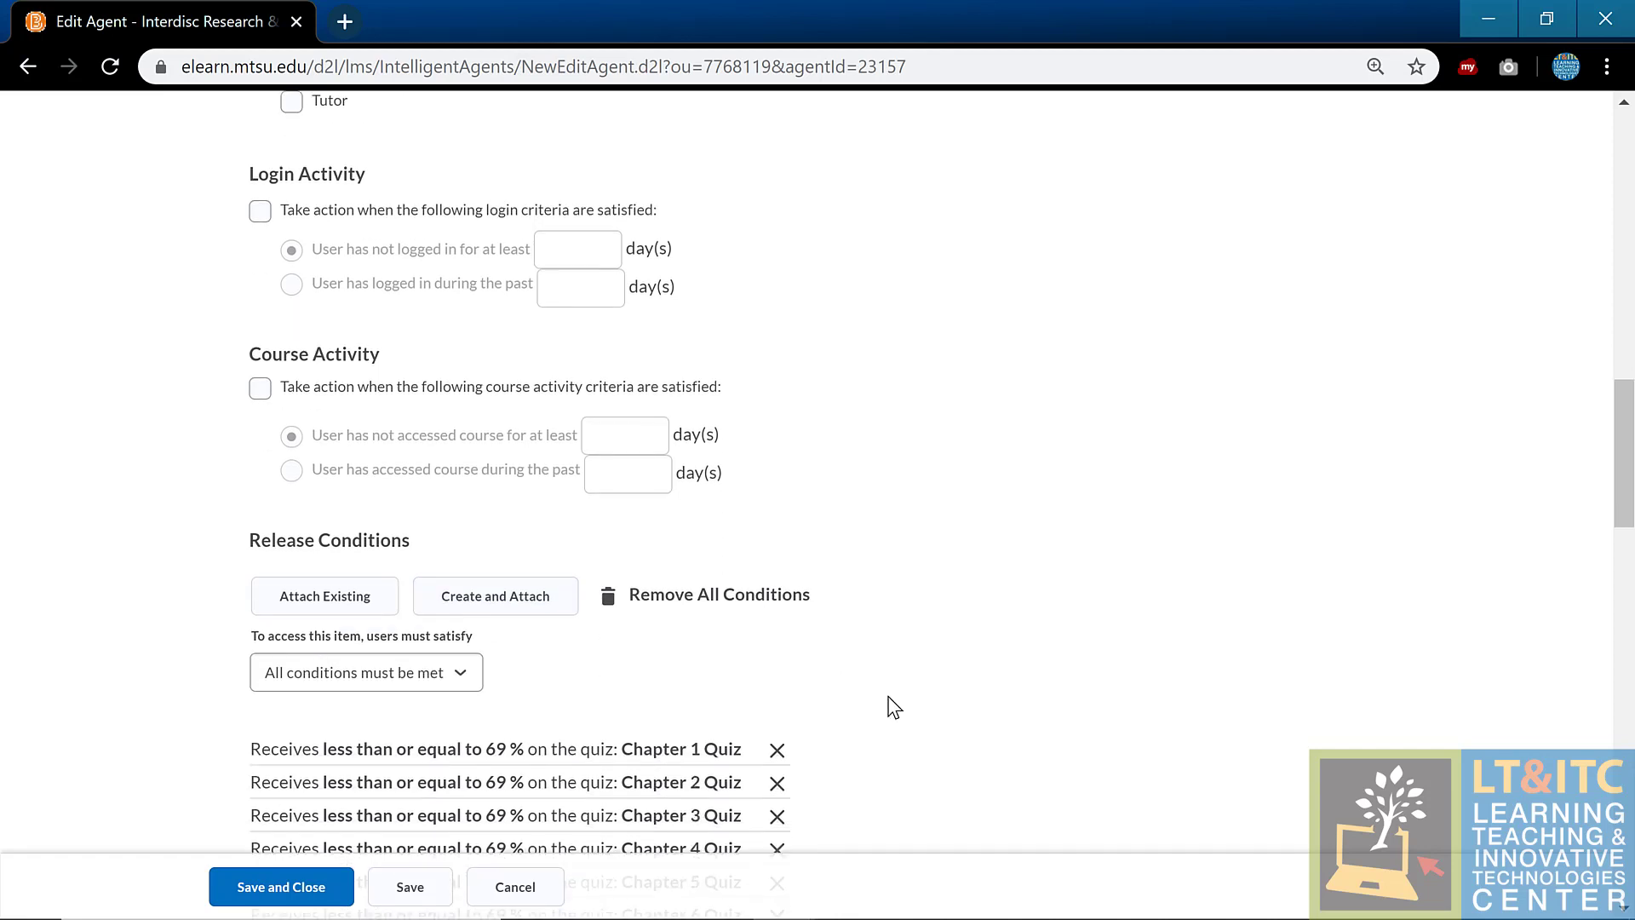
scroll(890, 706, "down", 3)
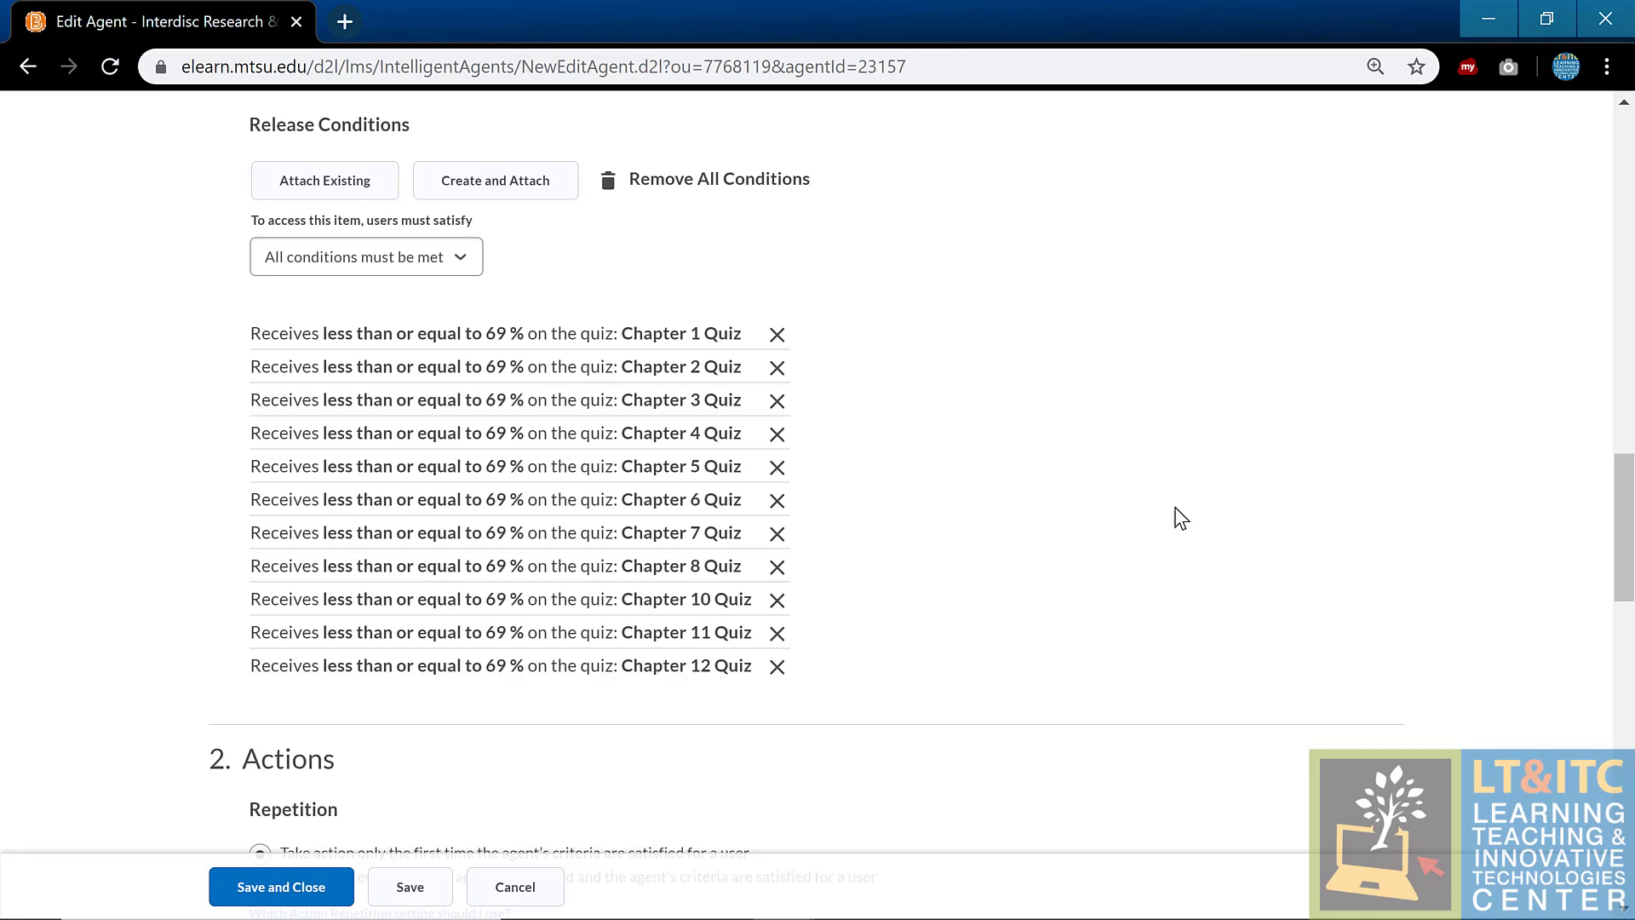
scroll(1080, 520, "down", 5)
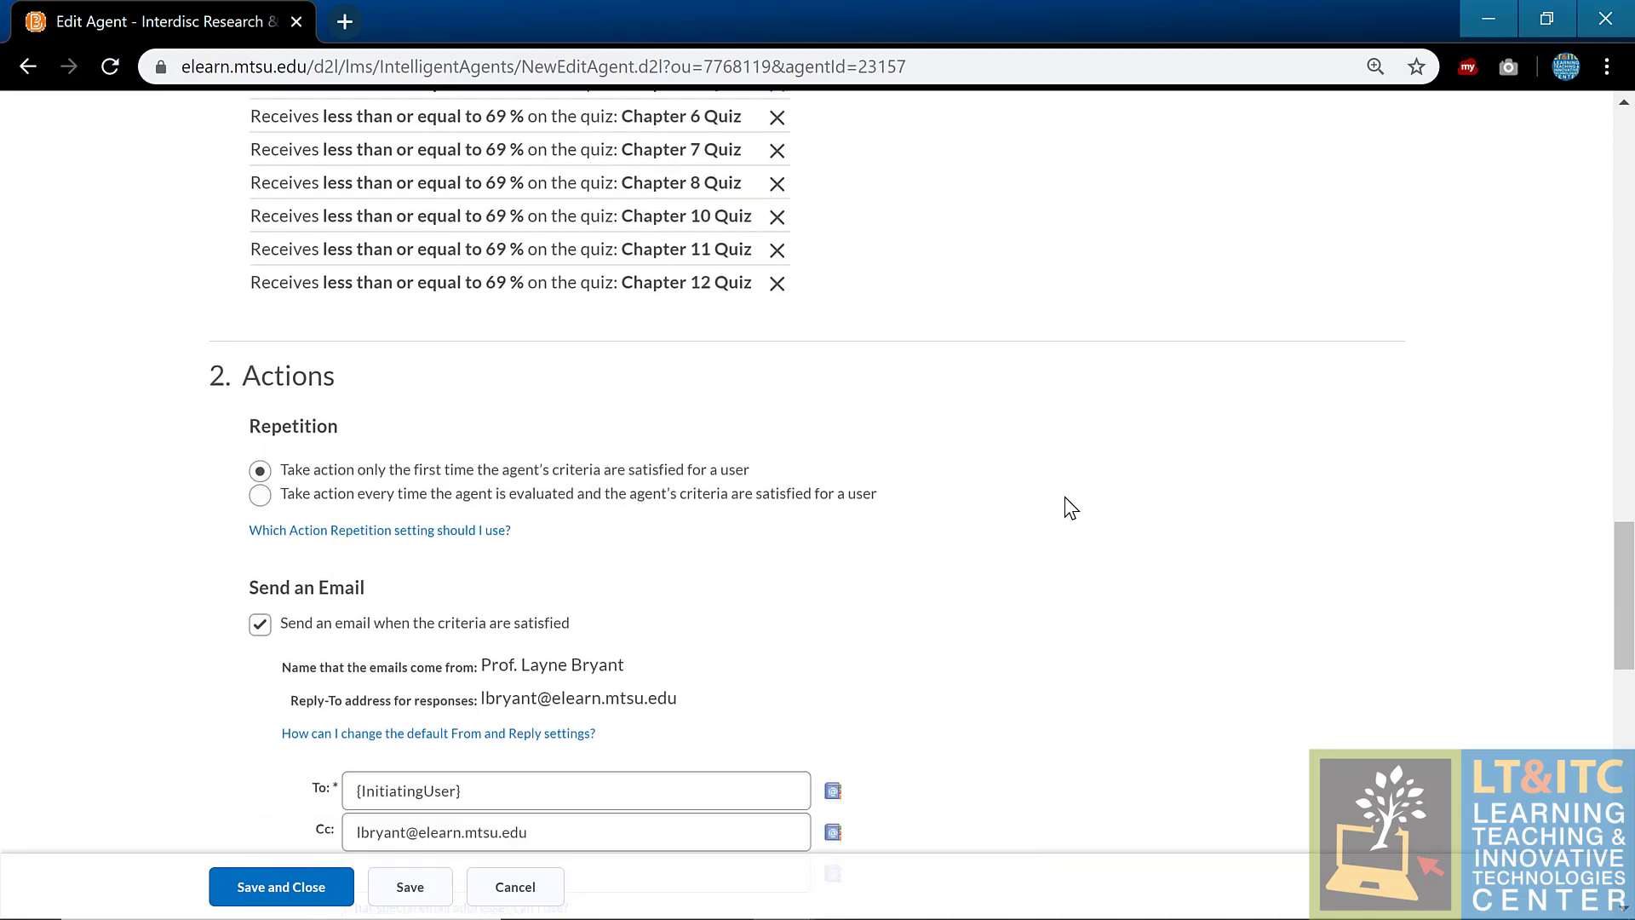
scroll(1069, 505, "down", 3)
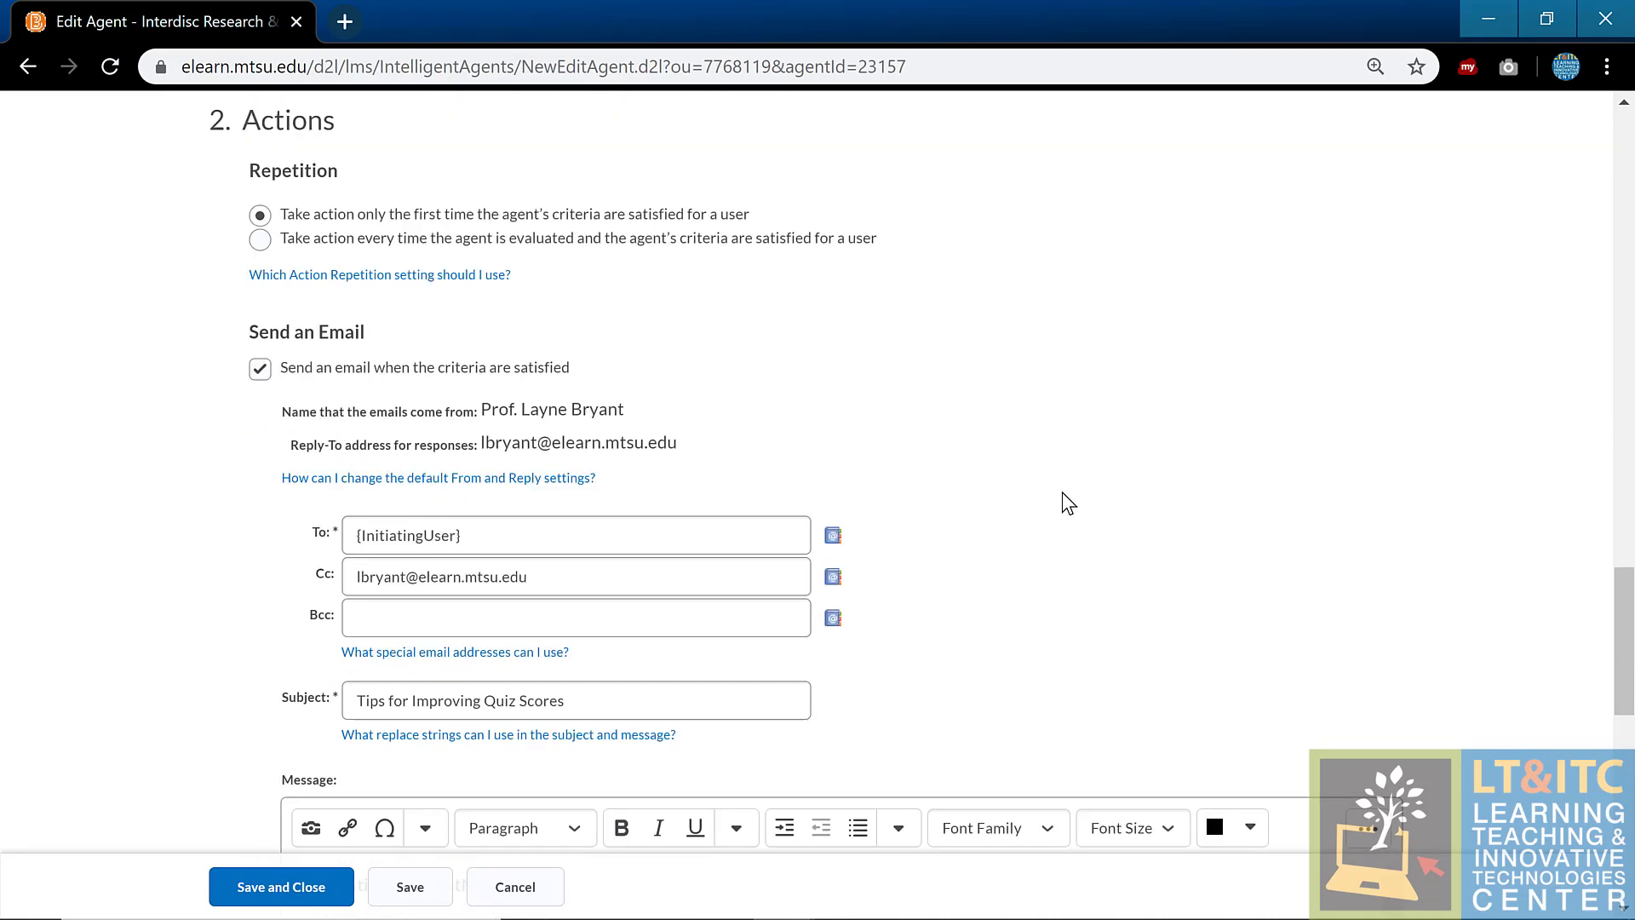
scroll(1069, 502, "down", 5)
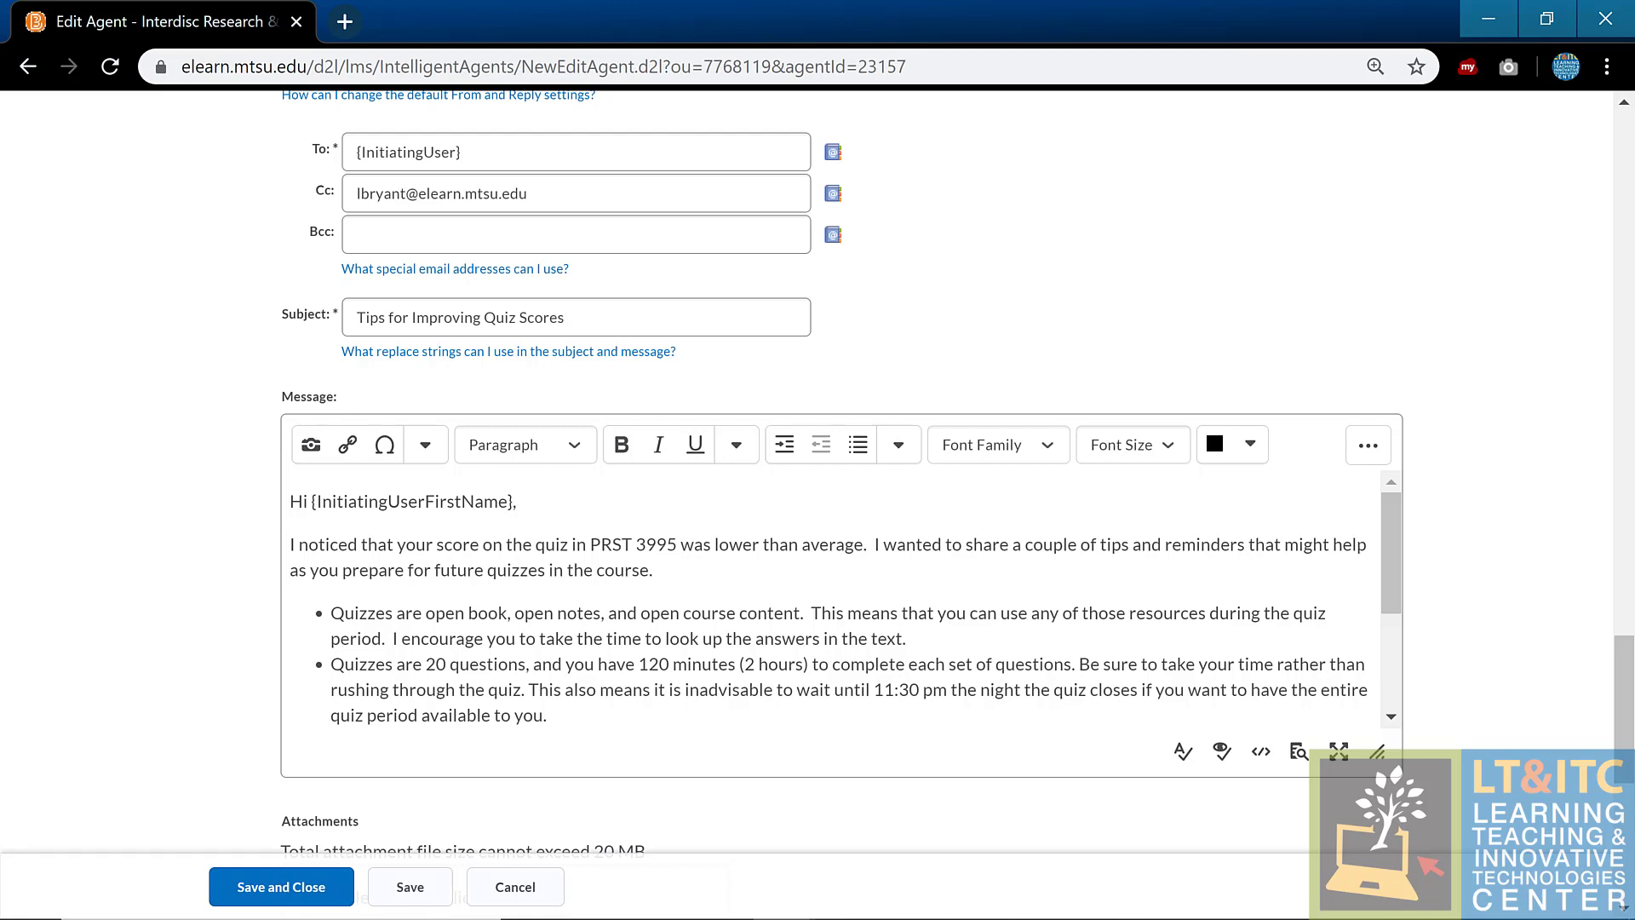
scroll(1556, 669, "down", 3)
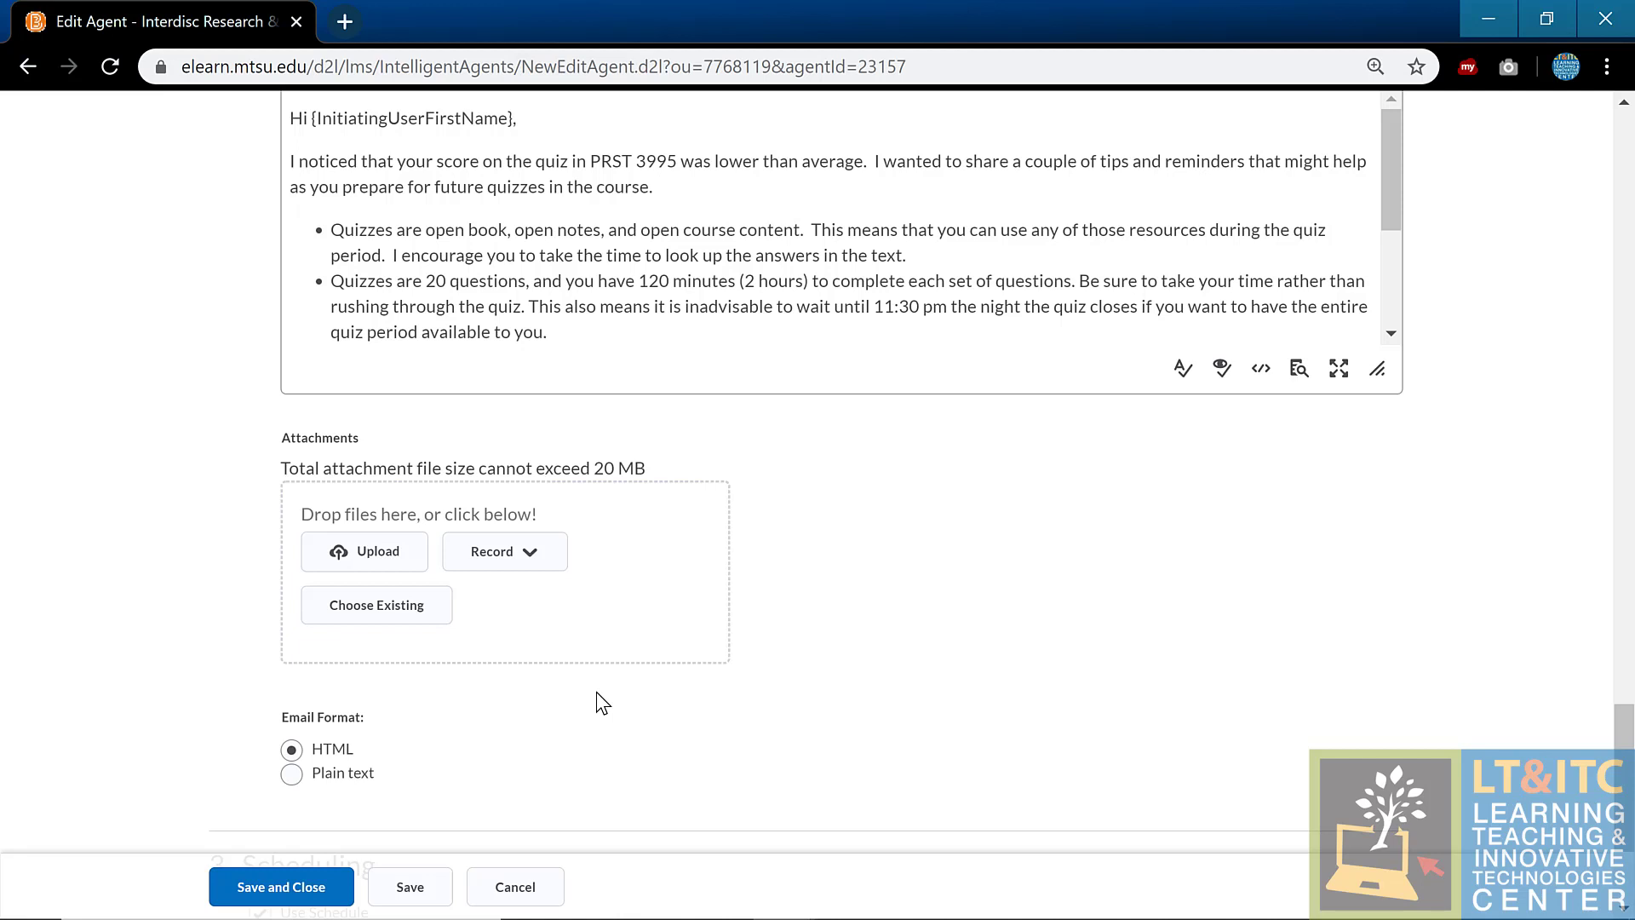
Step: Check the Module 1 agent's last run ('0 users identified'), then cancel back to the Agent List
left_click(560, 890)
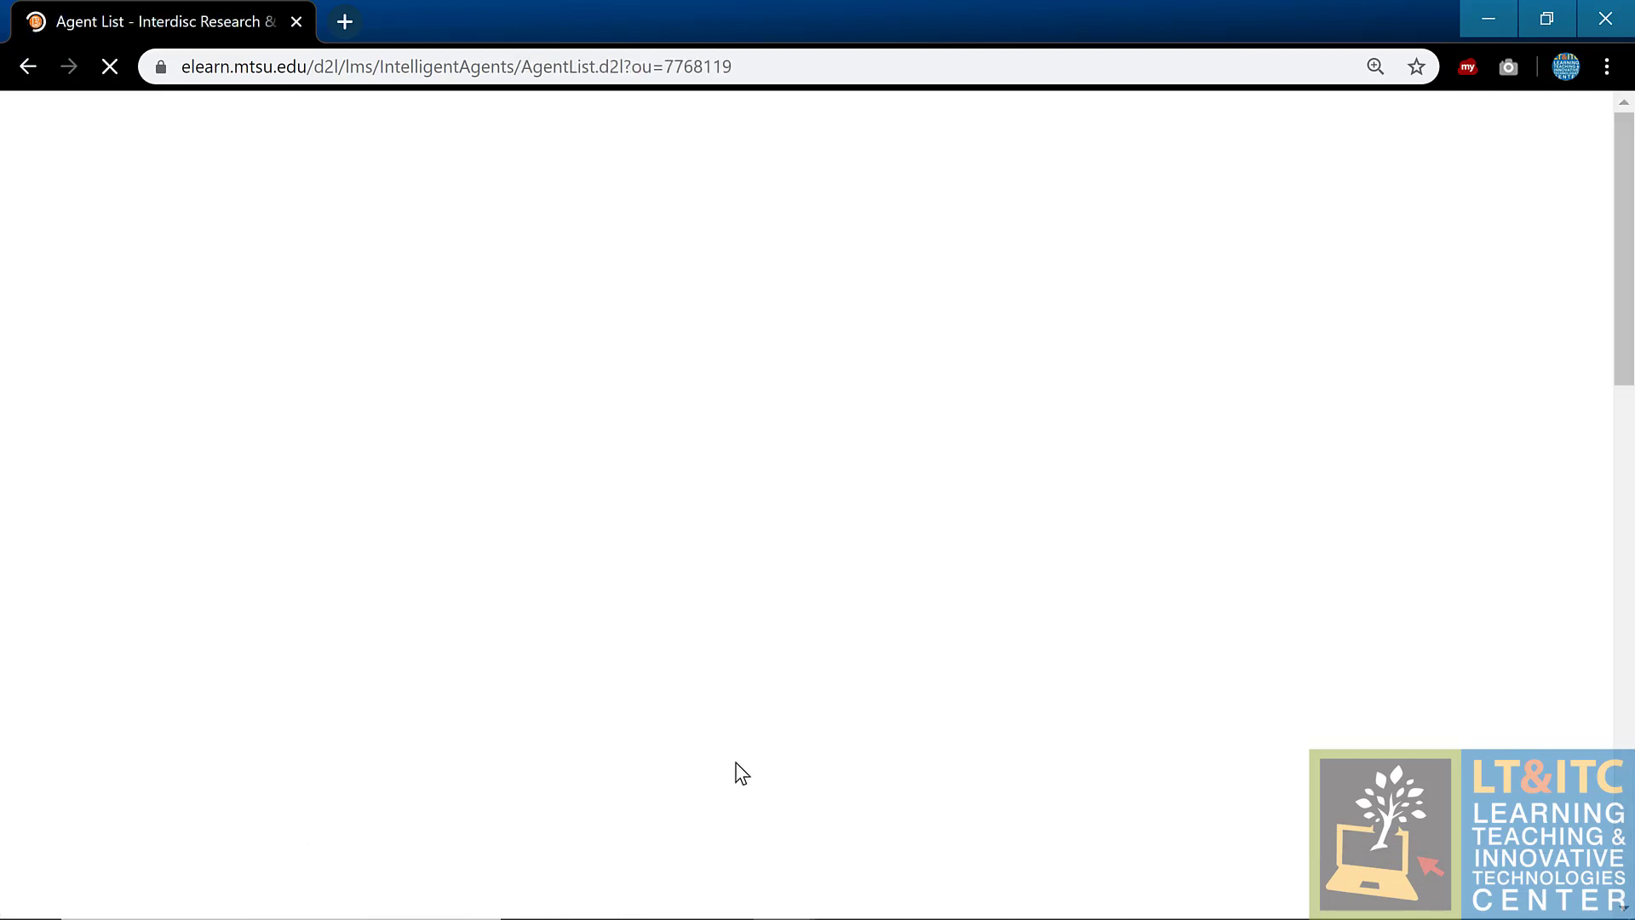
scroll(948, 627, "down", 1)
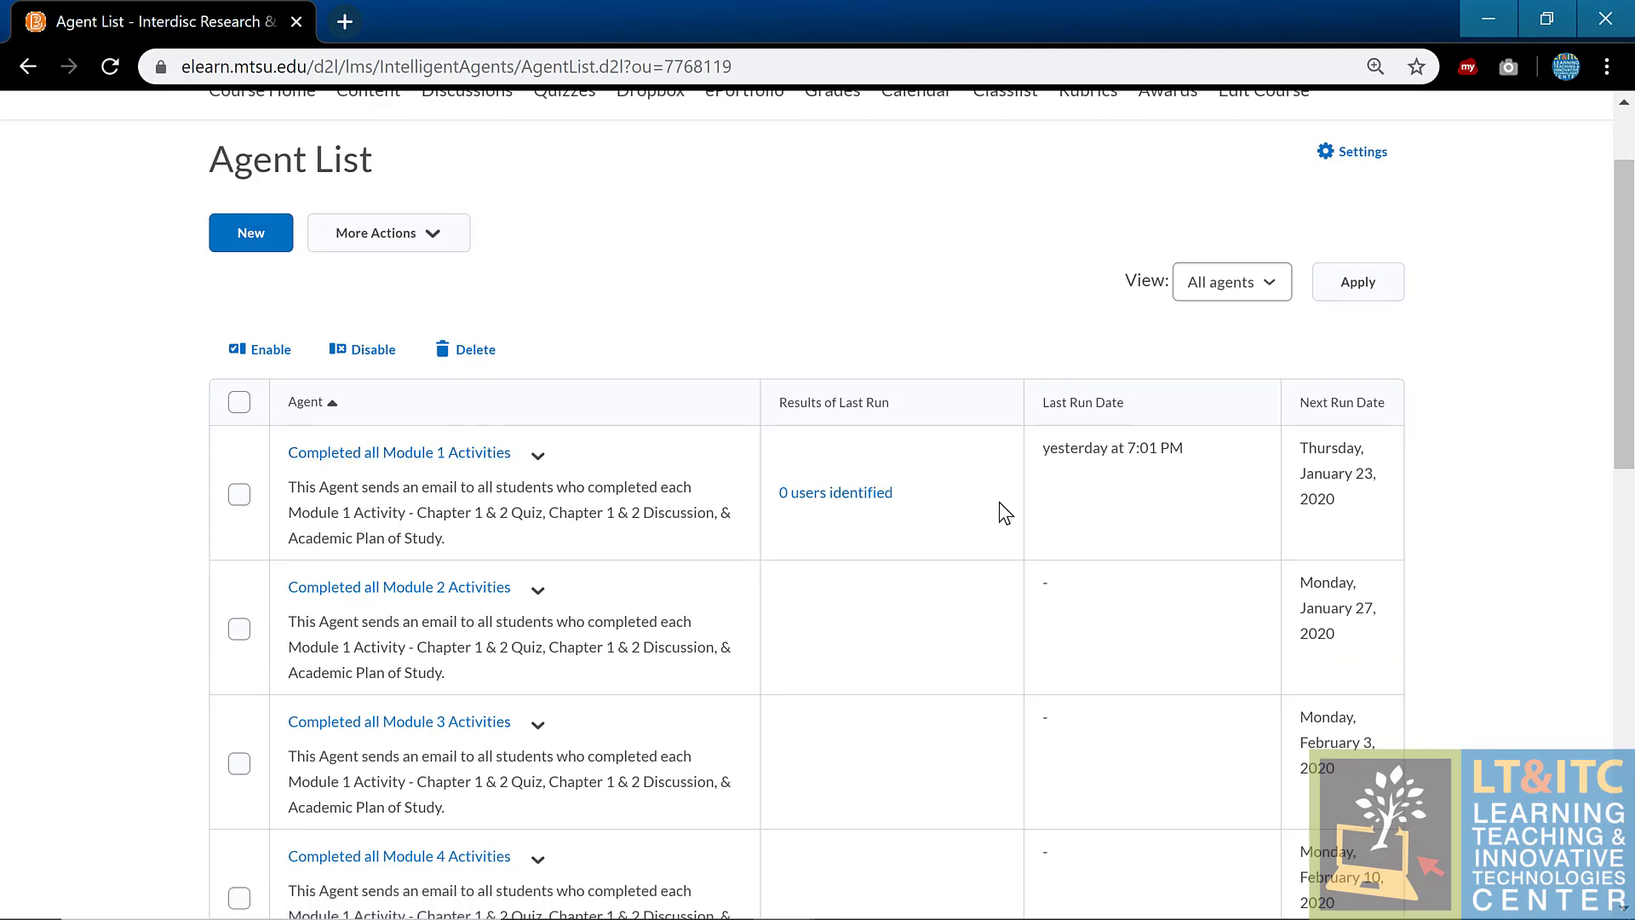
left_click(874, 501)
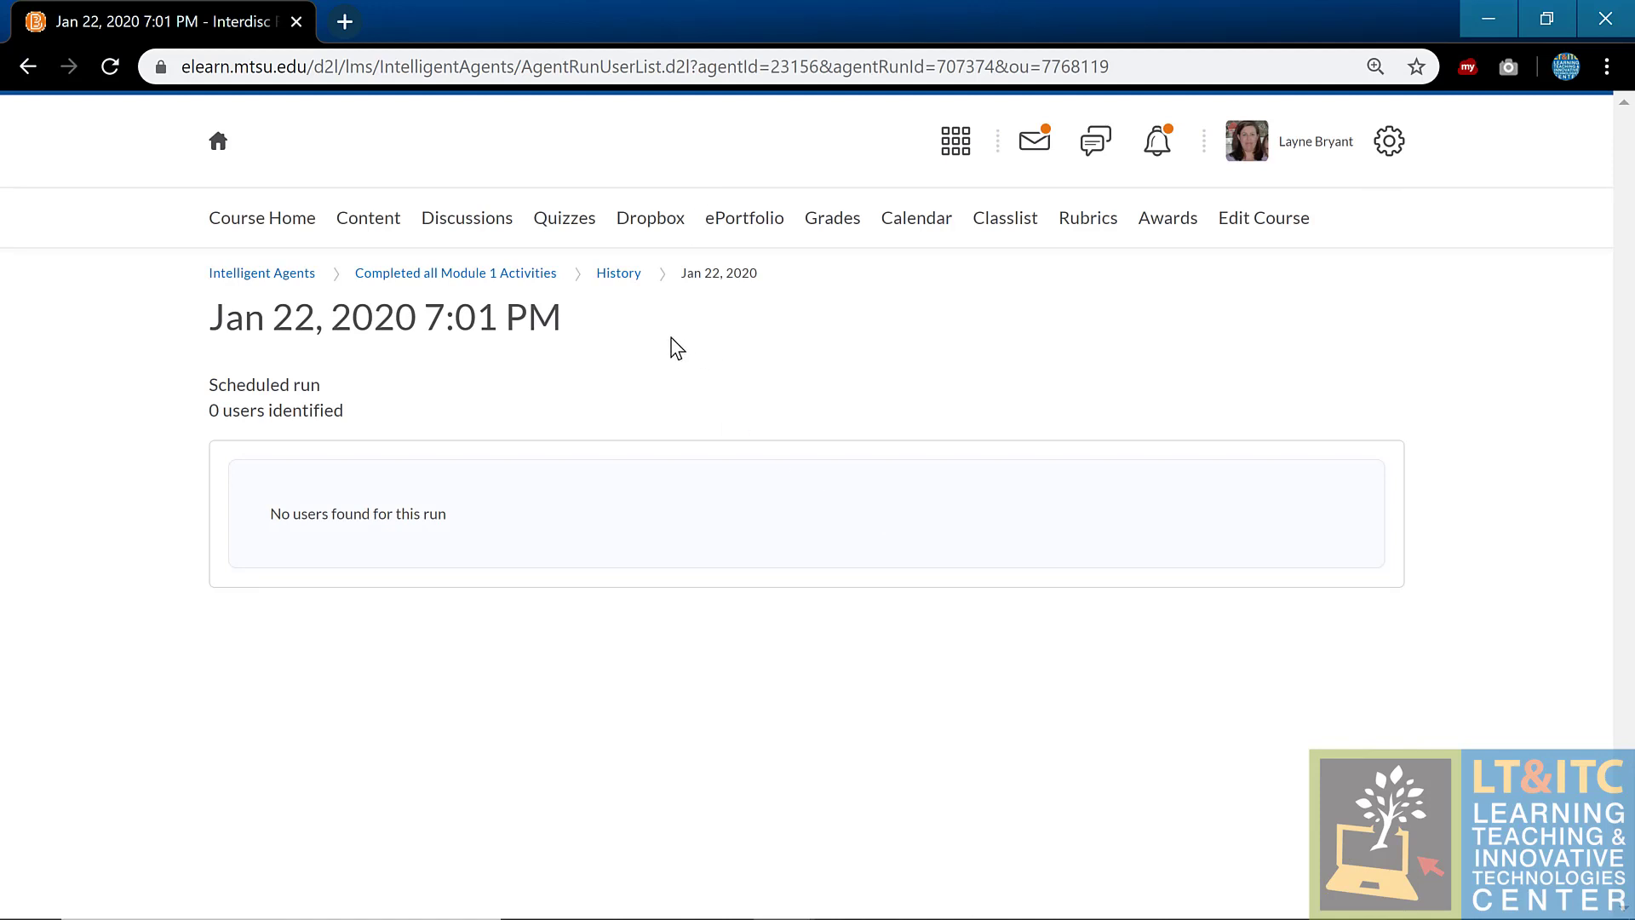
left_click(506, 272)
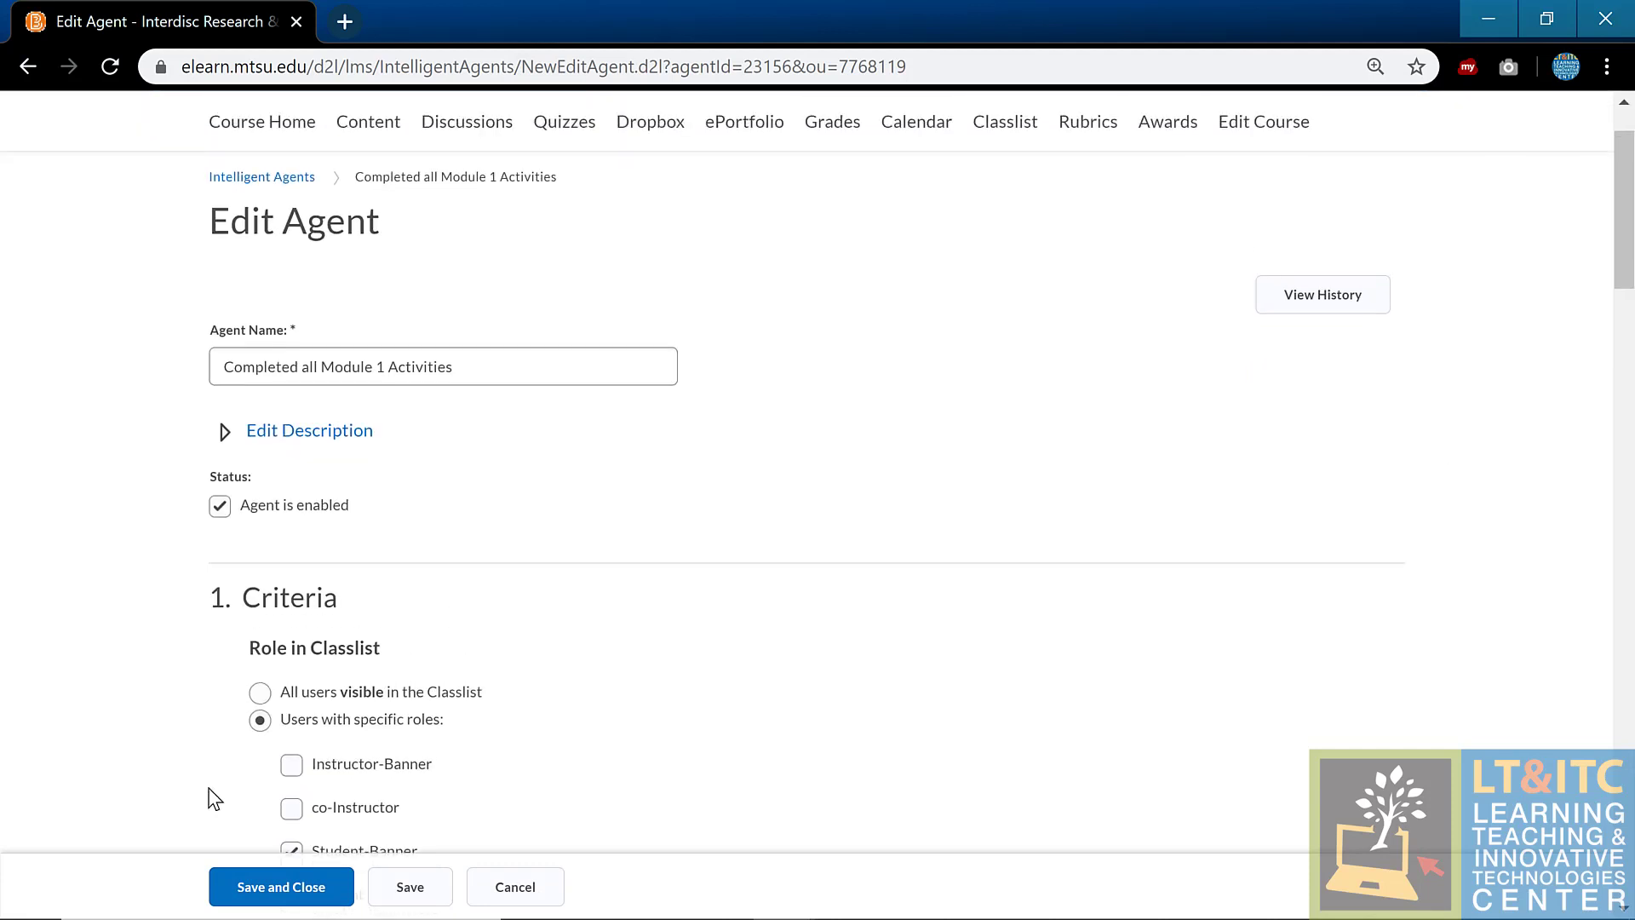
left_click(515, 886)
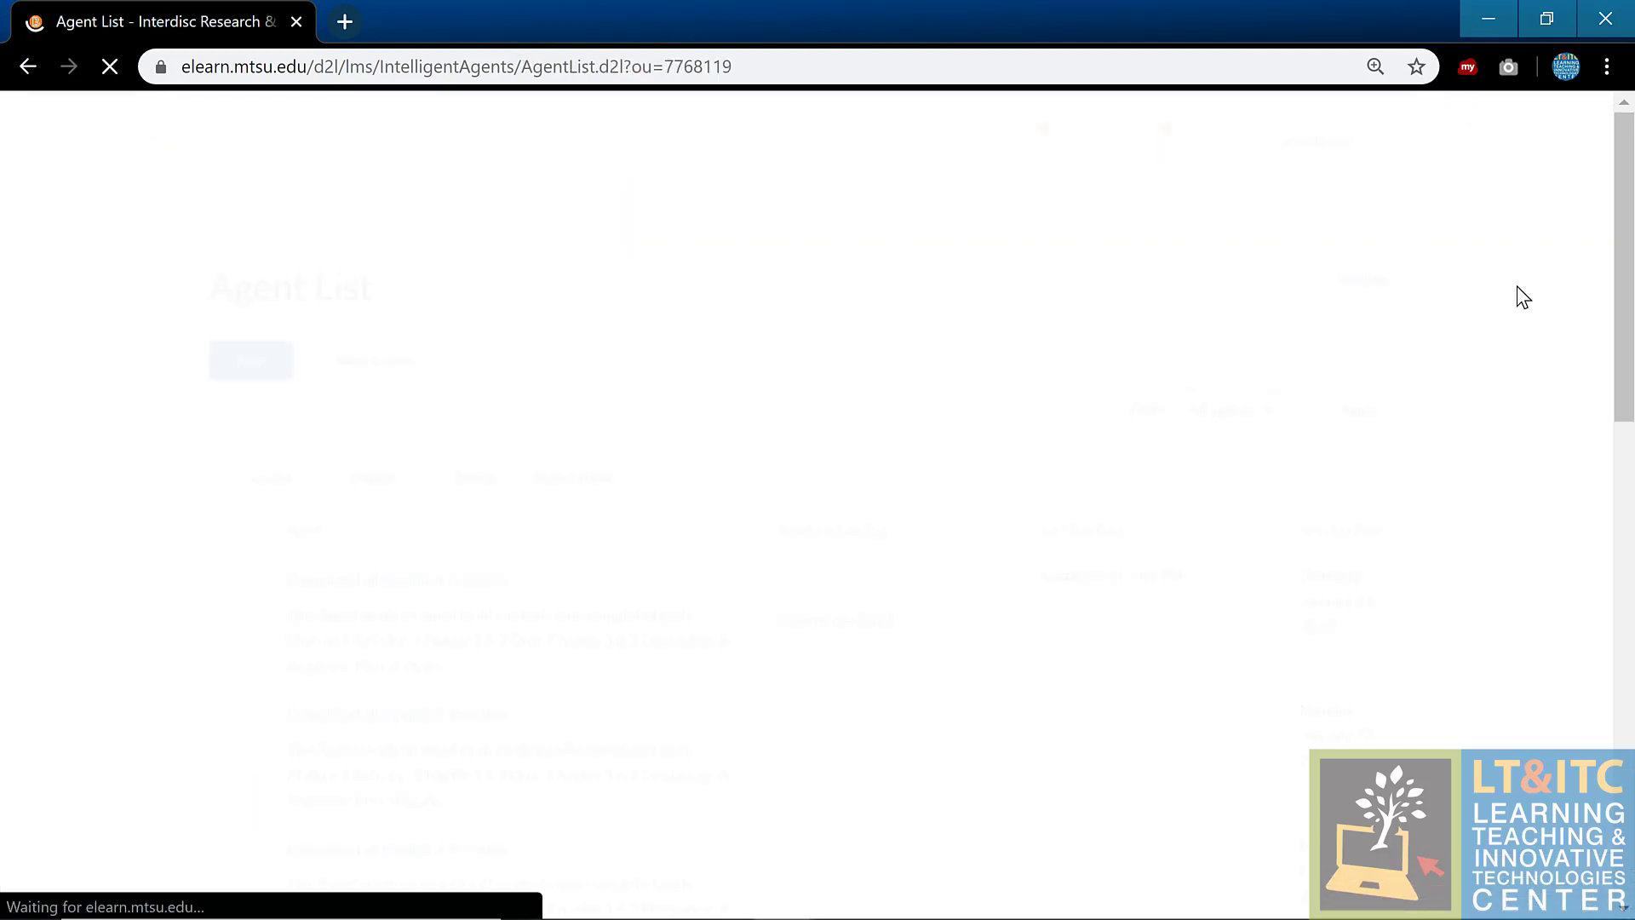
scroll(1524, 297, "down", 2)
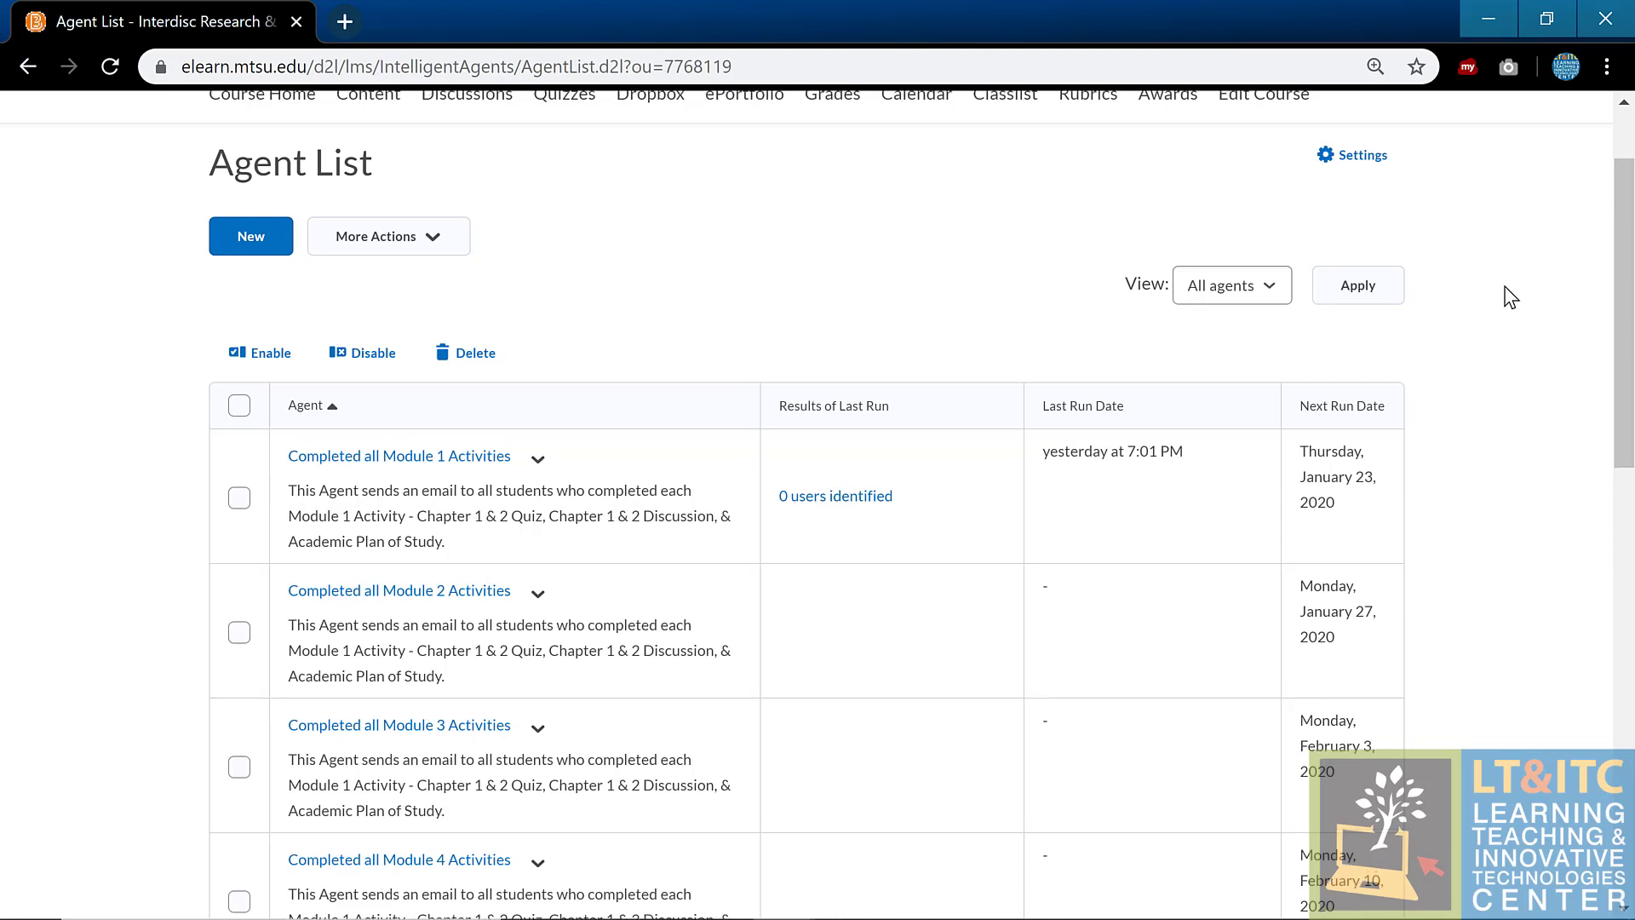
scroll(1504, 292, "up", 2)
Step: From Edit Course, open Intelligent Agents under Communication to show the Module 1–3 agents
left_click(1287, 223)
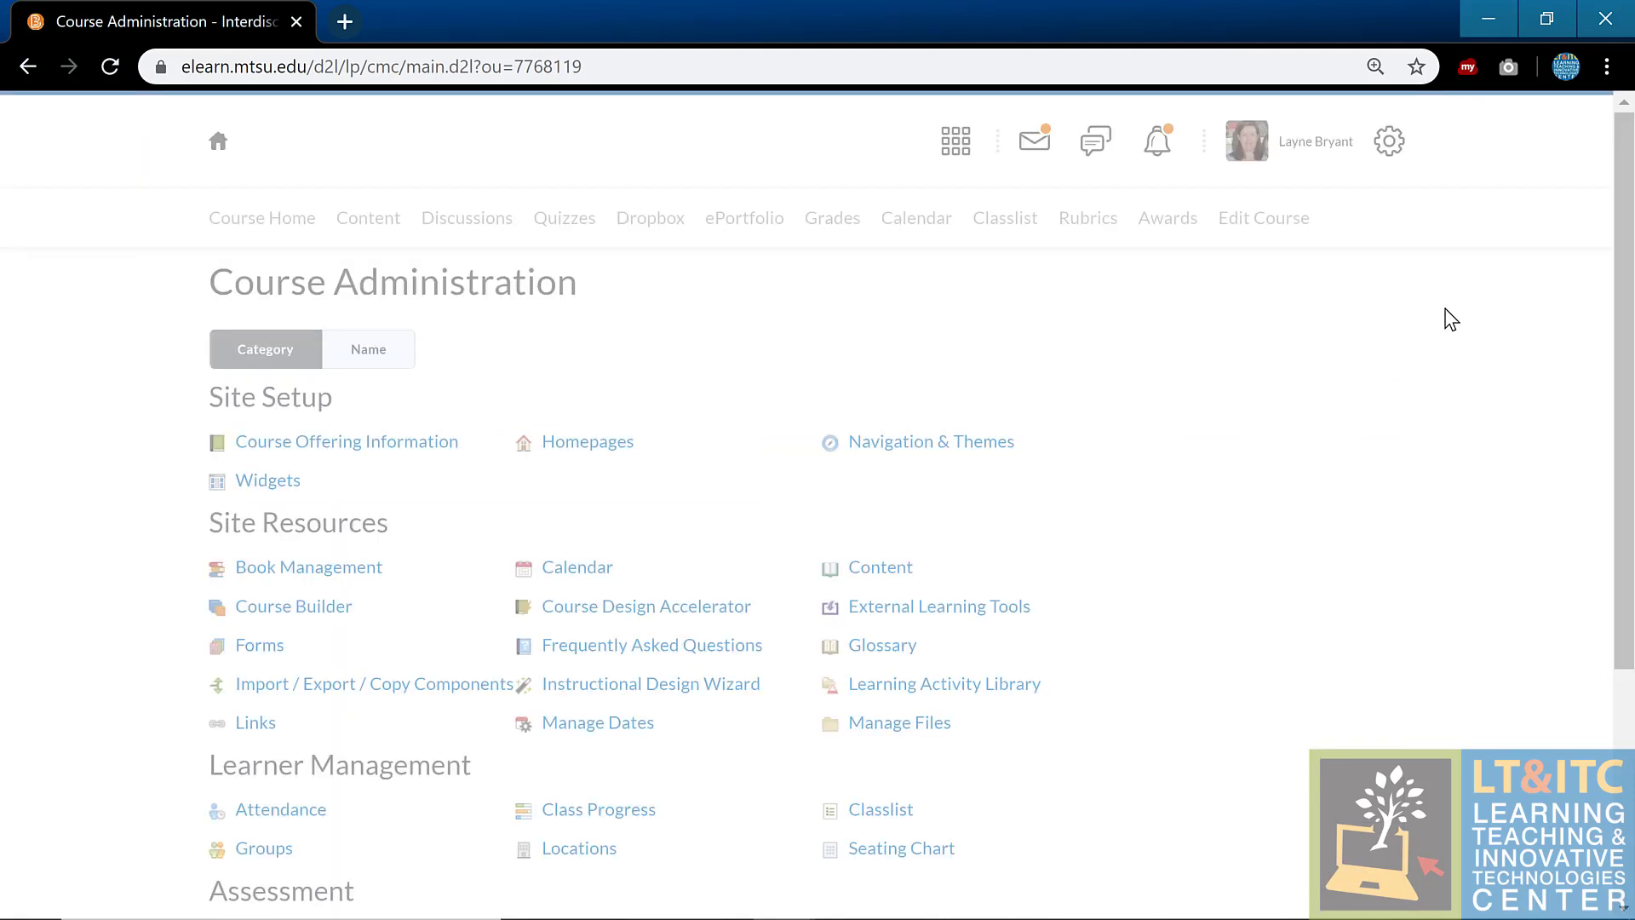
scroll(1448, 317, "down", 4)
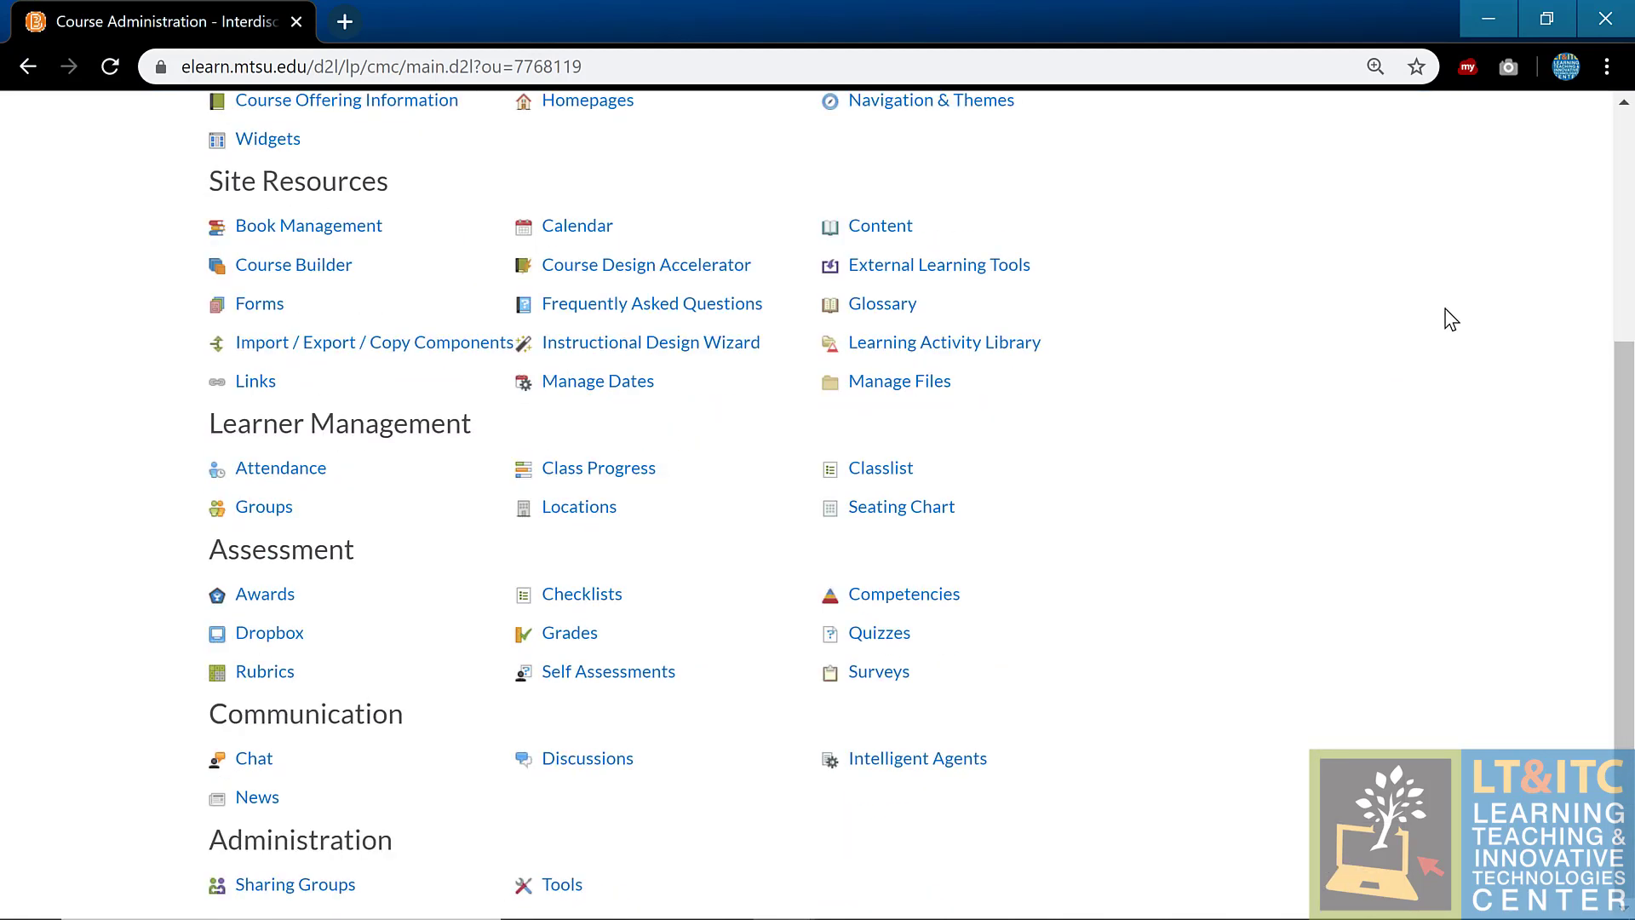
left_click(941, 765)
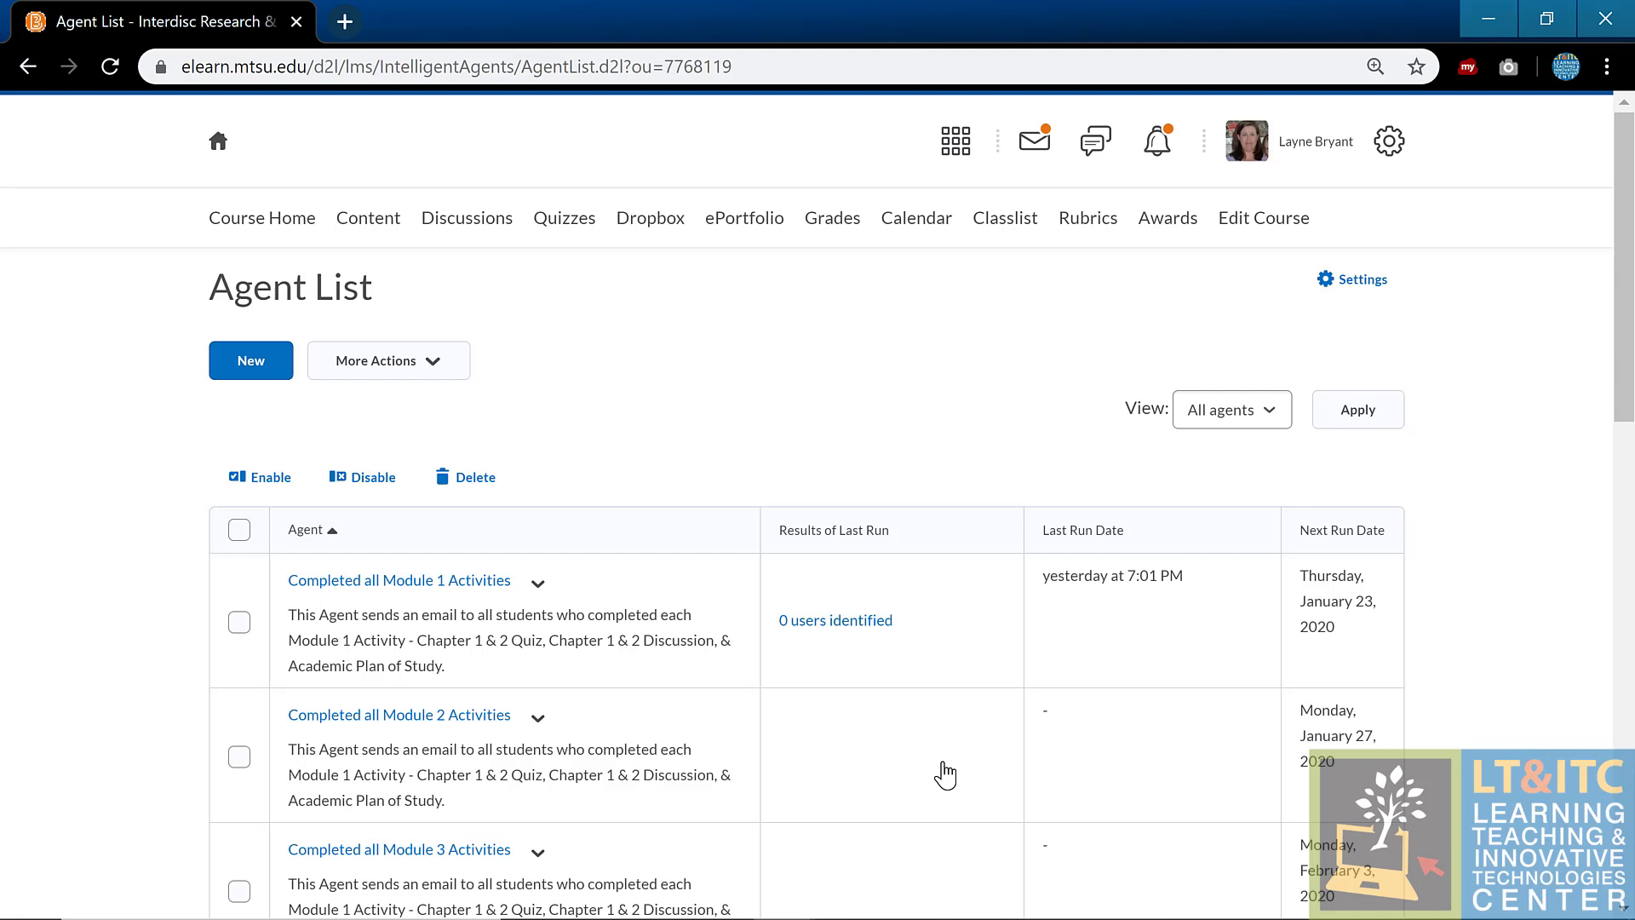
Step: In PowerPoint, view slide 6 and the Questions slide, then present from slide 7, D2L Published Resources
mouse_move(833, 914)
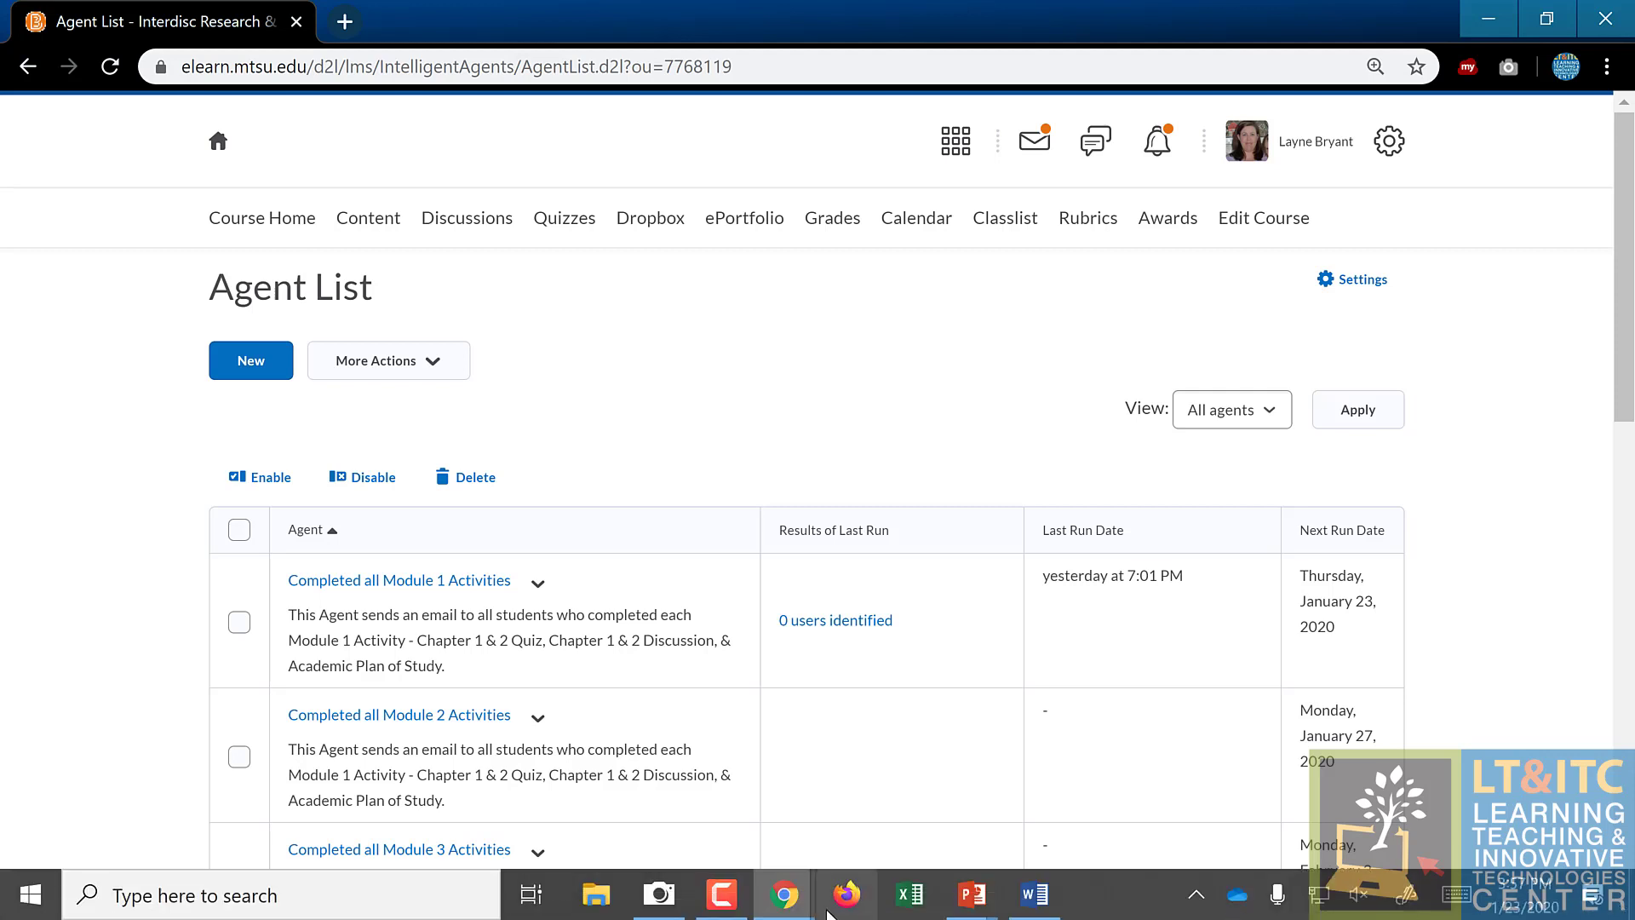
mouse_move(972, 896)
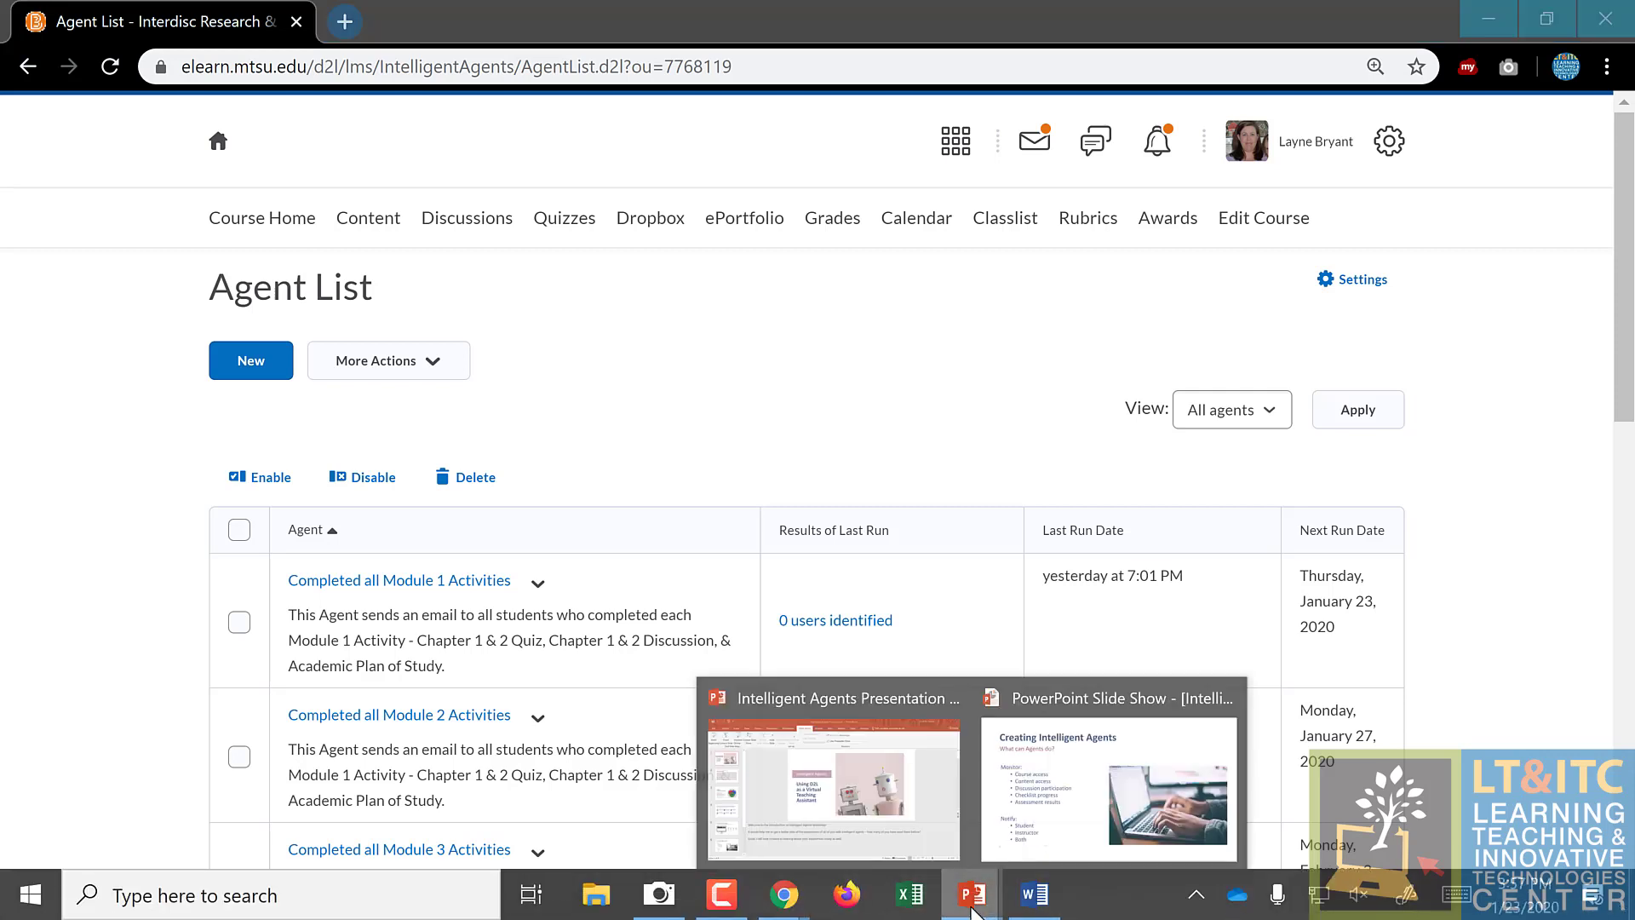
left_click(895, 769)
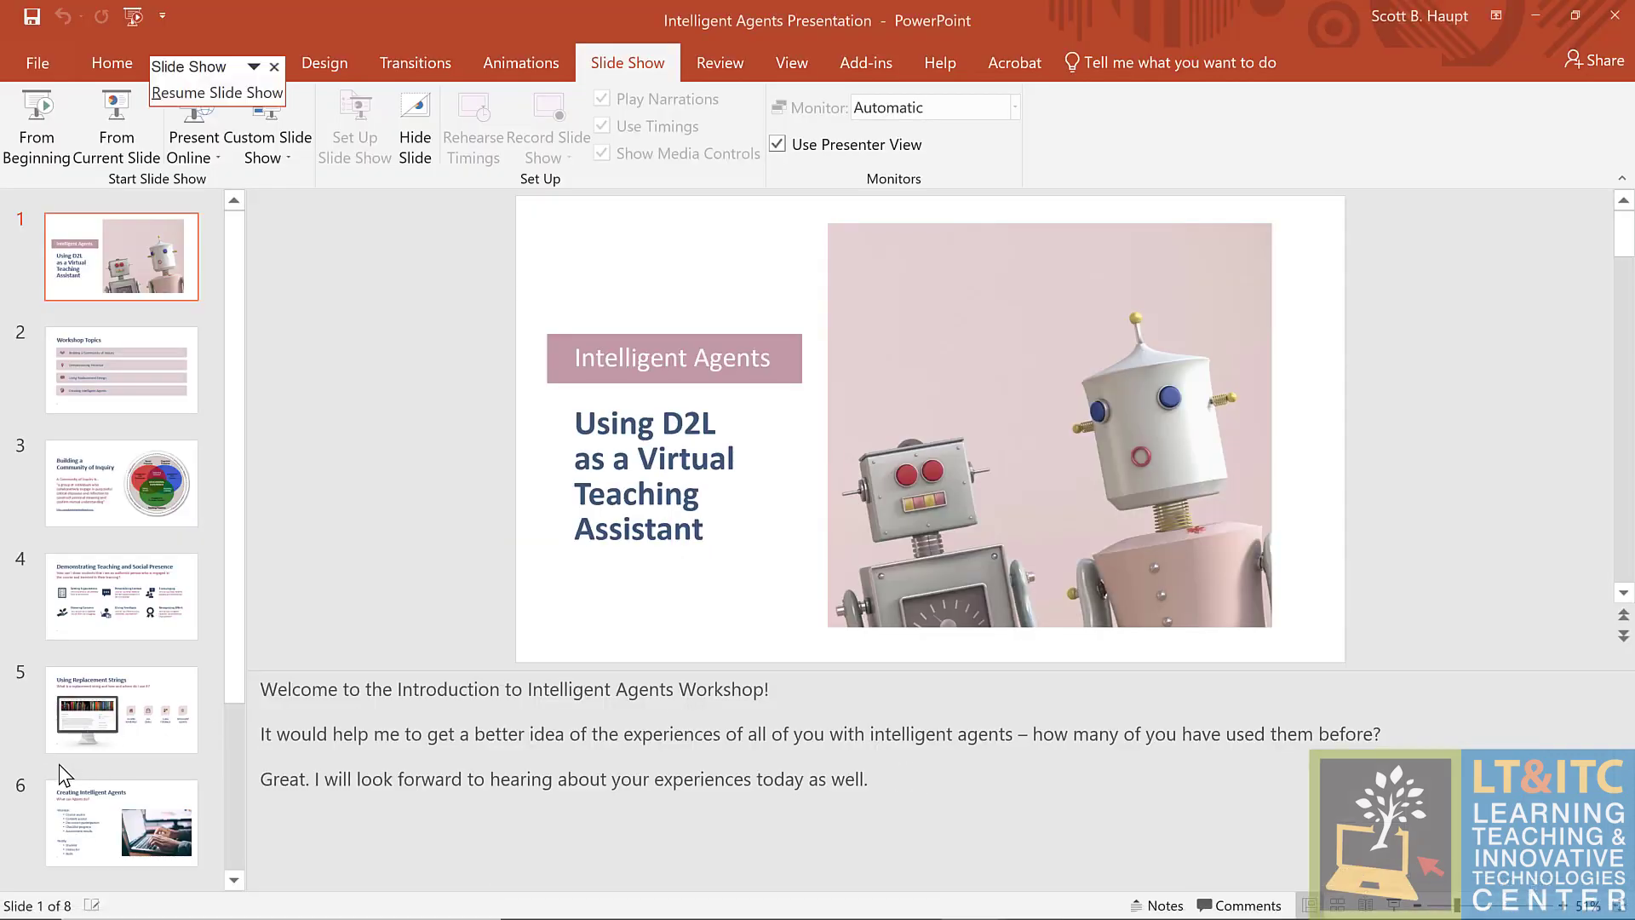
left_click(121, 821)
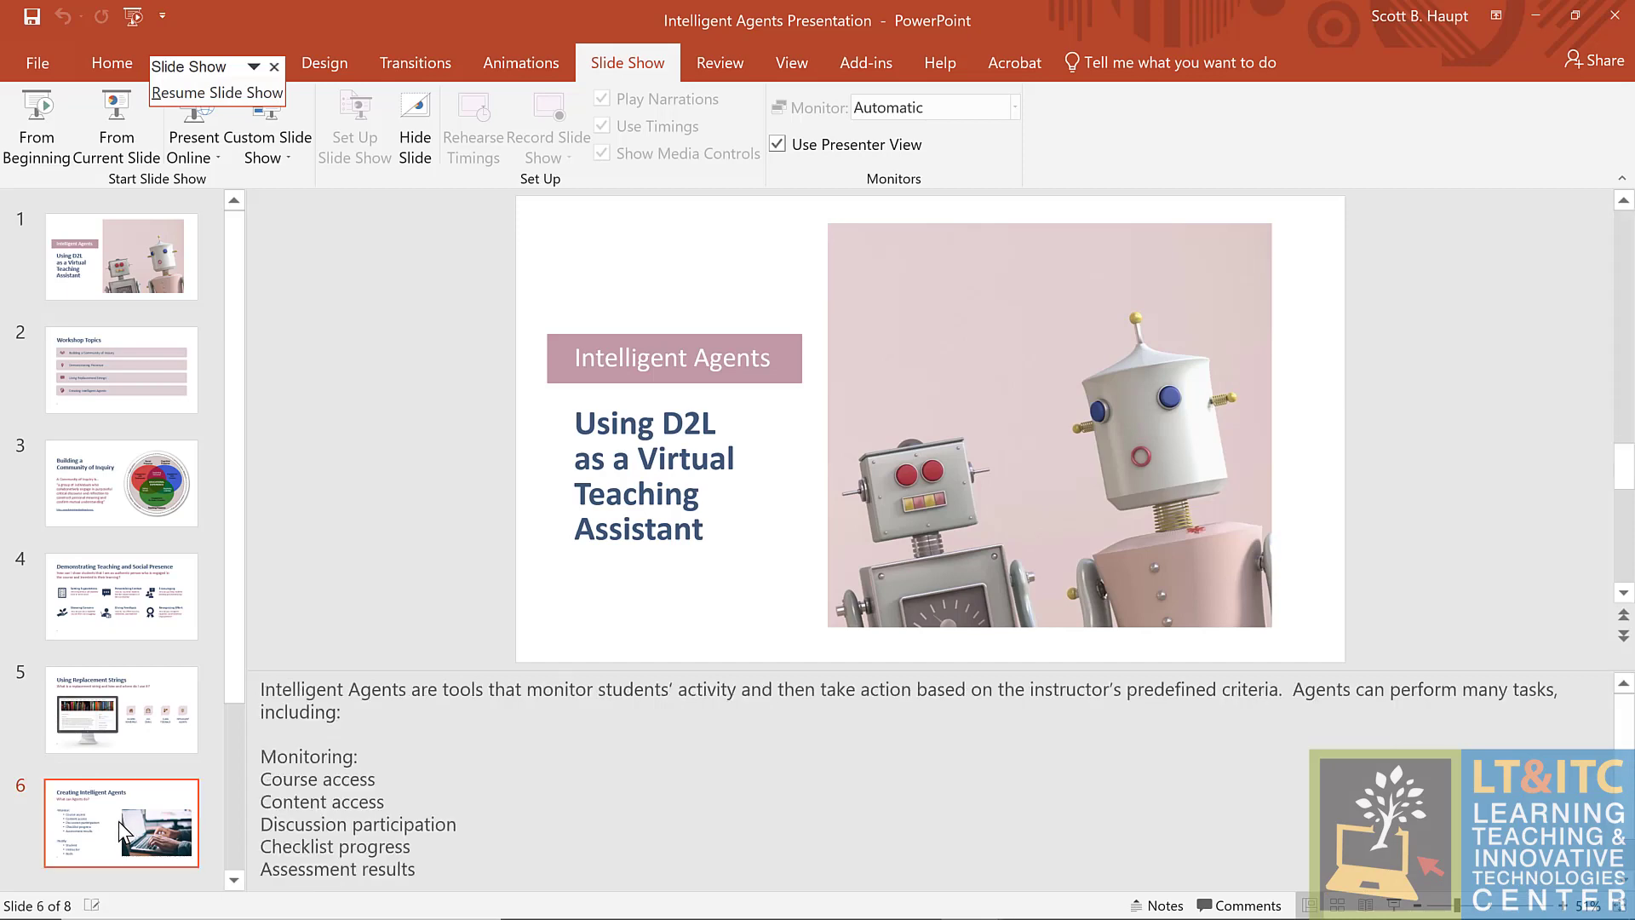
scroll(118, 817, "down", 2)
left_click(111, 815)
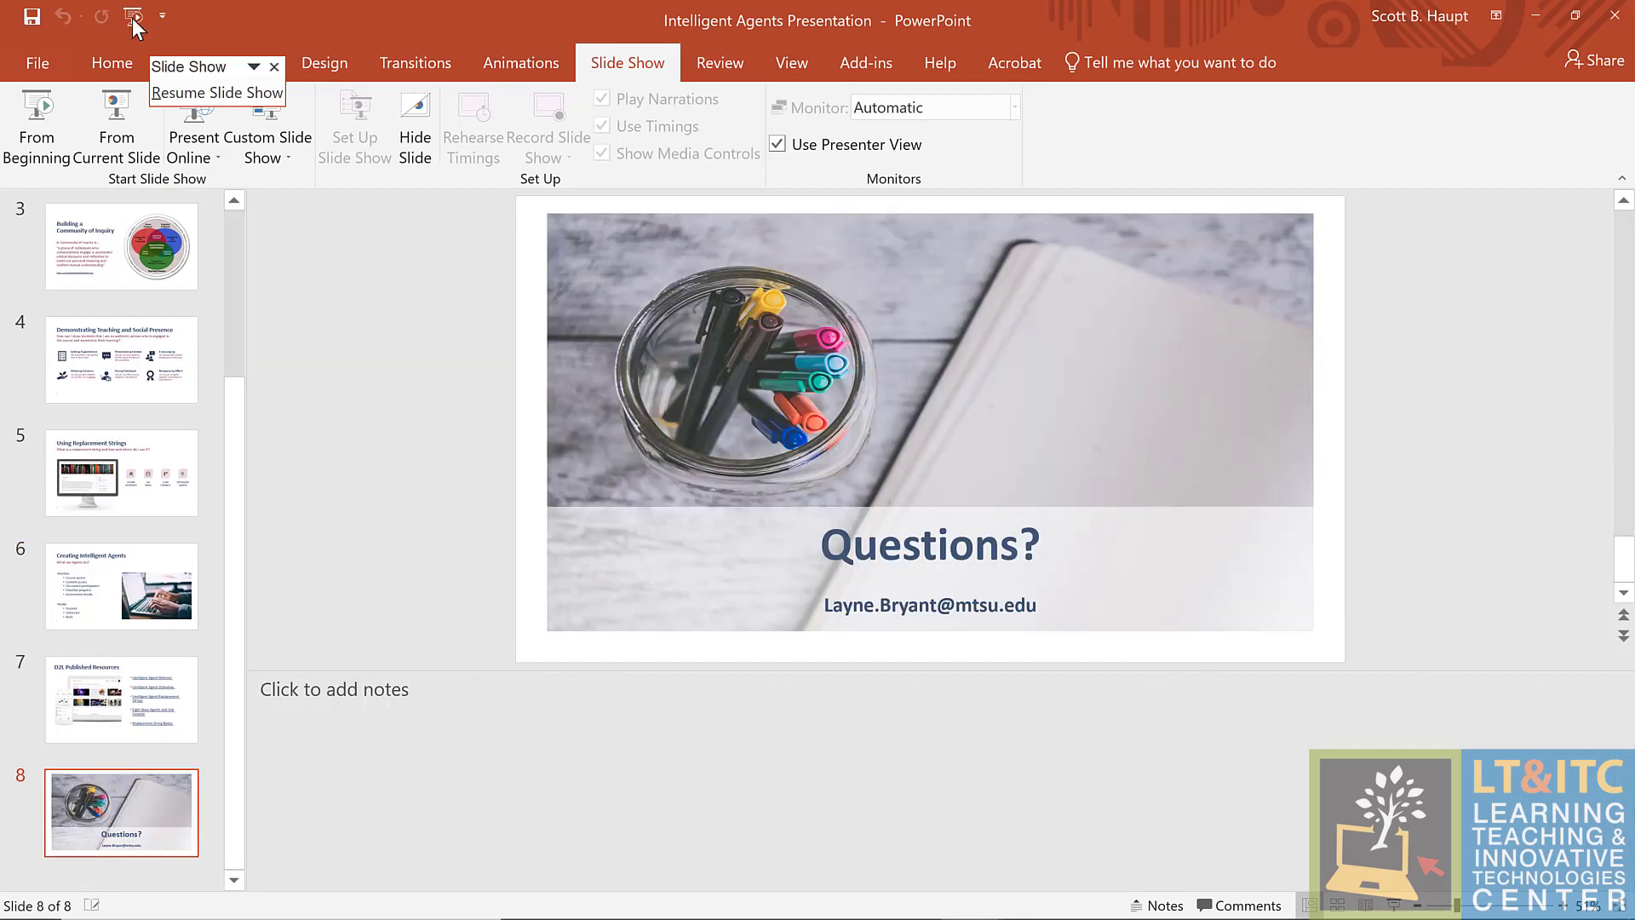
left_click(134, 18)
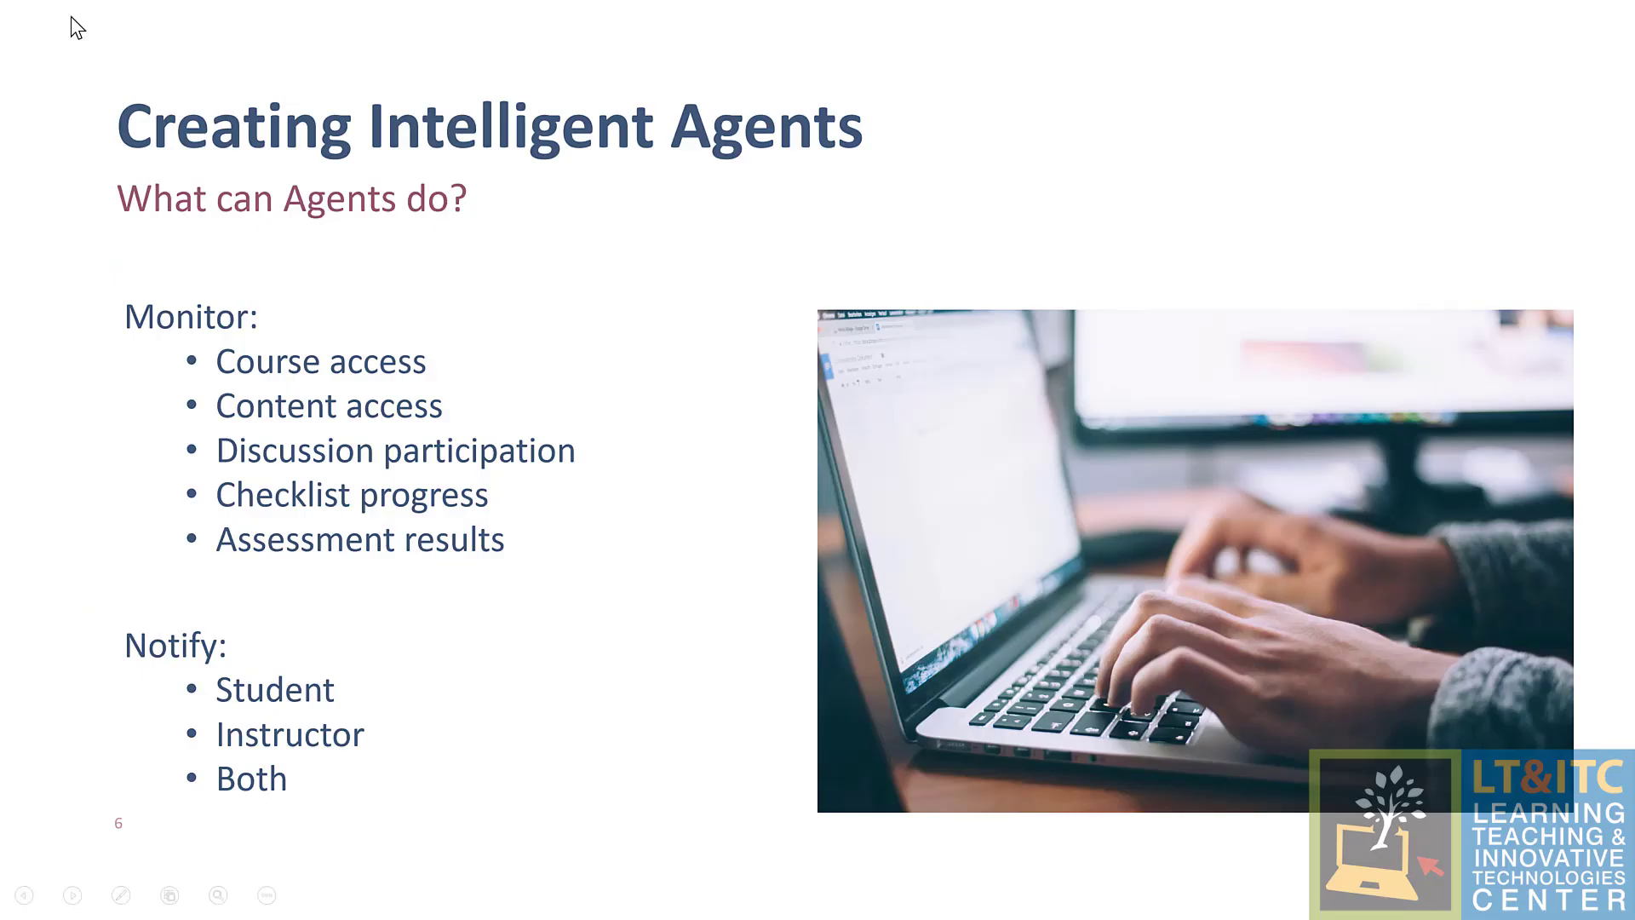
left_click(413, 328)
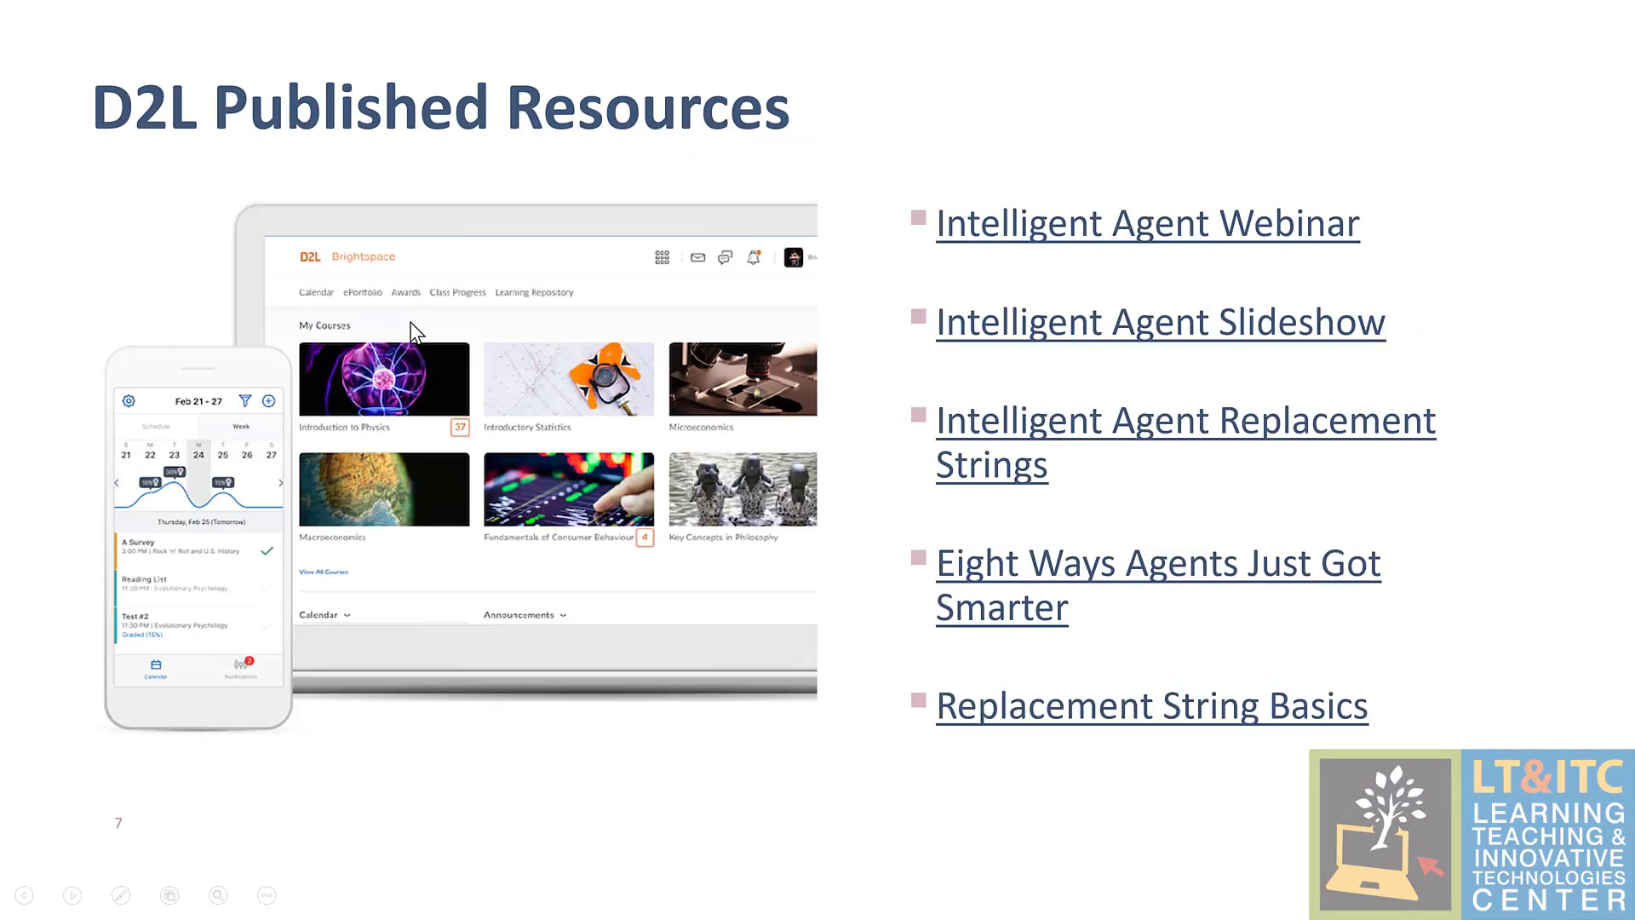
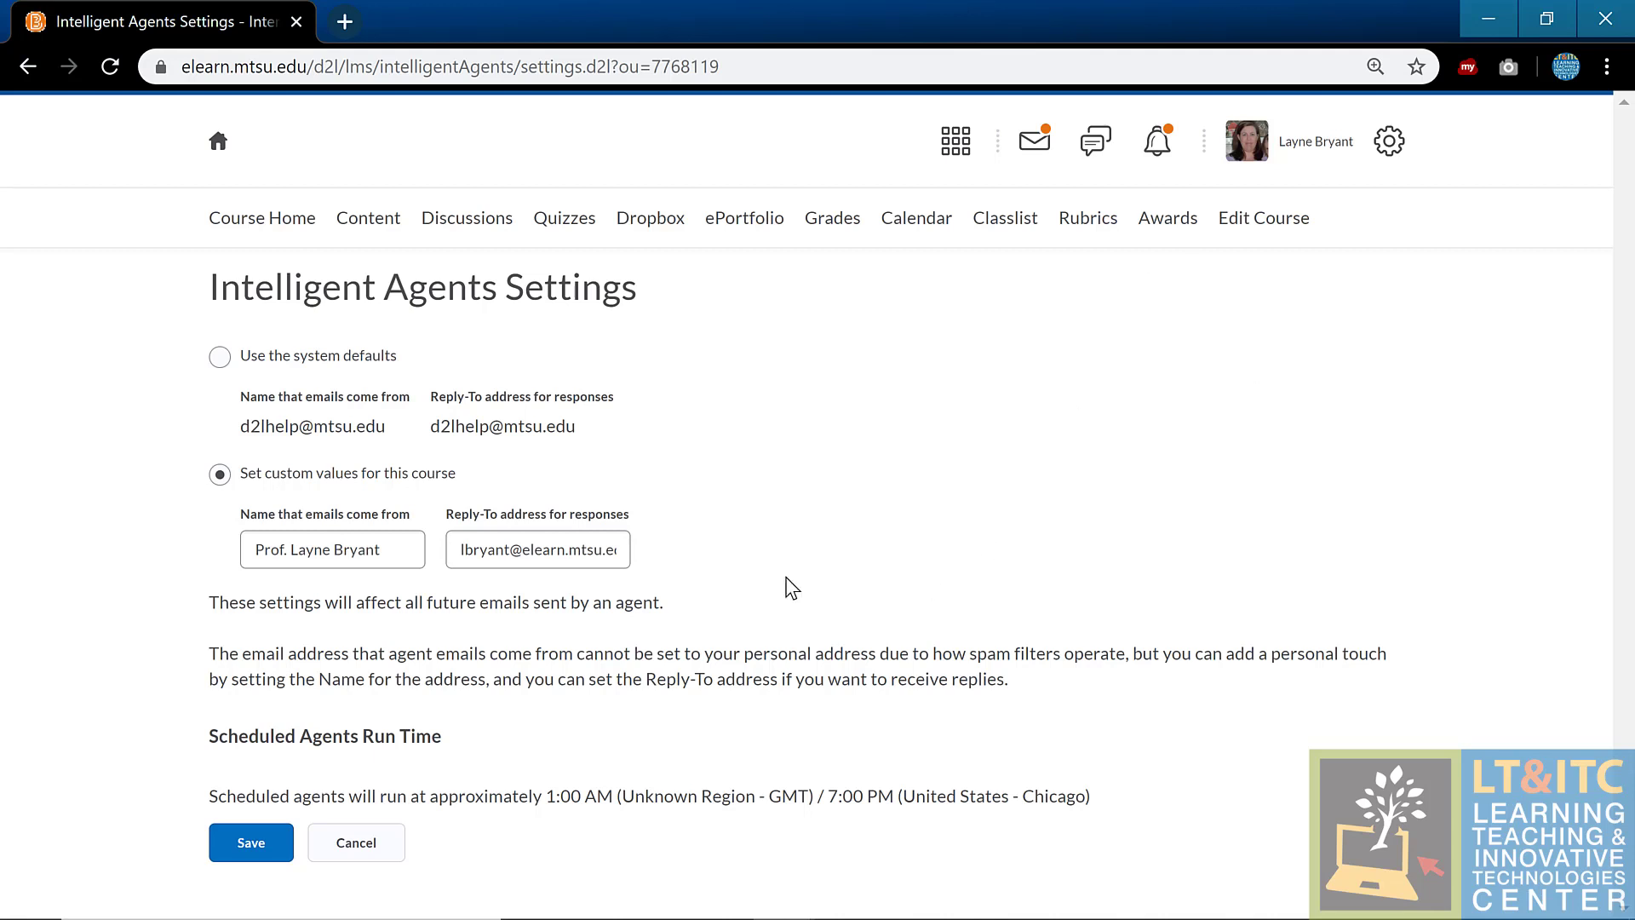
Step: Leave the agent settings without saving and open Awards to see the empty Classlist Award Summary
left_click(369, 851)
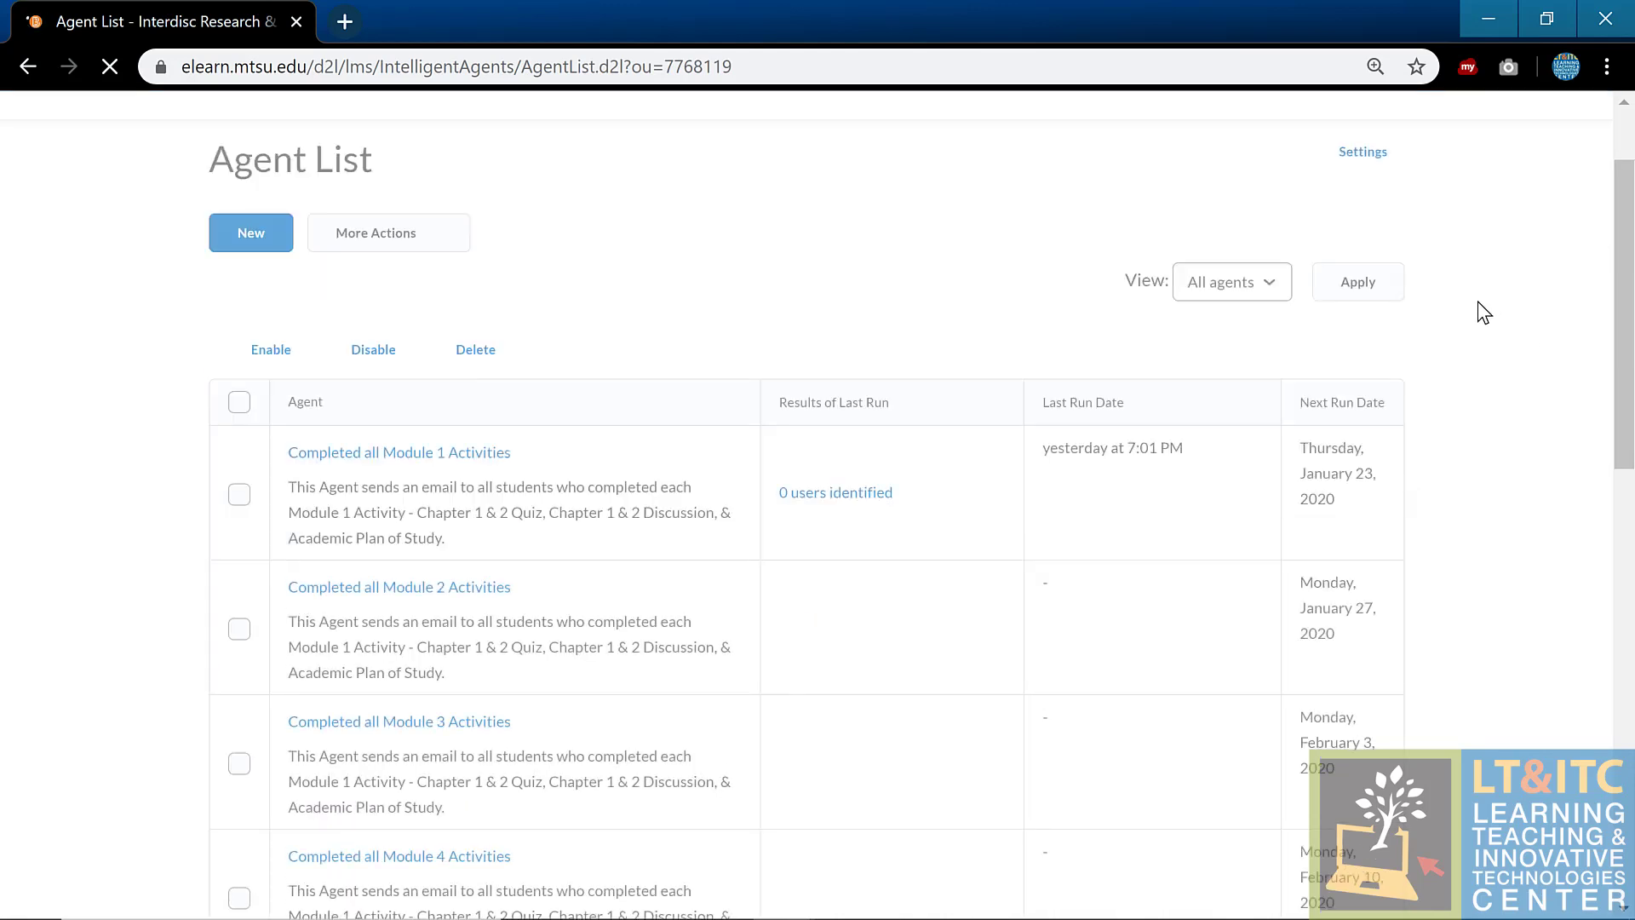
scroll(1533, 366, "down", 3)
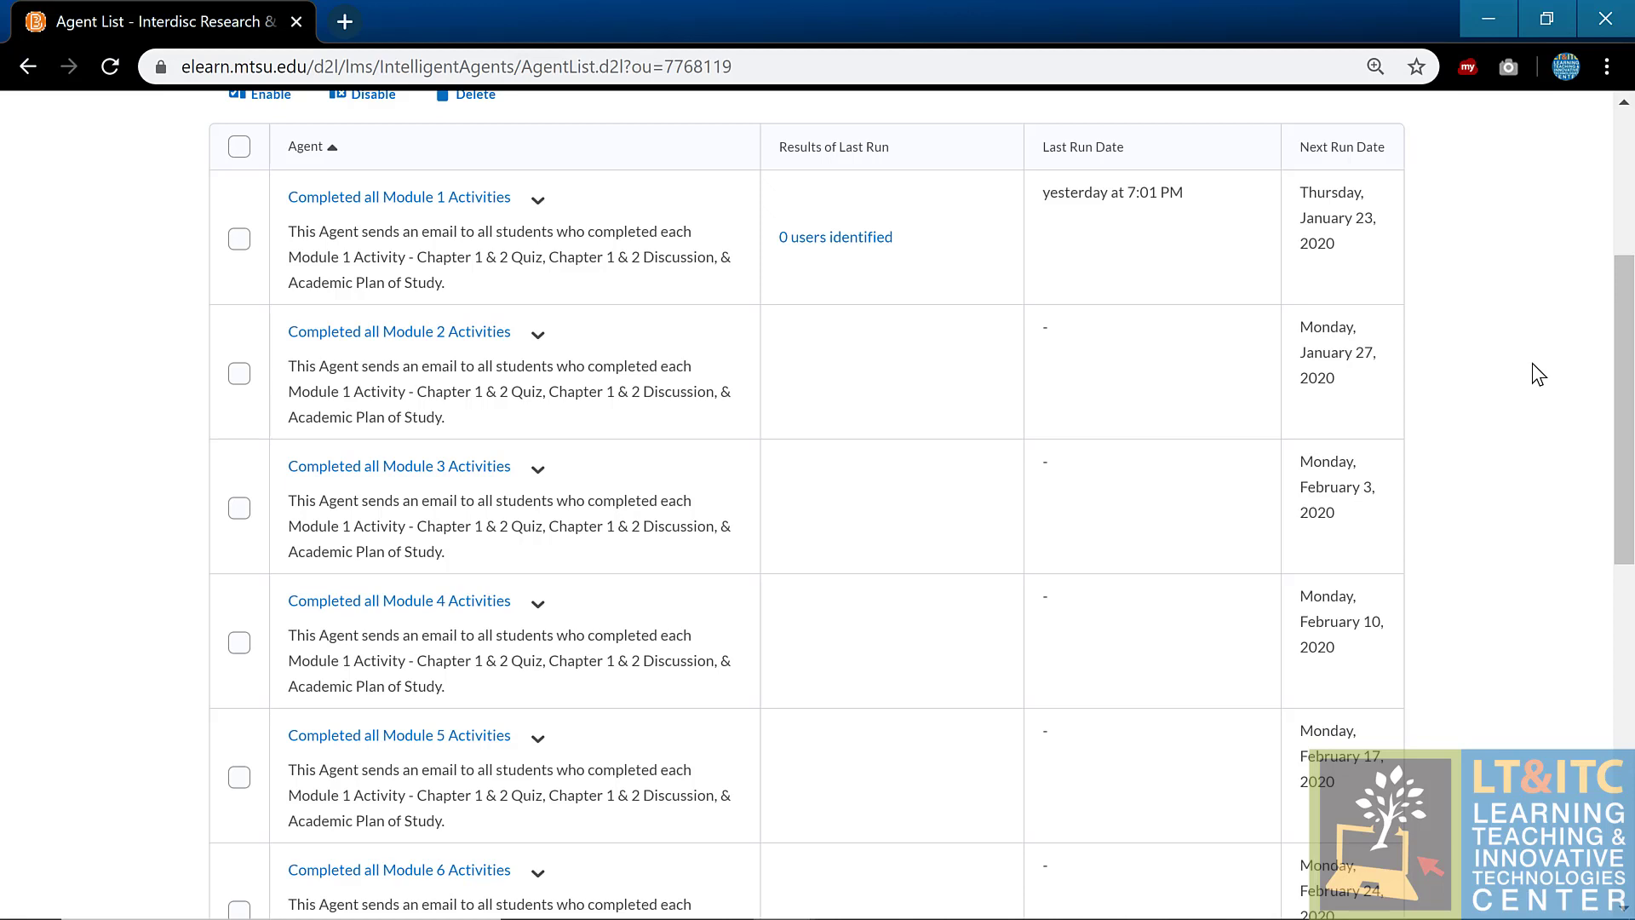
scroll(1474, 424, "up", 5)
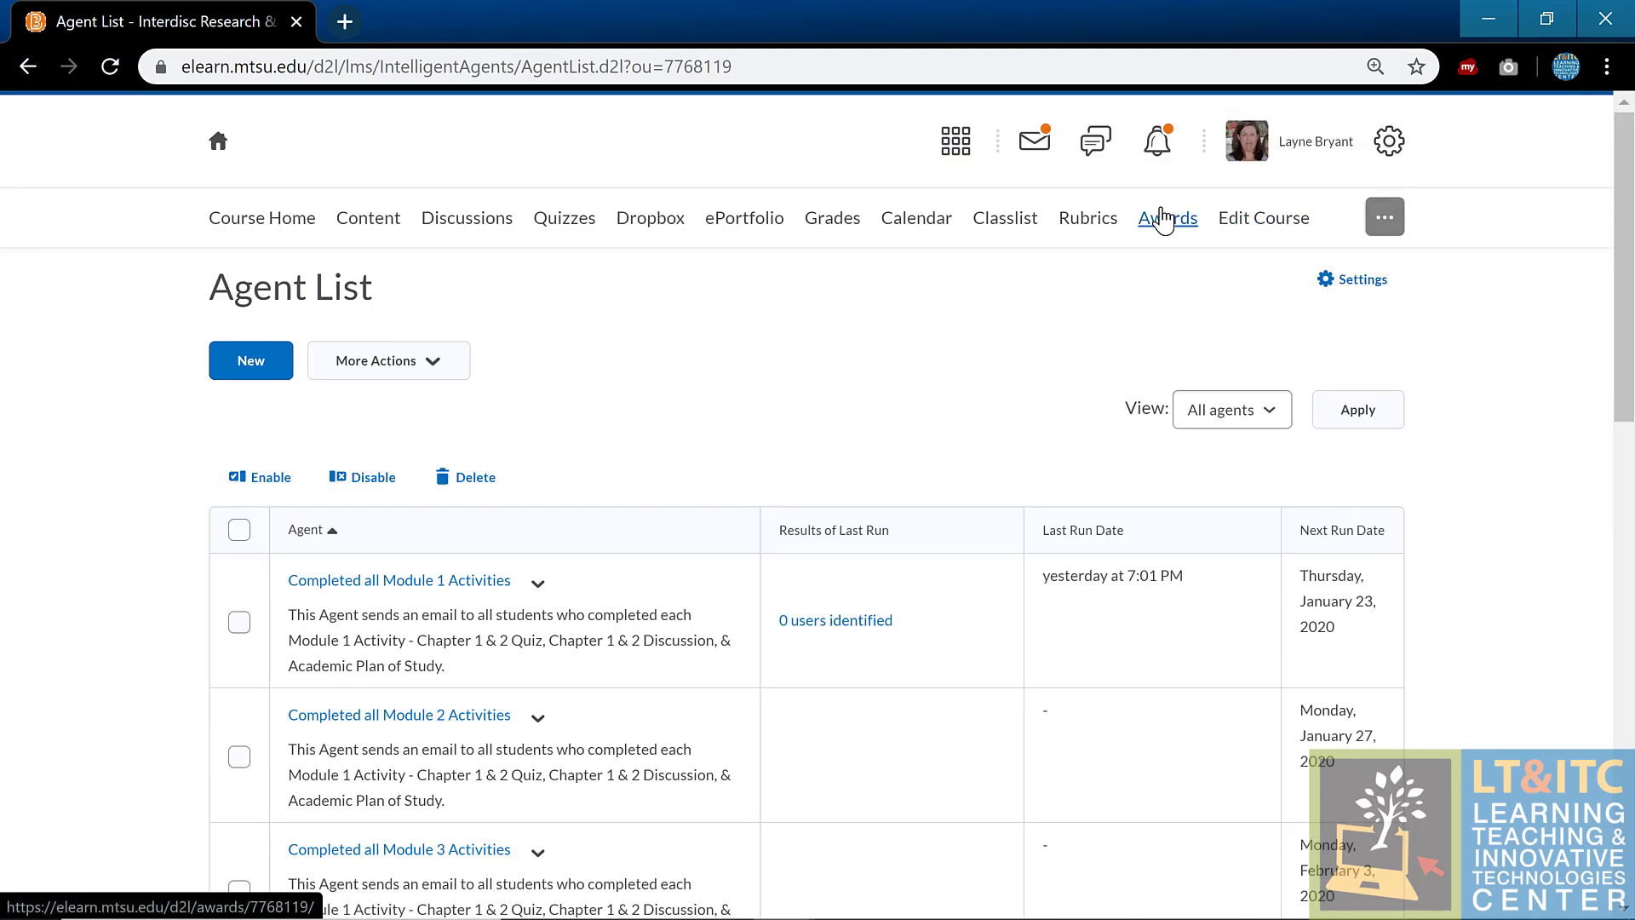
left_click(1169, 219)
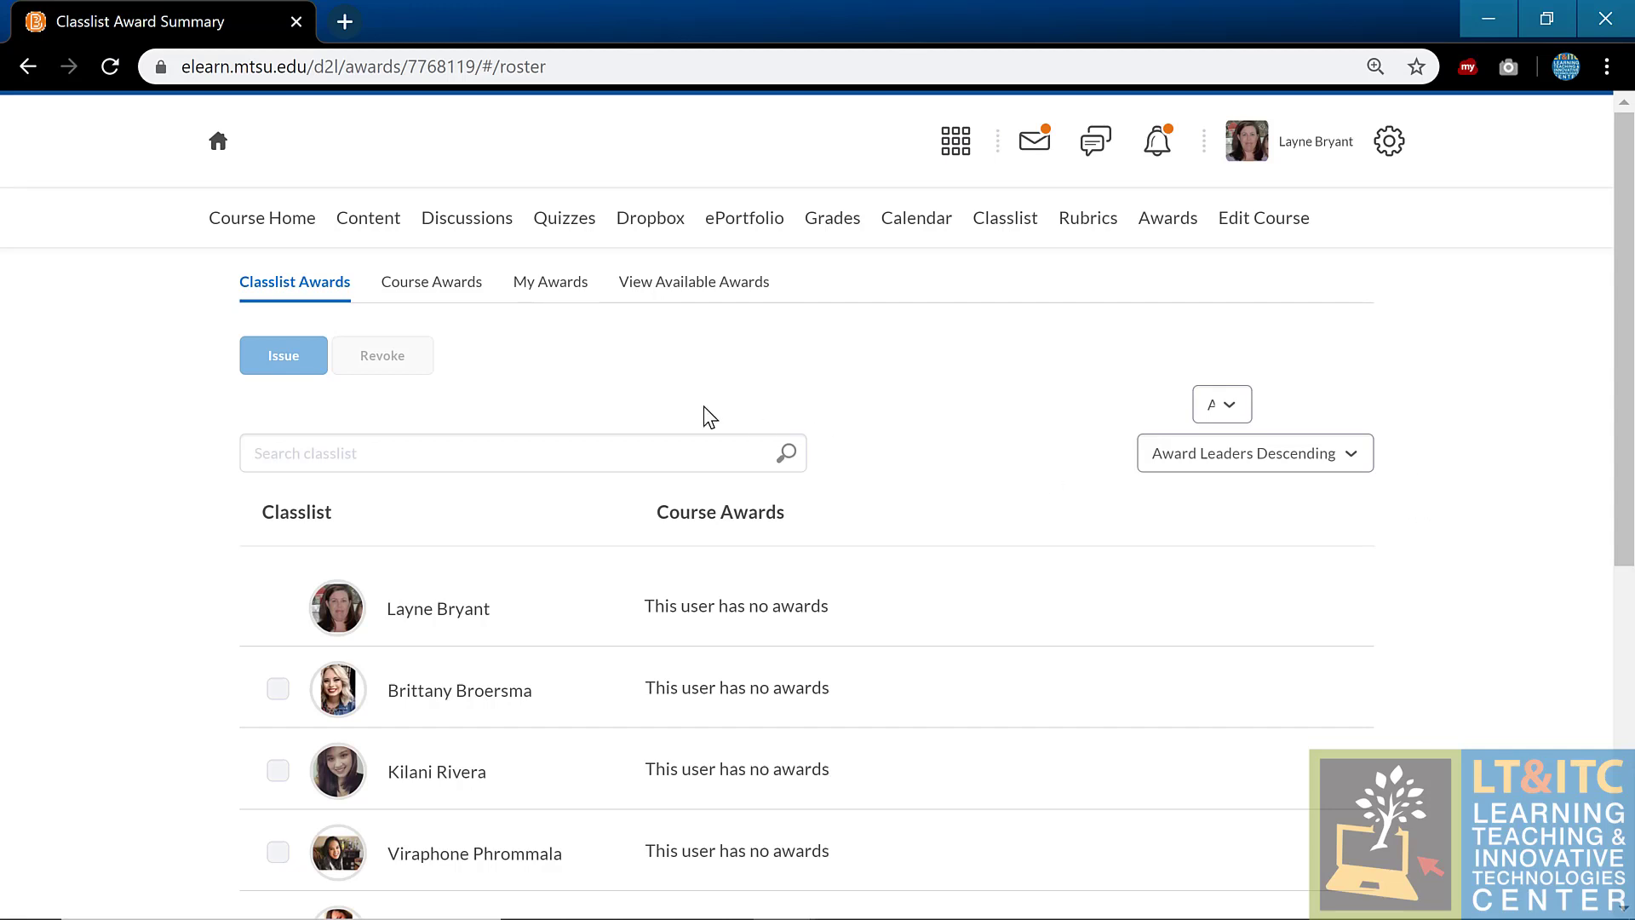
Step: Browse the Course Awards list: Exemplary Discussion Award and Module 1–4 Completion Awards
left_click(551, 286)
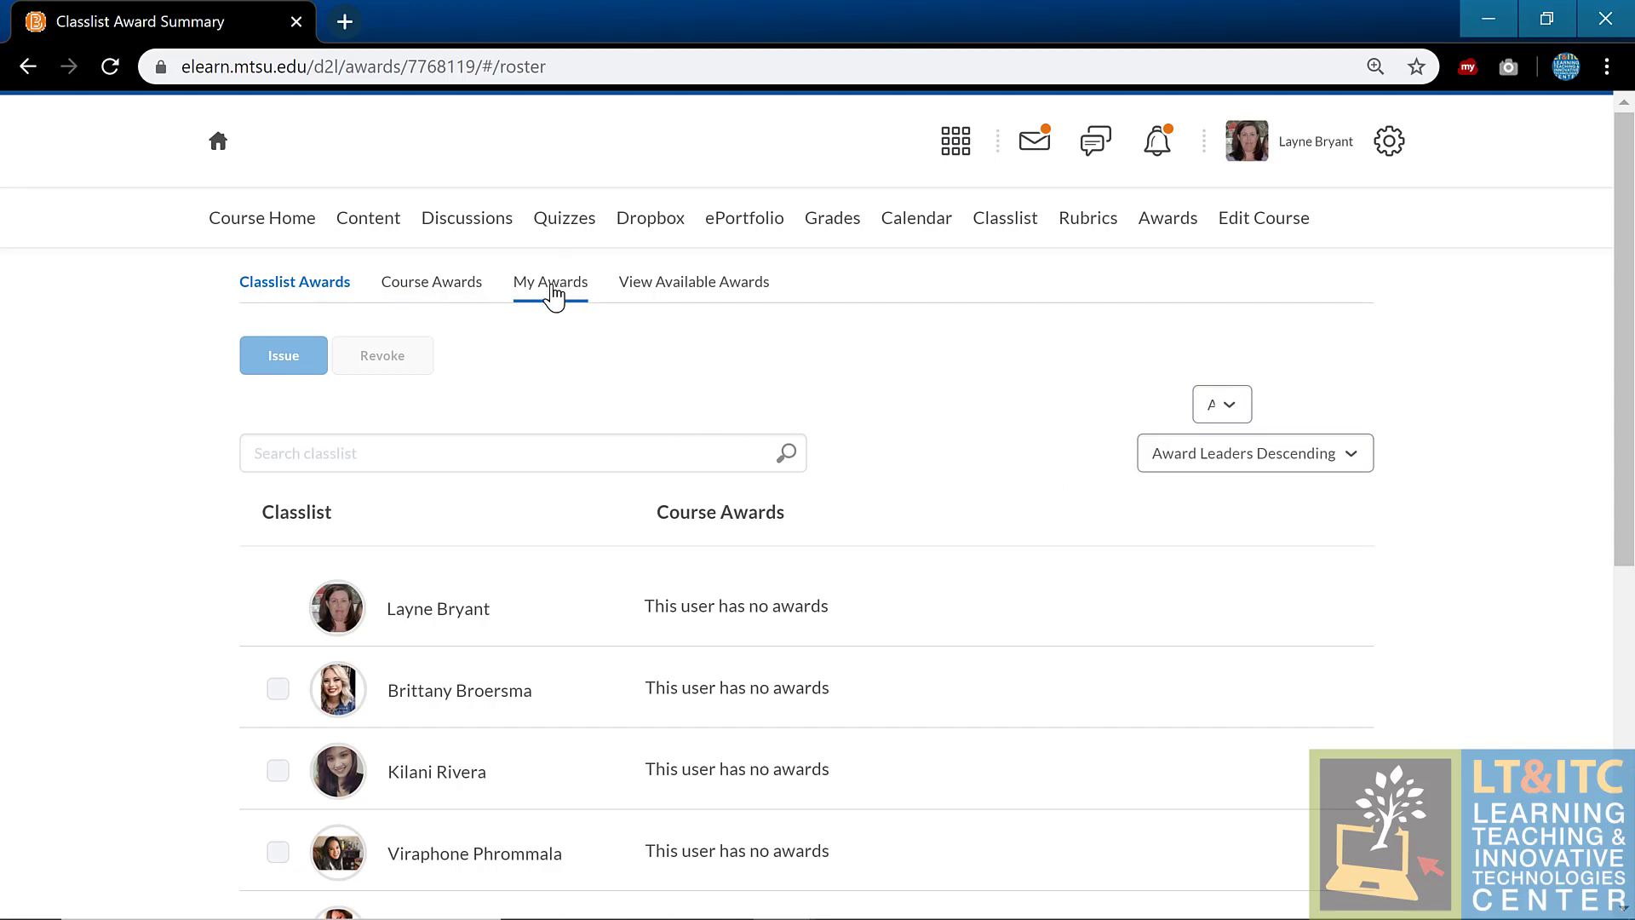
left_click(470, 294)
scroll(905, 496, "down", 4)
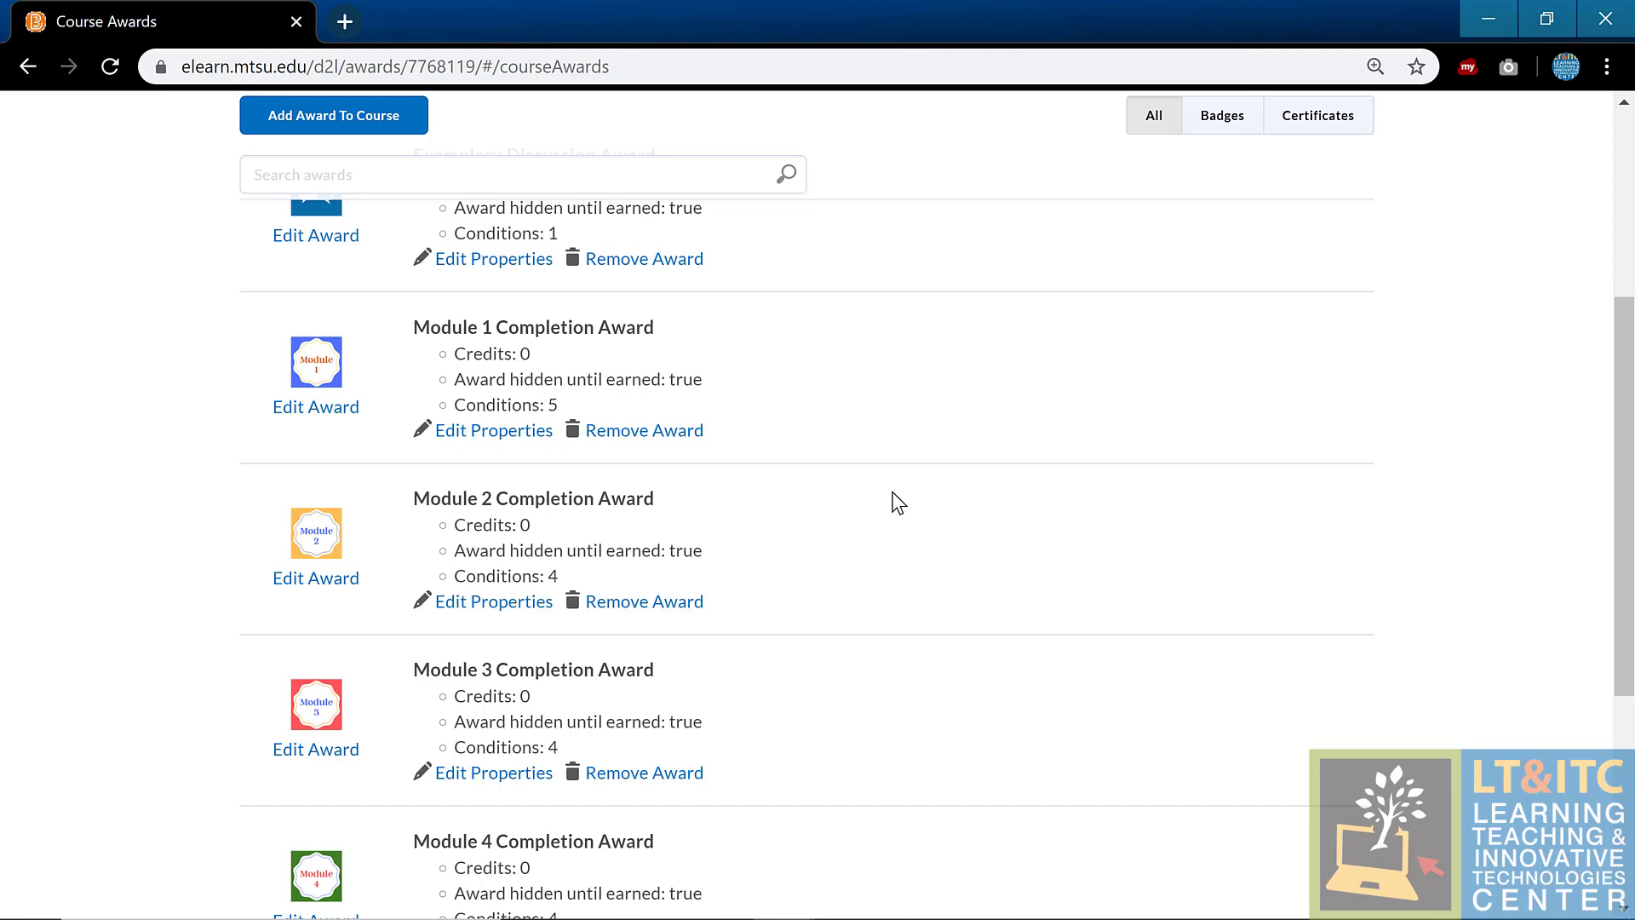
scroll(489, 324, "up", 5)
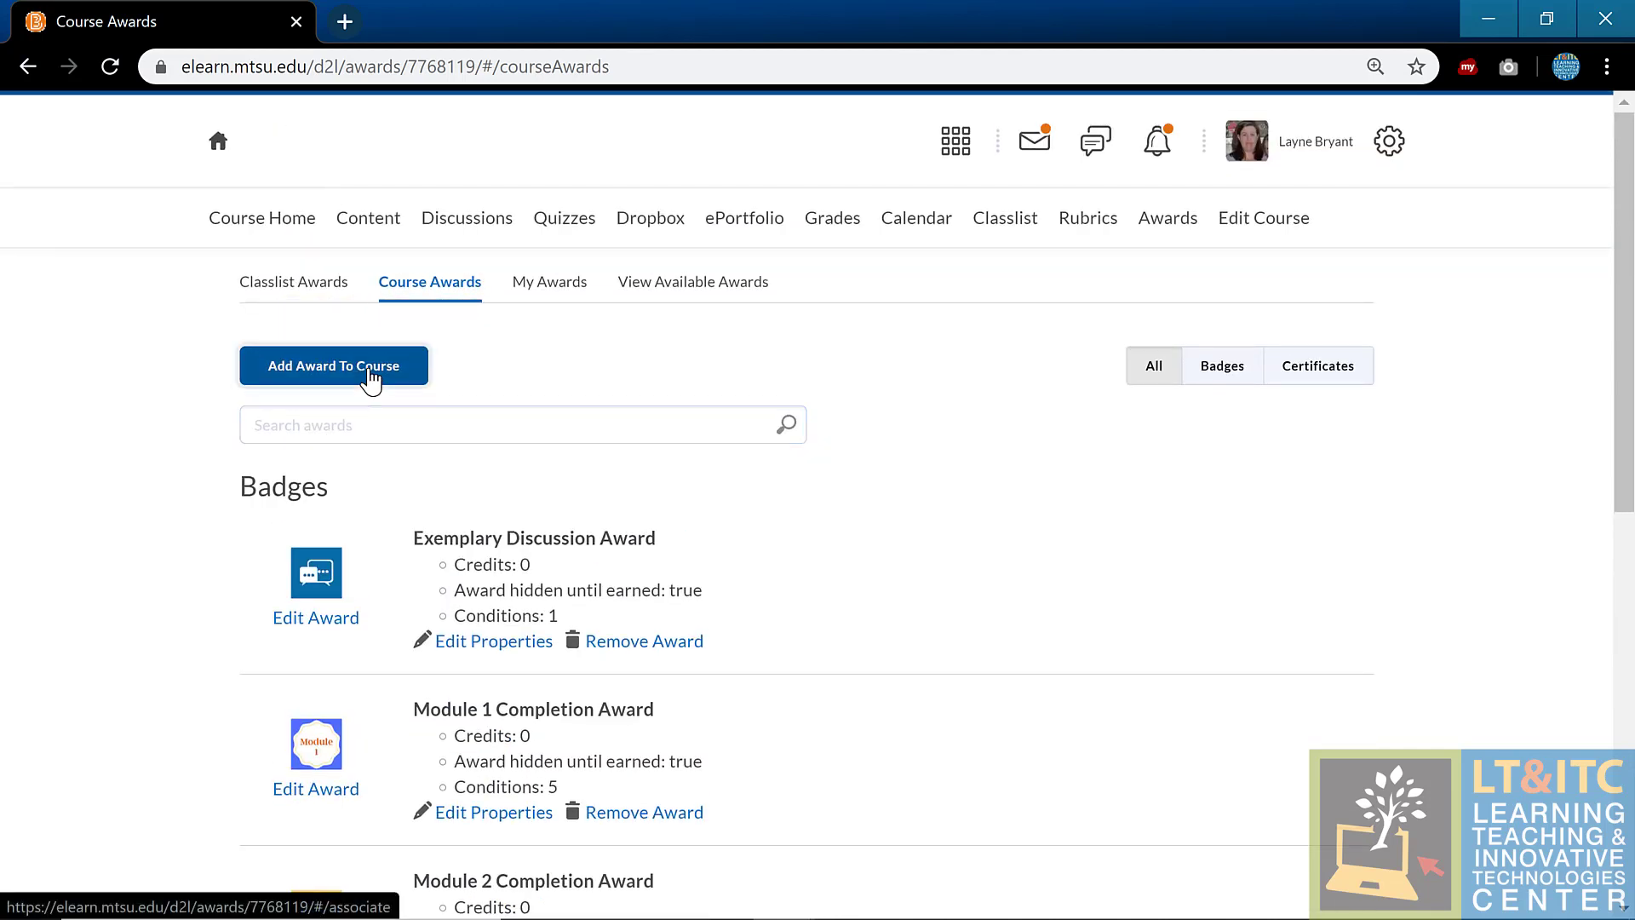
Step: Create a new course award with name 'test' and description 'test'
left_click(370, 378)
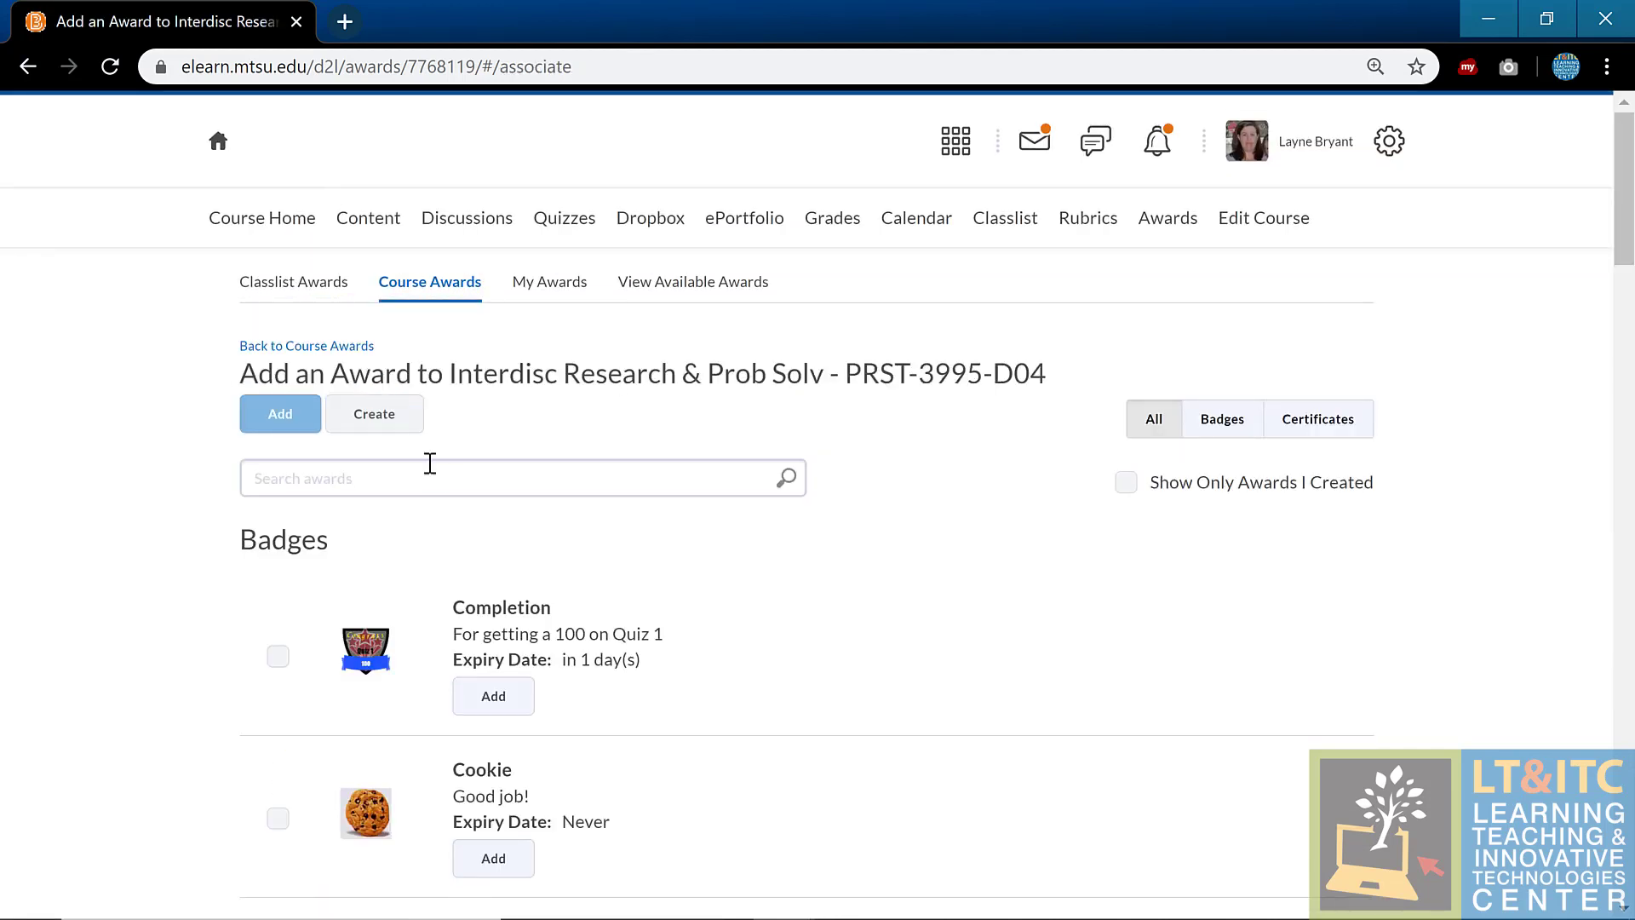
left_click(409, 419)
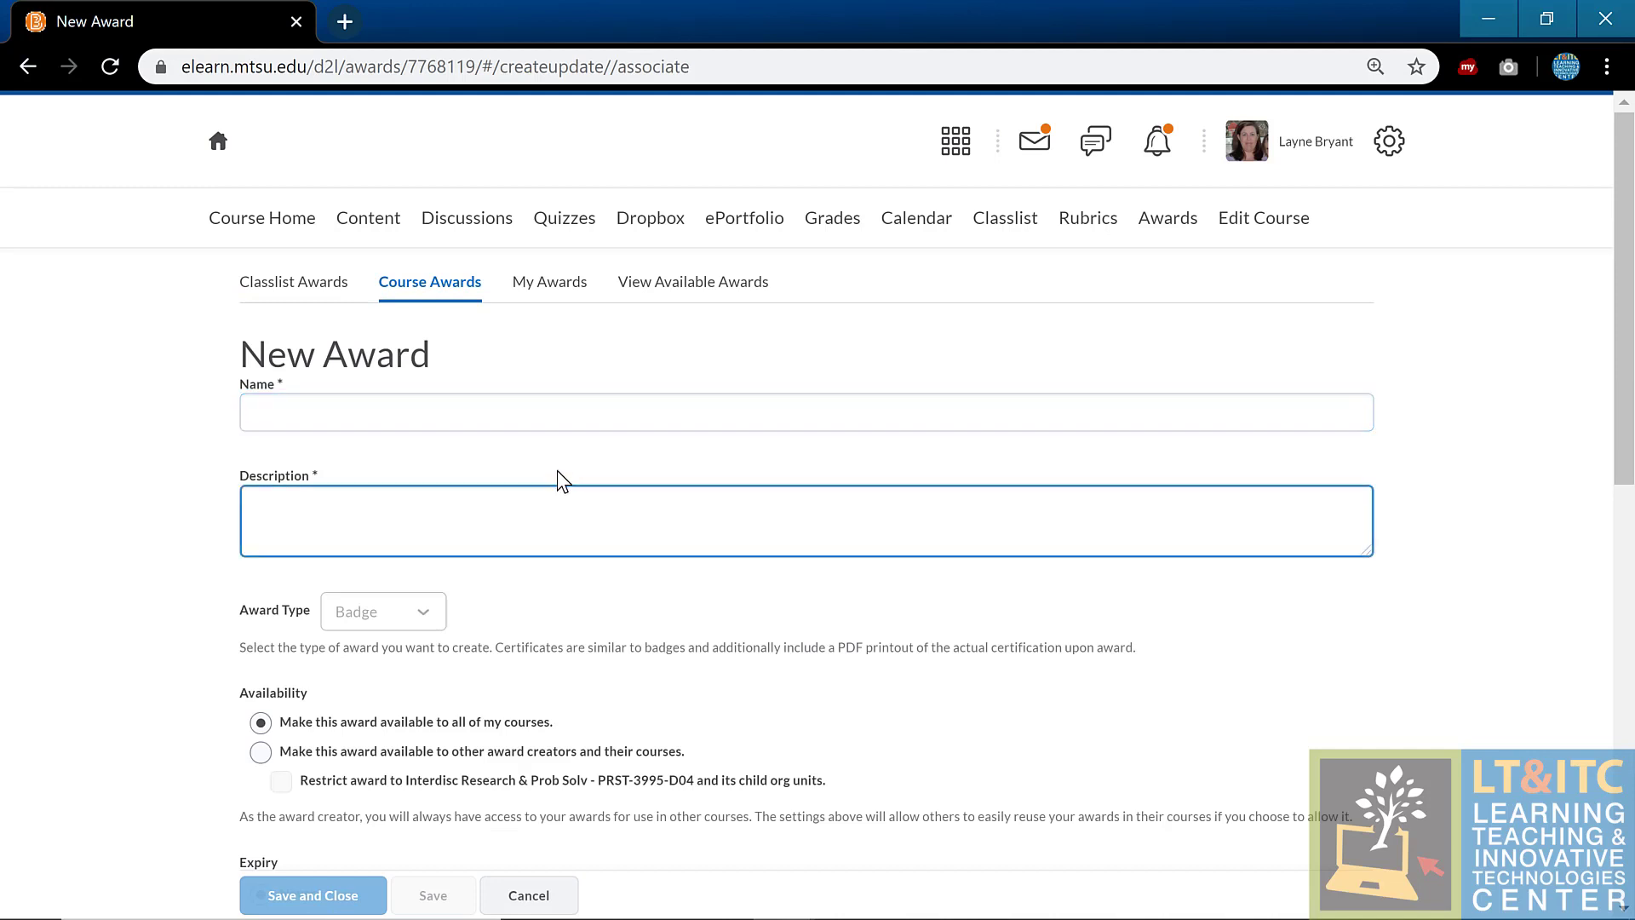
left_click(552, 420)
type("test")
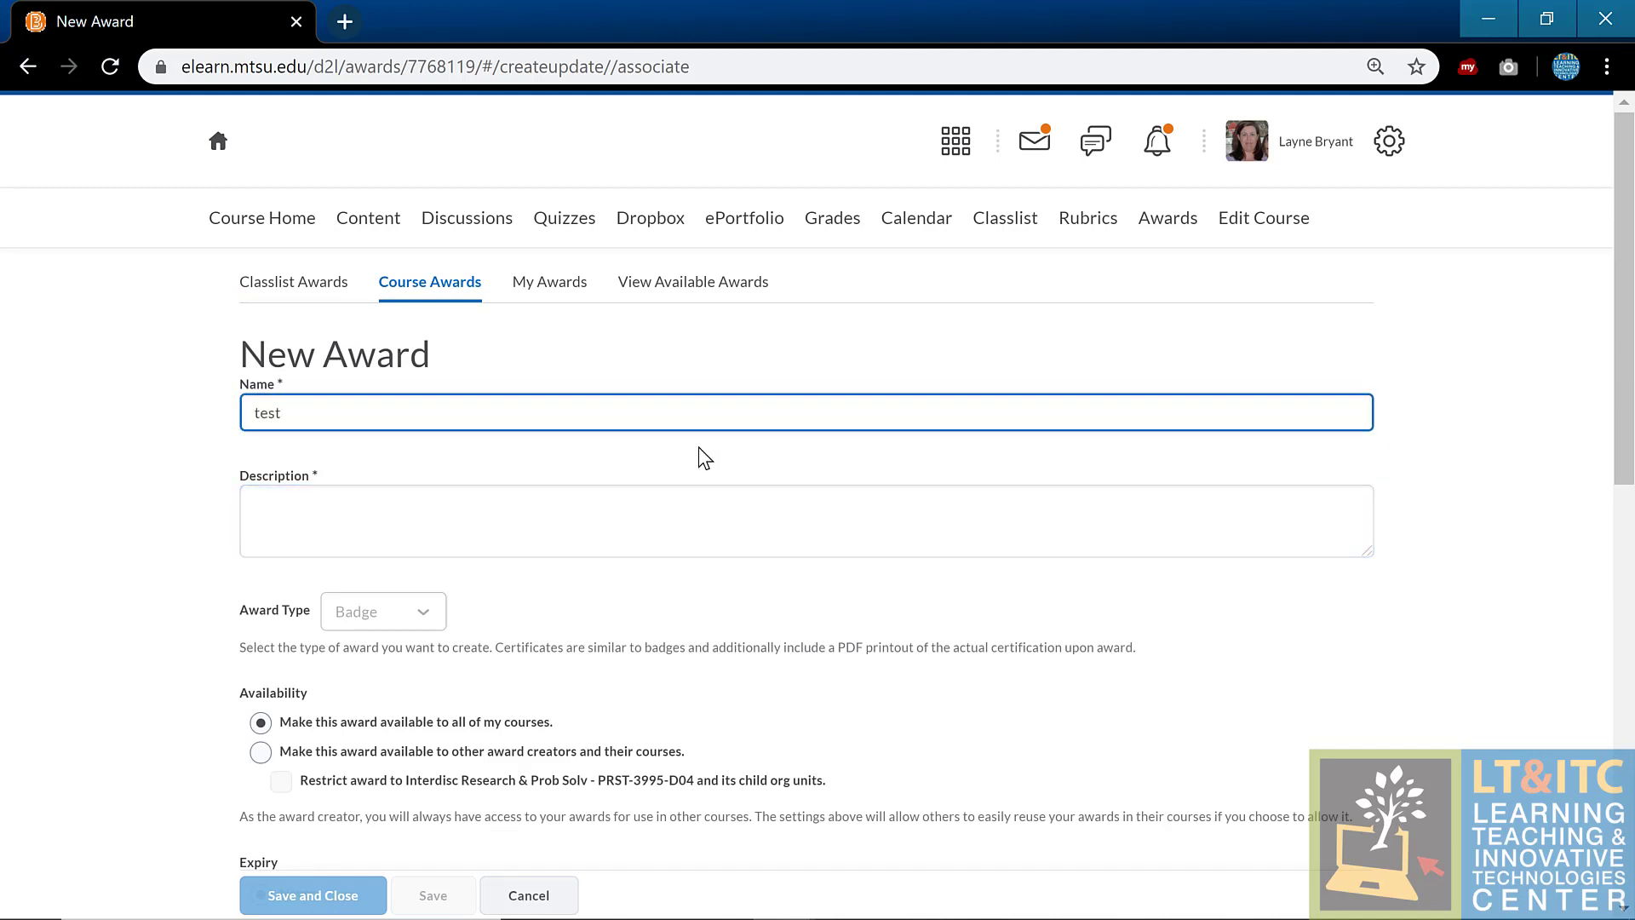
left_click(702, 491)
type("test")
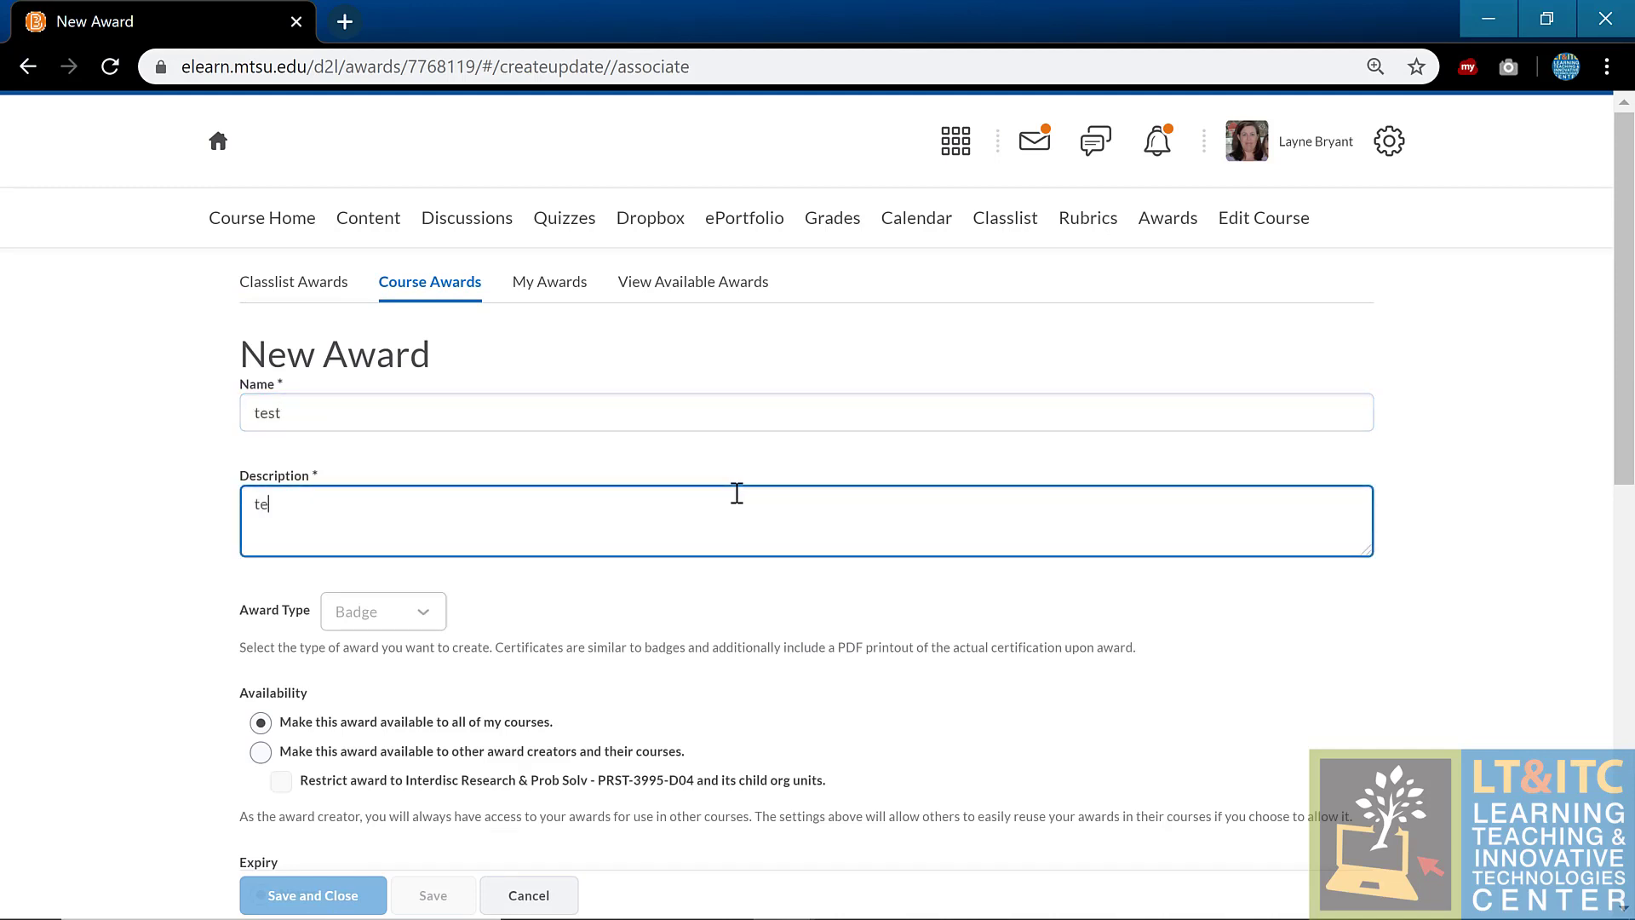
Step: Keep the award available to all courses and scroll down to the award image section
left_click(1455, 641)
scroll(1452, 634, "down", 3)
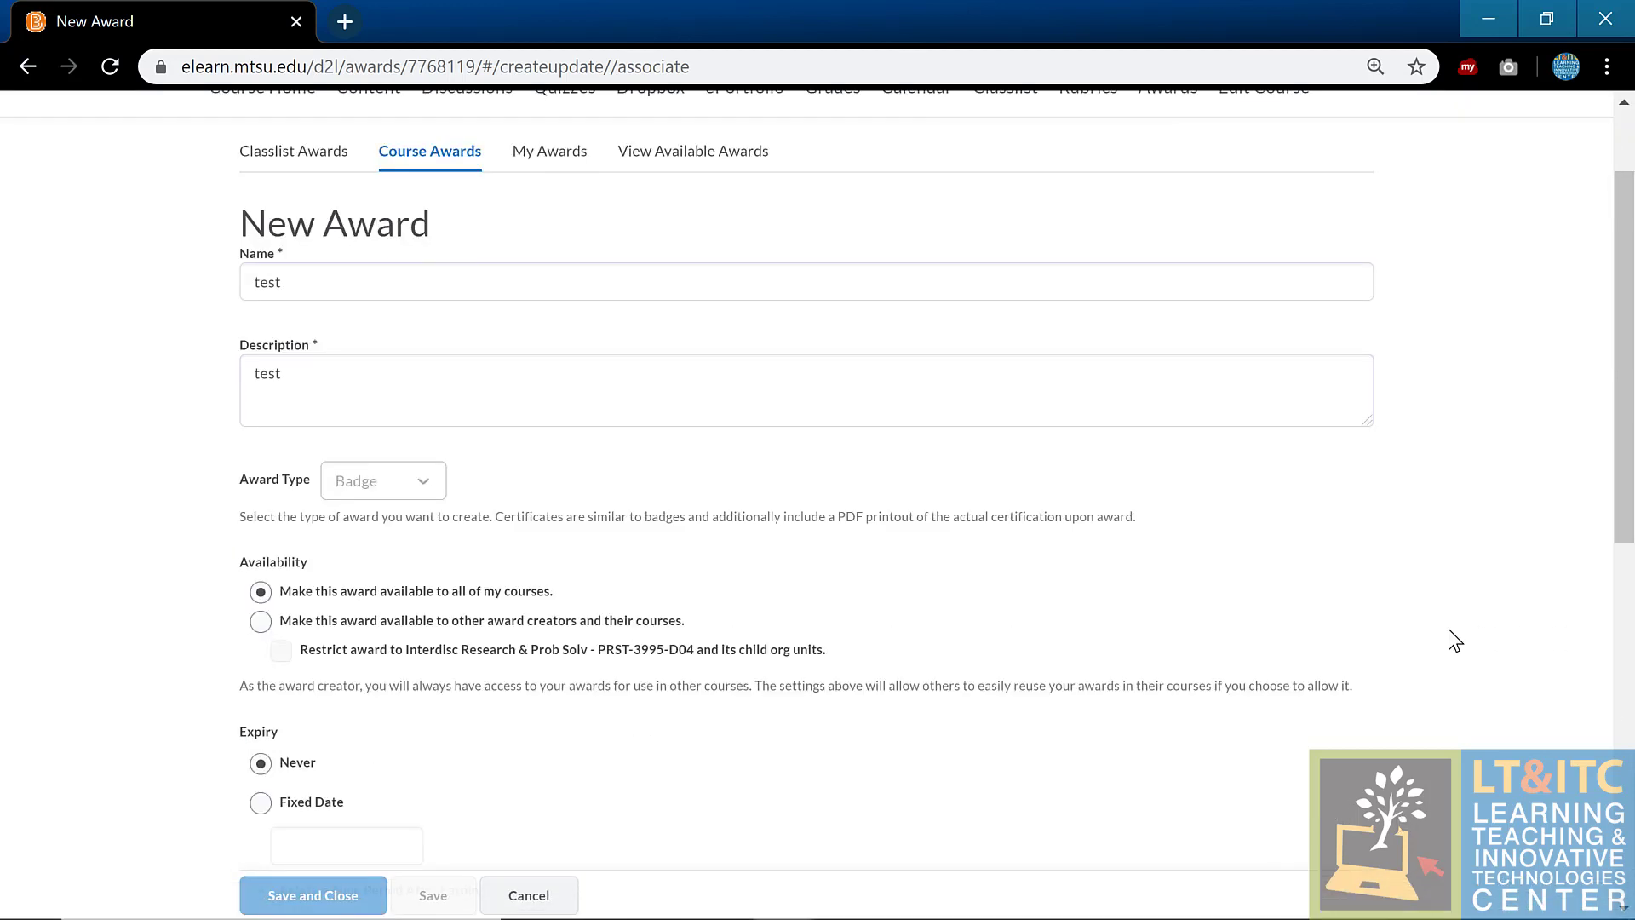
scroll(1448, 622, "up", 3)
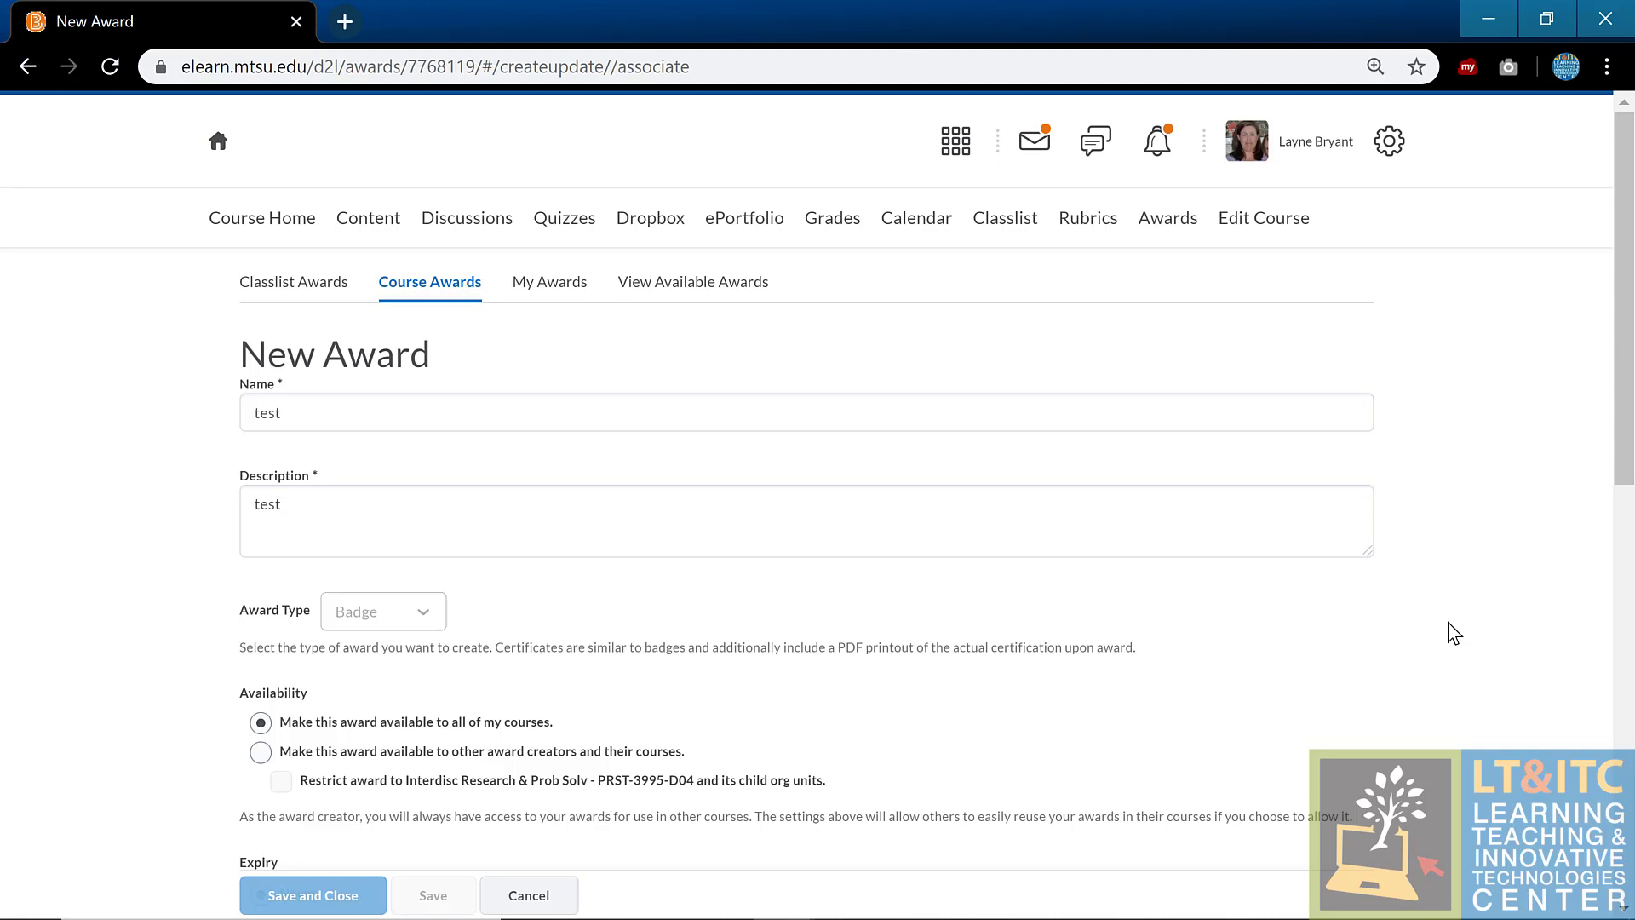
left_click(1308, 506)
scroll(1263, 573, "down", 2)
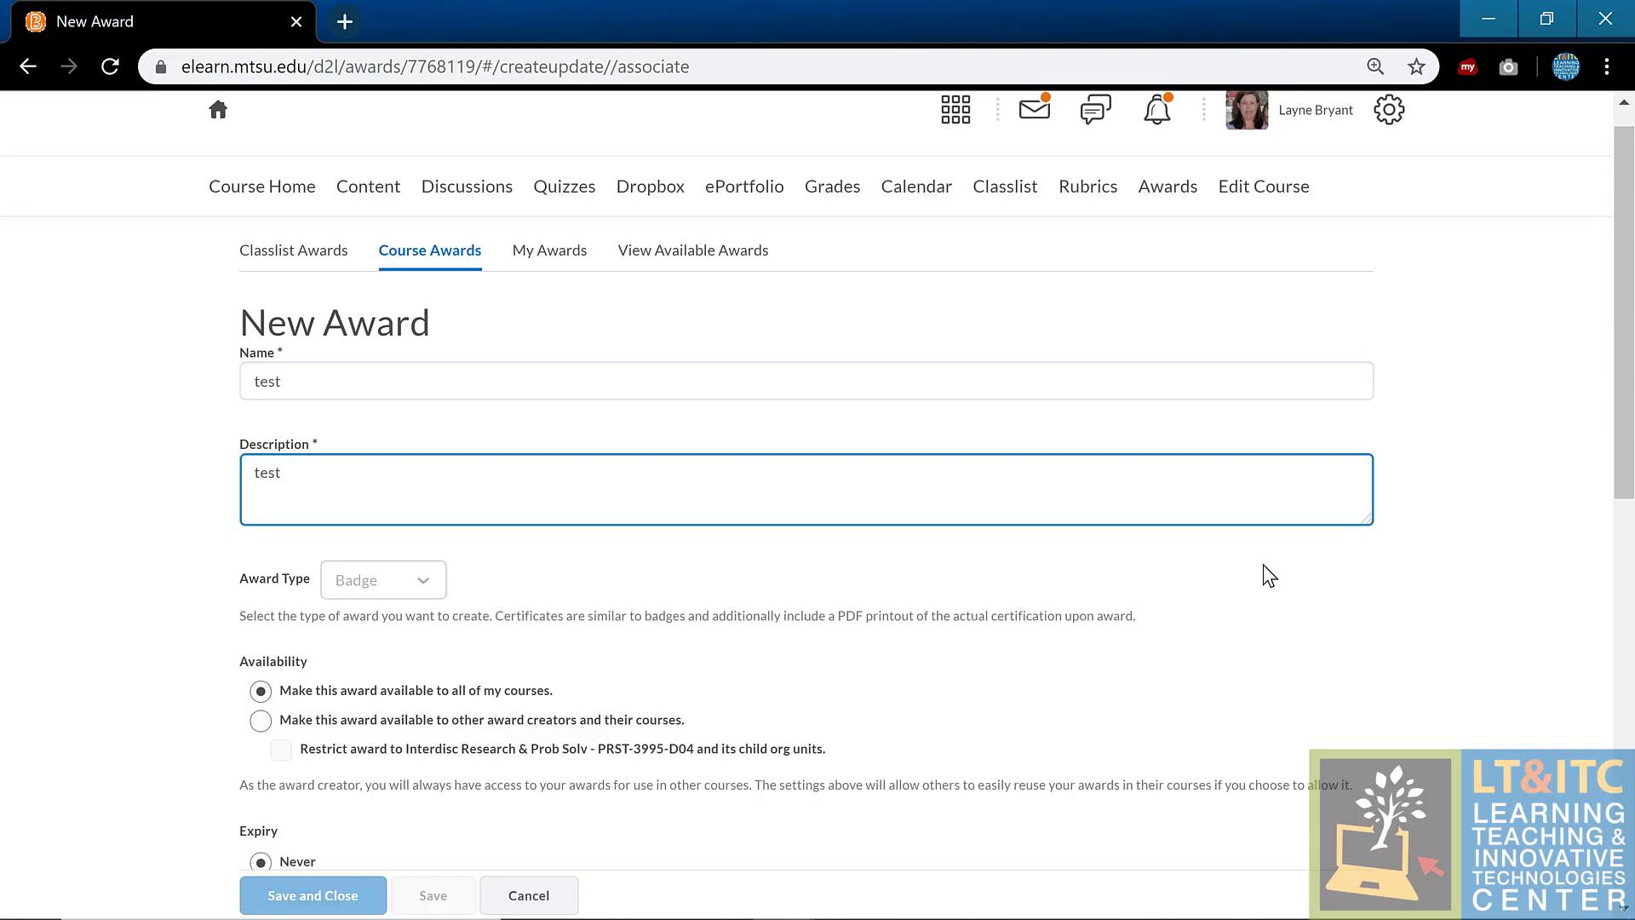
left_click(315, 479)
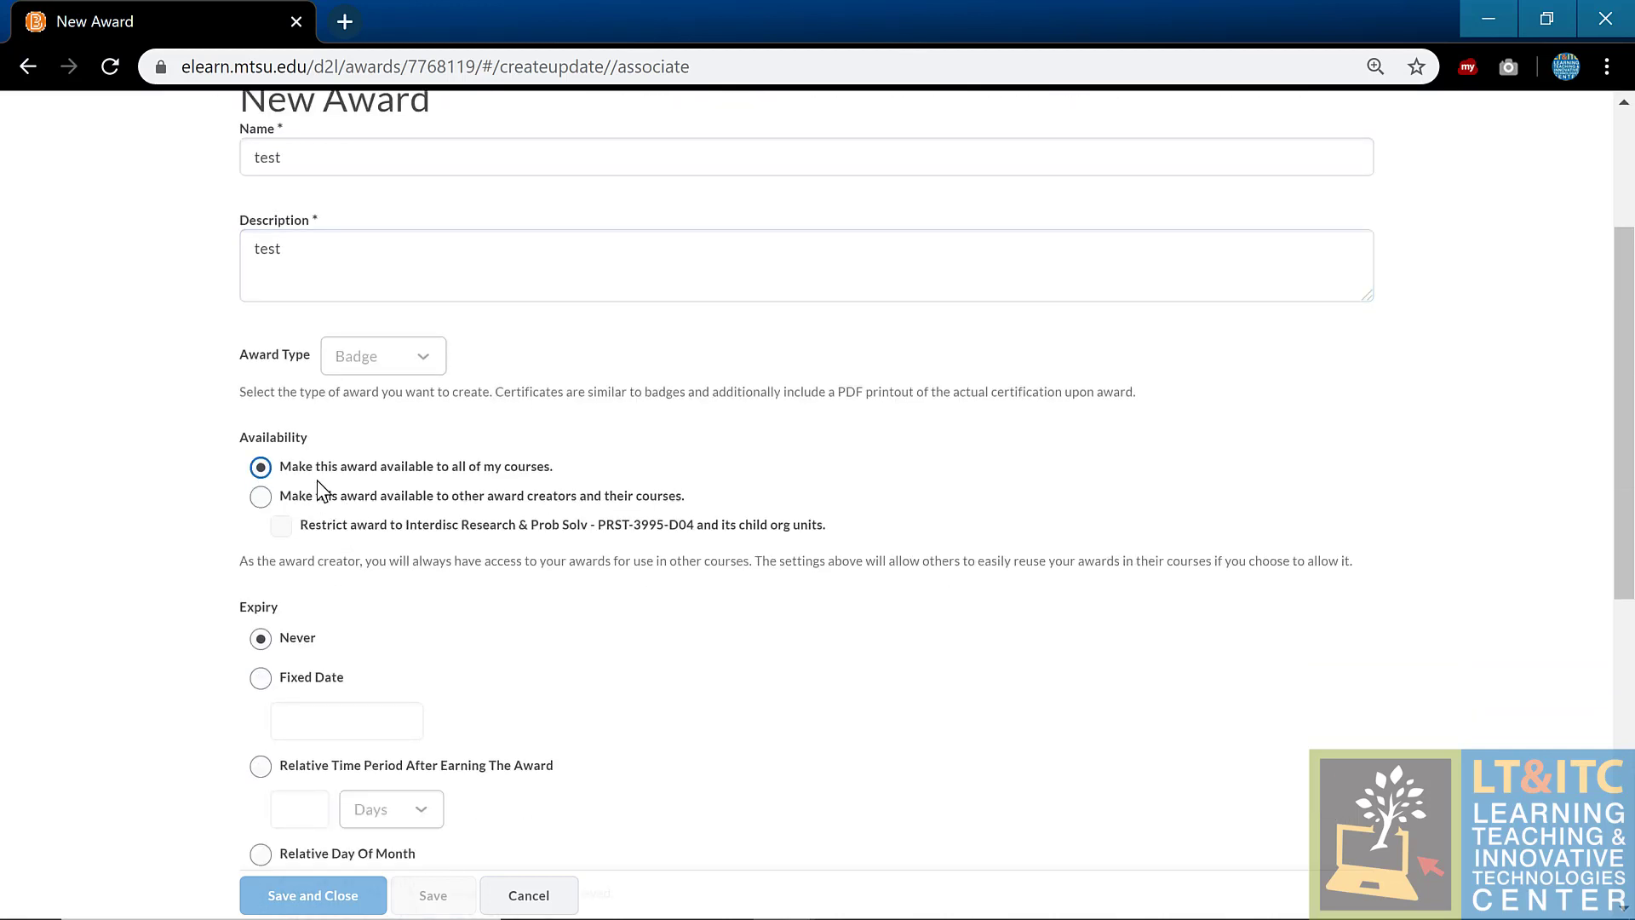
scroll(315, 478, "down", 3)
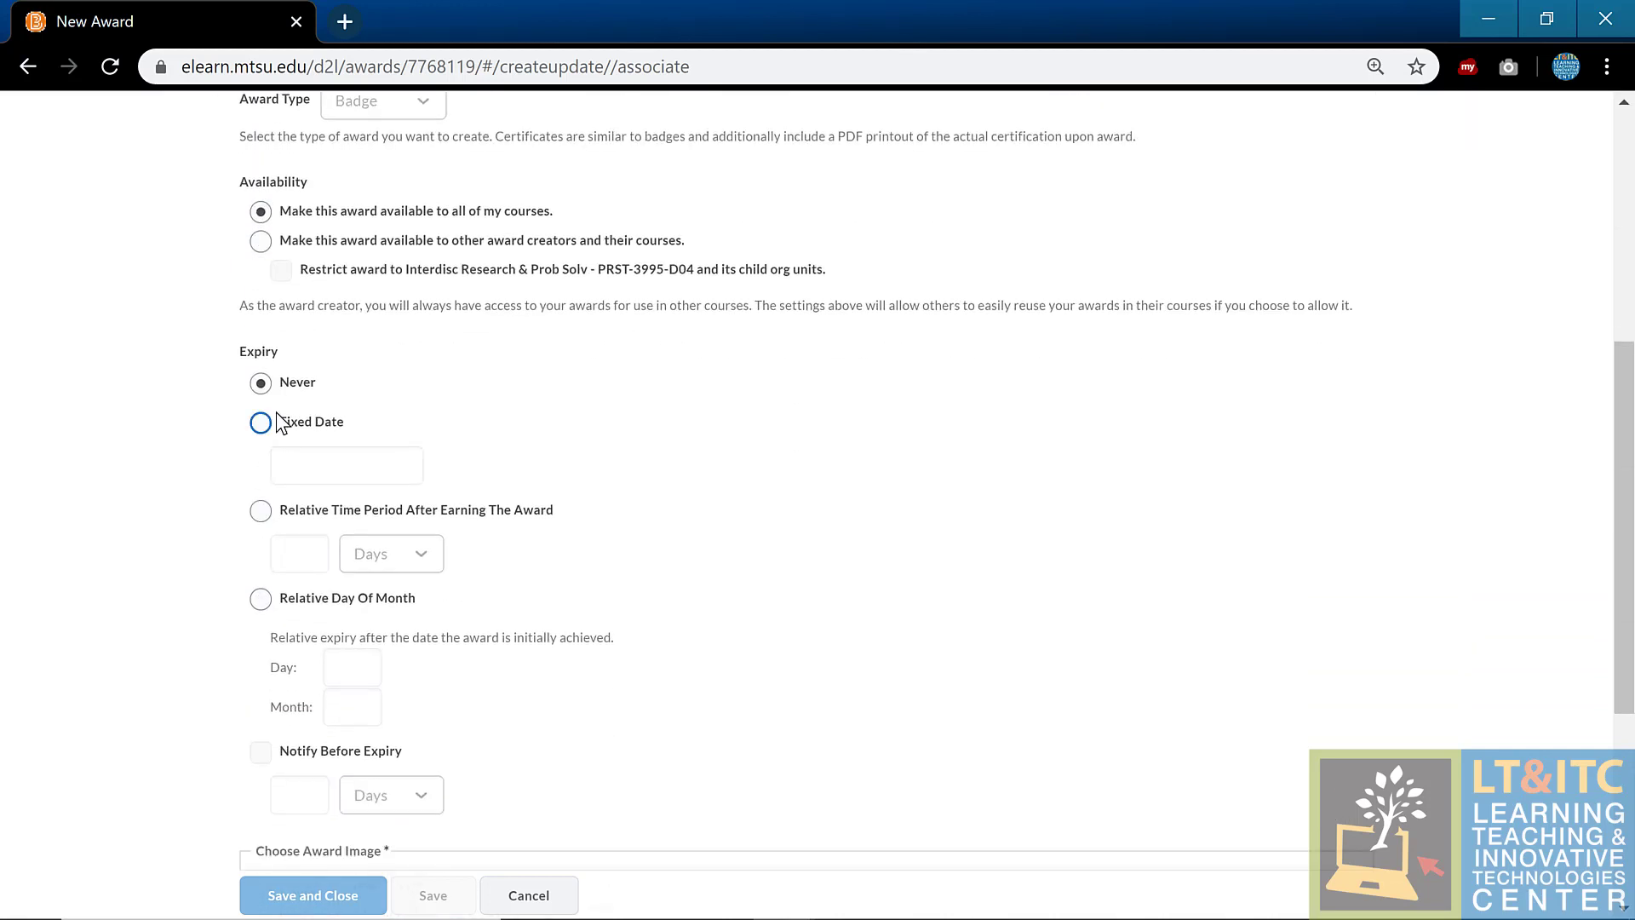
scroll(1037, 530, "down", 5)
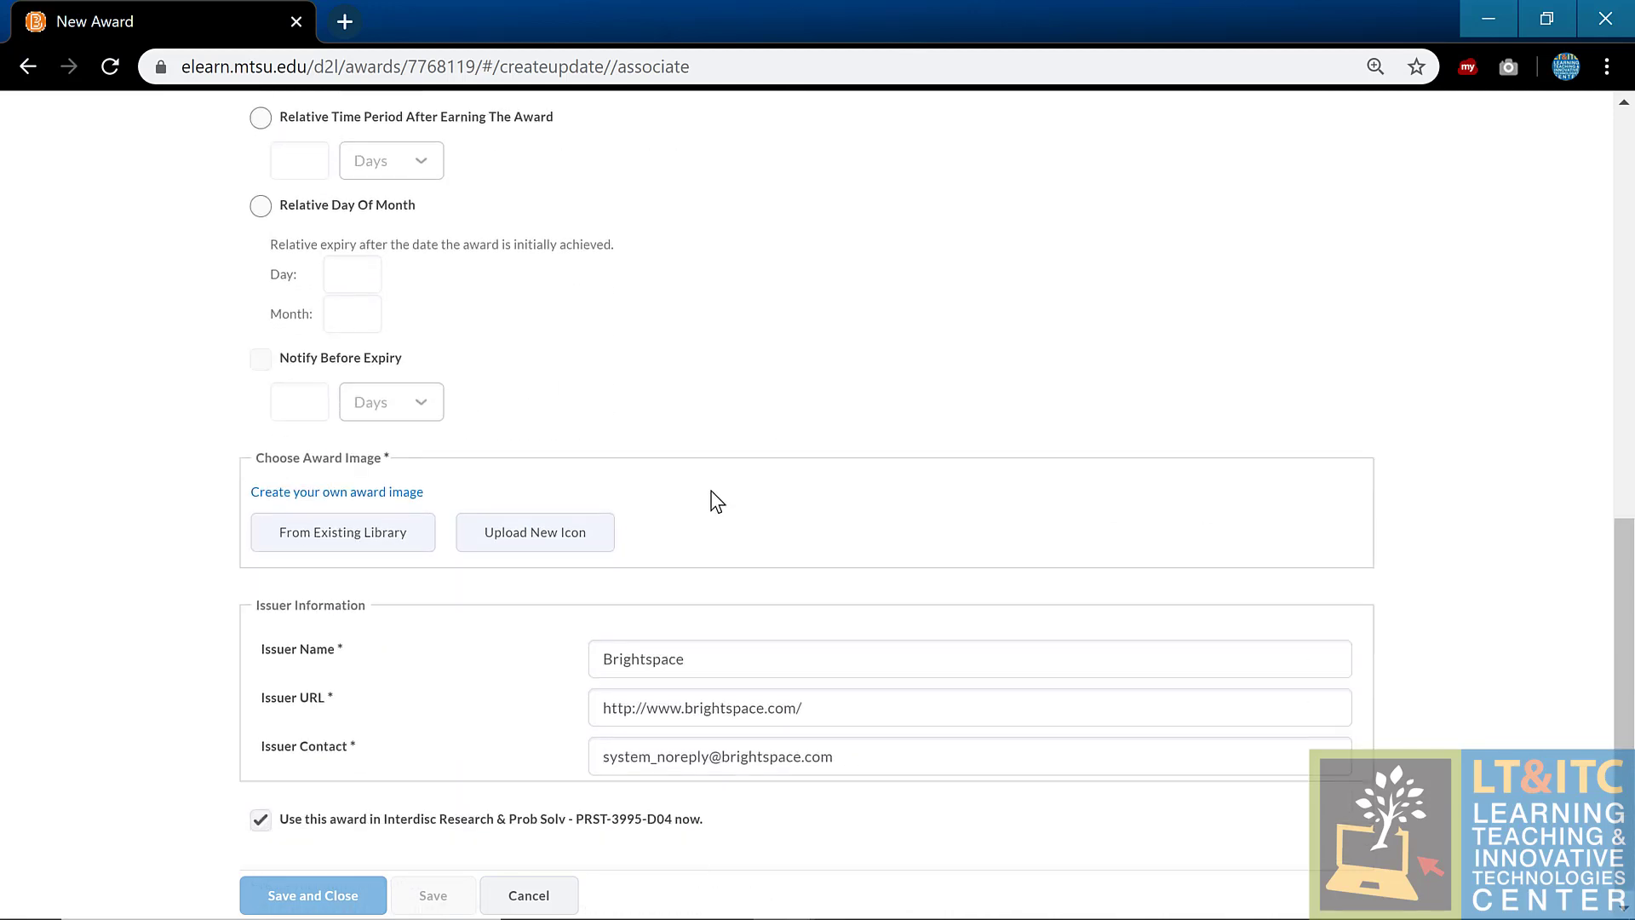
Step: Set the award image to Badge_Hand_Out.png from the existing image library
left_click(350, 521)
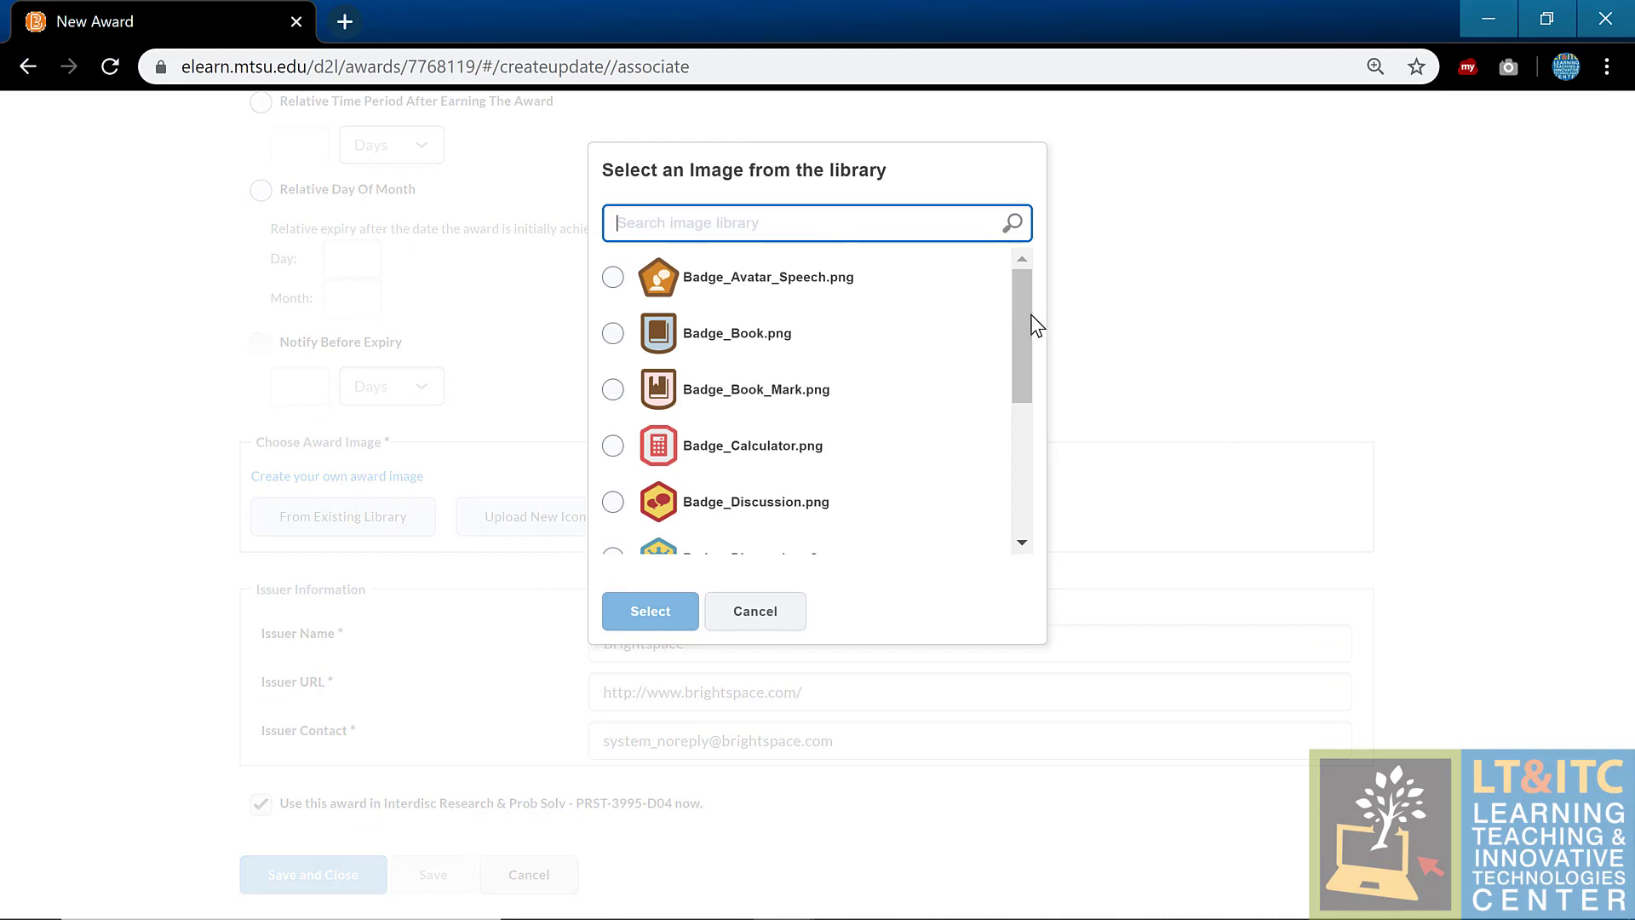
left_click_drag(1029, 314, 1010, 445)
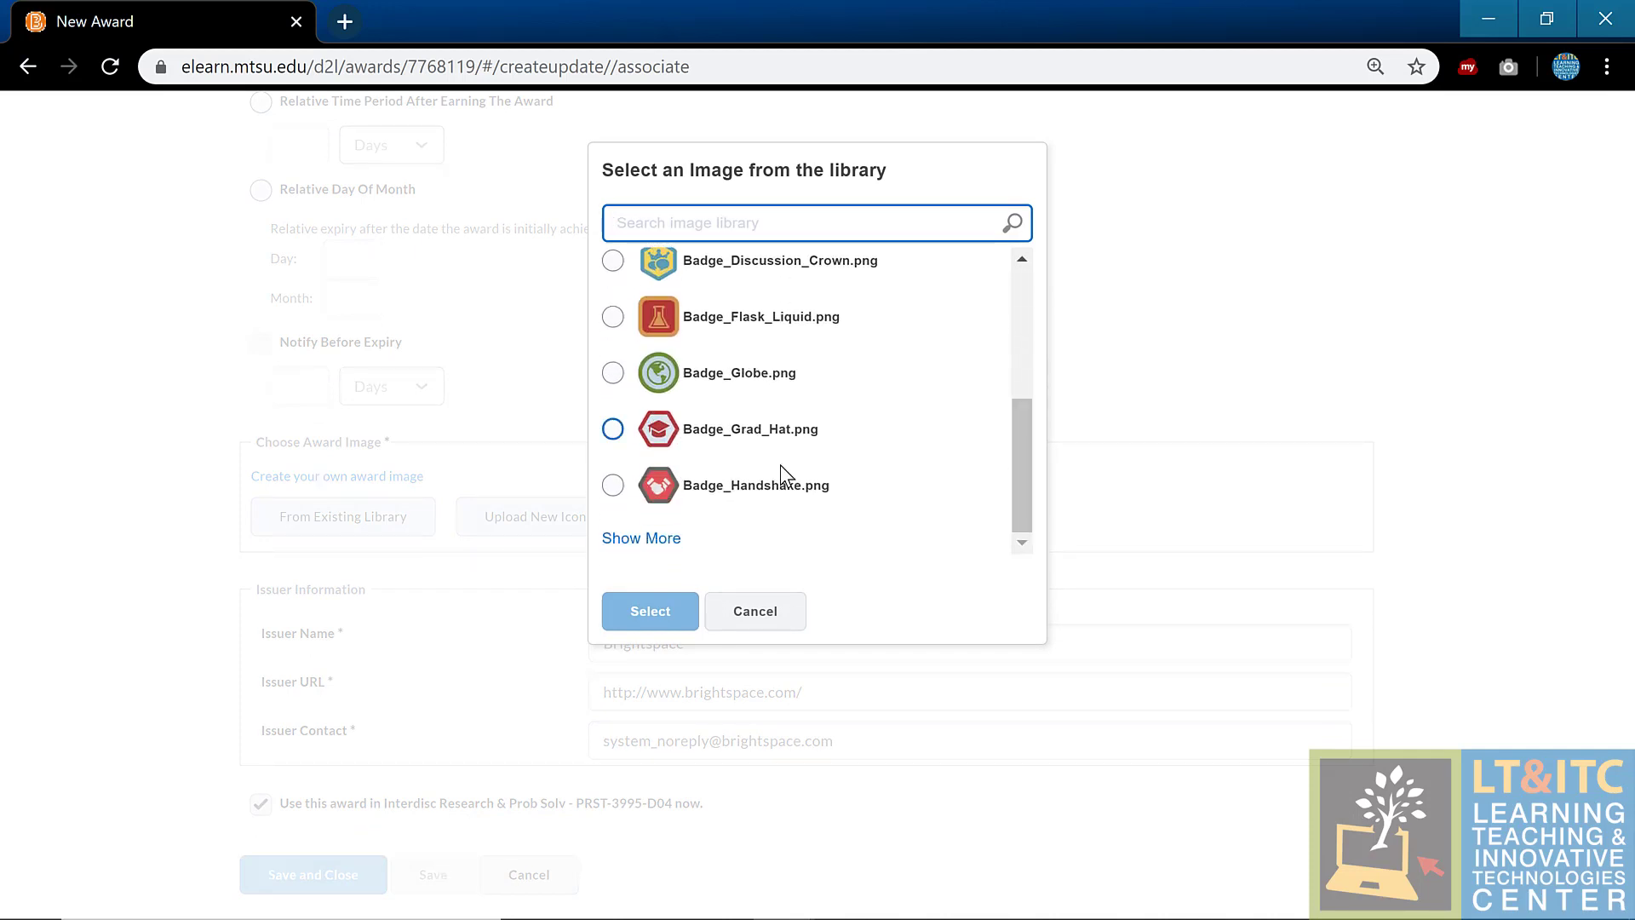
left_click(679, 539)
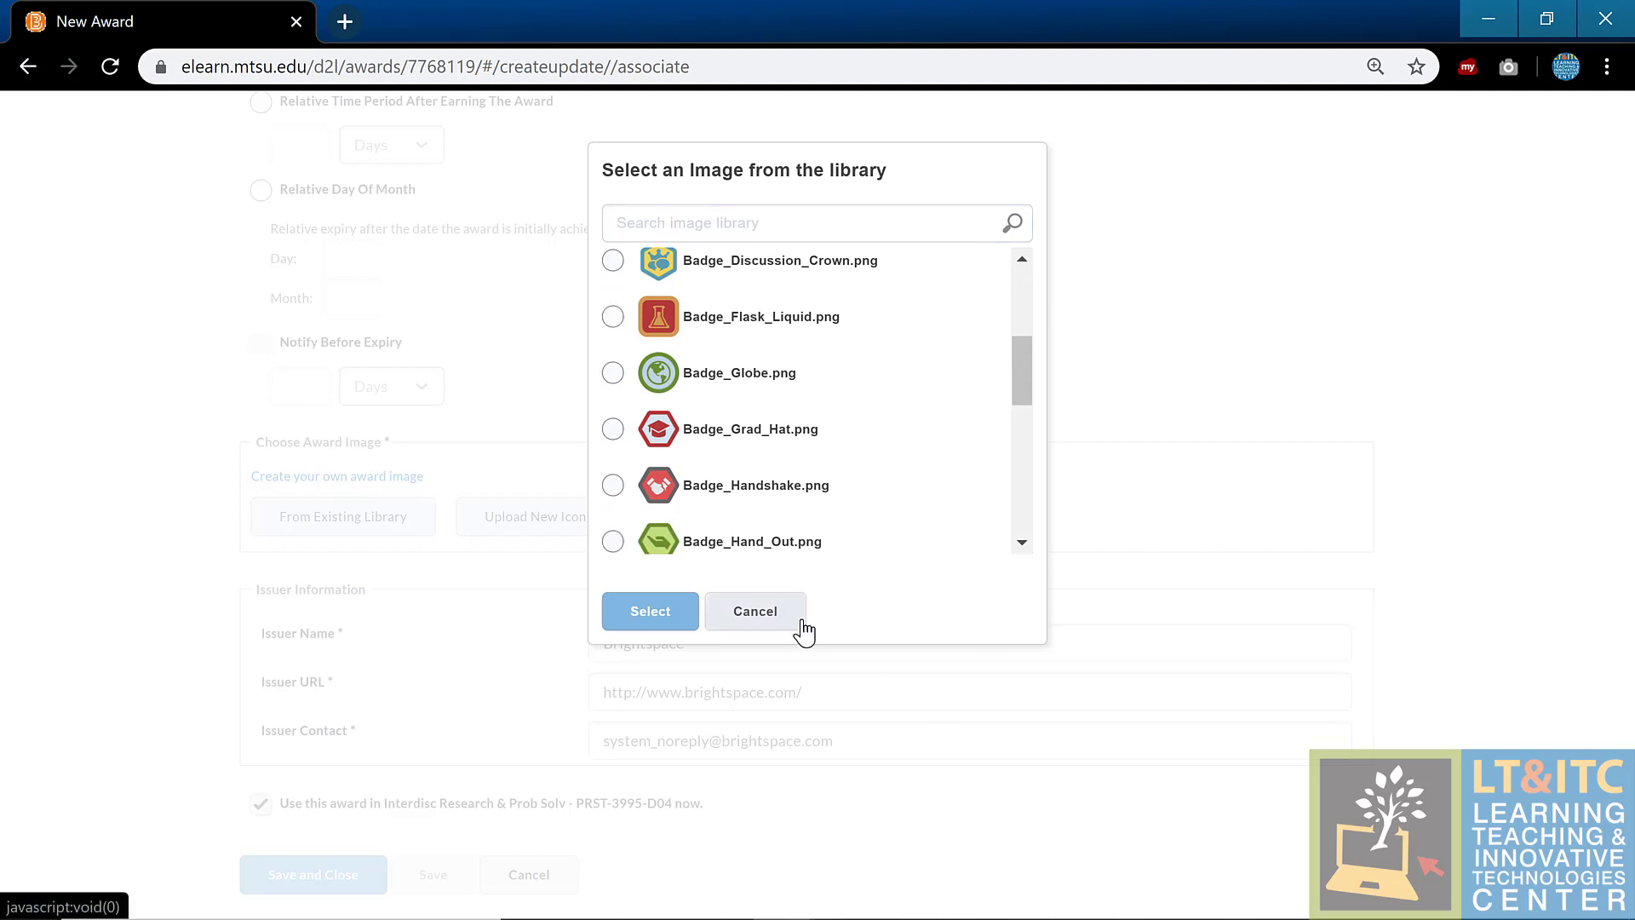
left_click(612, 542)
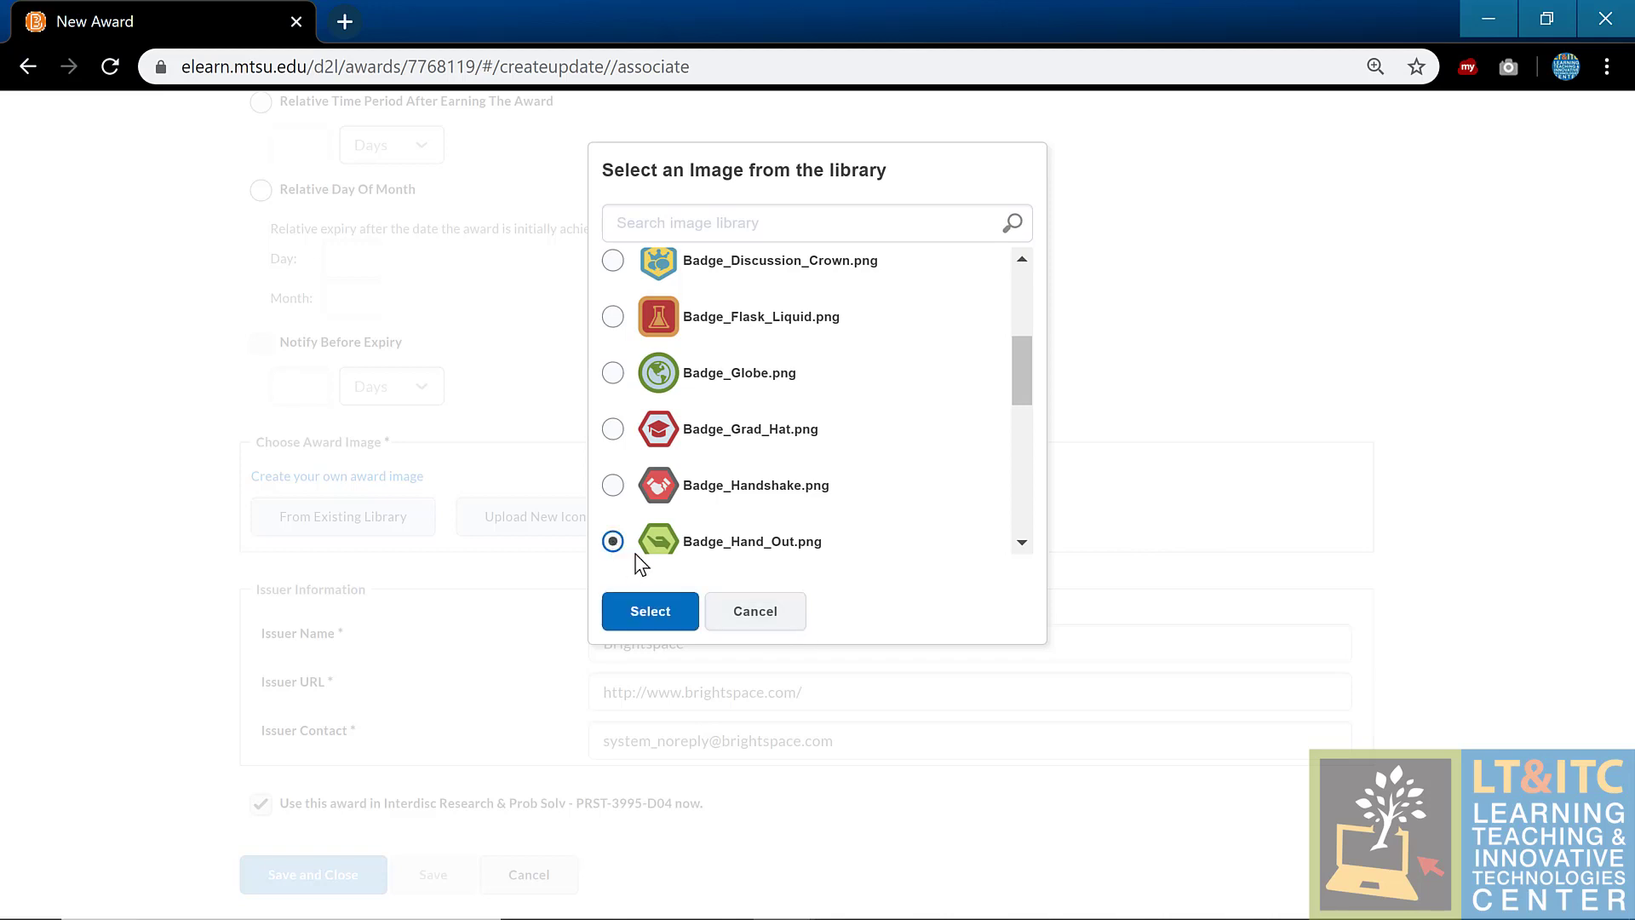
left_click(654, 620)
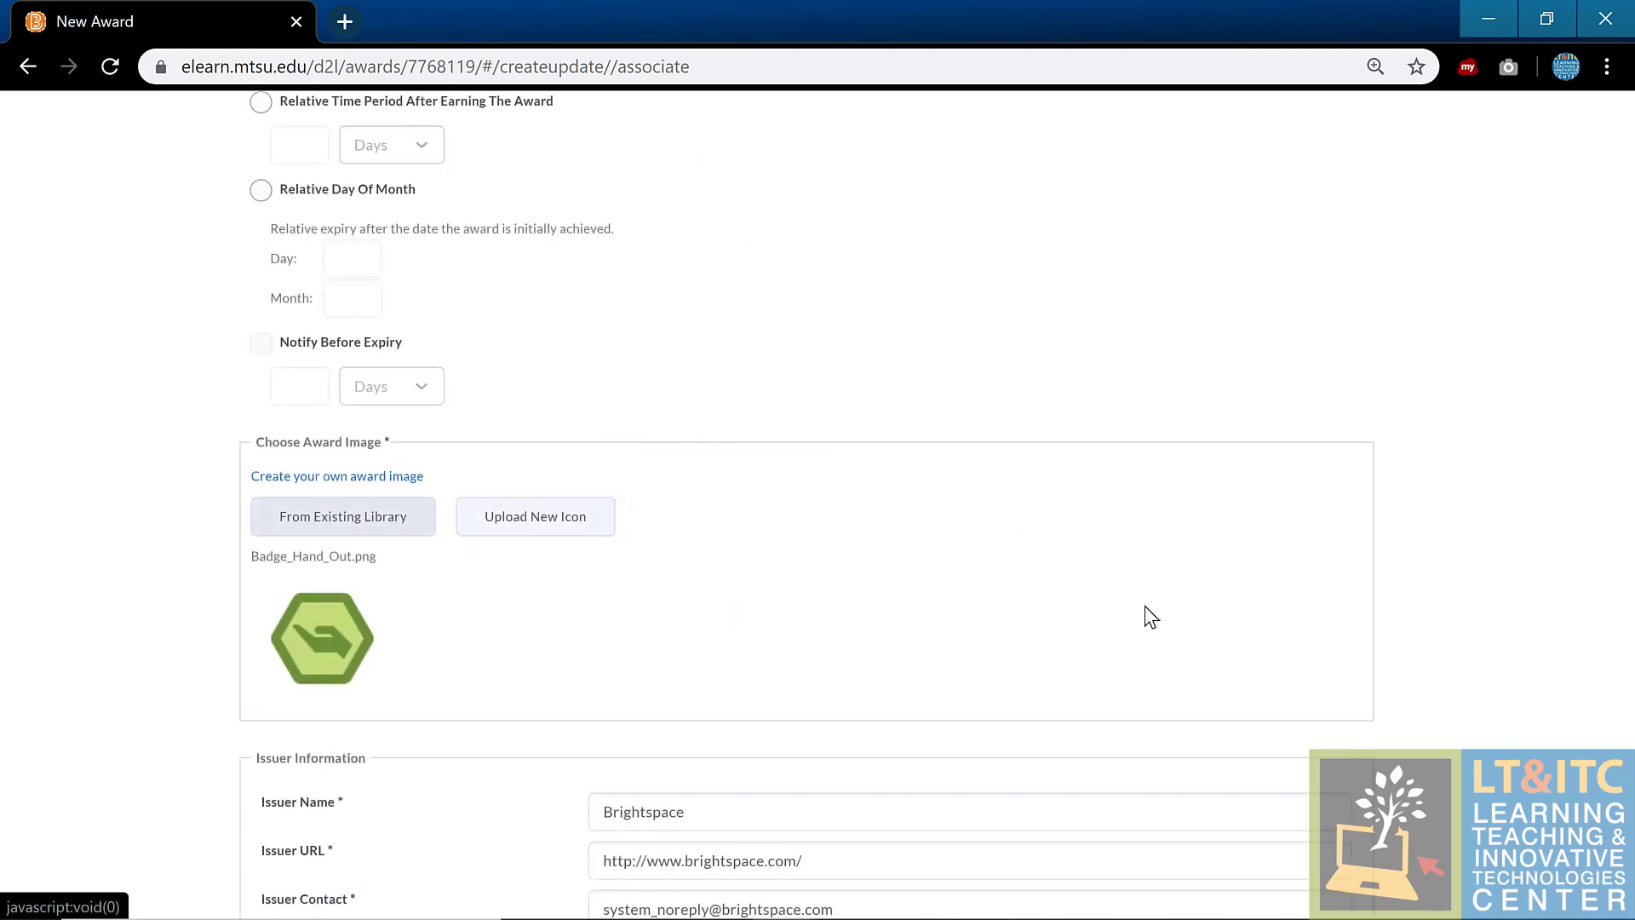
Step: Review and discard the unsaved 'test' award, then return to the homepage
scroll(1144, 606, "down", 2)
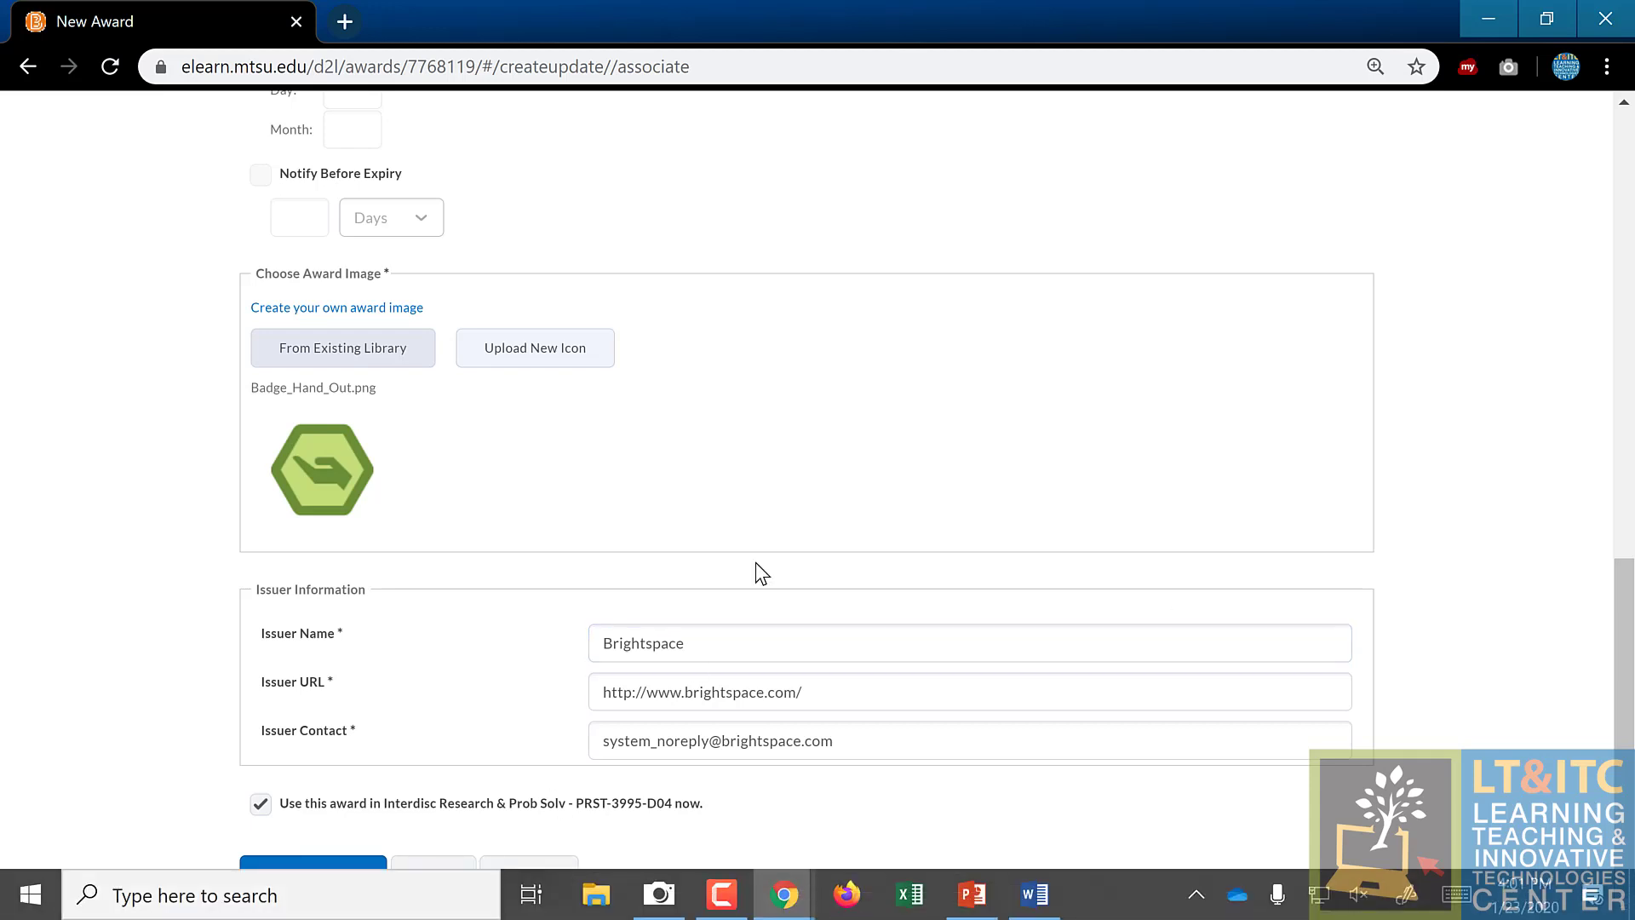
scroll(621, 544, "up", 7)
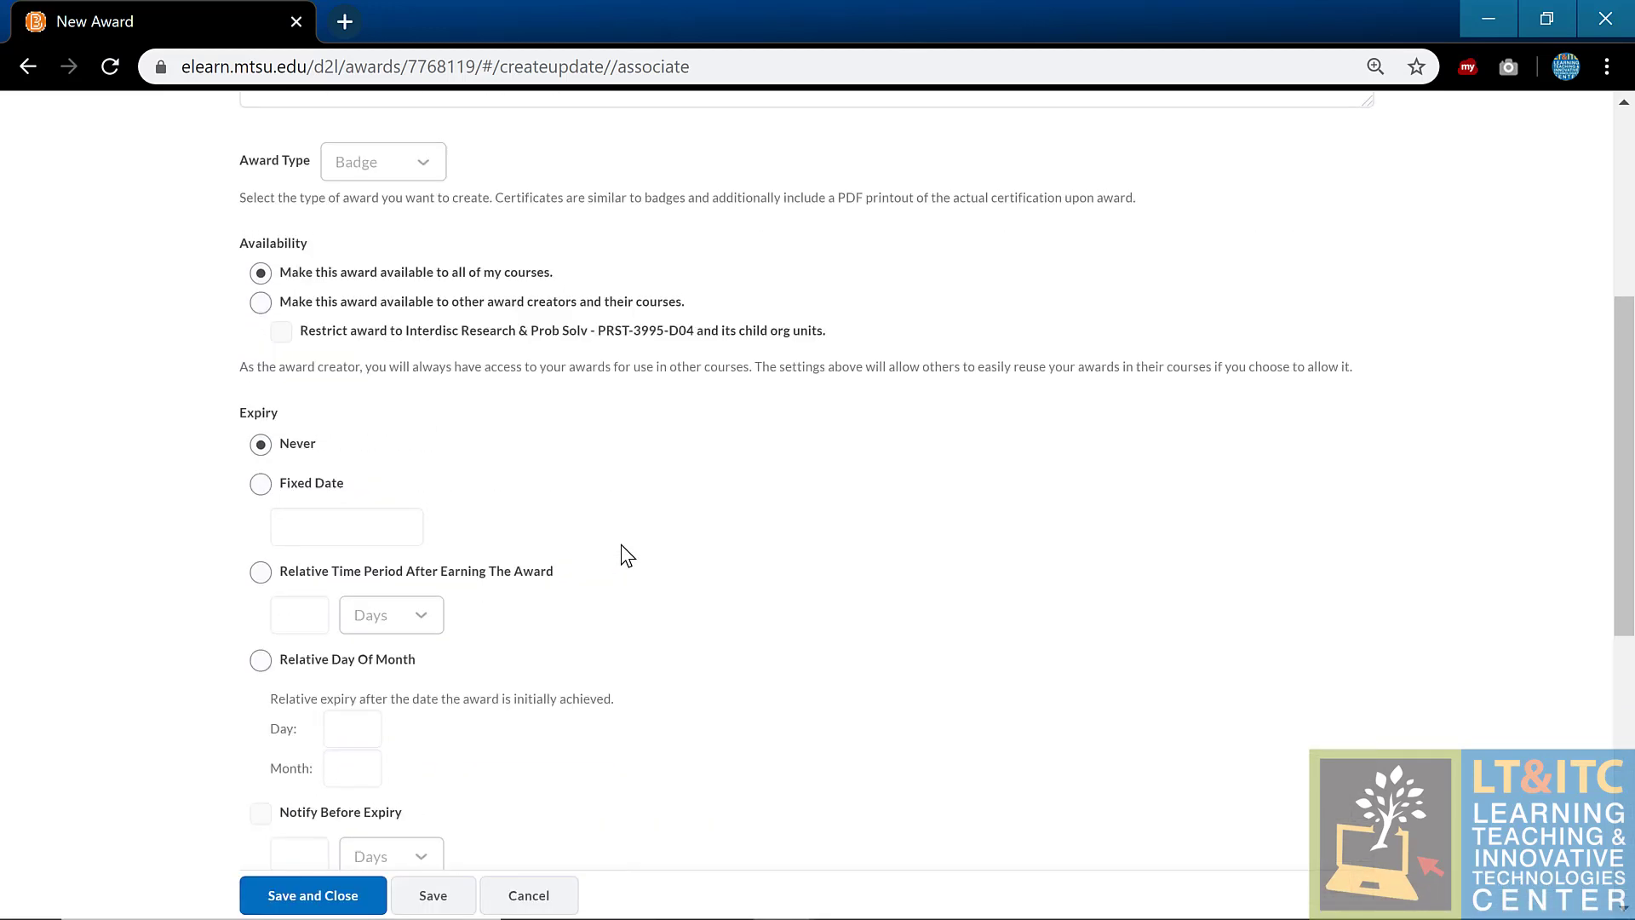
scroll(621, 545, "up", 2)
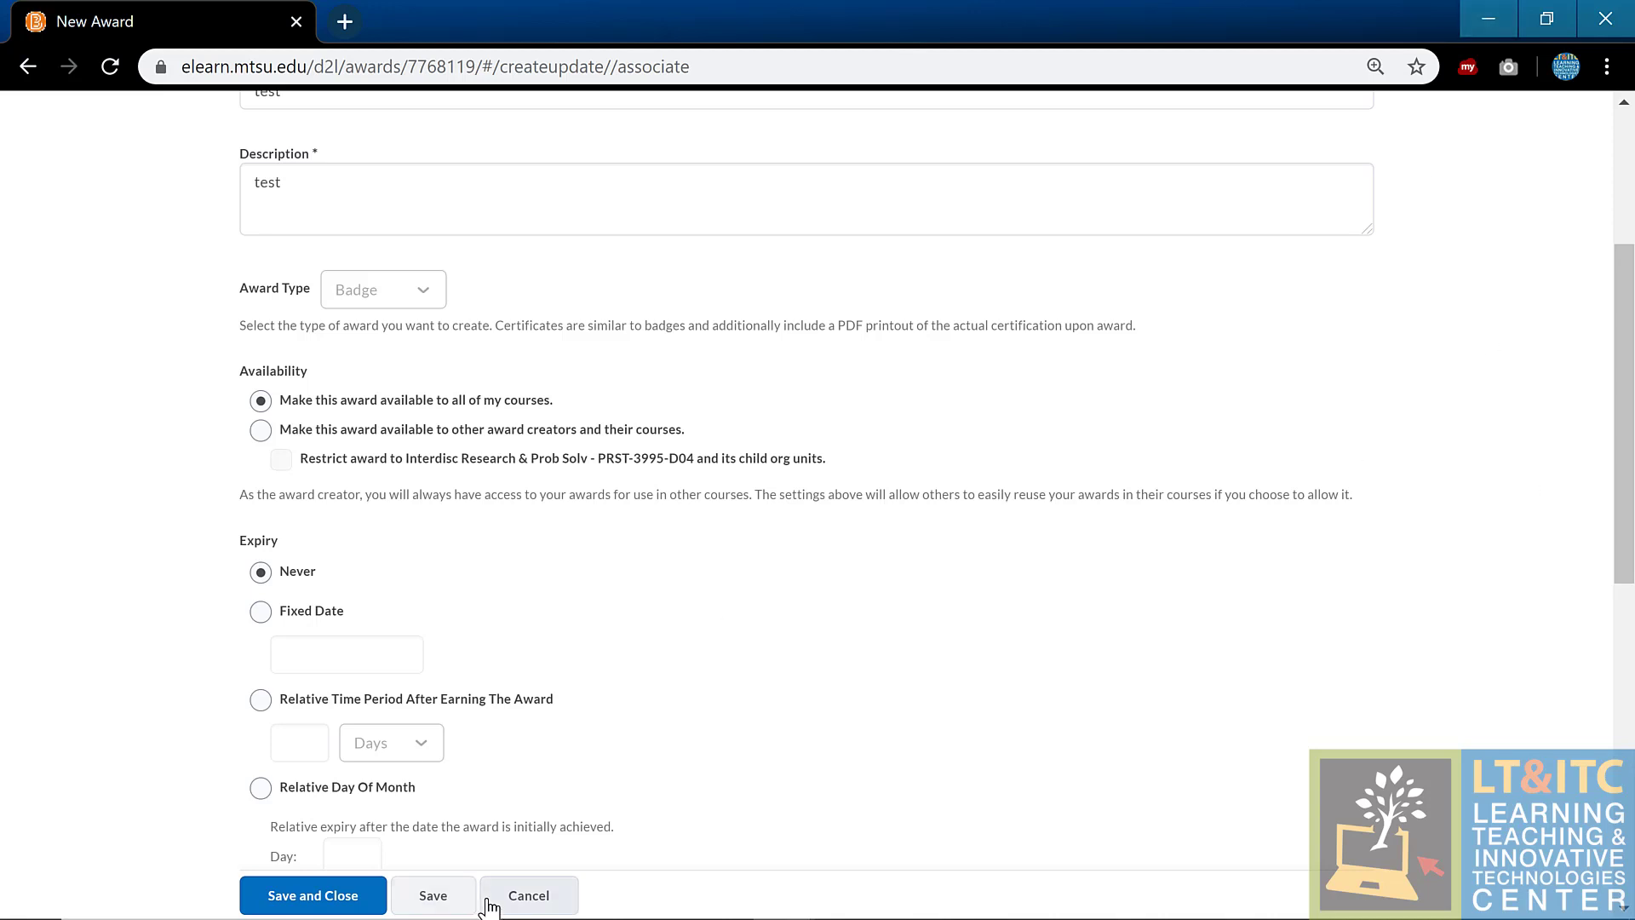
left_click(528, 895)
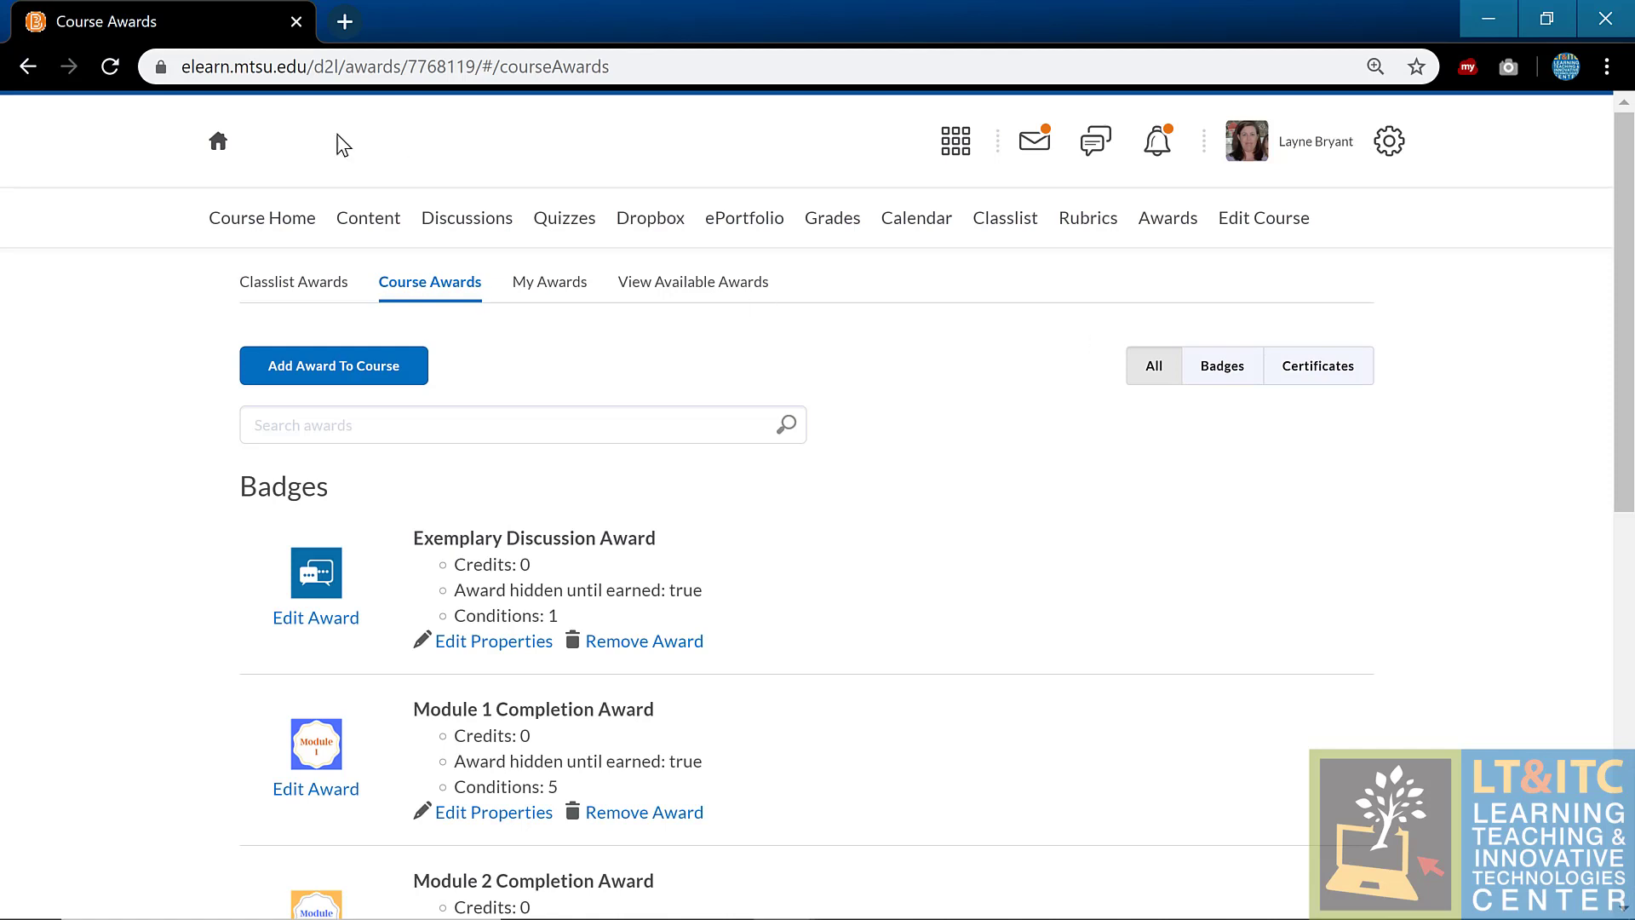
left_click(218, 146)
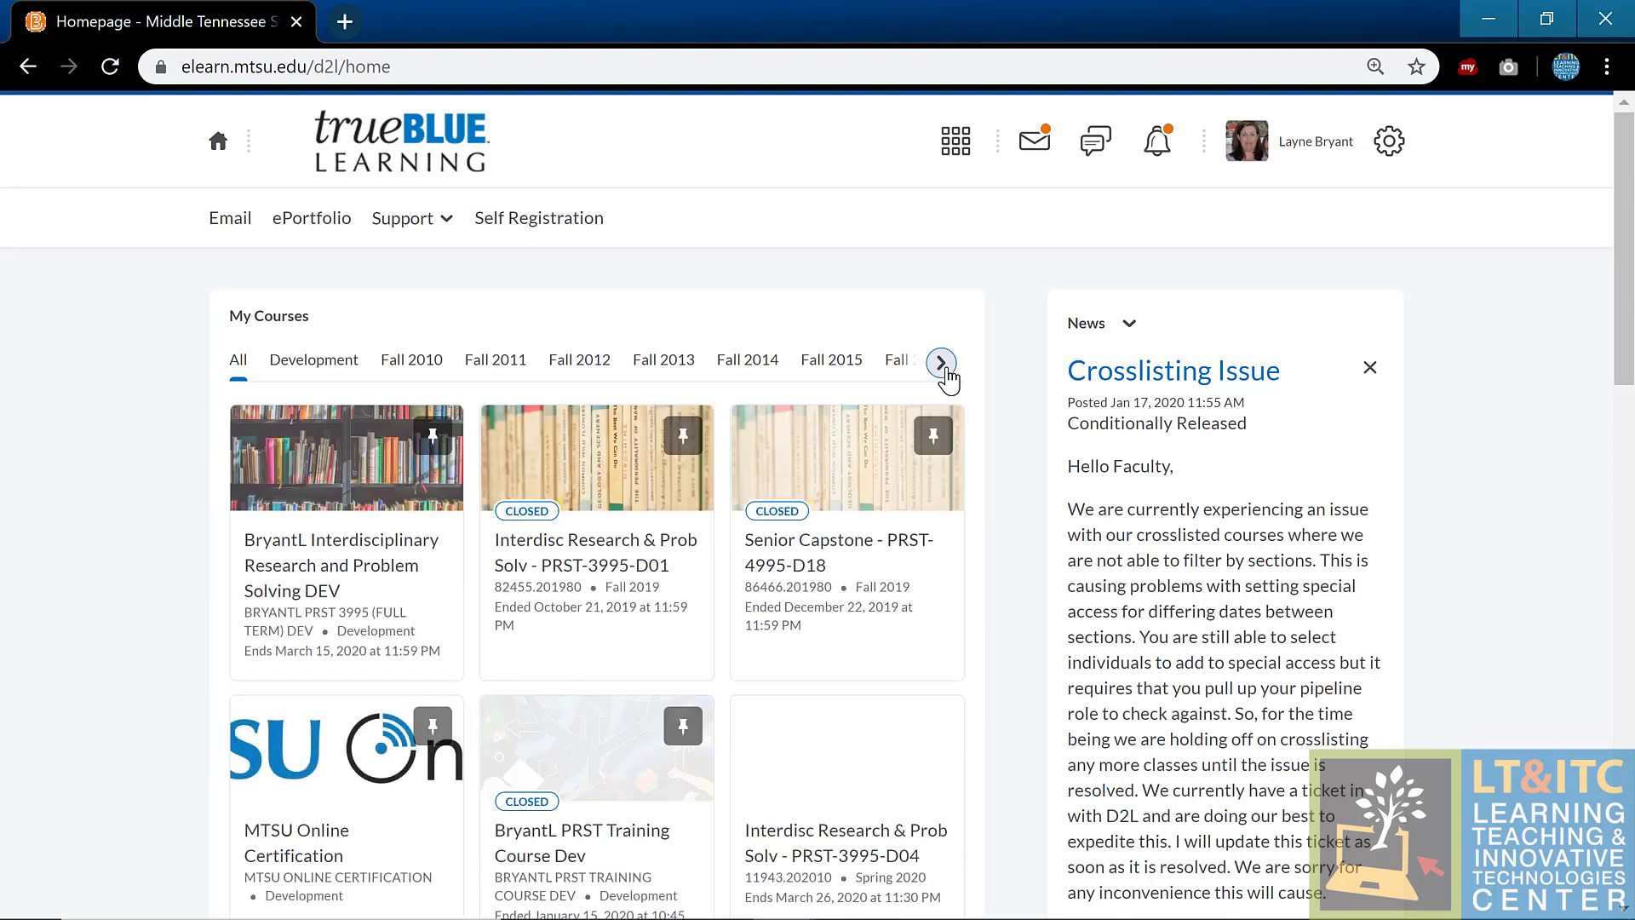
Step: Open the Fall 2019 course Interdisc Research & Prob Solv PRST-3995-D01 from My Courses
left_click(942, 363)
left_click(543, 364)
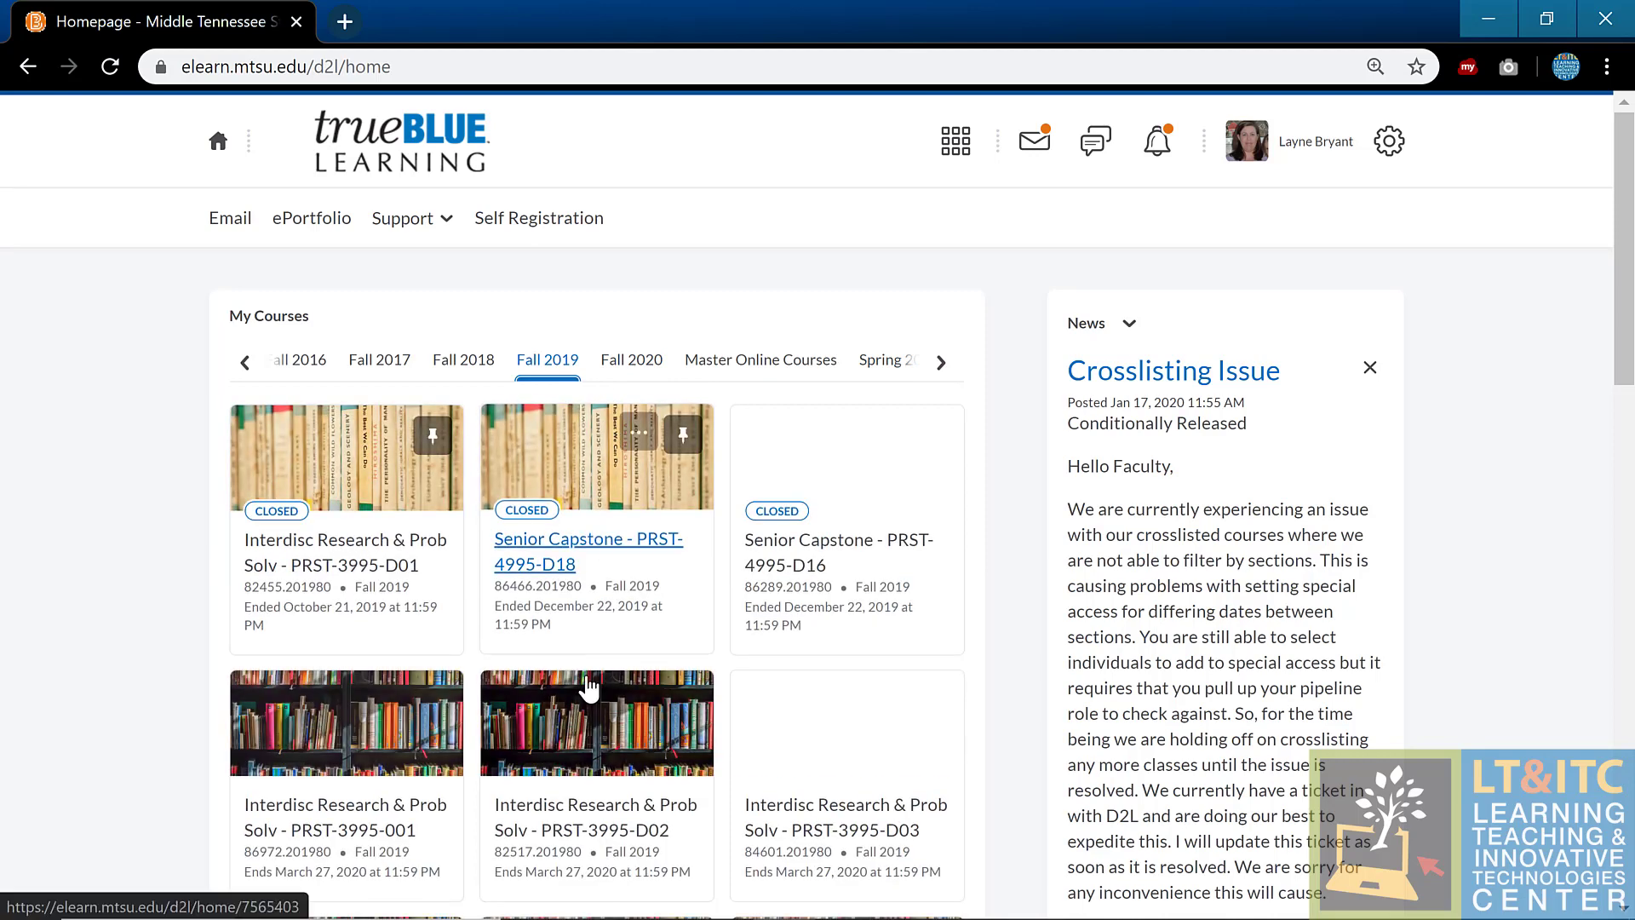
scroll(697, 663, "down", 3)
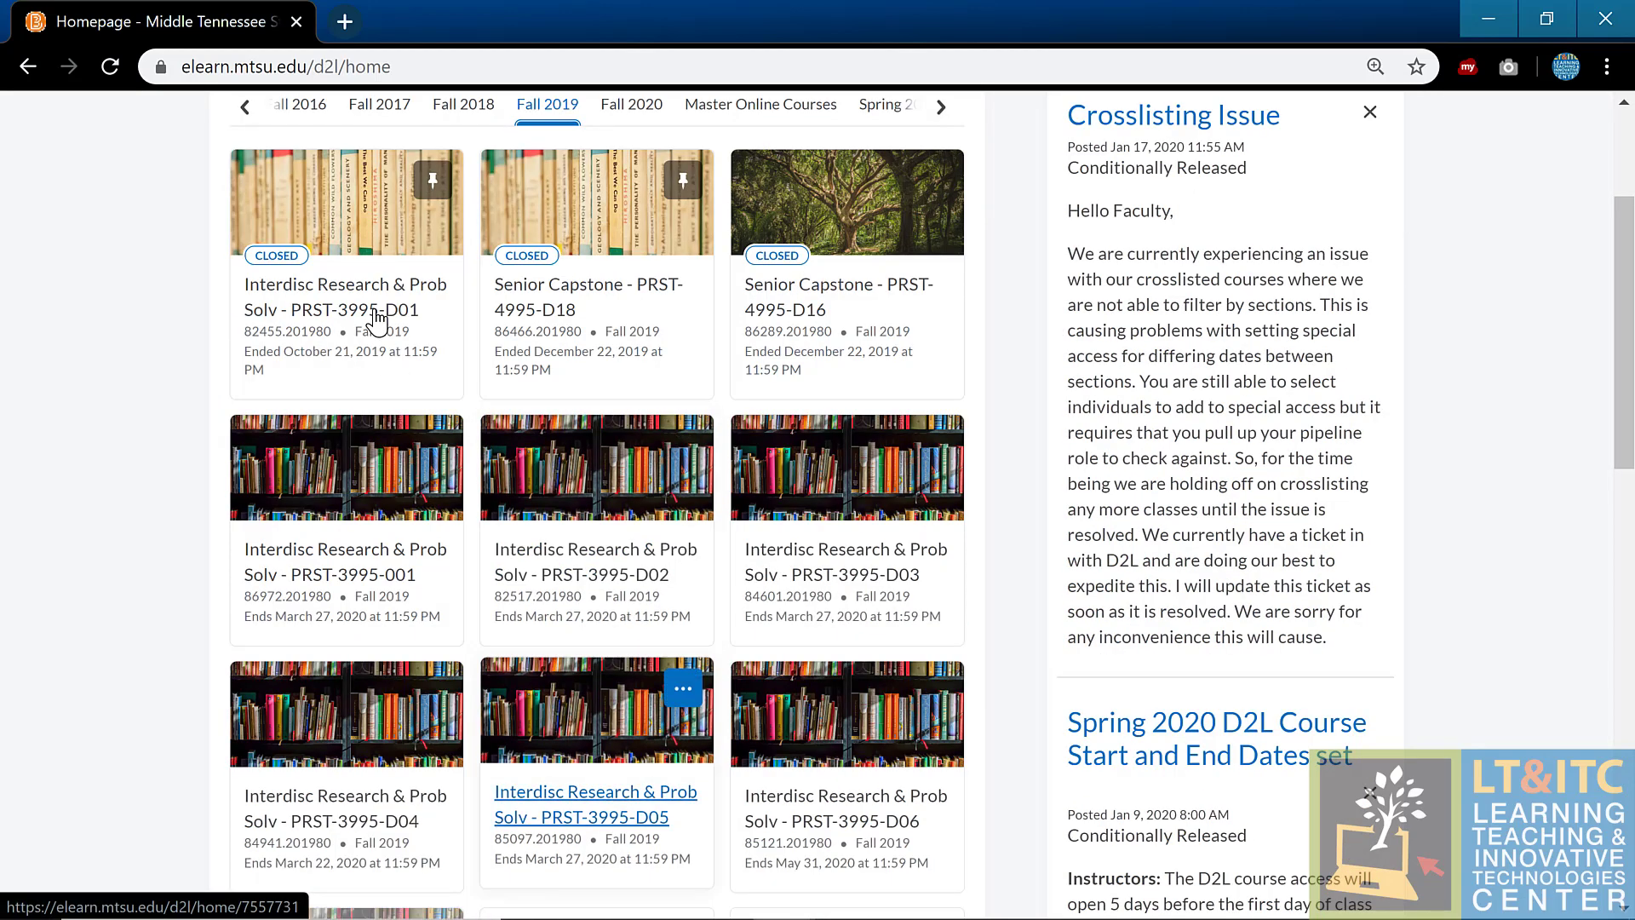
left_click(376, 322)
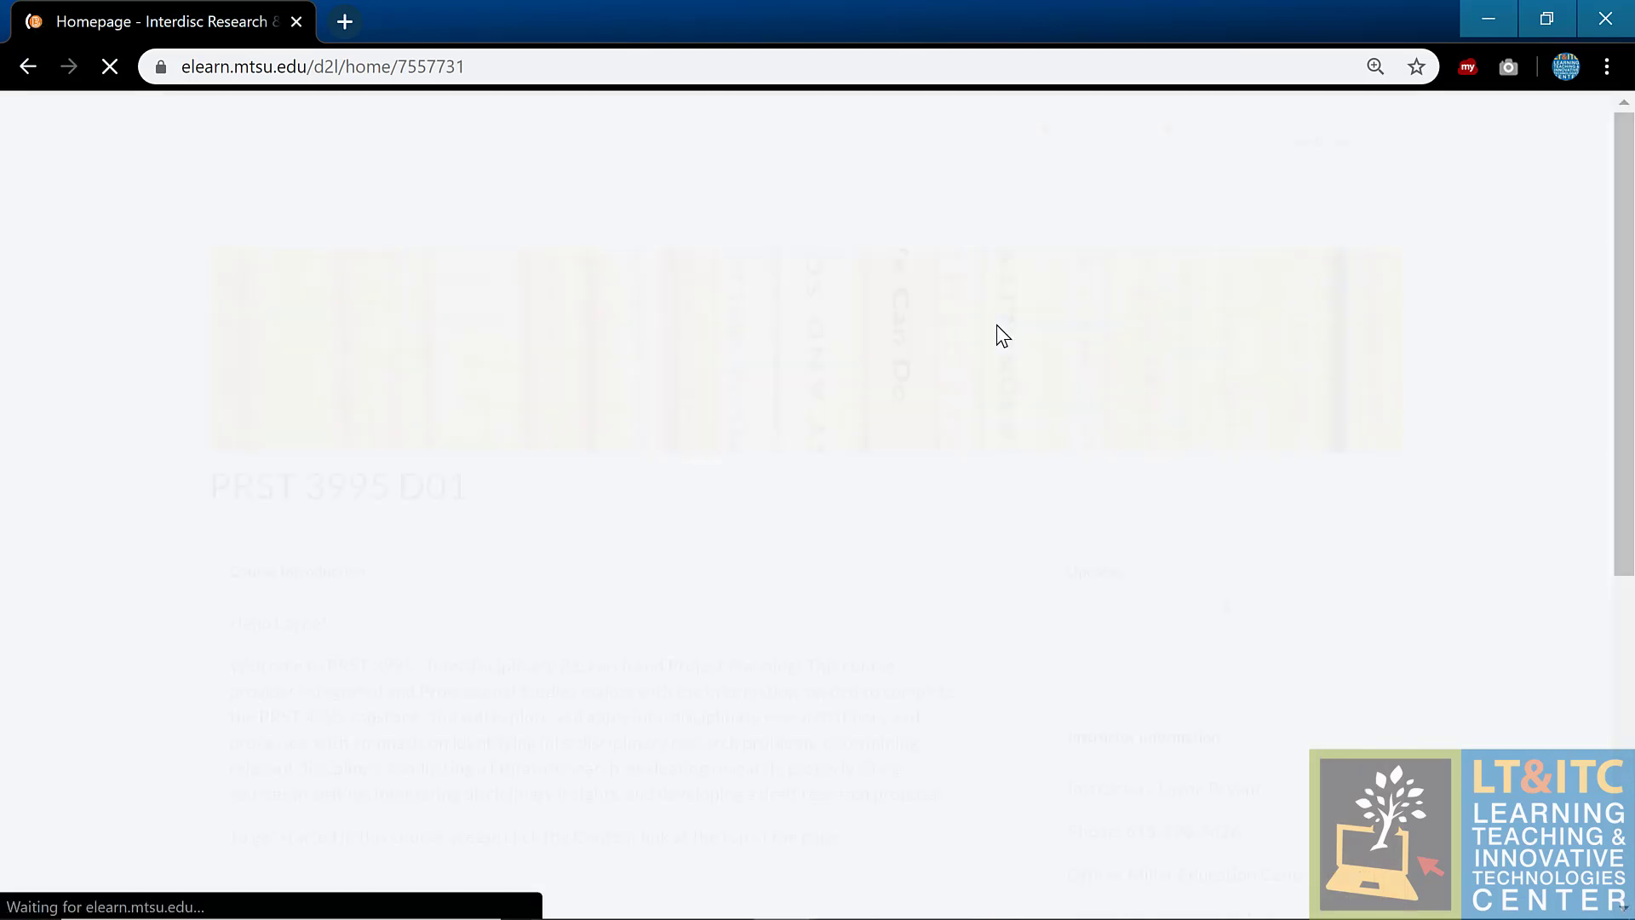
Step: Open Awards and scroll the roster showing students' discussion and Module 1–6 badges
left_click(1175, 220)
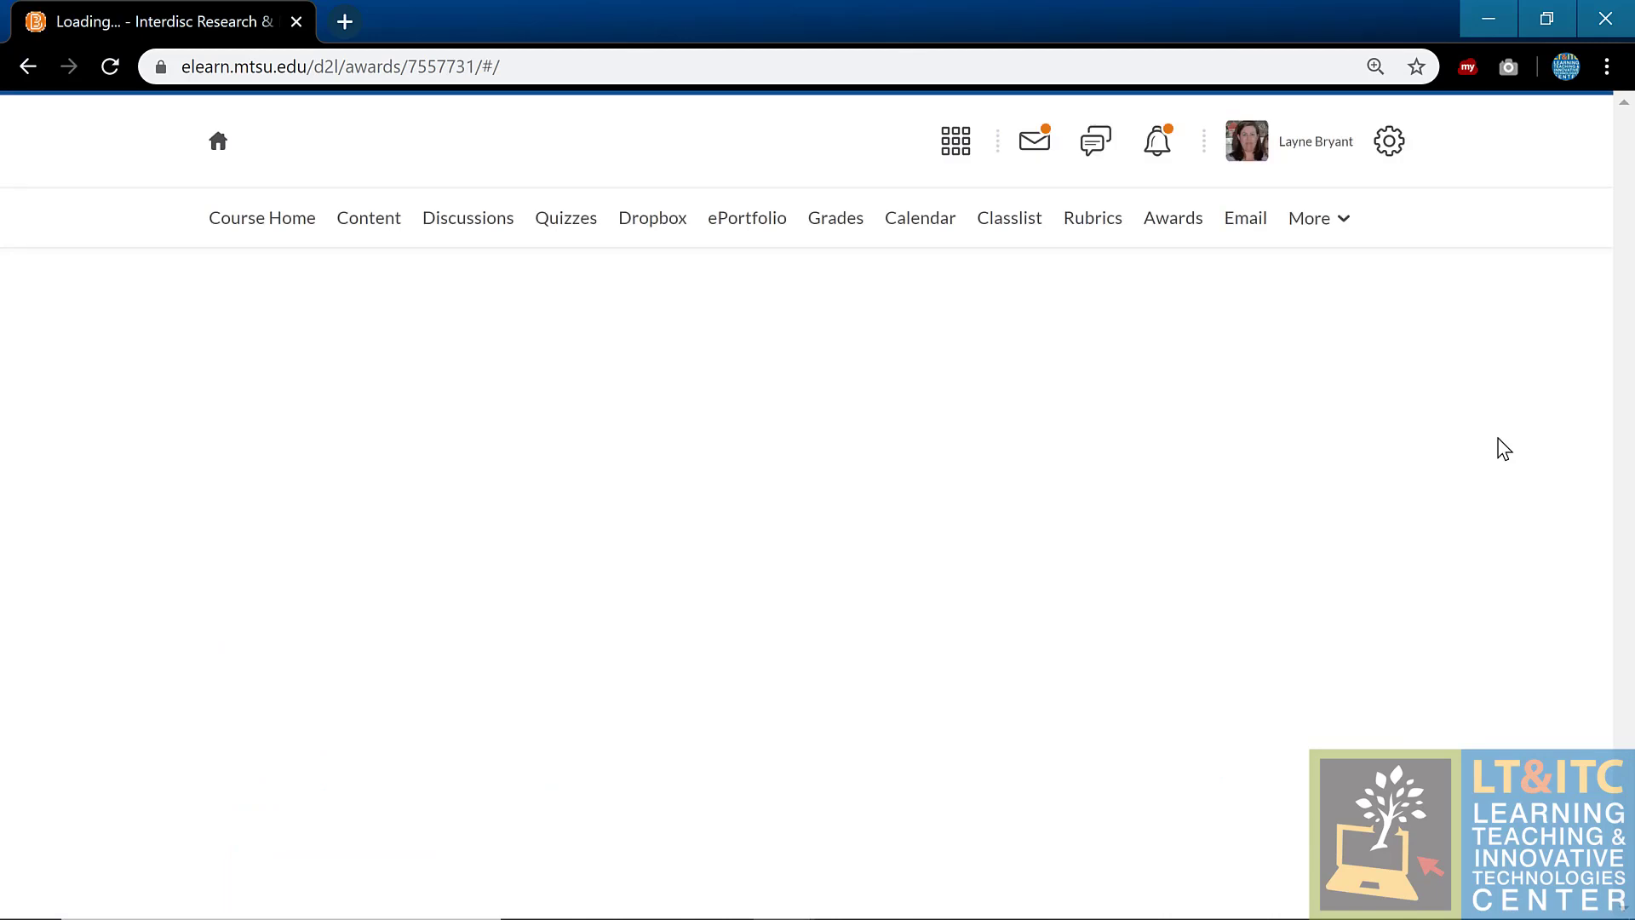
scroll(1504, 449, "down", 8)
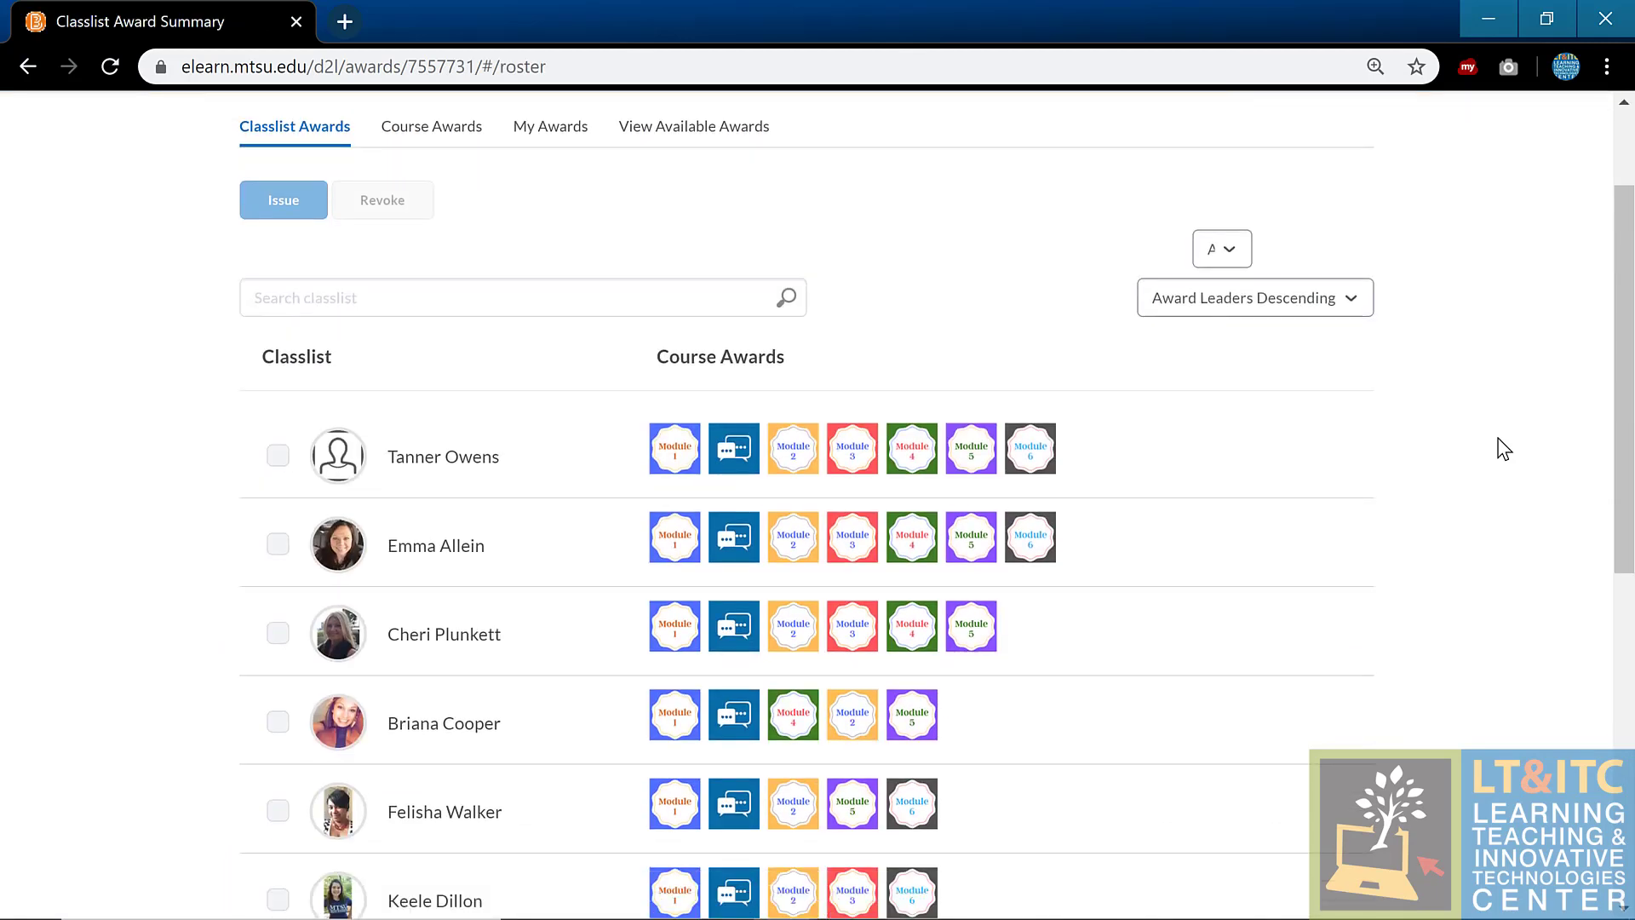
scroll(1504, 448, "up", 3)
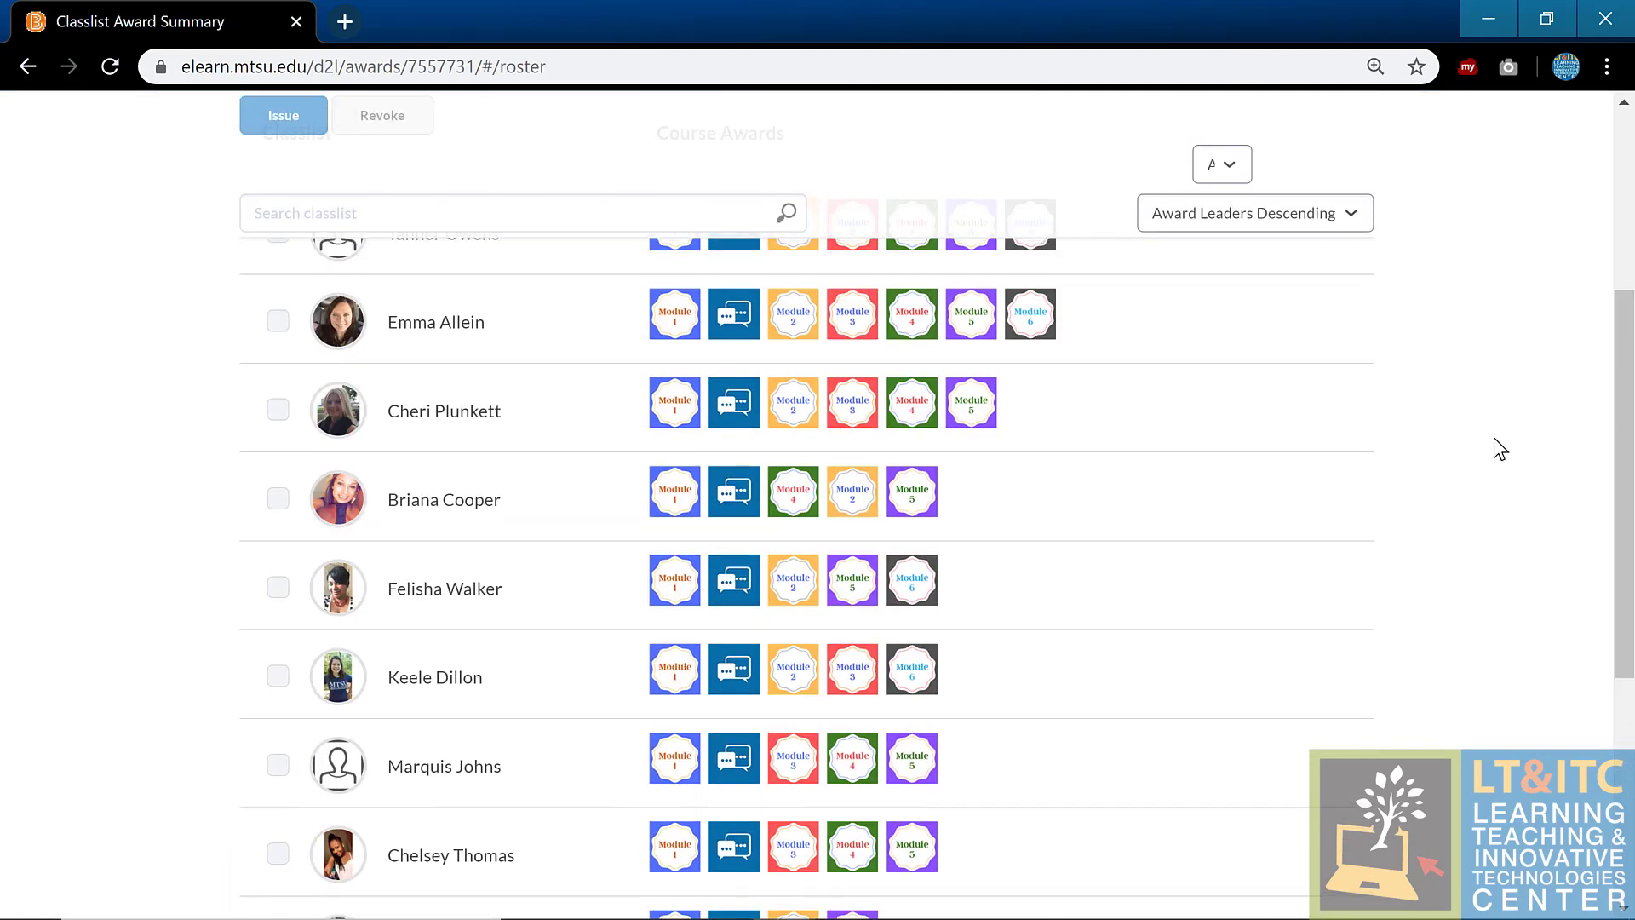
scroll(1503, 449, "up", 2)
scroll(1500, 449, "down", 7)
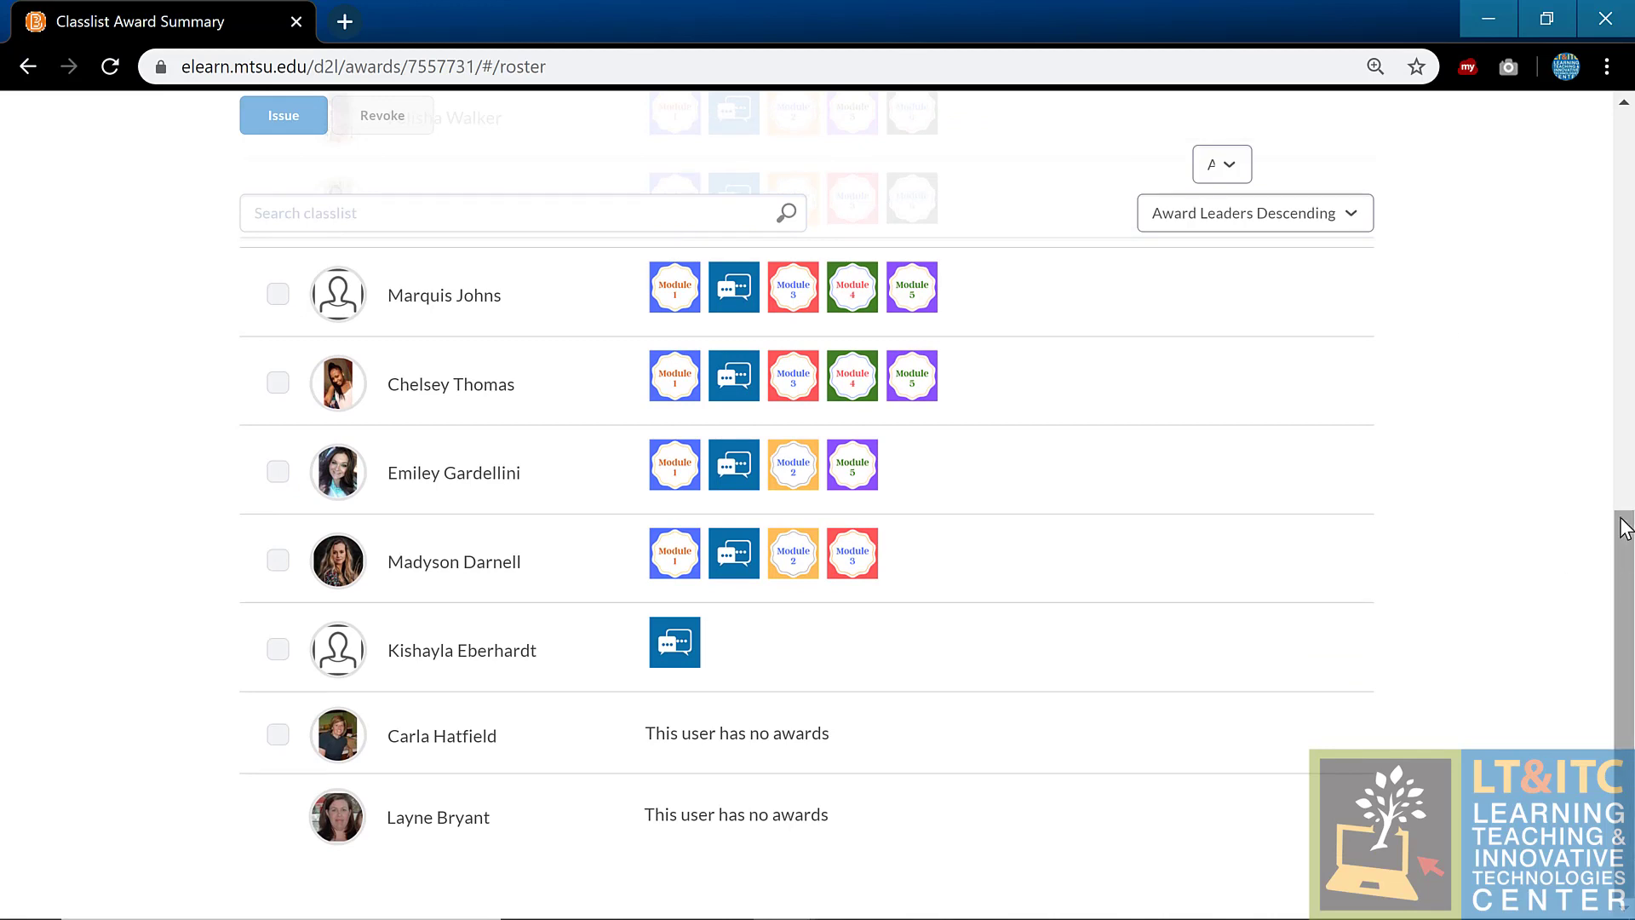
left_click_drag(1626, 528, 1627, 410)
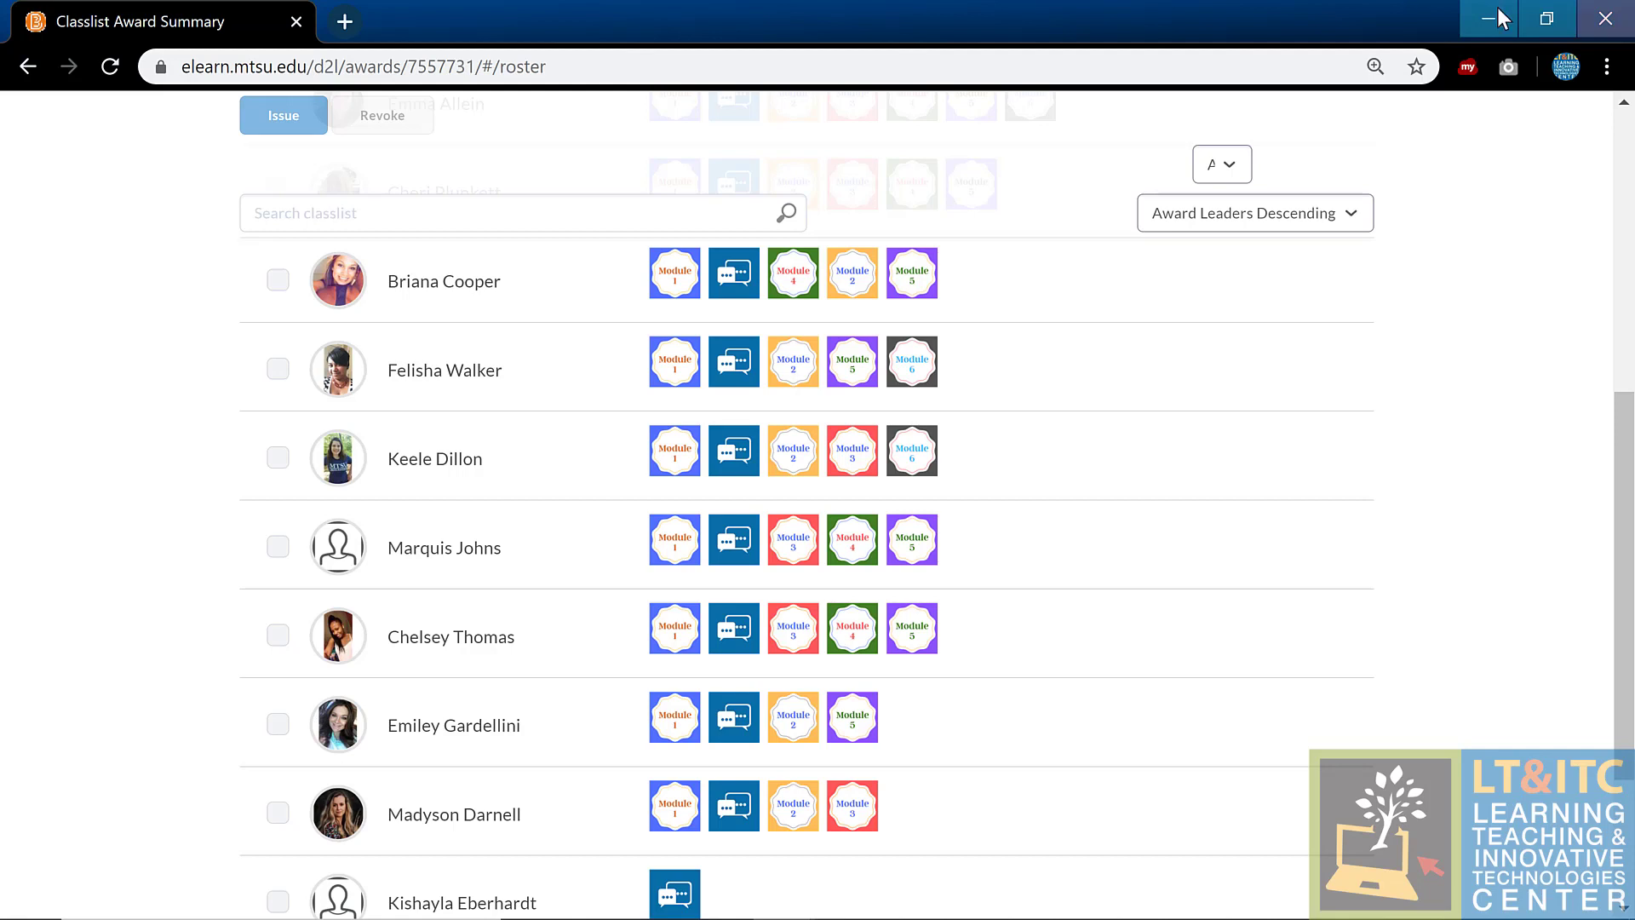
scroll(1265, 502, "up", 1)
scroll(1264, 502, "up", 5)
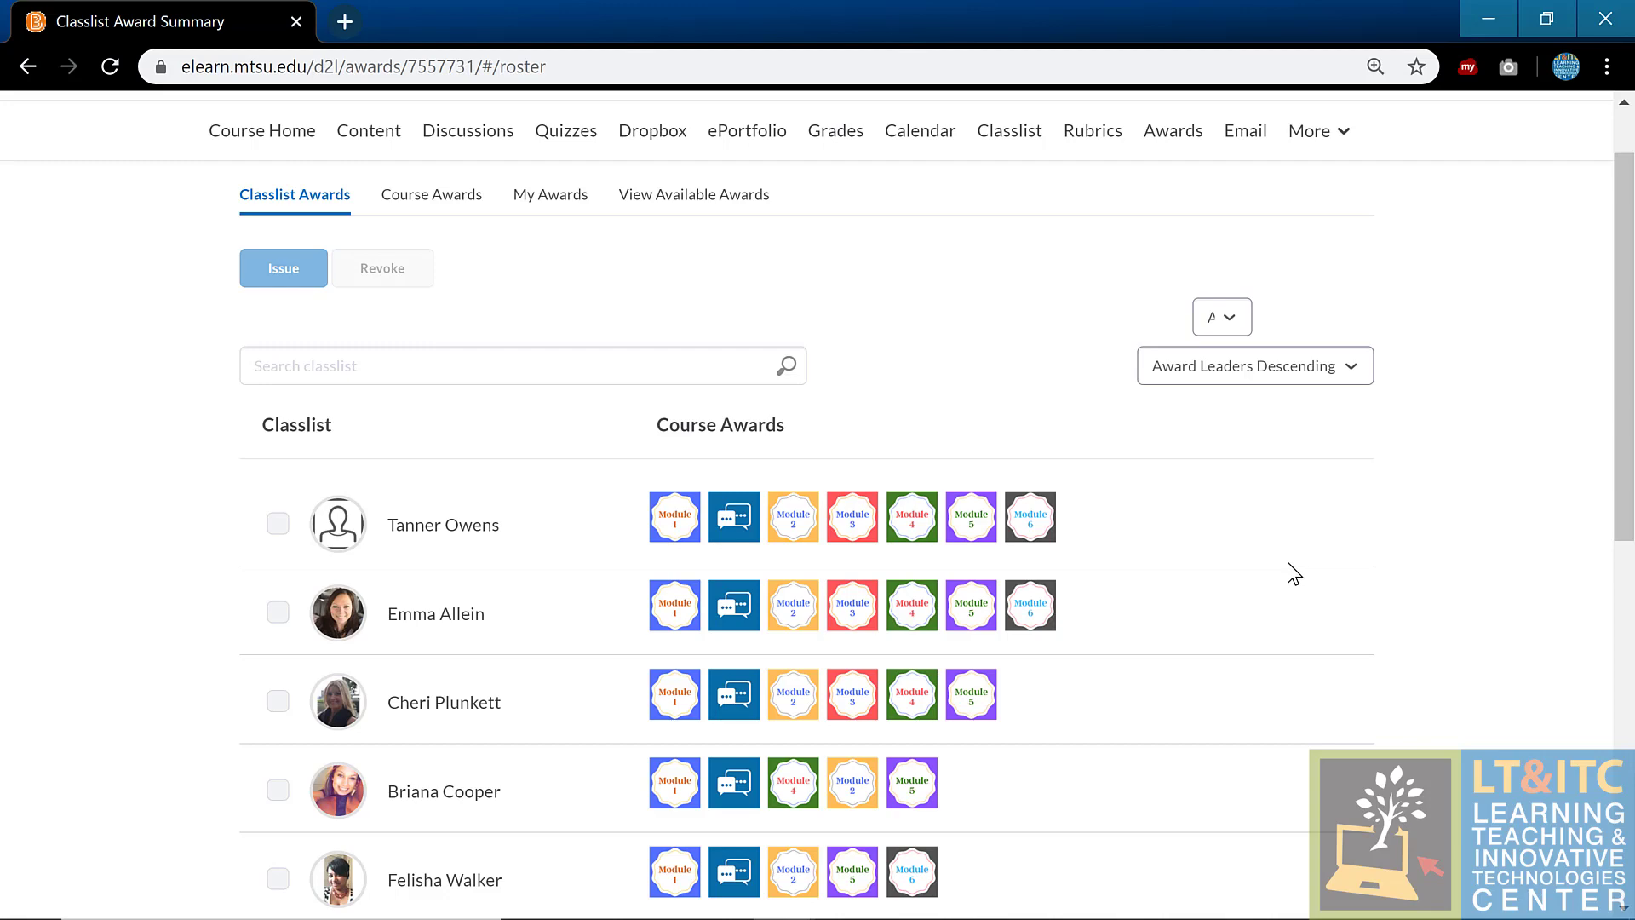
scroll(1288, 562, "down", 2)
scroll(1289, 573, "down", 4)
scroll(1289, 574, "up", 1)
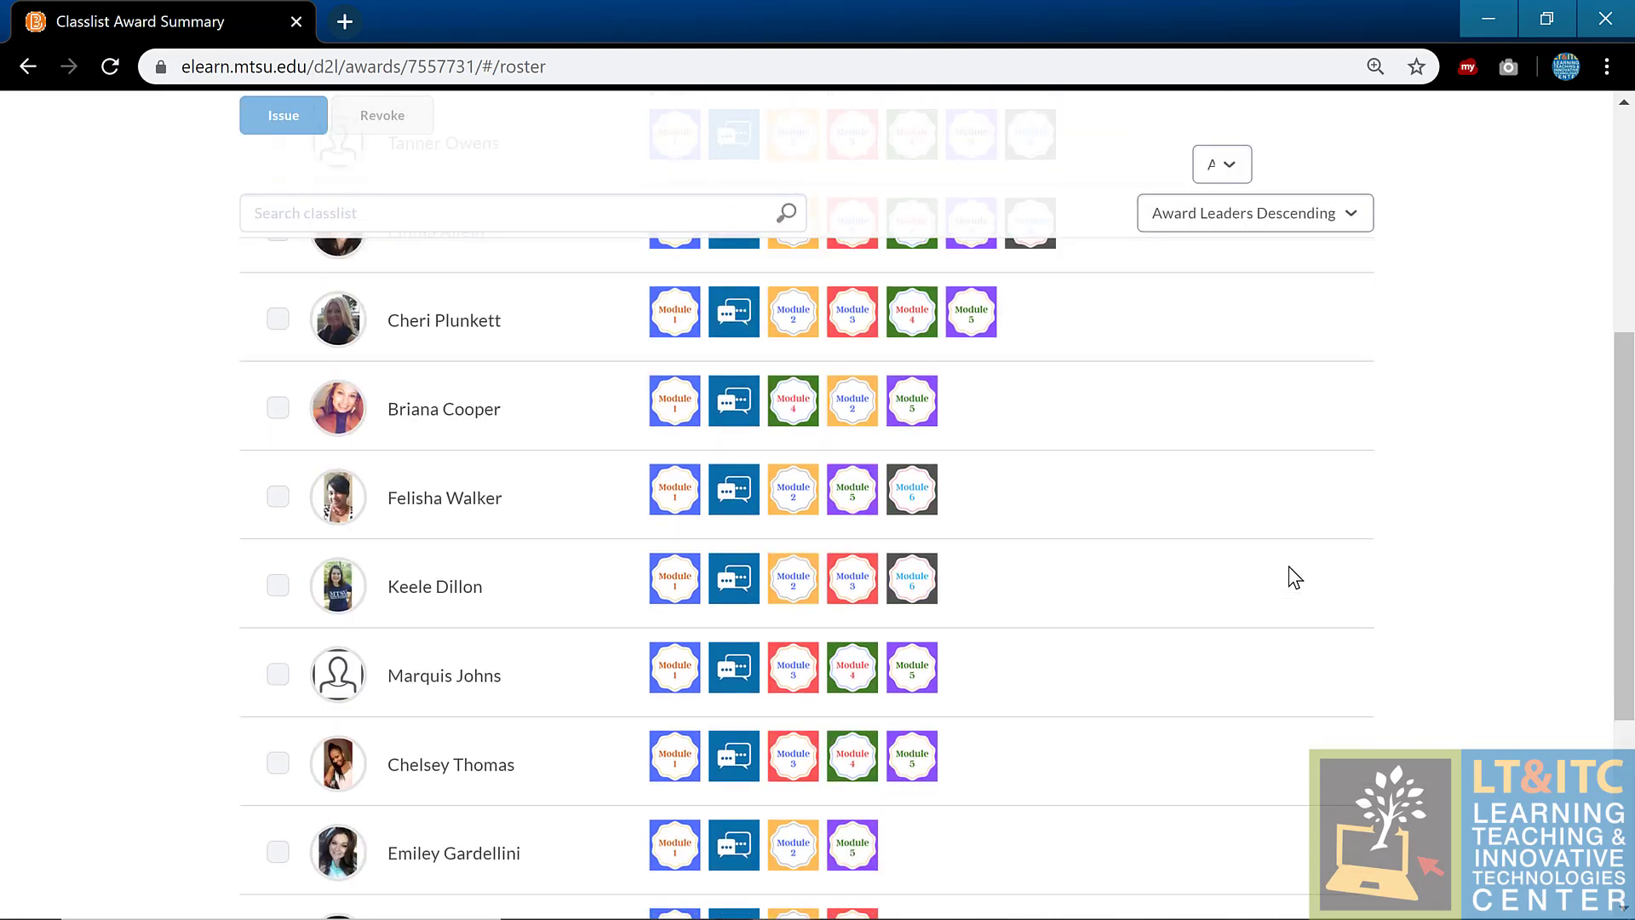